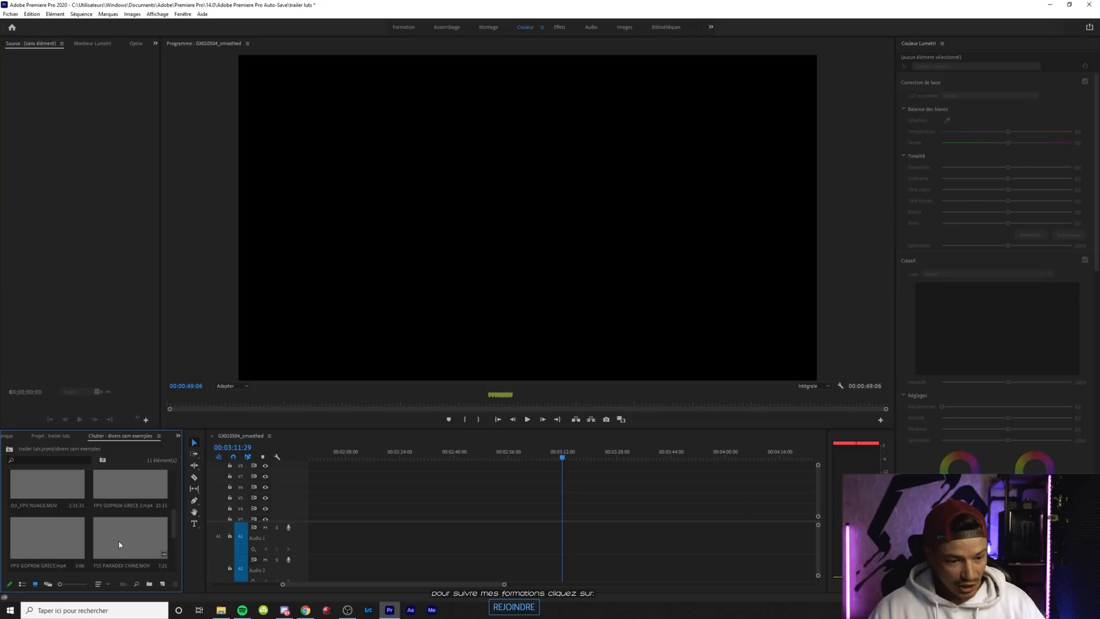
Browse the example camera clips in the "divers cam exemples" bin to find footage suitable for grading
scroll(124, 530, up, 5)
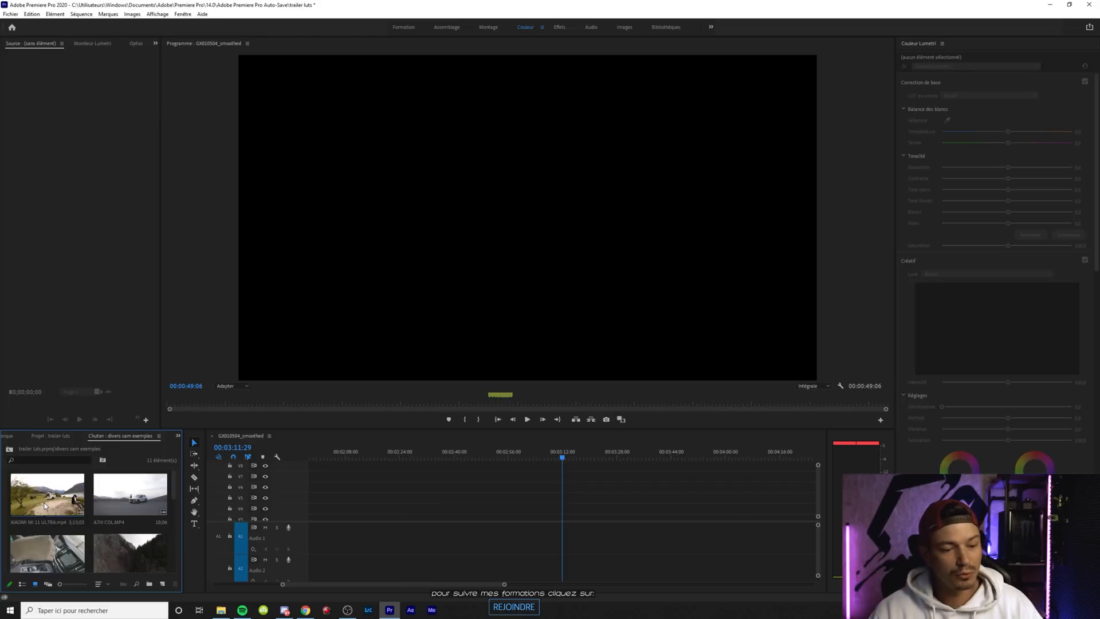
scroll(52, 527, down, 2)
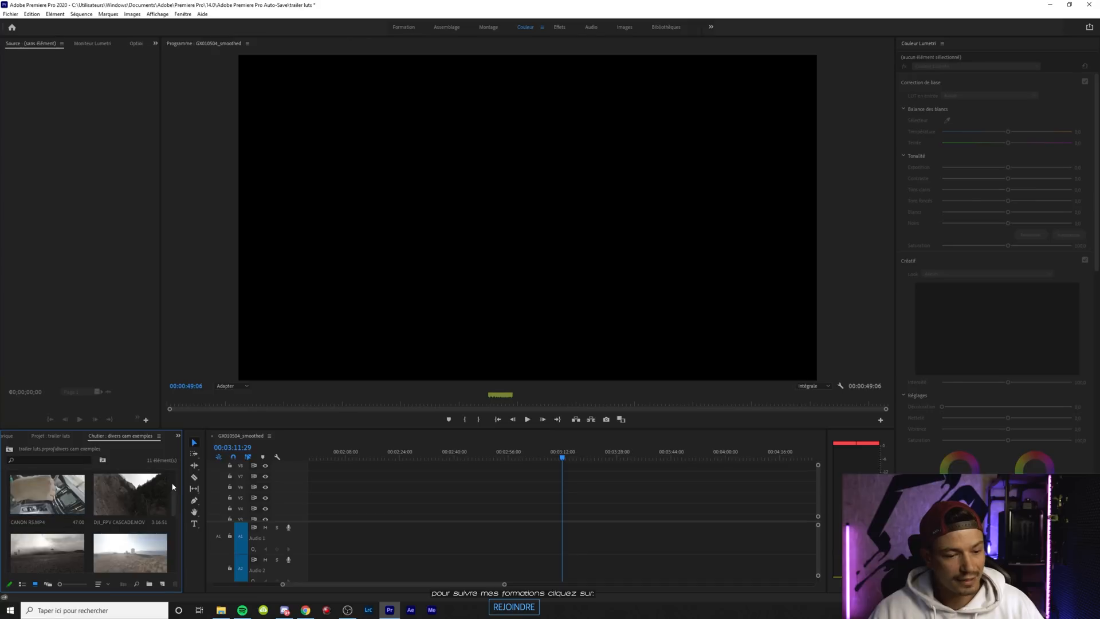
scroll(128, 497, down, 2)
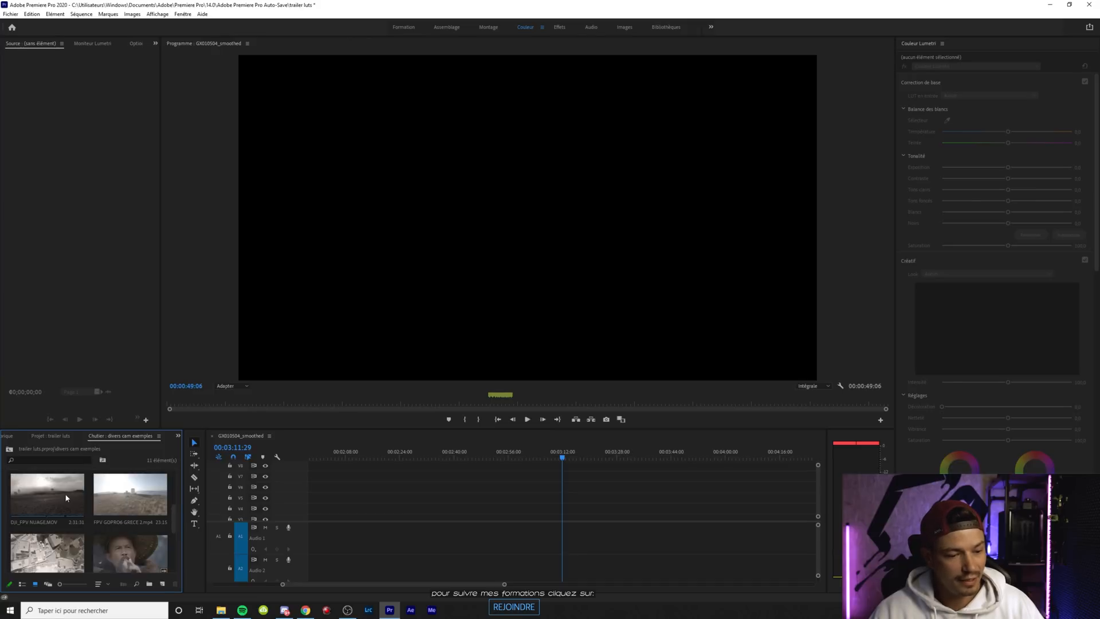
scroll(134, 497, down, 2)
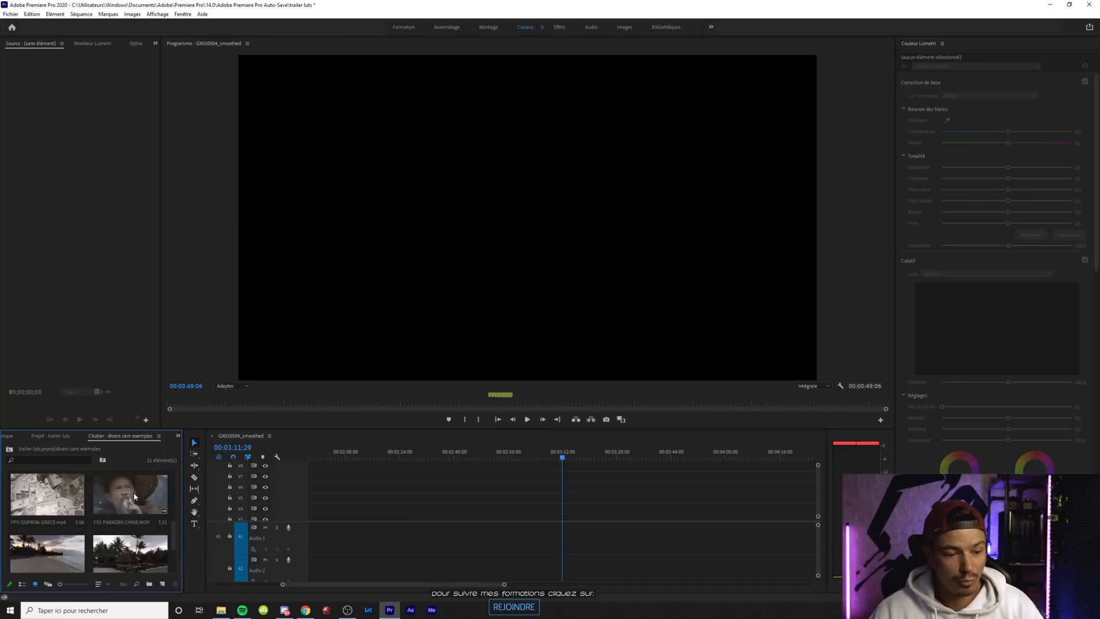
scroll(130, 492, up, 2)
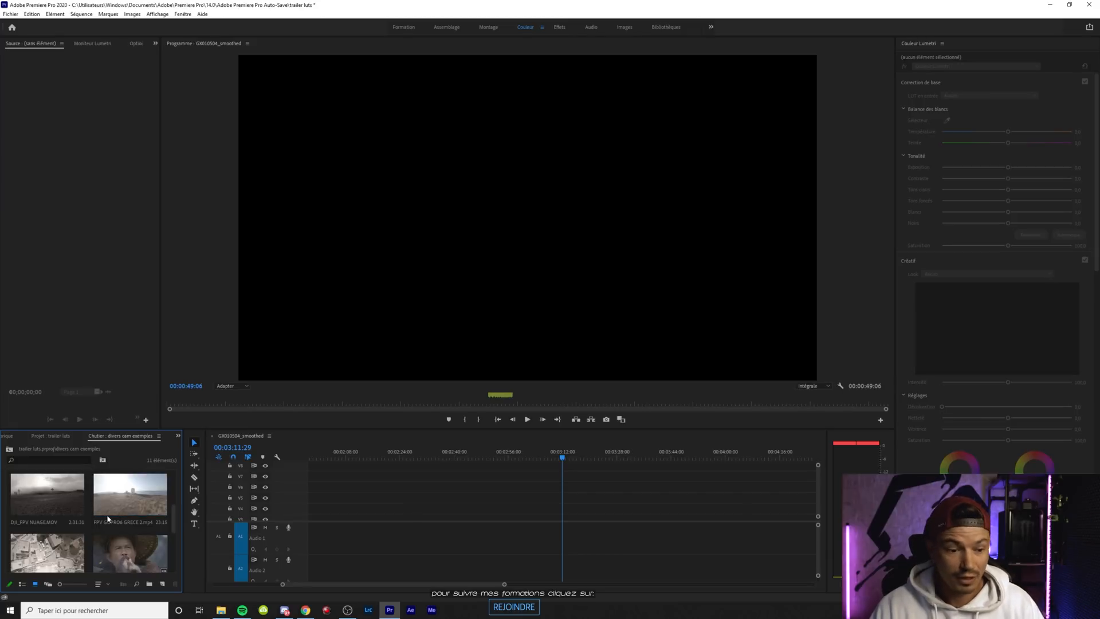
scroll(108, 518, down, 1)
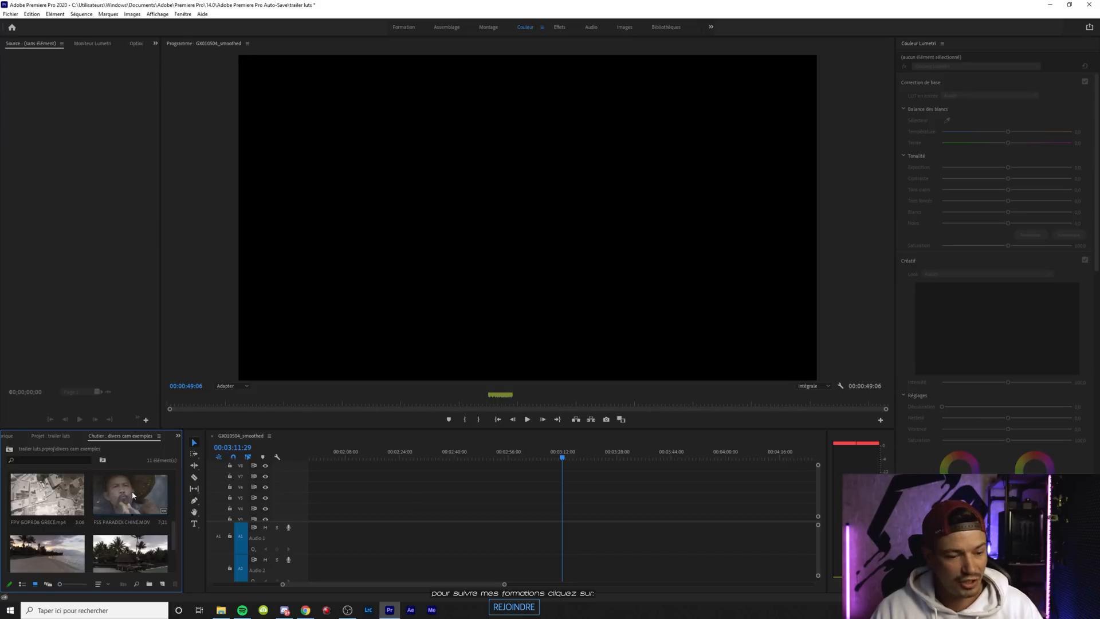
scroll(131, 495, down, 1)
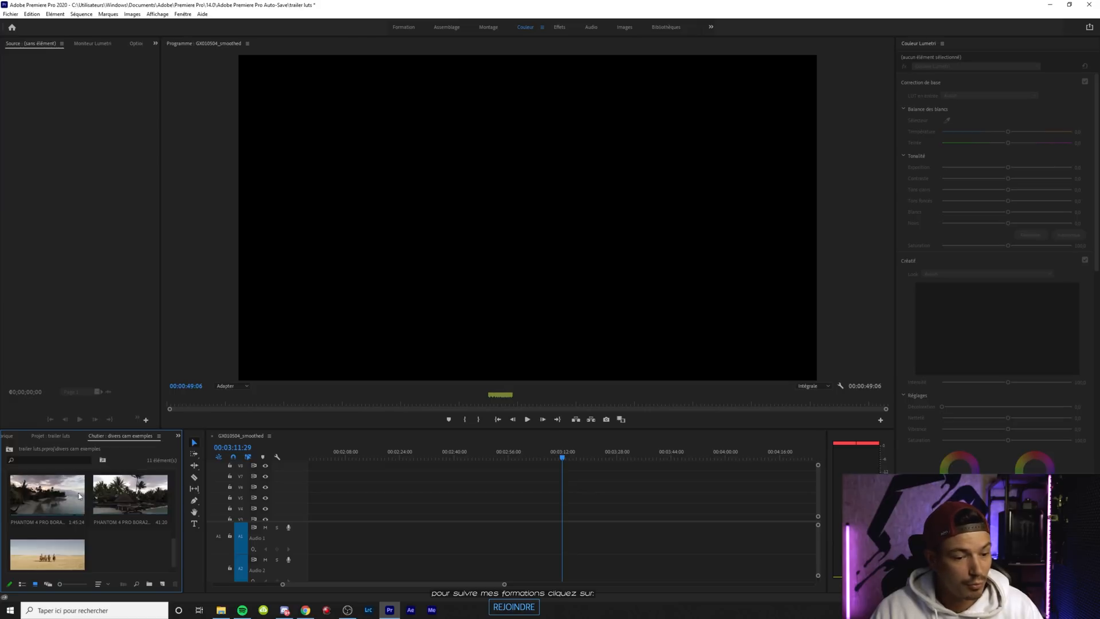
scroll(57, 512, down, 1)
scroll(83, 542, up, 5)
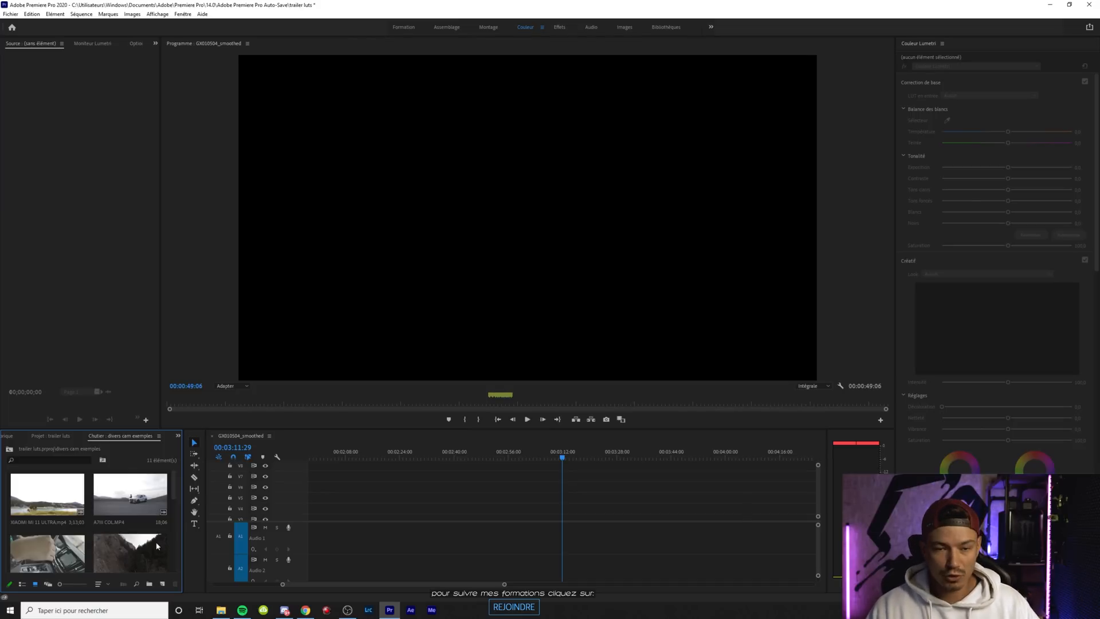
Place the A7 car clip on the timeline at about 00:02:56 and move the playhead to 00:03:02:08
click(122, 499)
drag(123, 499, 511, 510)
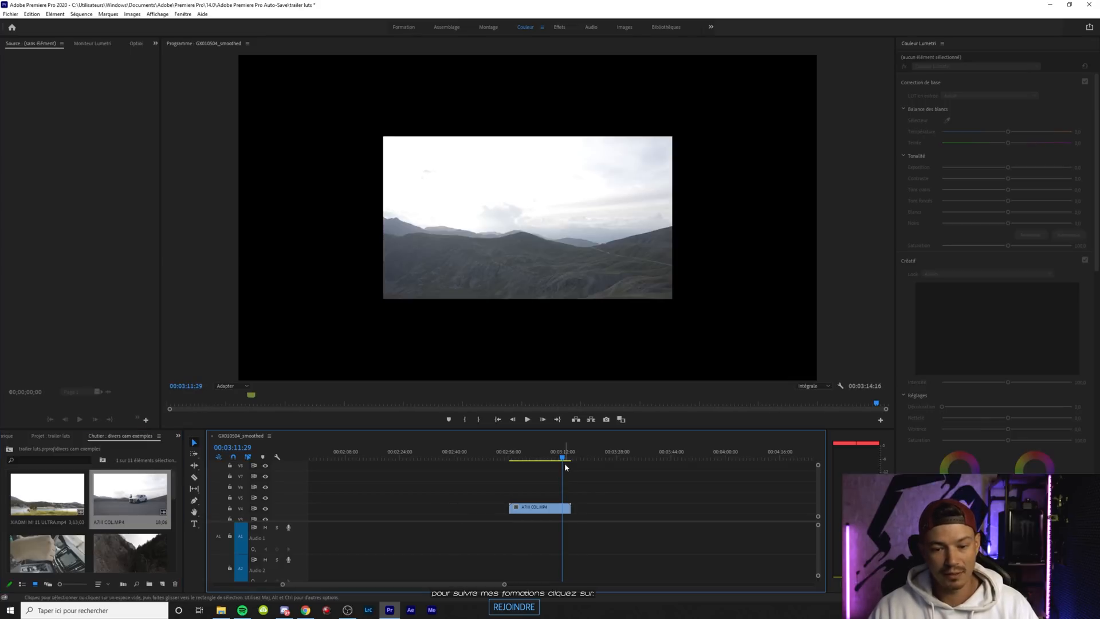
drag(563, 459, 529, 458)
Set the car clip's scale to 200 in its effect options
click(546, 511)
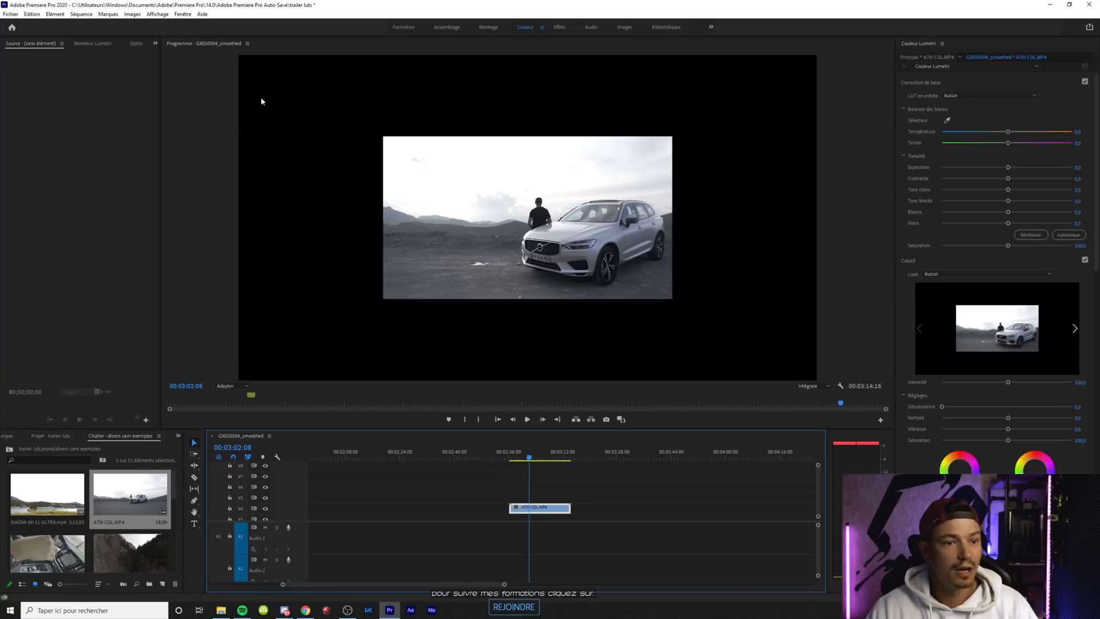
click(155, 43)
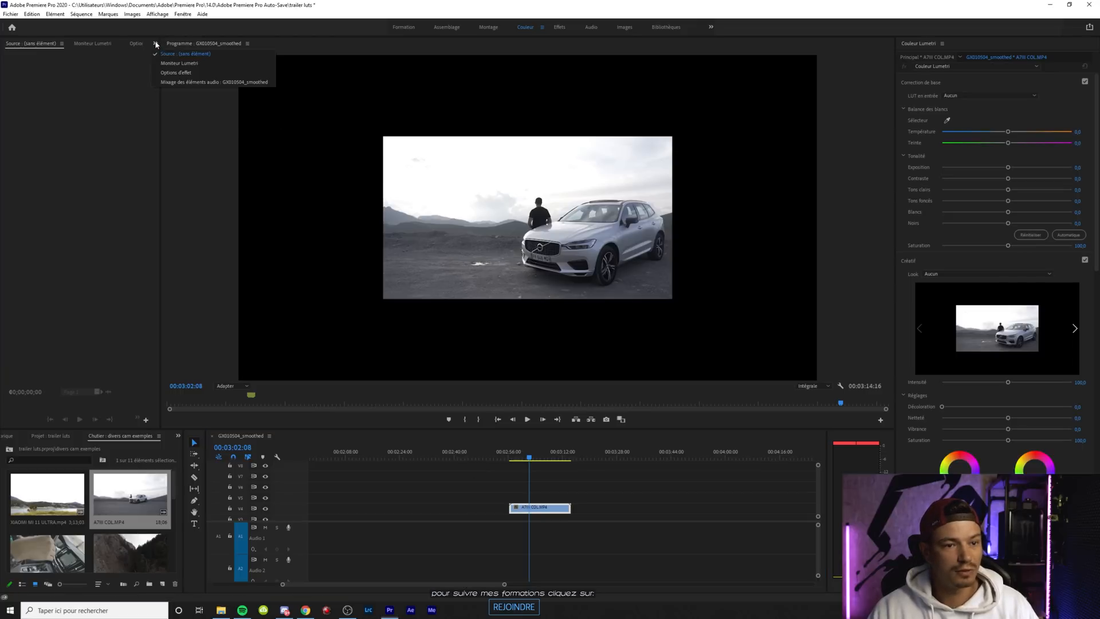
click(176, 72)
click(526, 509)
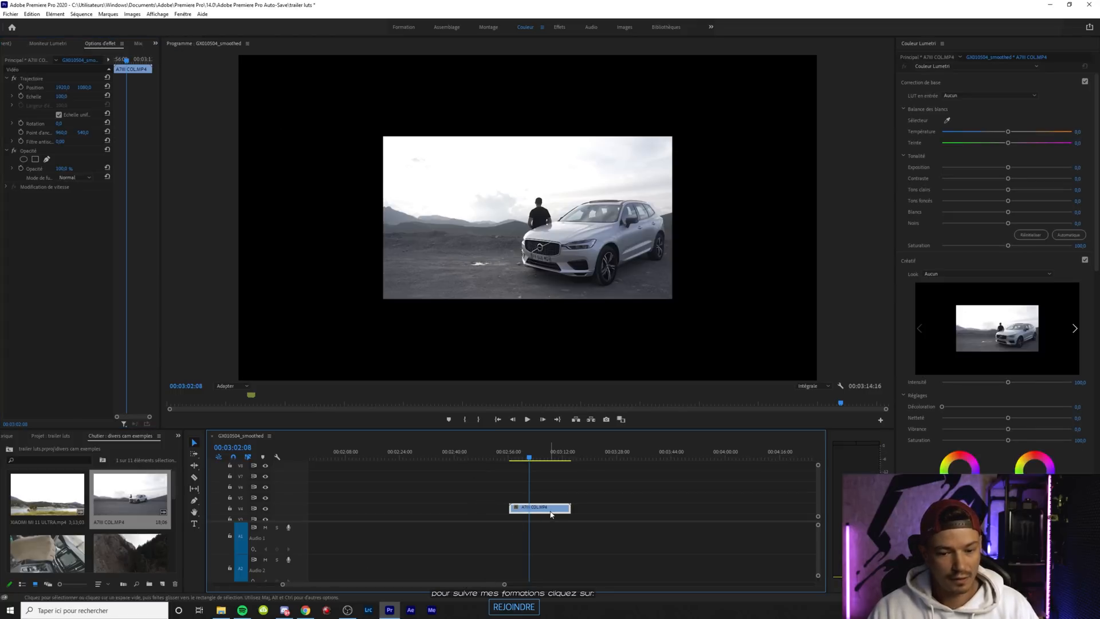
click(61, 97)
text(200)
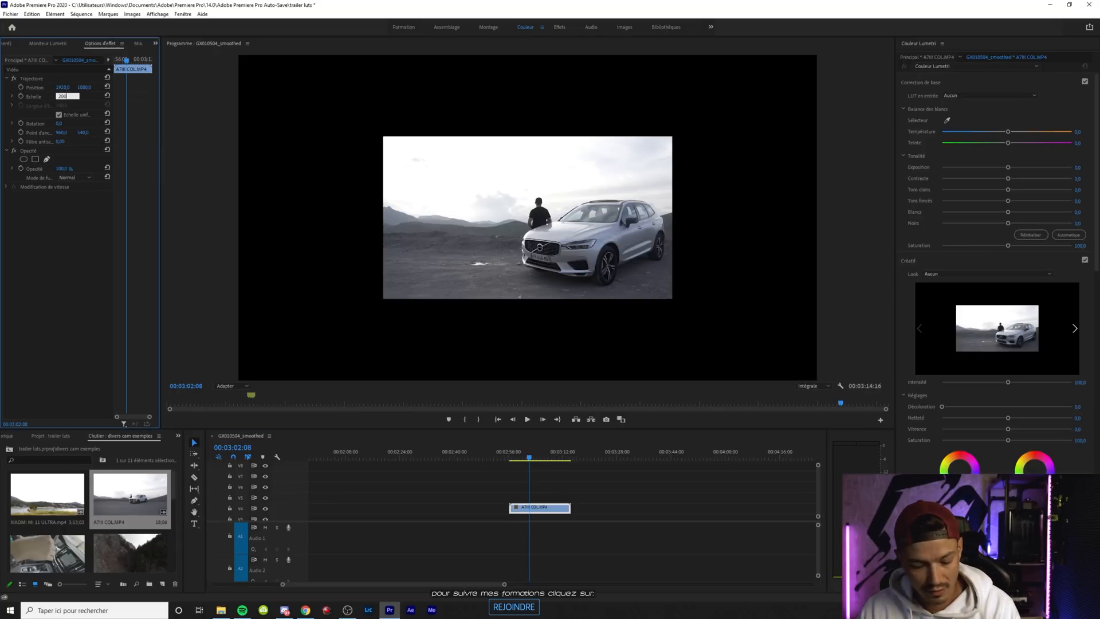
key(Return)
click(614, 530)
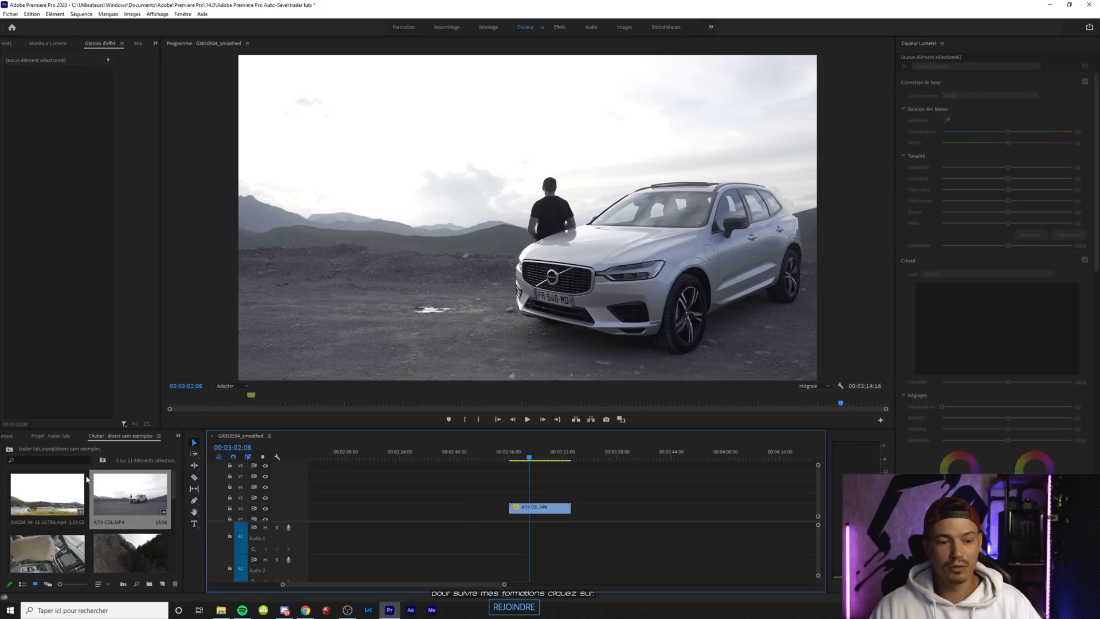
Create a 3840 x 2160 adjustment layer and place it directly above the car clip, ending at about 00:04:10
right_click(130, 451)
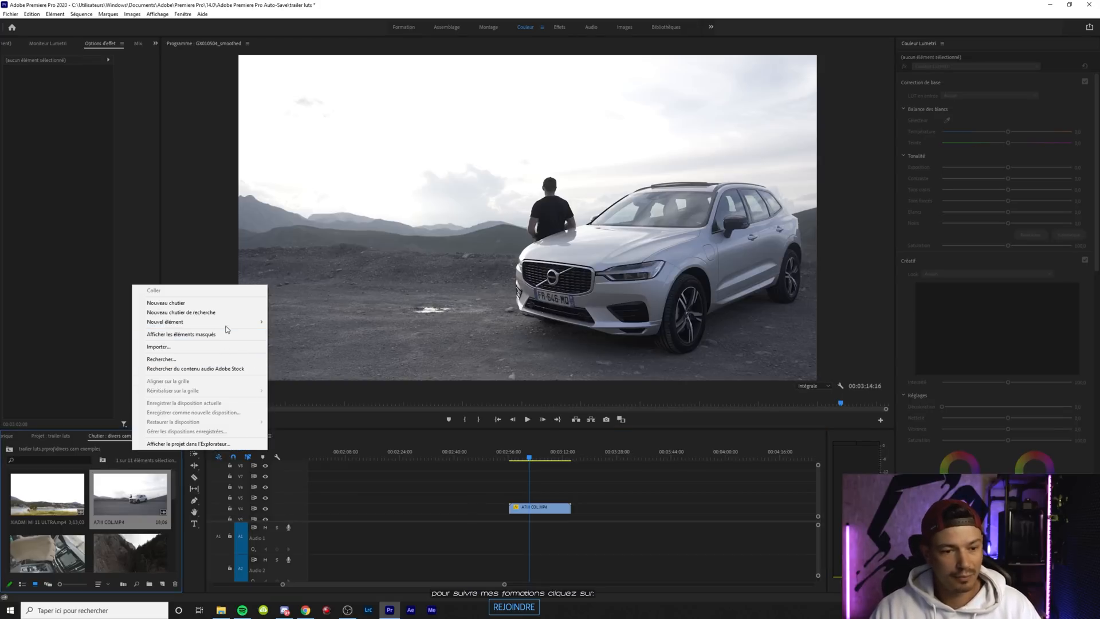
mouse_move(229, 322)
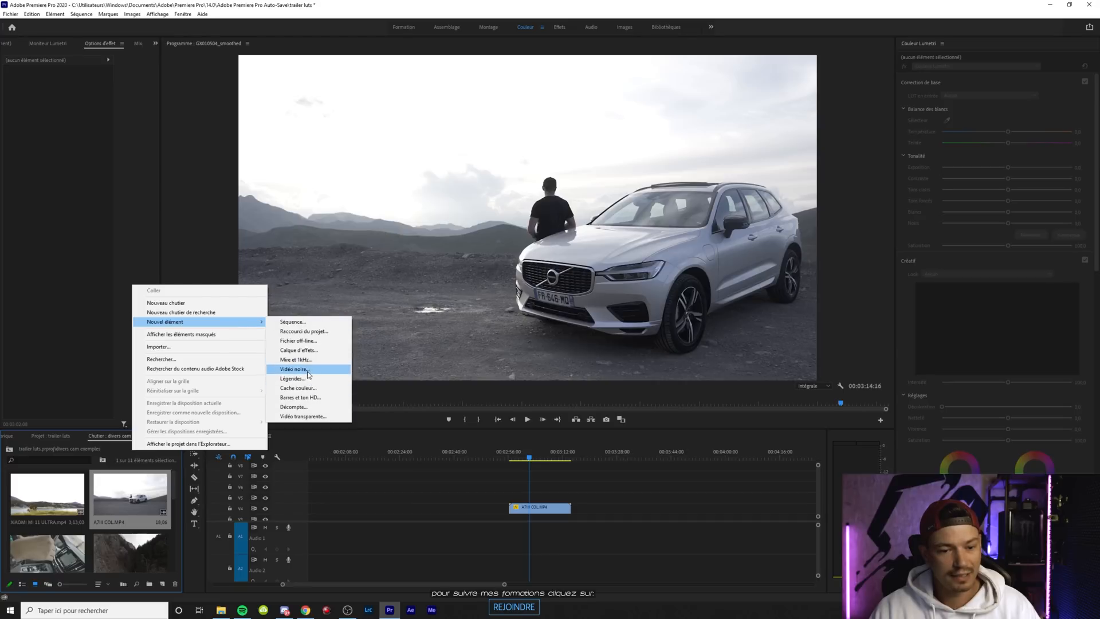
click(307, 351)
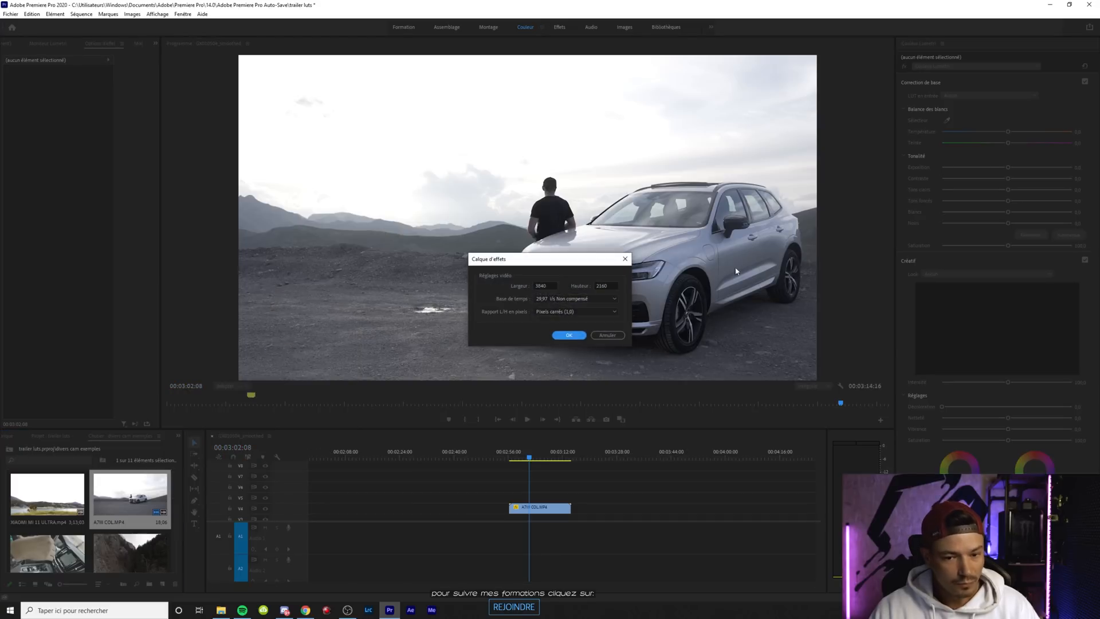
click(565, 336)
drag(118, 545, 759, 494)
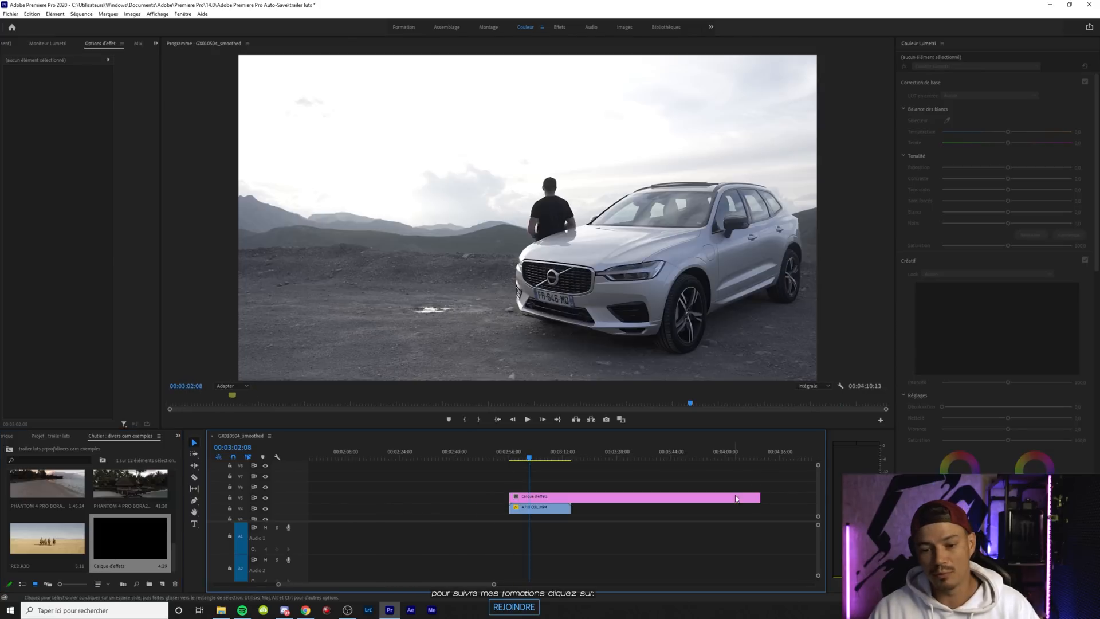
Duplicate the adjustment layer onto the two video tracks above it, making a stack of three aligned layers
click(738, 497)
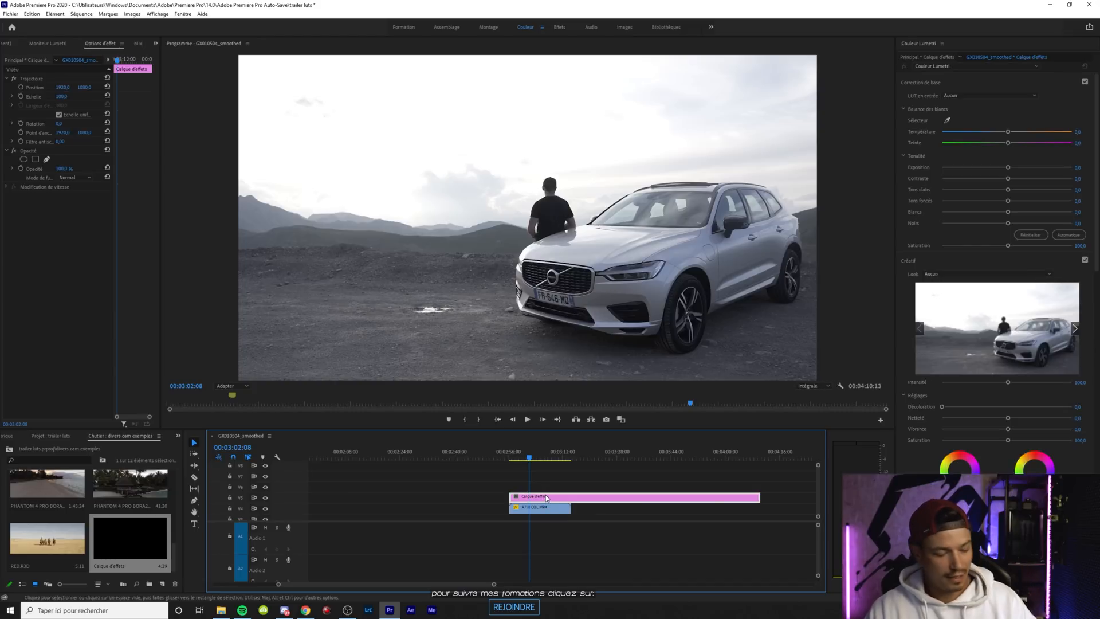
drag(548, 498, 552, 476)
click(493, 491)
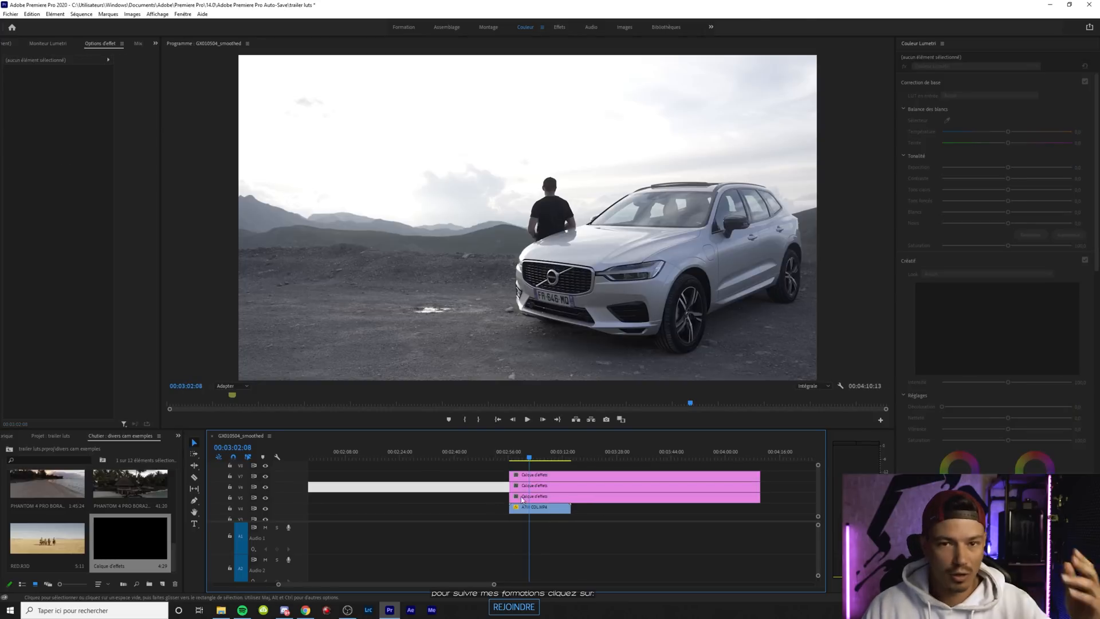
click(585, 498)
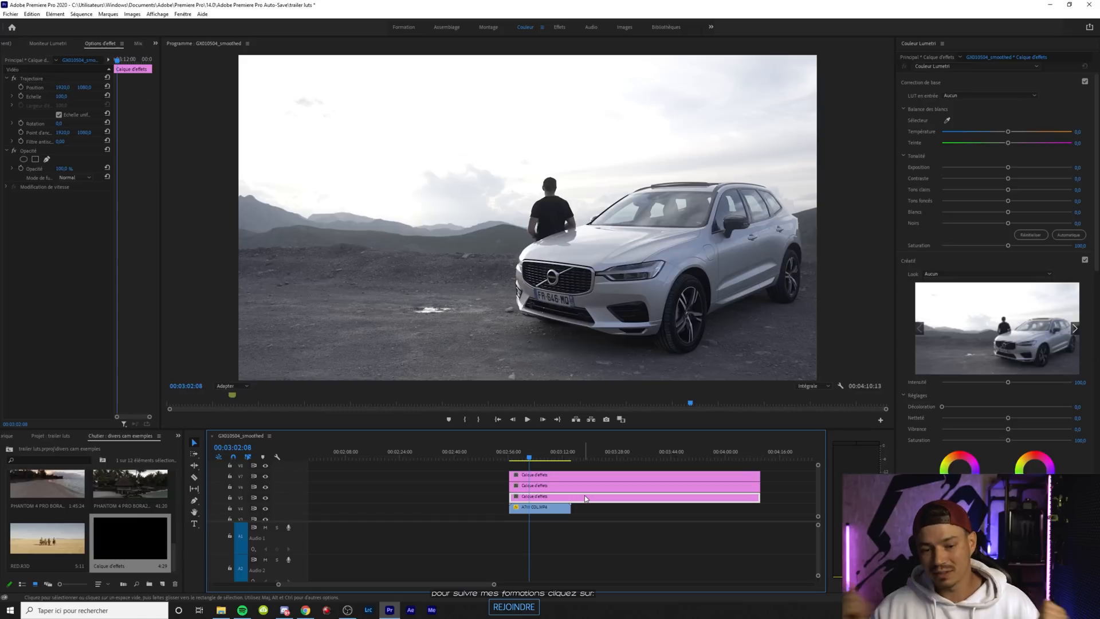
Rename the uppermost adjustment layer on the timeline as UNIFORM
click(573, 477)
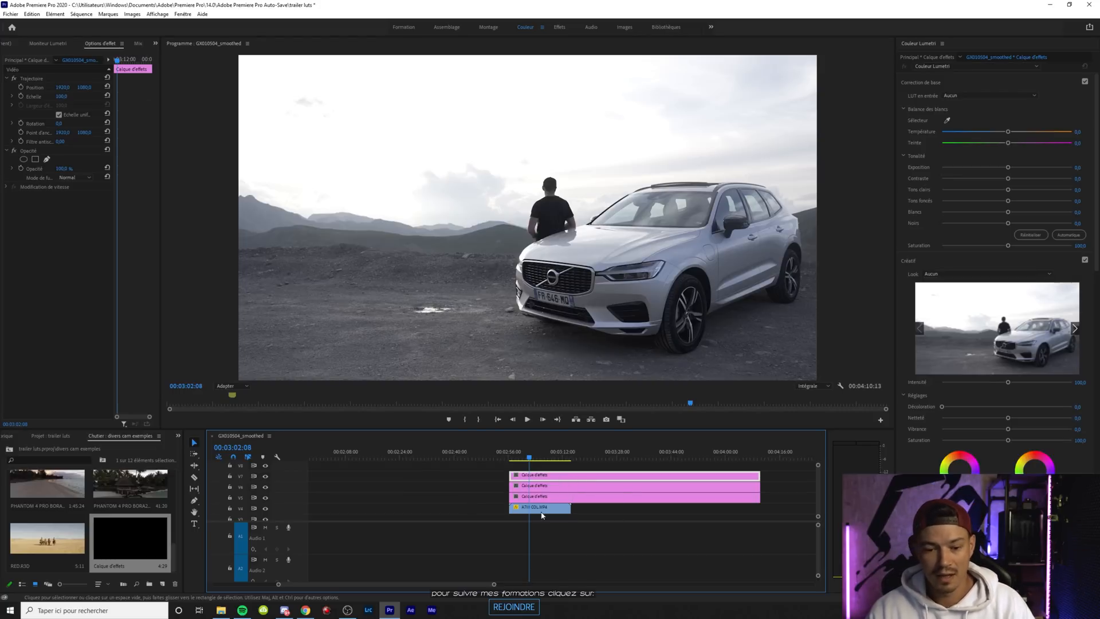
right_click(535, 476)
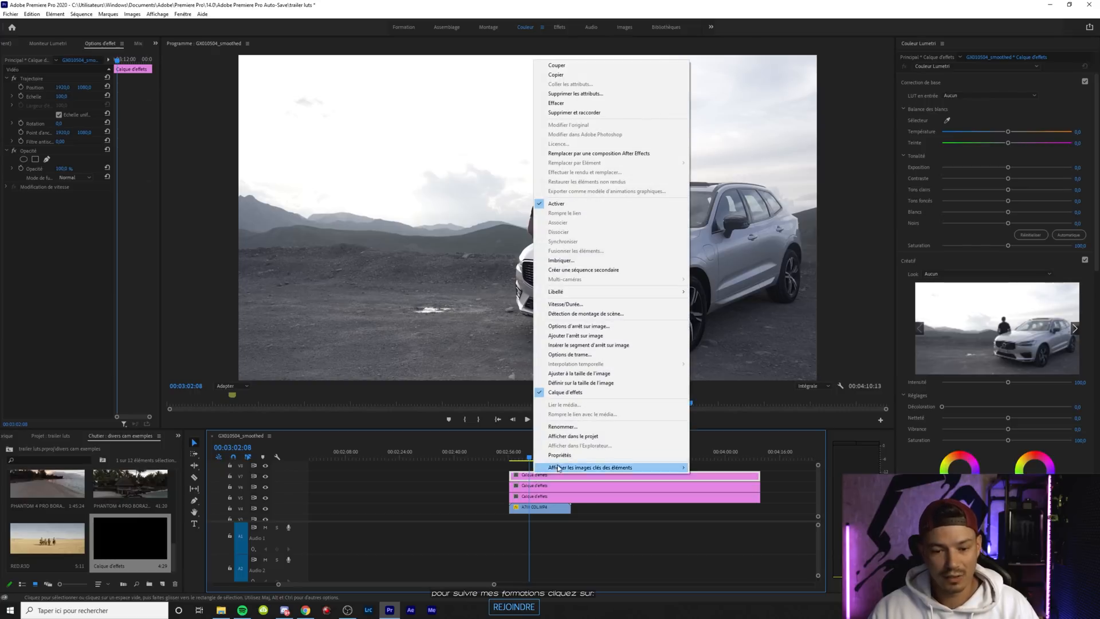
click(573, 427)
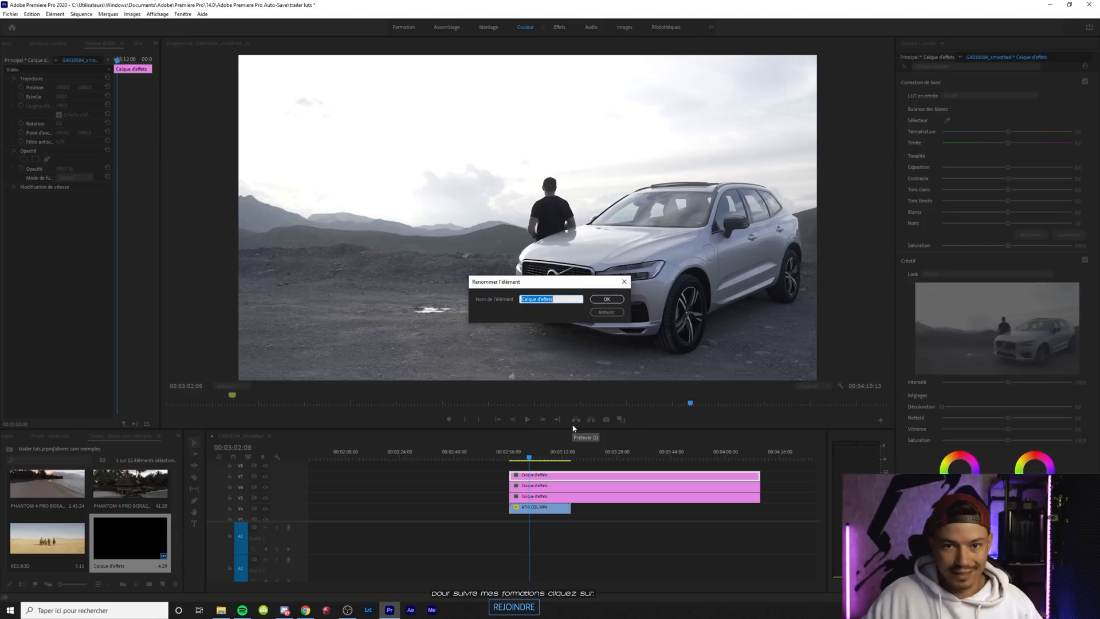
text(L)
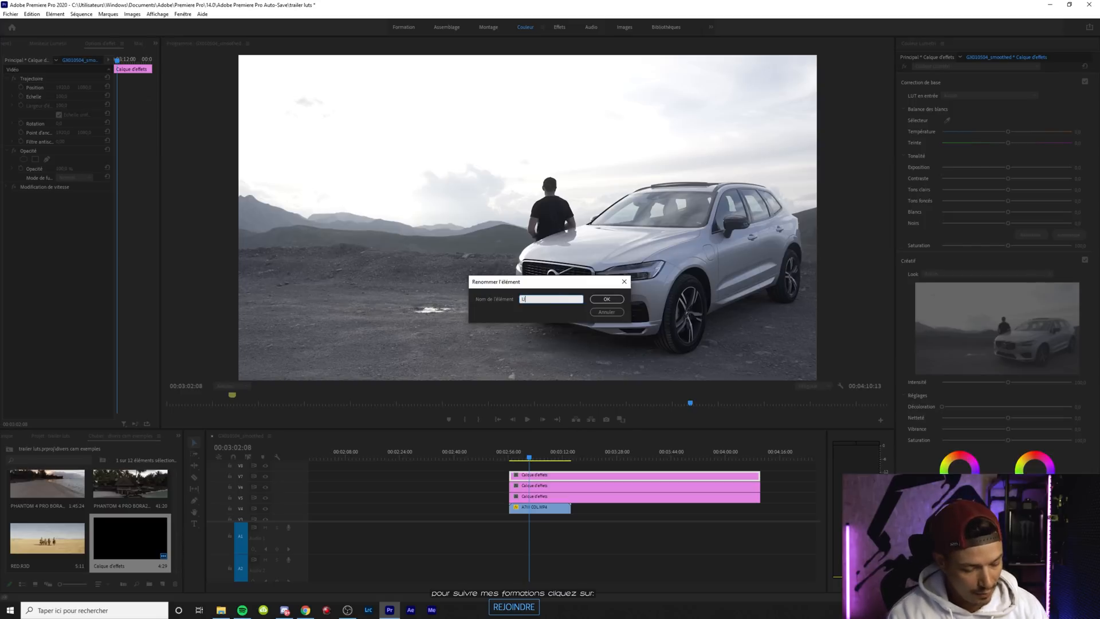
text(NIFORM)
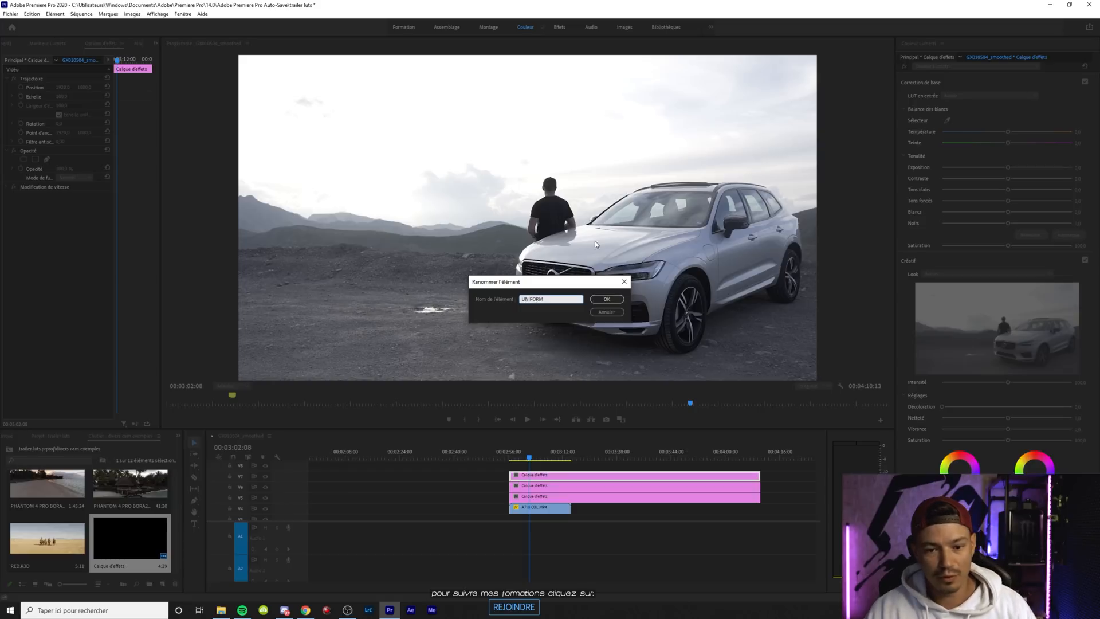
key(Return)
Rename the middle adjustment layer on the timeline as TEMPS/TEINTE
click(535, 486)
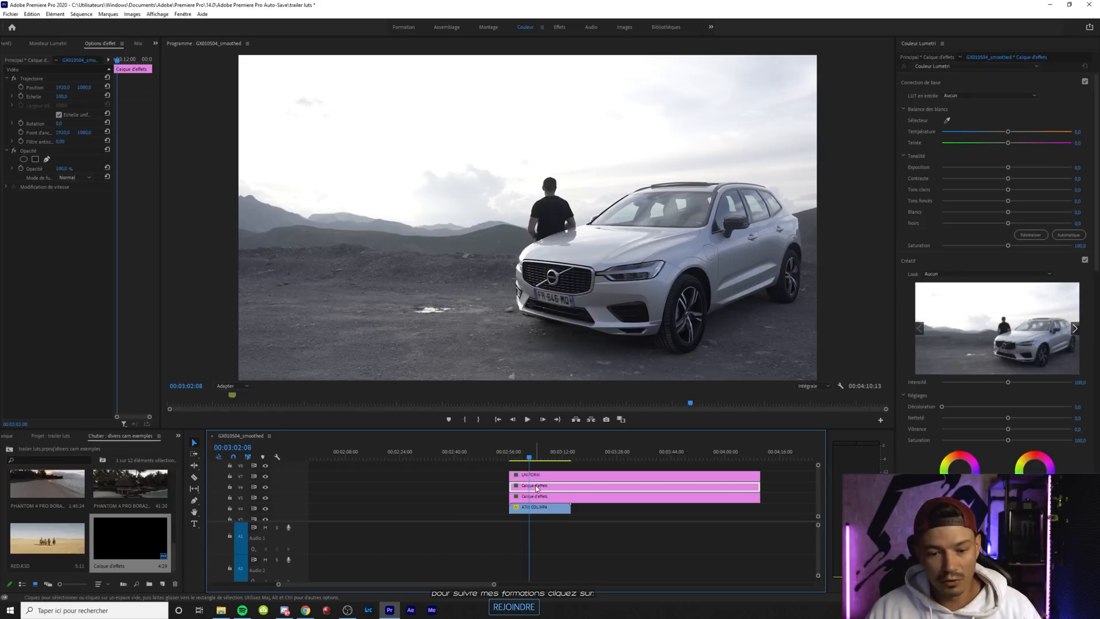
right_click(536, 486)
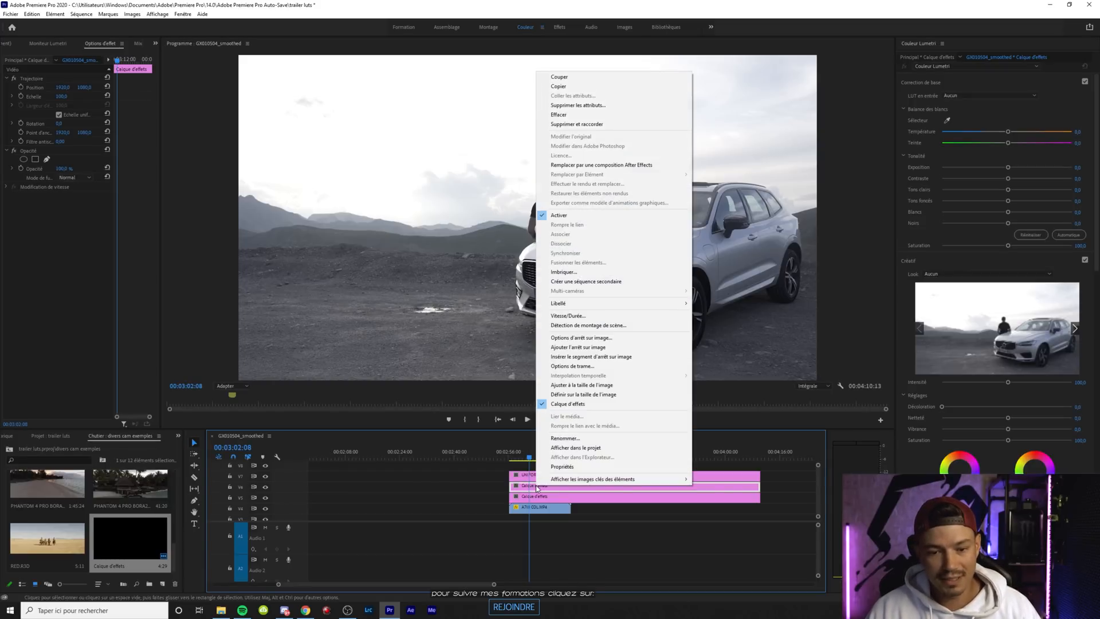
click(575, 437)
text(TEMP)
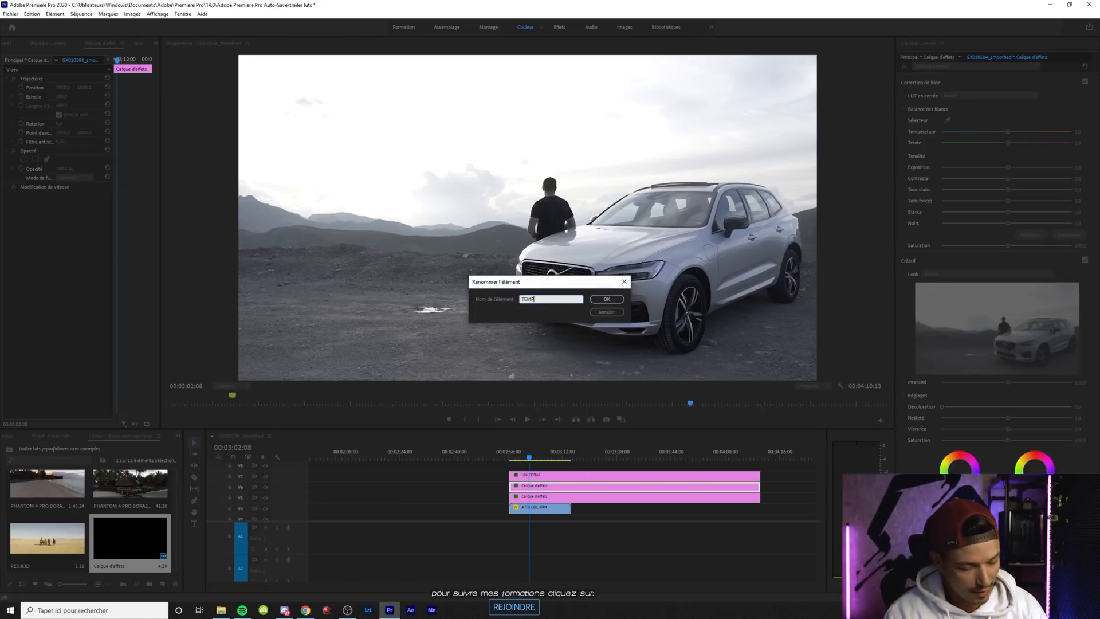
text(S/TEINTE)
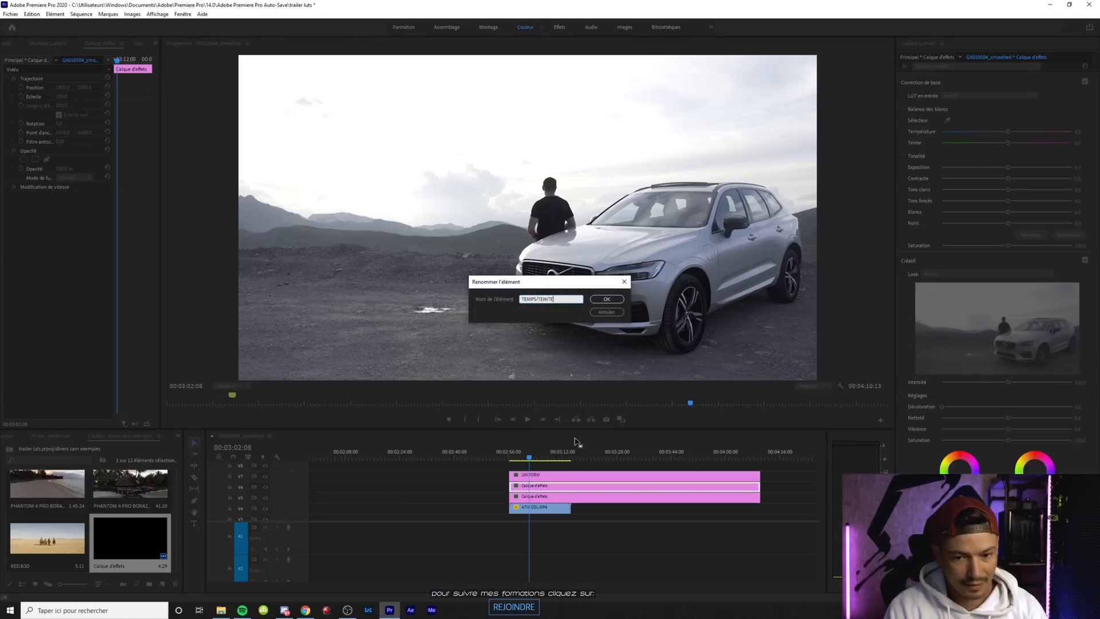
click(609, 298)
Correct the middle adjustment layer's name to TEMP/TEINTE
click(545, 497)
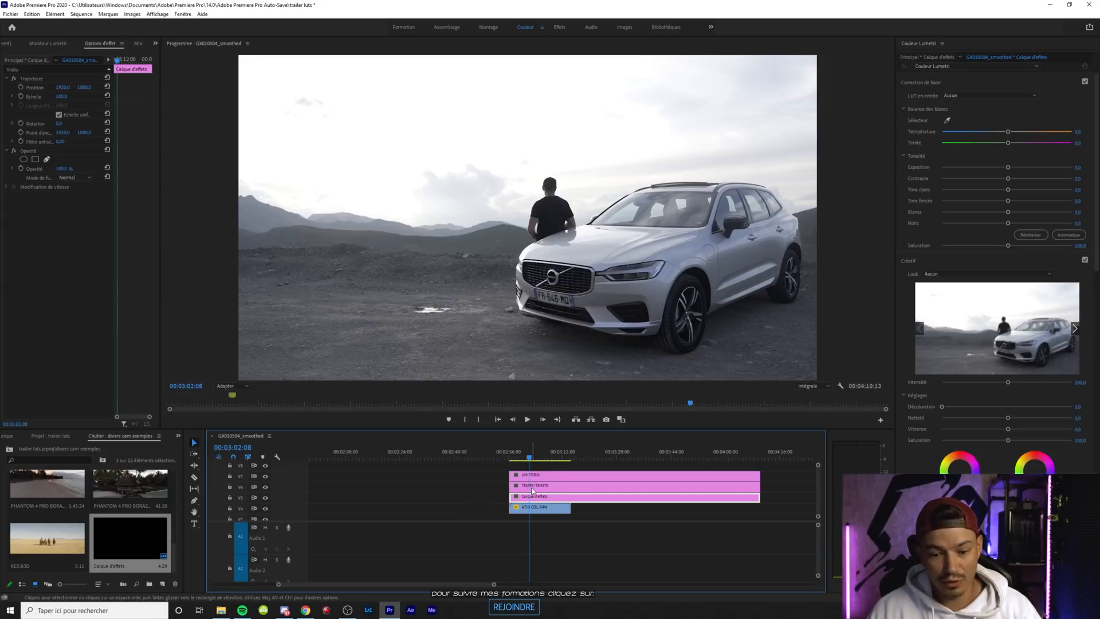
right_click(533, 491)
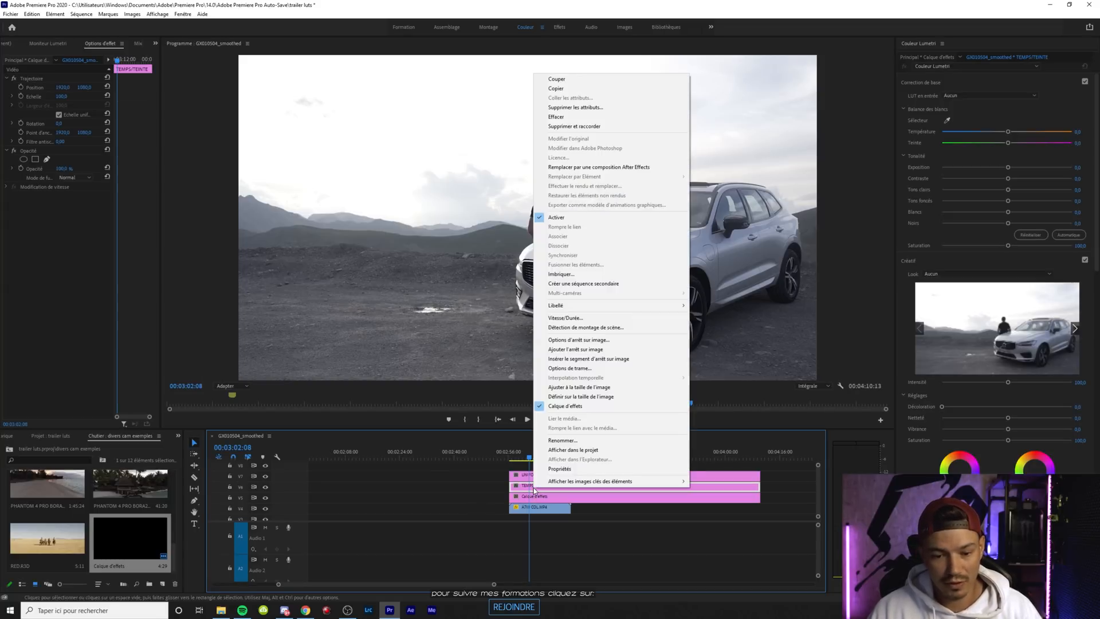
click(571, 443)
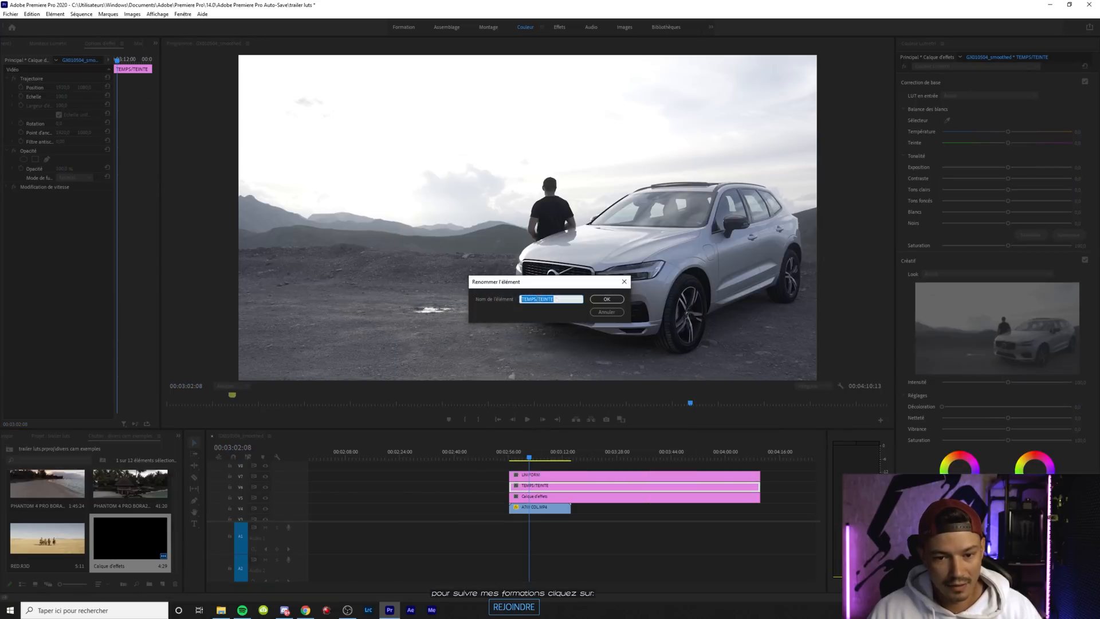
click(537, 300)
key(BackSpace)
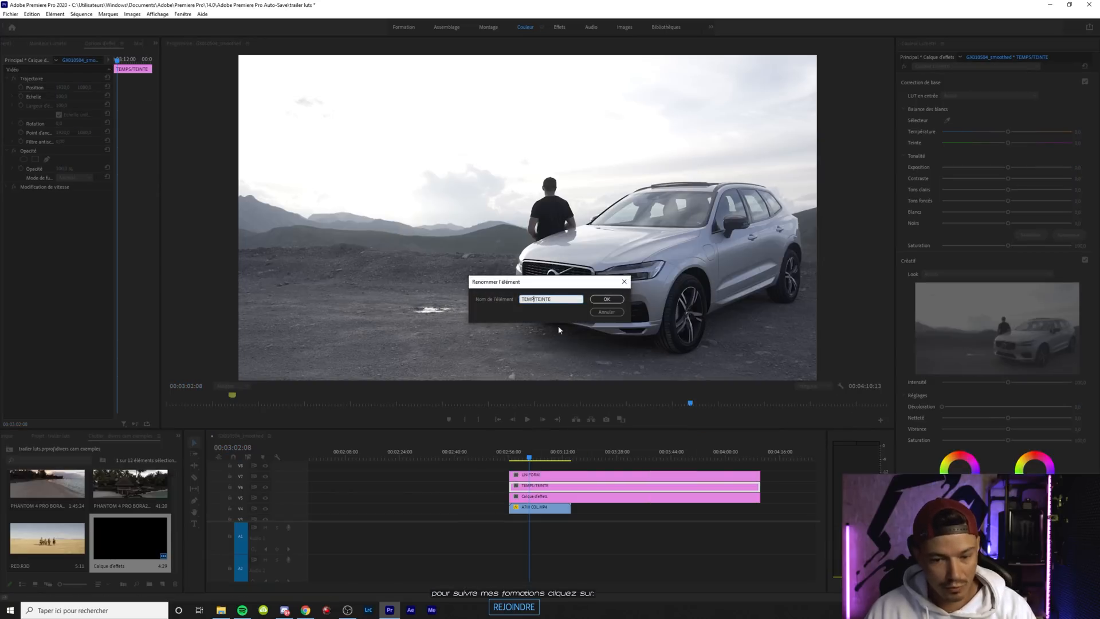
click(607, 298)
Rename the lowest adjustment layer, just above the car clip on the timeline, as CREATIF
right_click(545, 497)
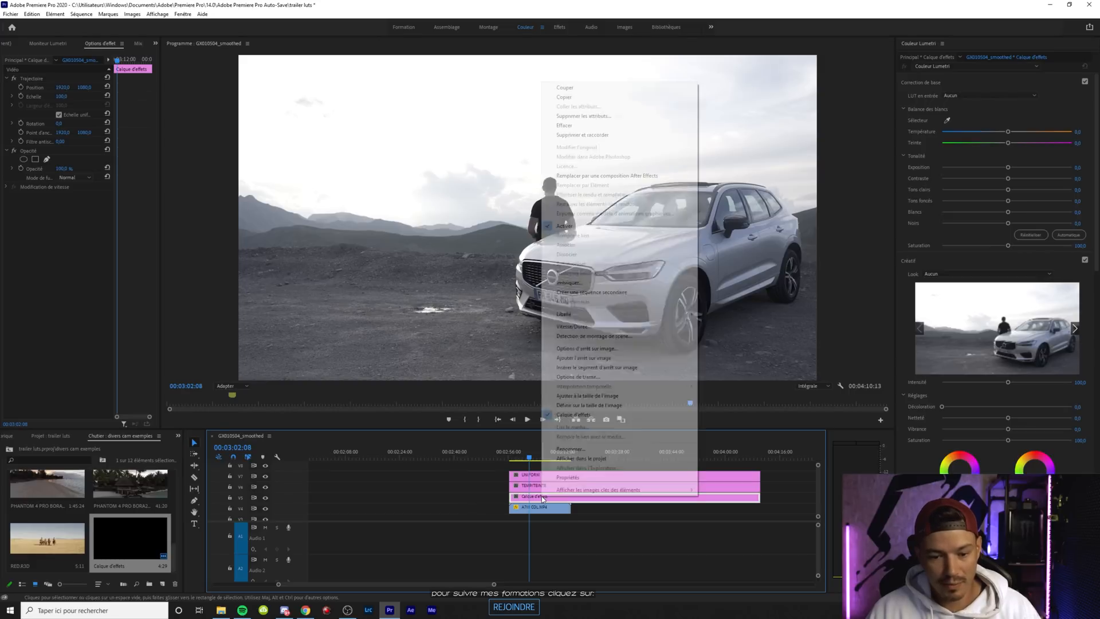
click(578, 449)
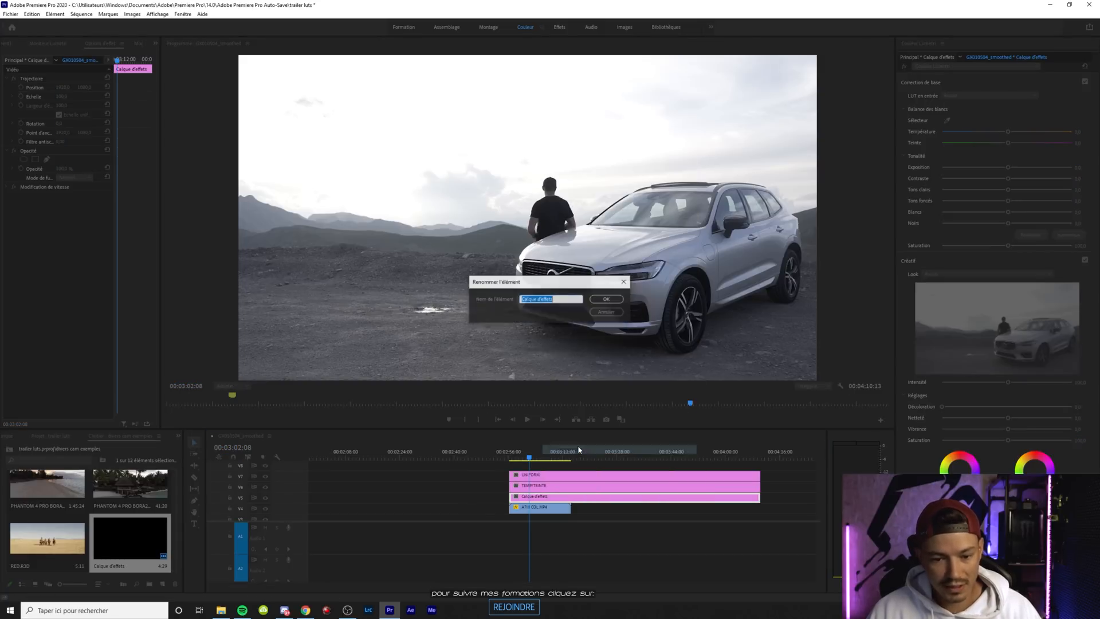
text(CRAZ)
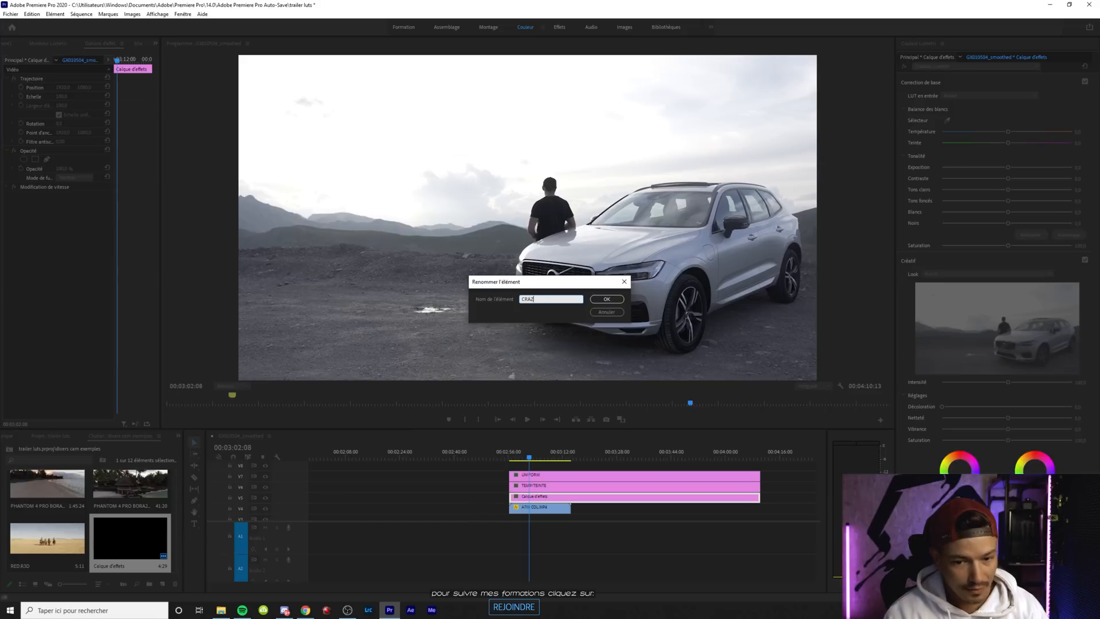
text(TIF)
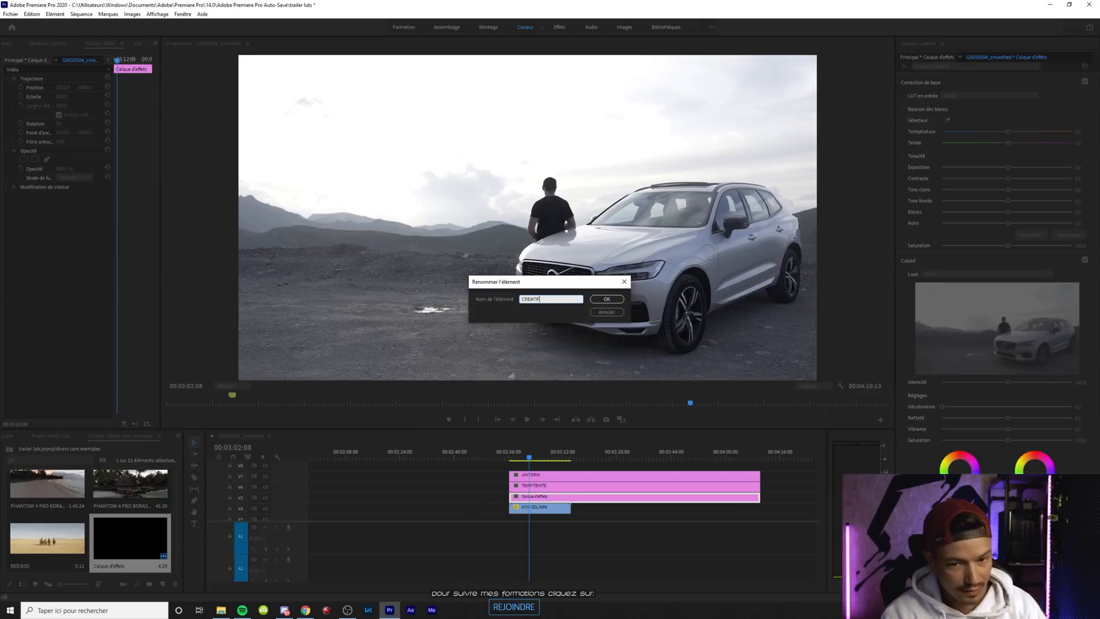
click(607, 301)
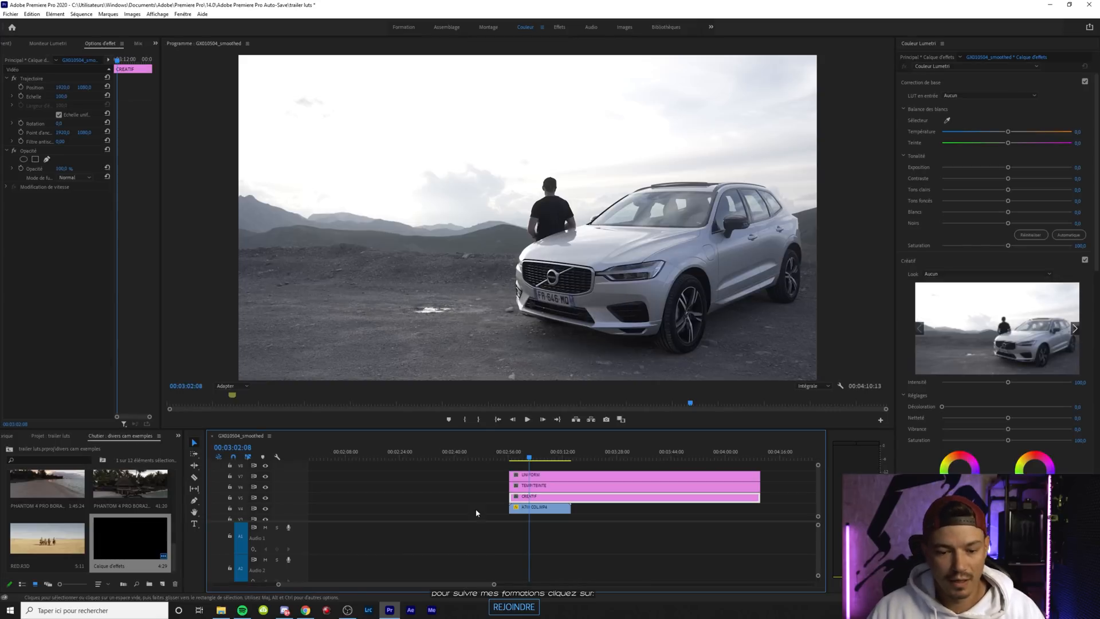
Select the car clip beneath the adjustment layers, display the Lumetri scopes and widen their view
click(476, 513)
click(534, 515)
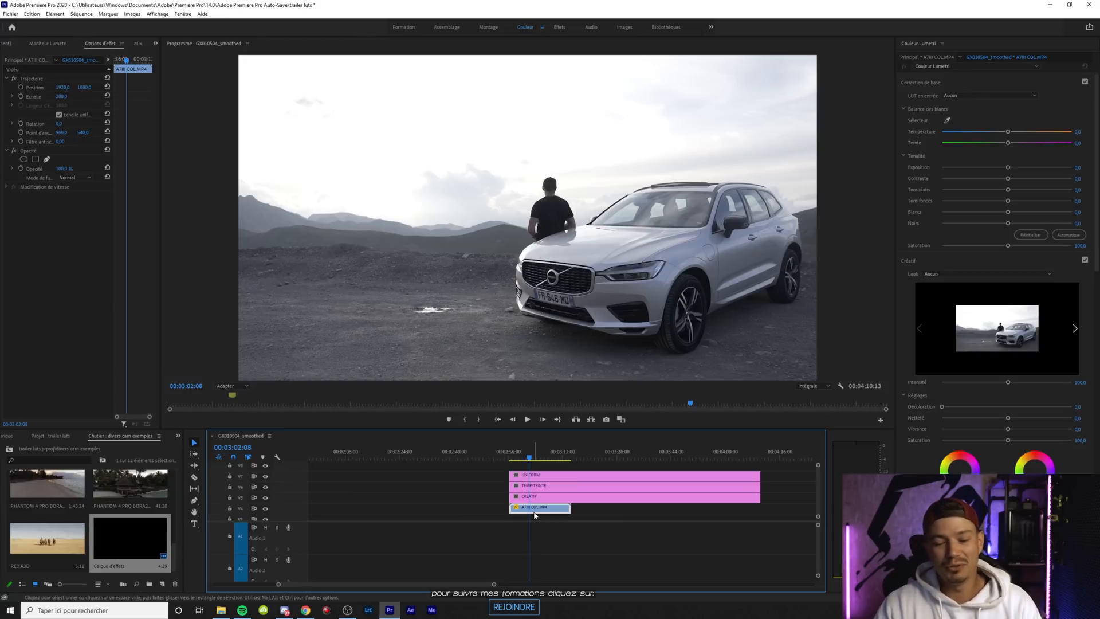
click(451, 510)
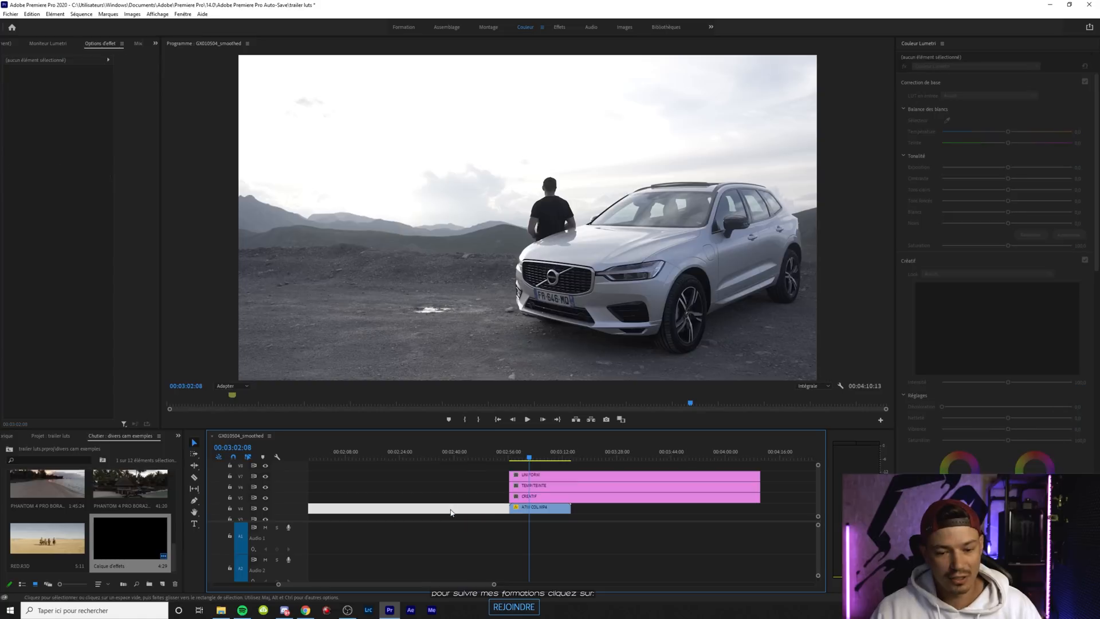
click(541, 509)
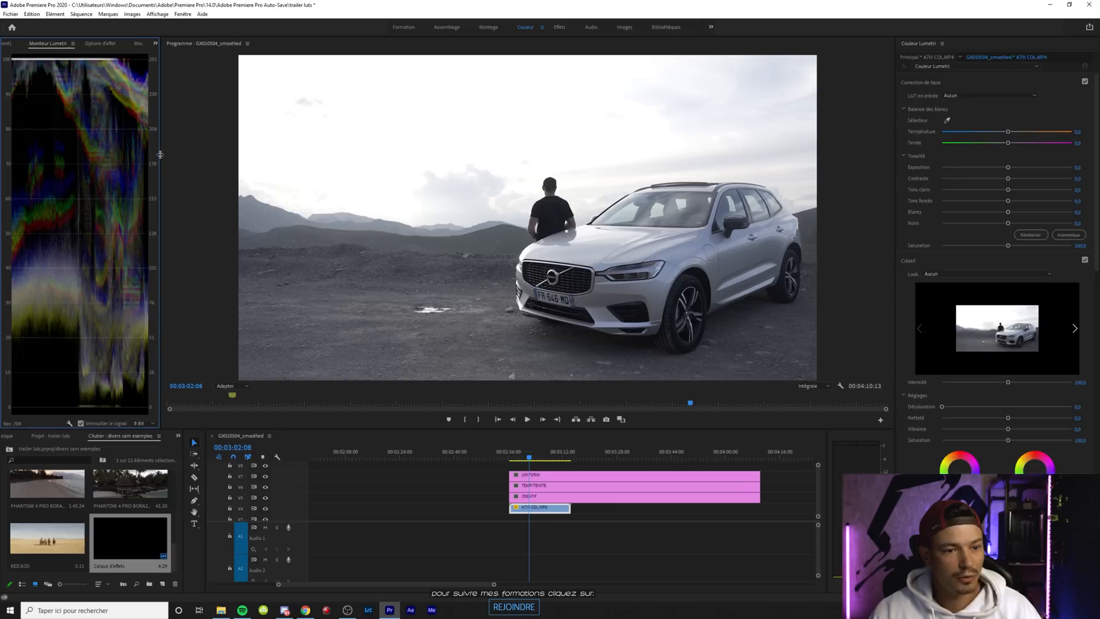
drag(160, 155, 226, 155)
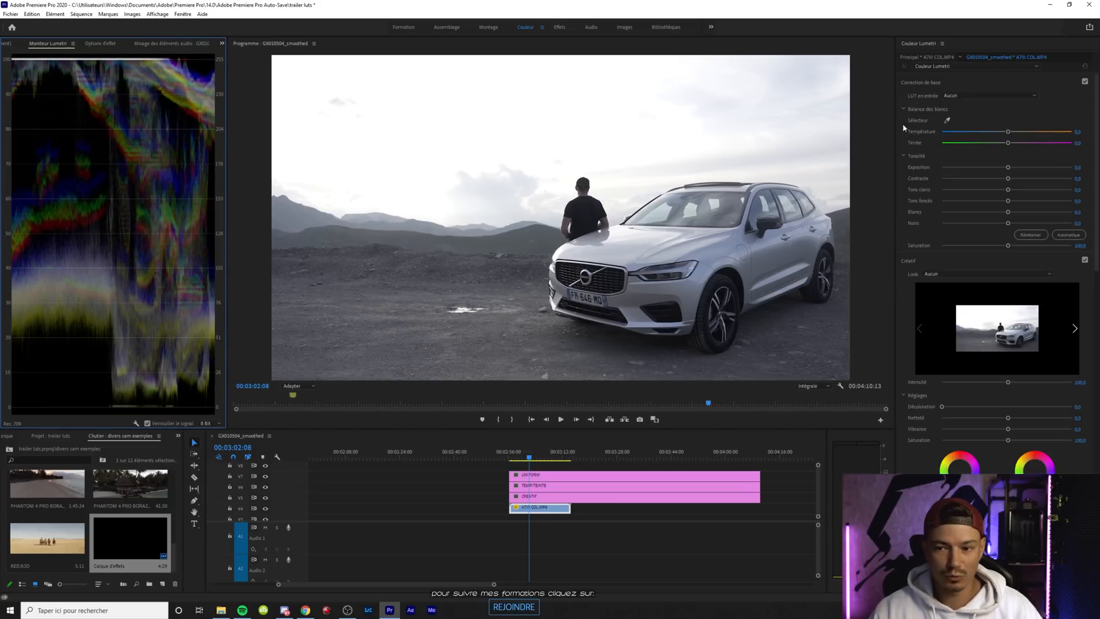
Try lowering the car clip's whites and highlights and lifting its shadows, and reset all three tone values
drag(1008, 212, 982, 209)
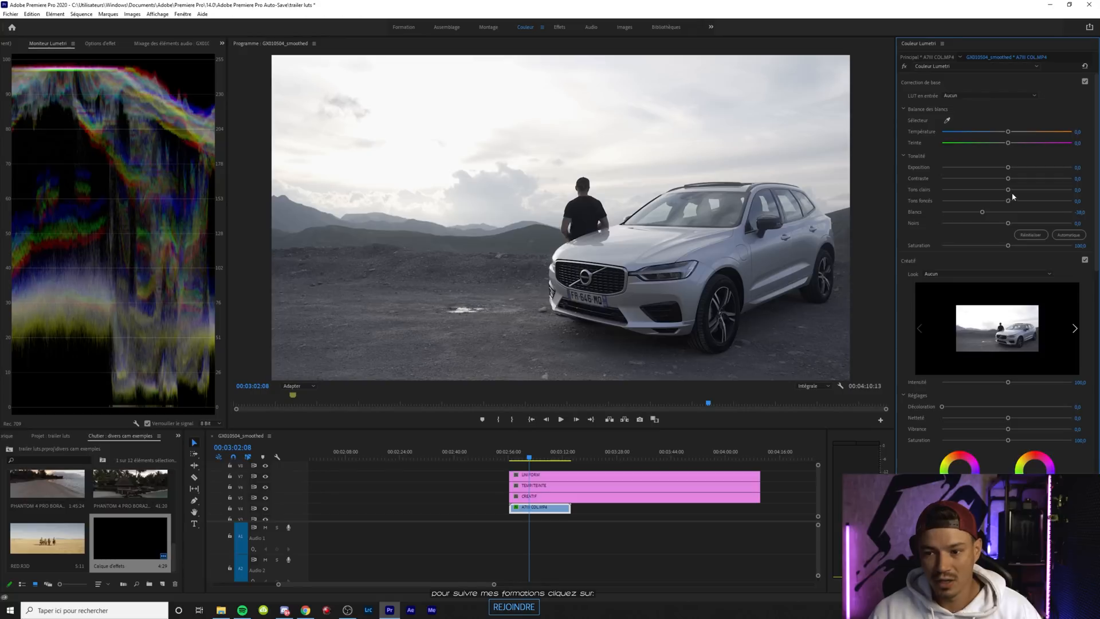
drag(1008, 202, 958, 190)
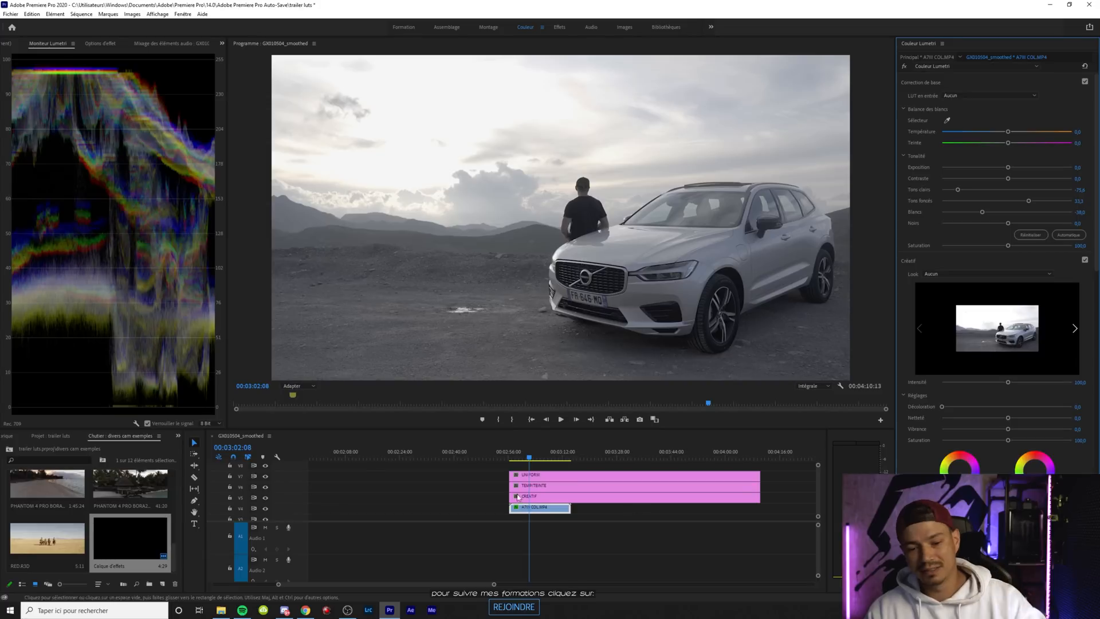
double_click(958, 190)
double_click(1003, 201)
double_click(982, 212)
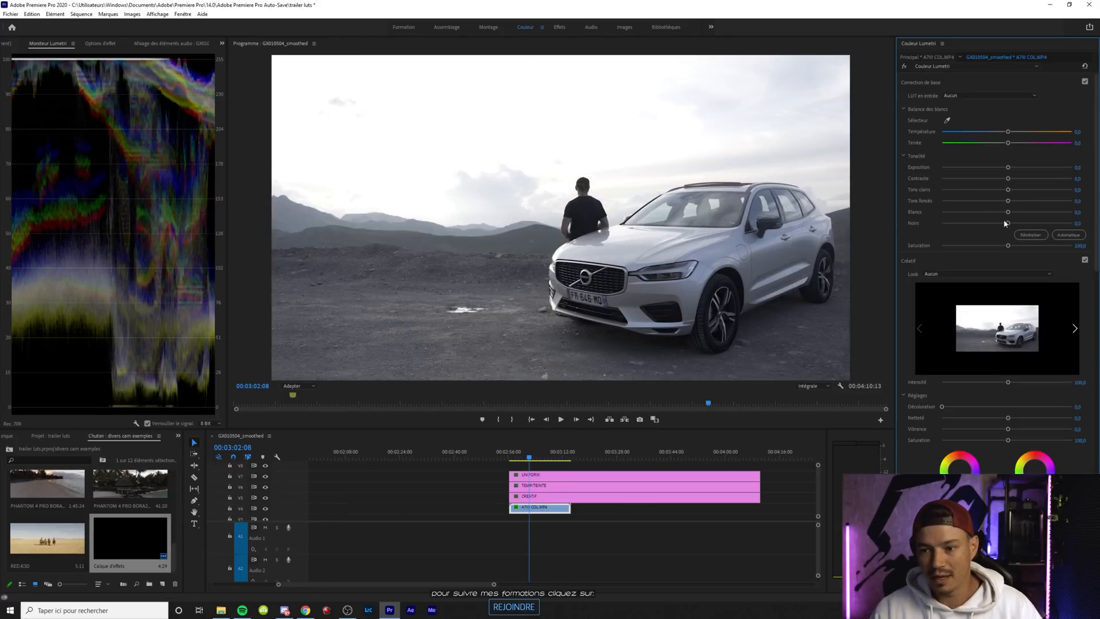
Apply CINE4_TO_709.cube from the ULTRACINE SONY folder's CINE4 TO REC709 subfolder as the creative look on the UNIFORM layer
click(542, 475)
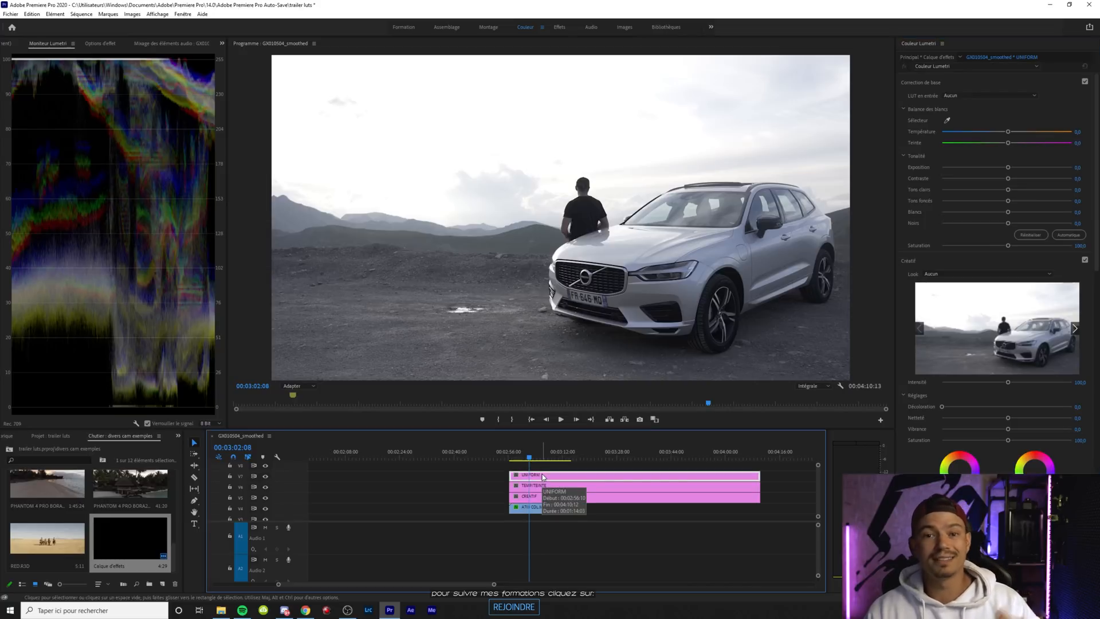
click(945, 276)
click(941, 301)
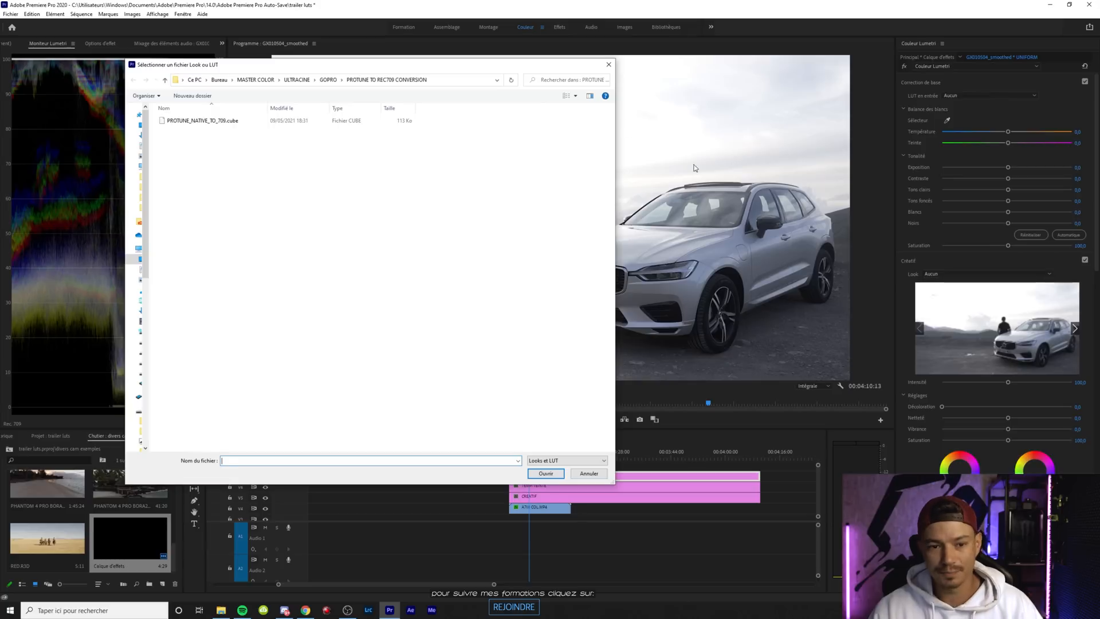
click(296, 80)
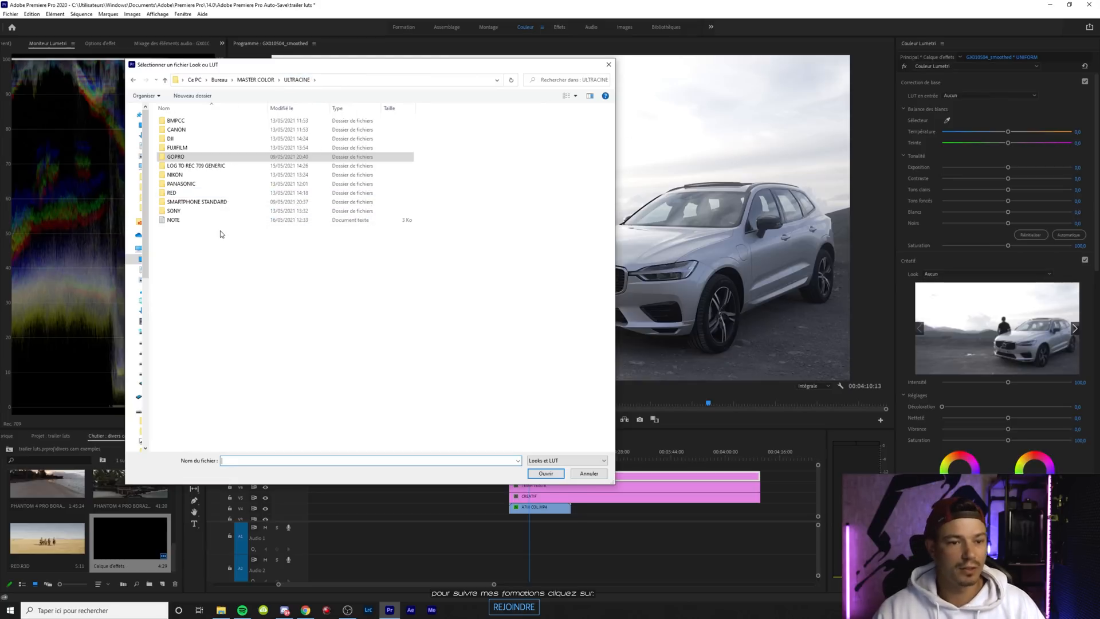
double_click(186, 212)
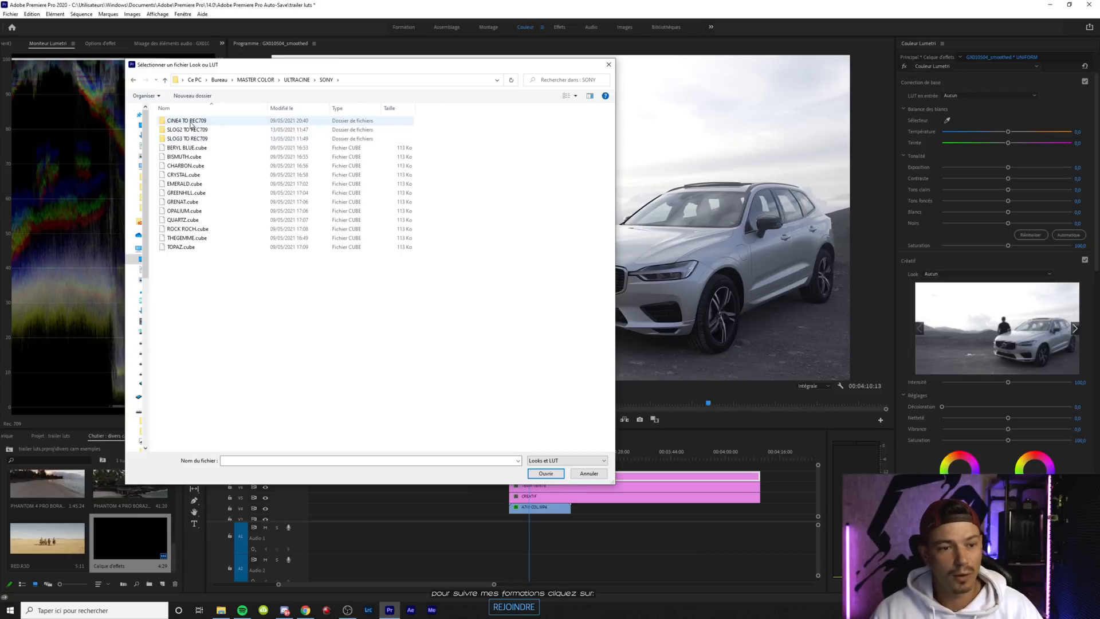
double_click(191, 122)
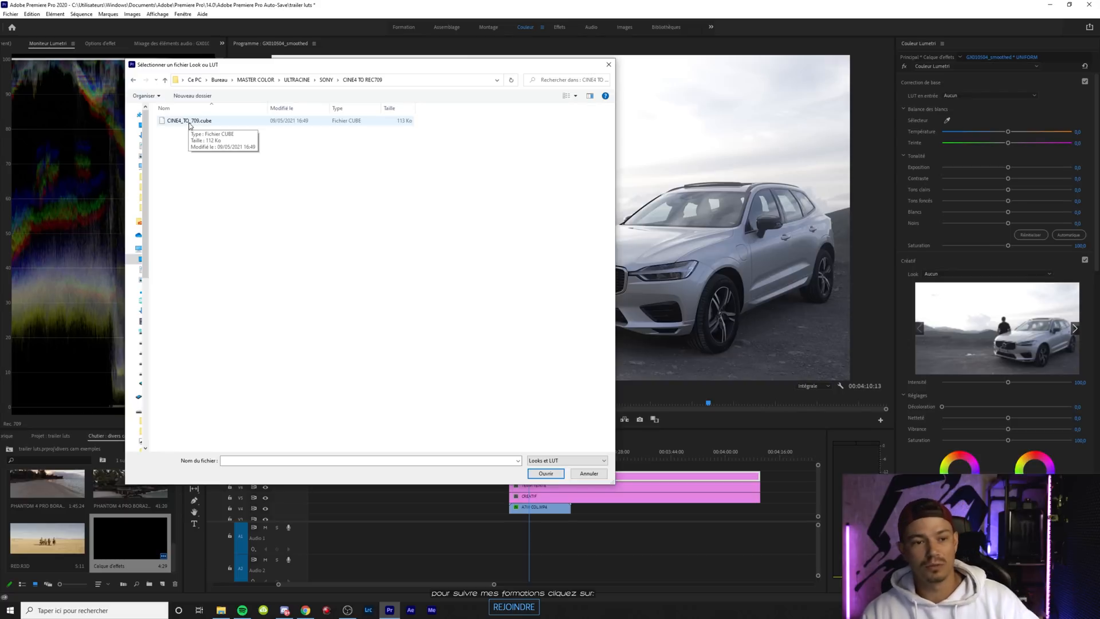
double_click(190, 121)
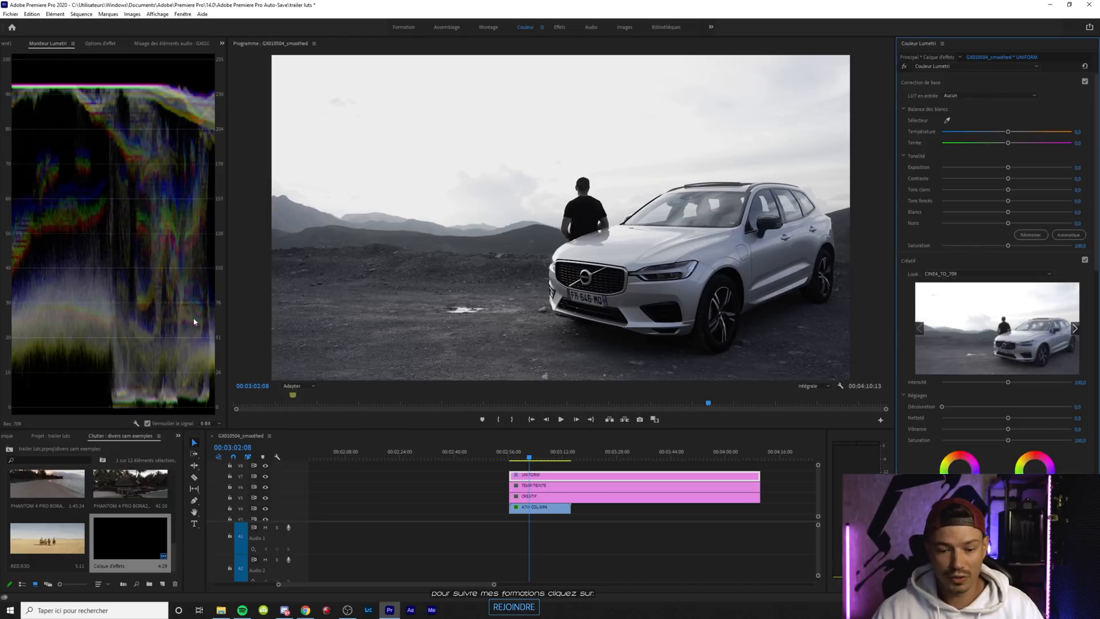
Apply BERYL BLUE.cube from the SONY folder as the creative look on the CREATIF layer
click(548, 495)
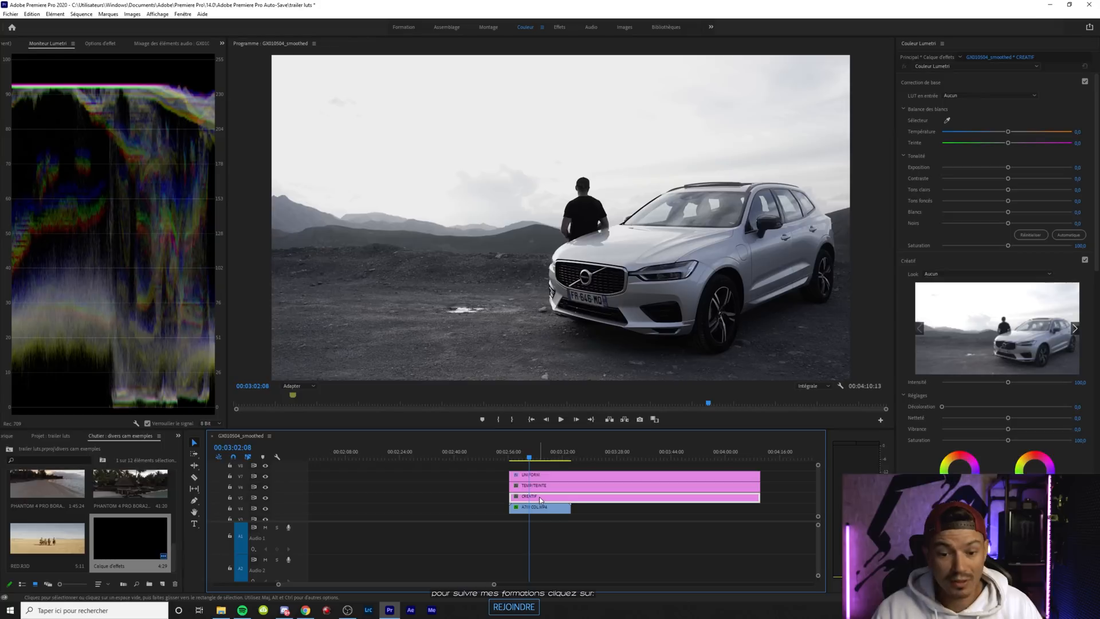
click(957, 273)
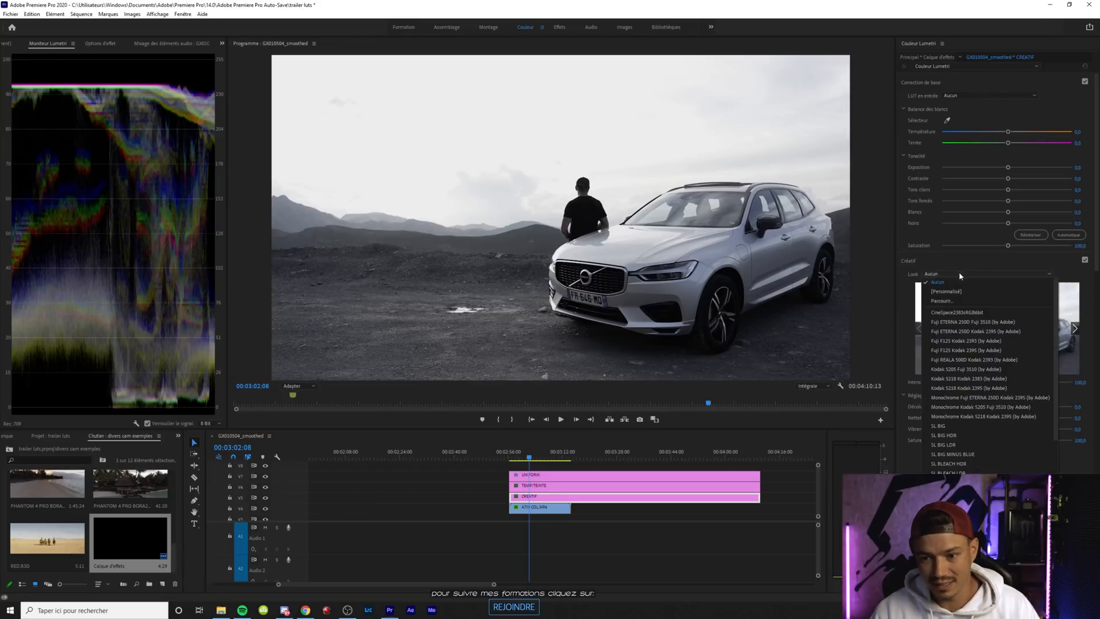
click(945, 300)
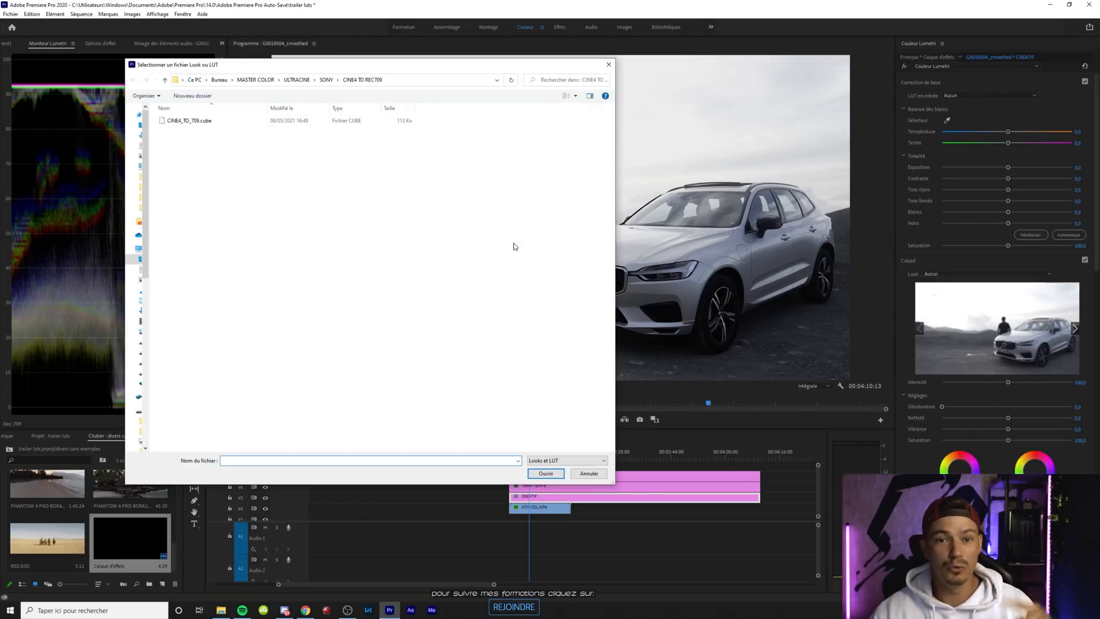
click(326, 80)
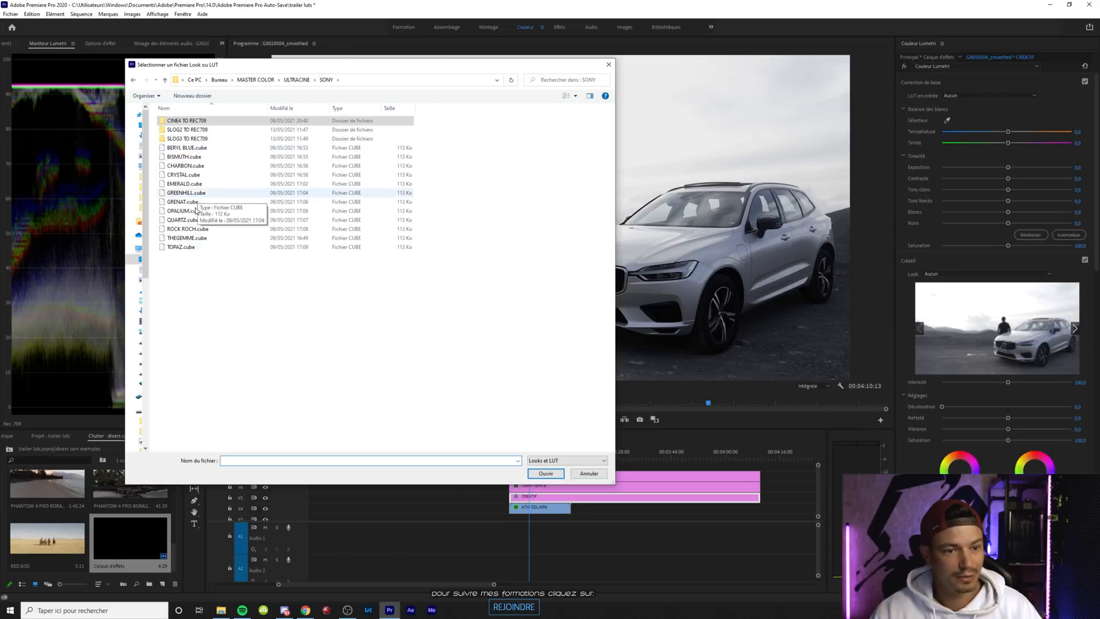
click(206, 277)
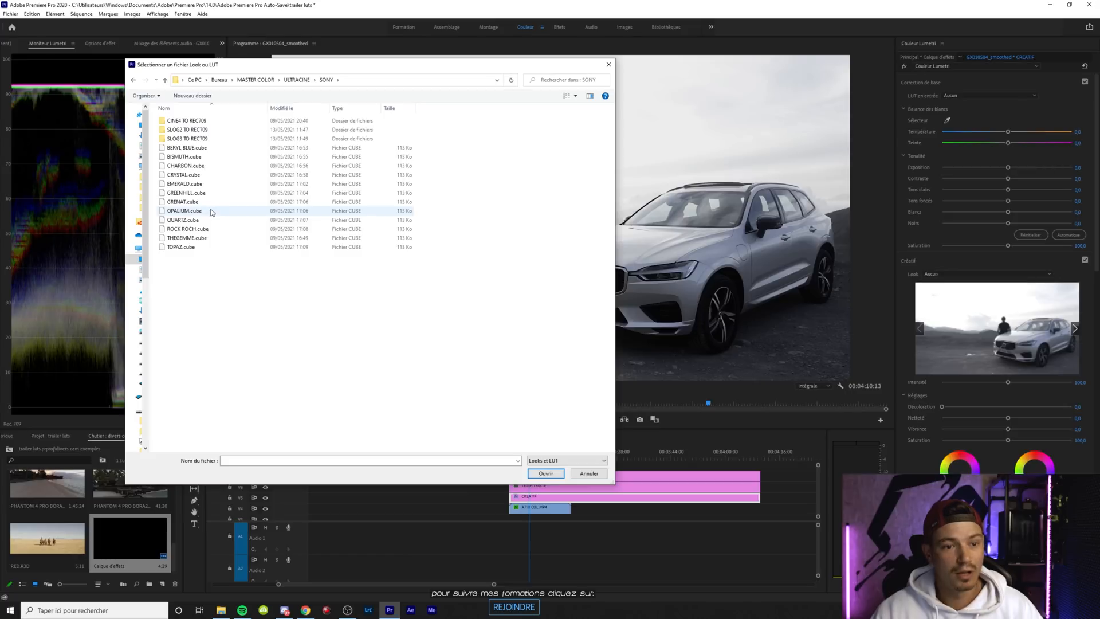
double_click(207, 150)
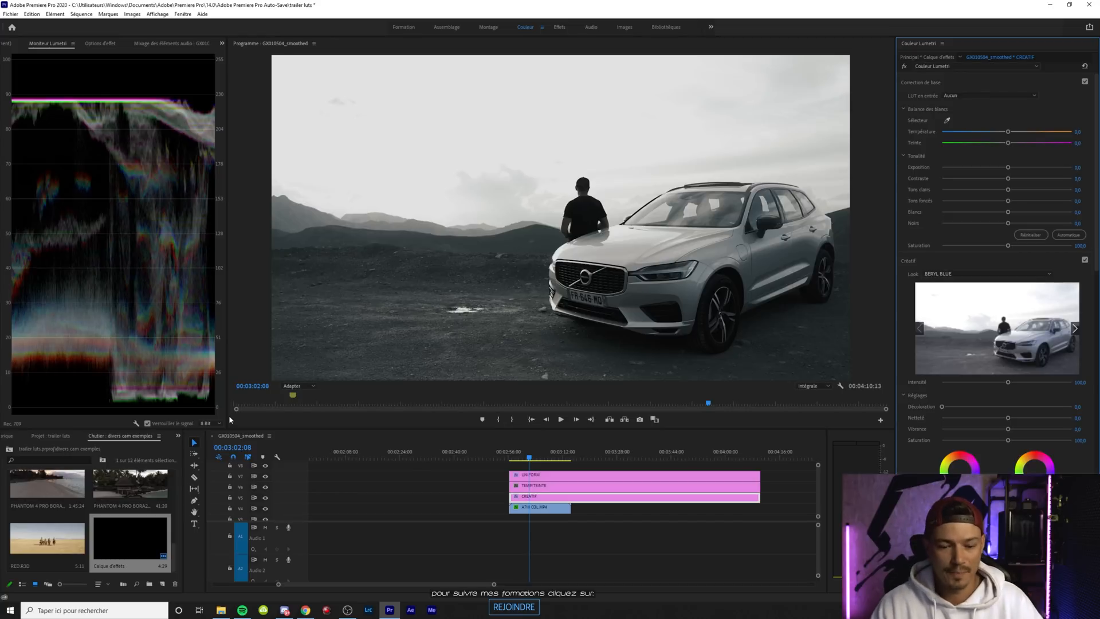
Examine the Lumetri settings of the finished car example's clip and stacked adjustment layers near 00:00:12:01 in the sequence
drag(413, 584, 325, 584)
click(350, 452)
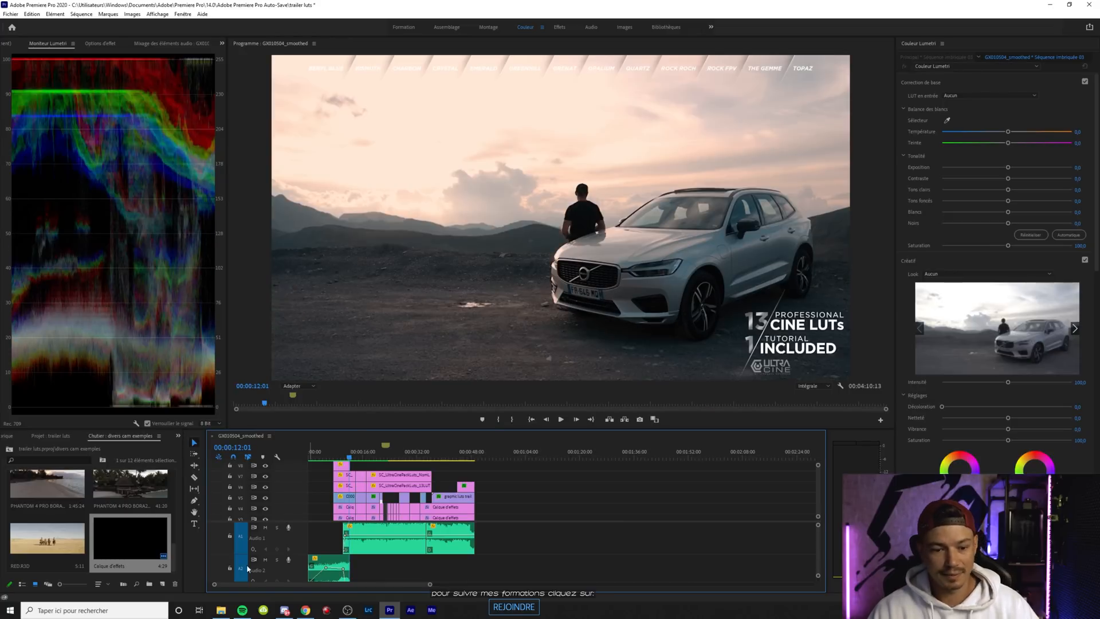
scroll(817, 485, down, 2)
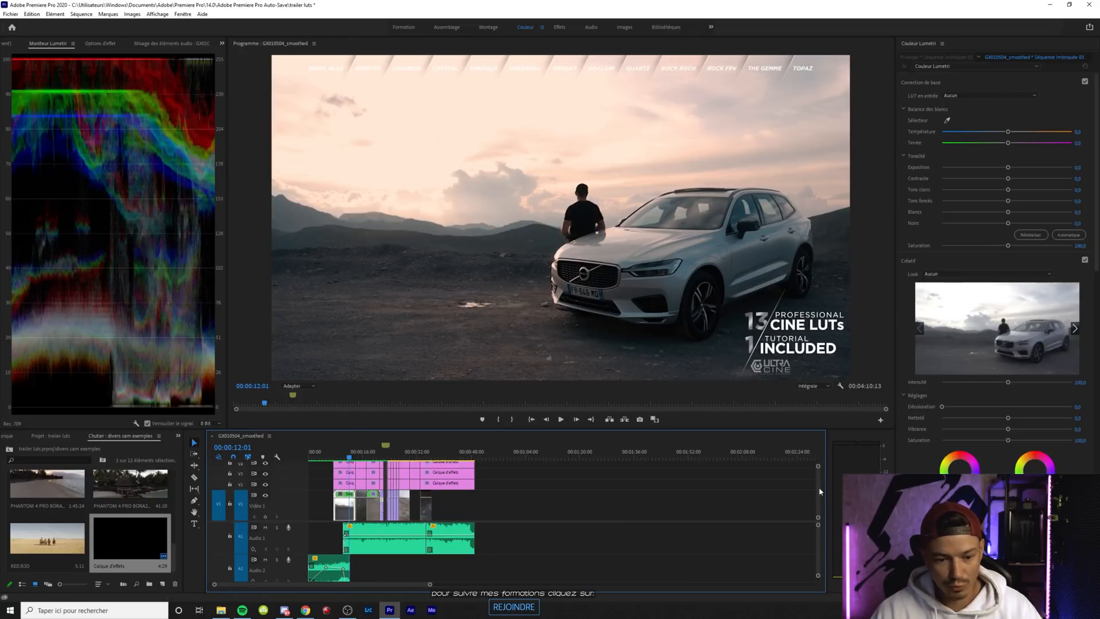
scroll(817, 485, down, 4)
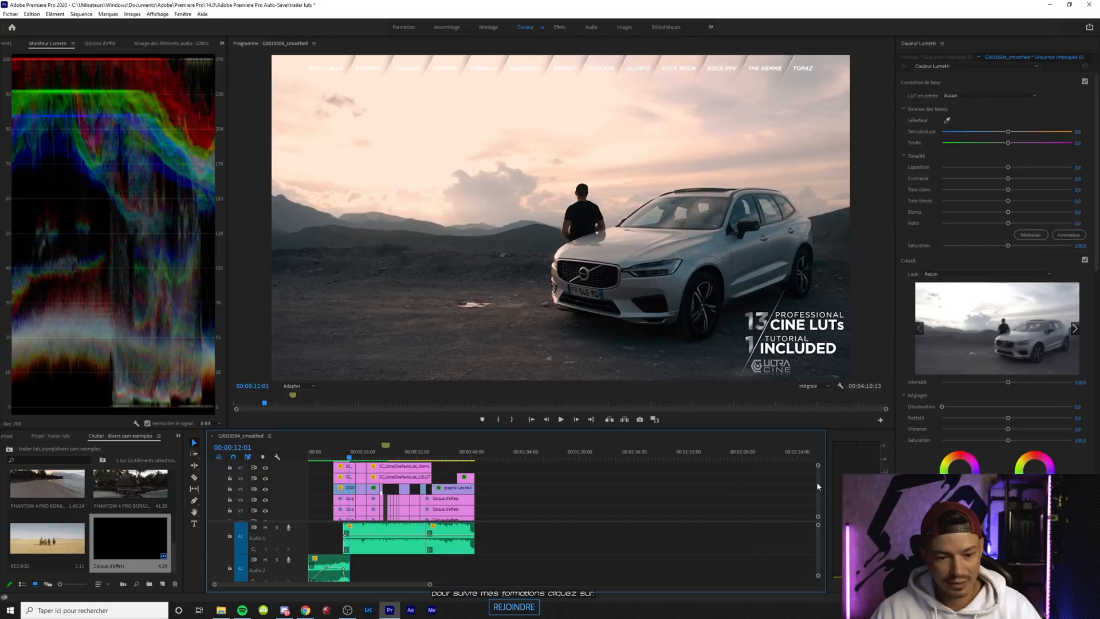
click(344, 470)
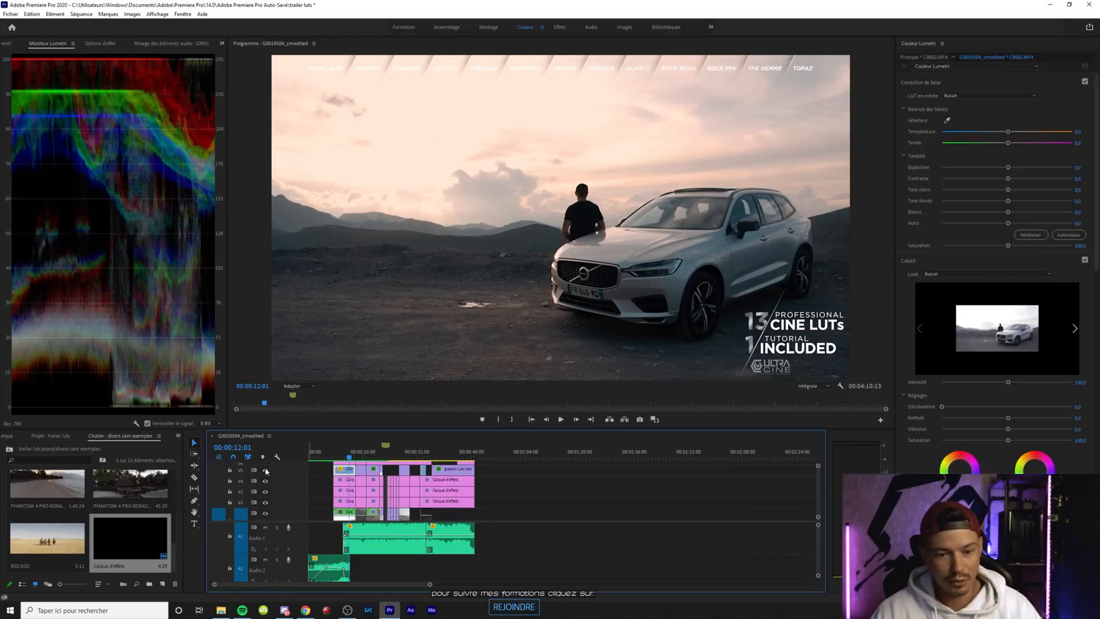
click(351, 481)
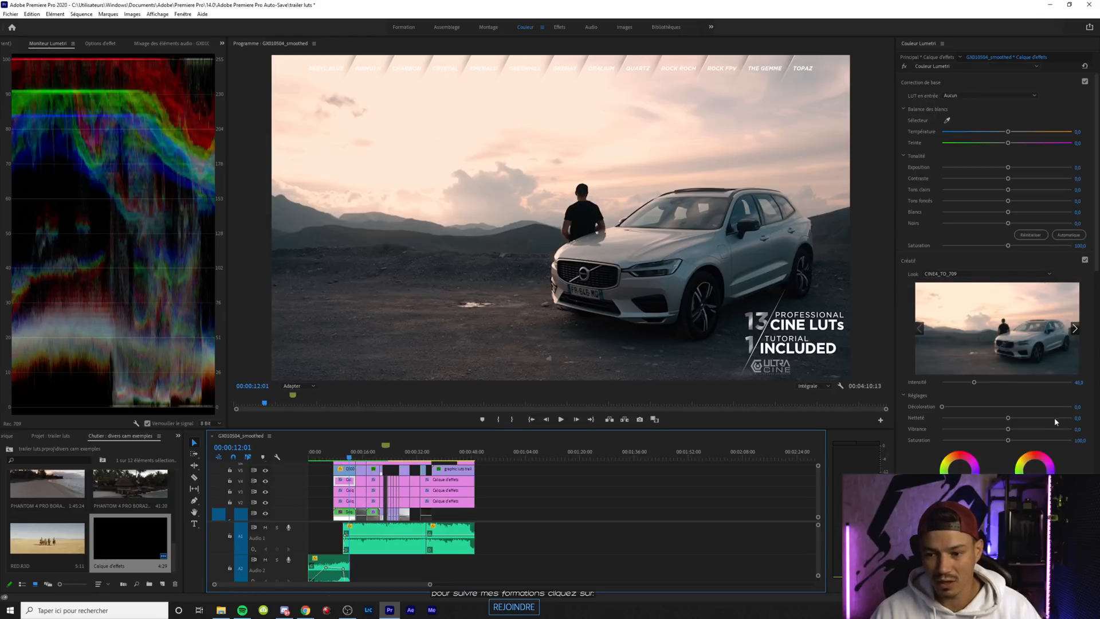
click(348, 491)
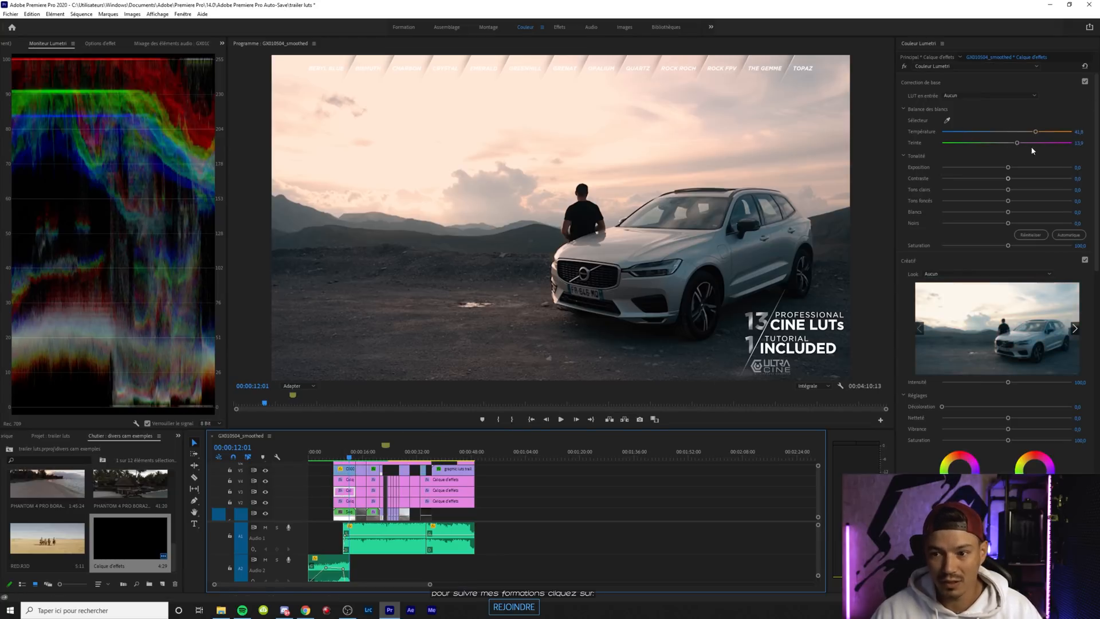
click(348, 502)
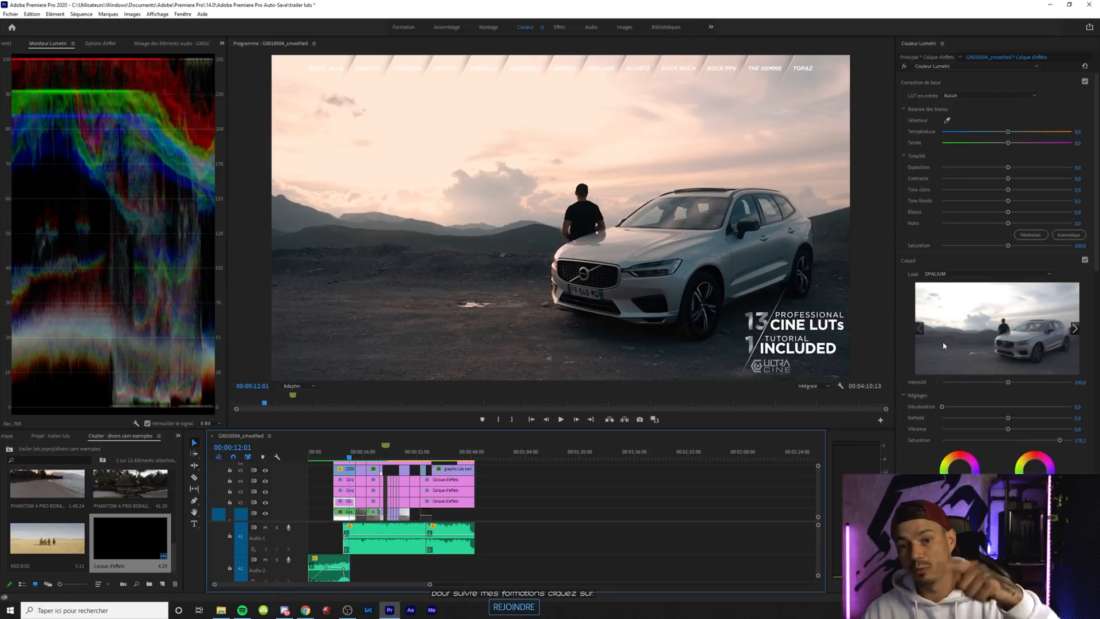
click(347, 514)
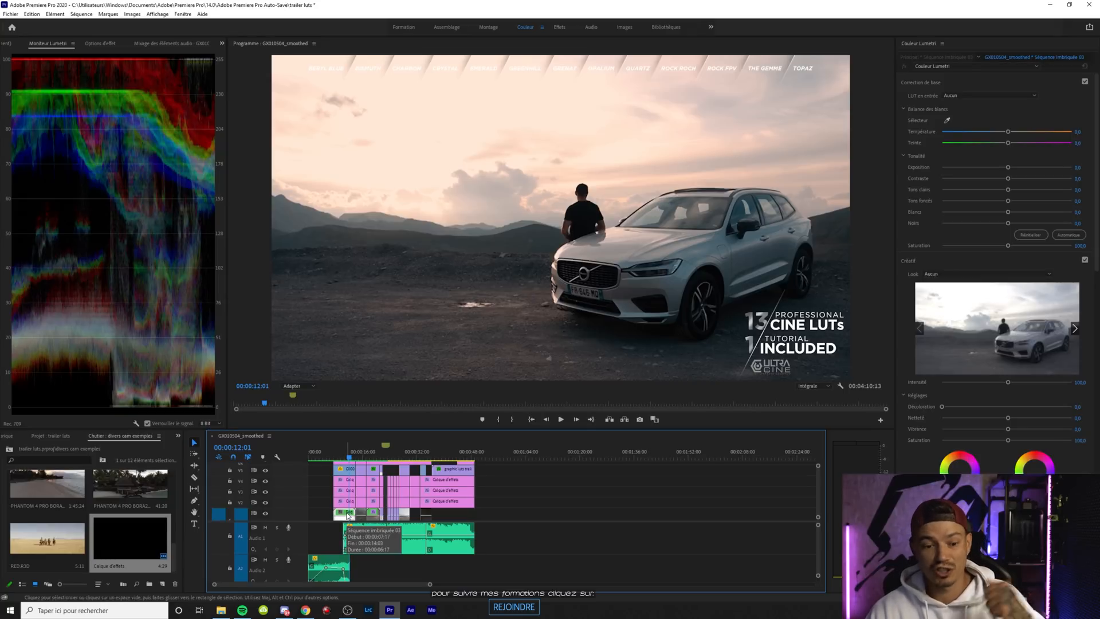
Apply OPALIUM.cube from the SONY folder as the creative look on the CREATIF layer above the car clip
drag(339, 583, 417, 583)
click(448, 454)
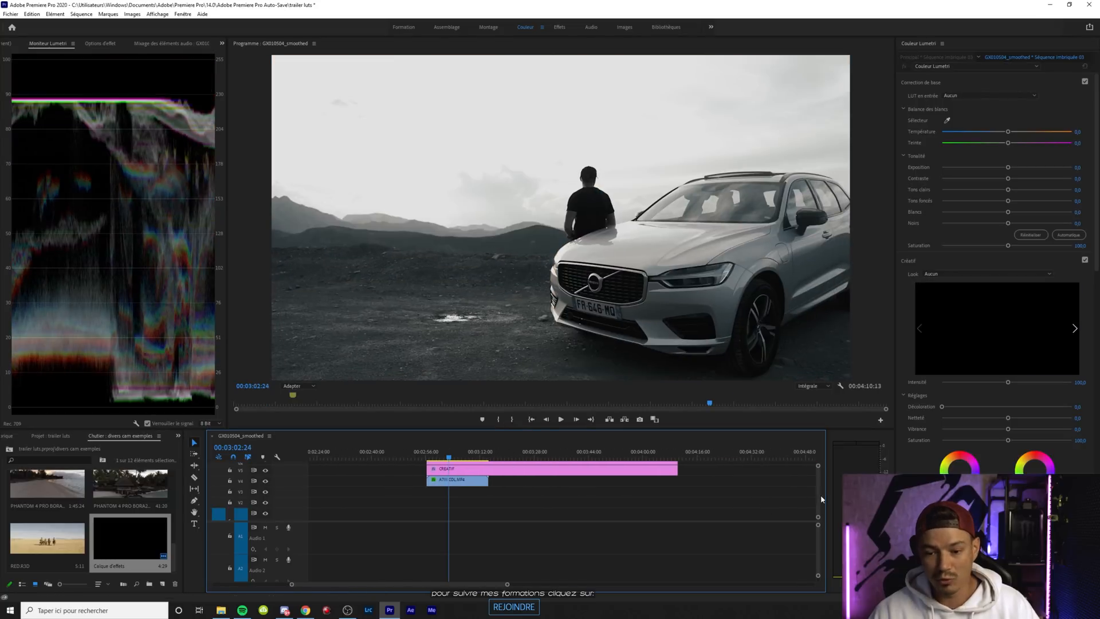
scroll(762, 496, up, 3)
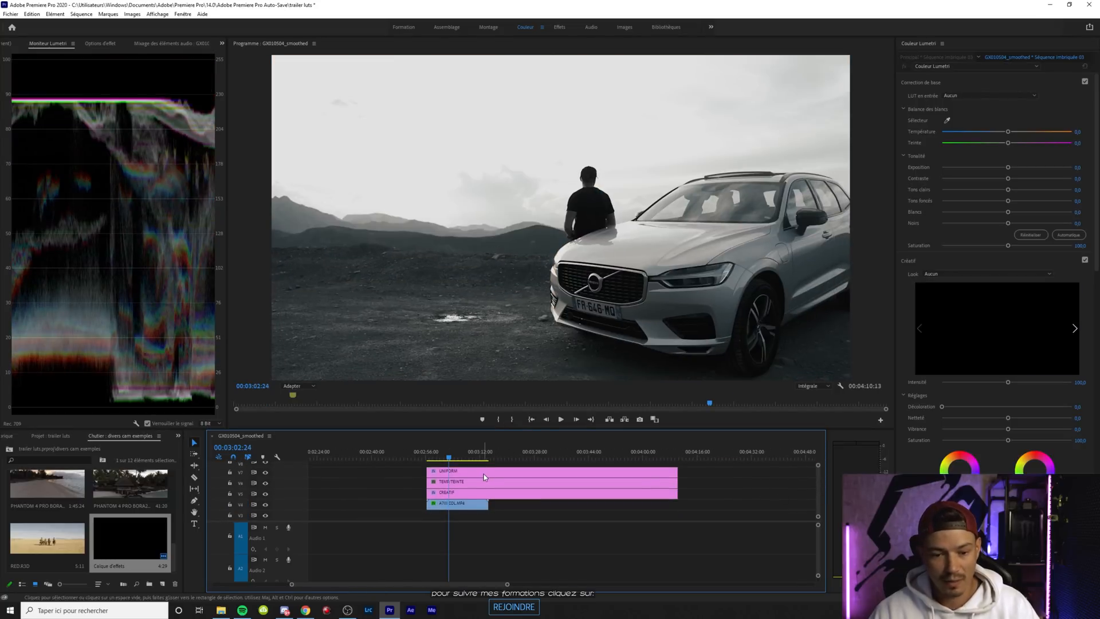
click(478, 493)
click(974, 274)
click(951, 282)
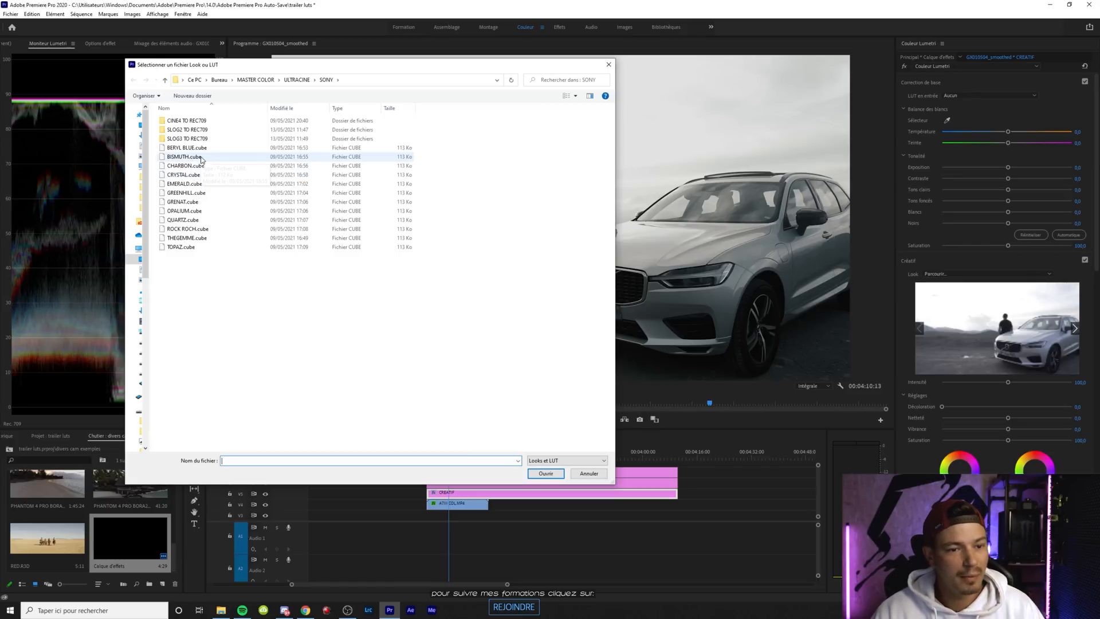
double_click(195, 211)
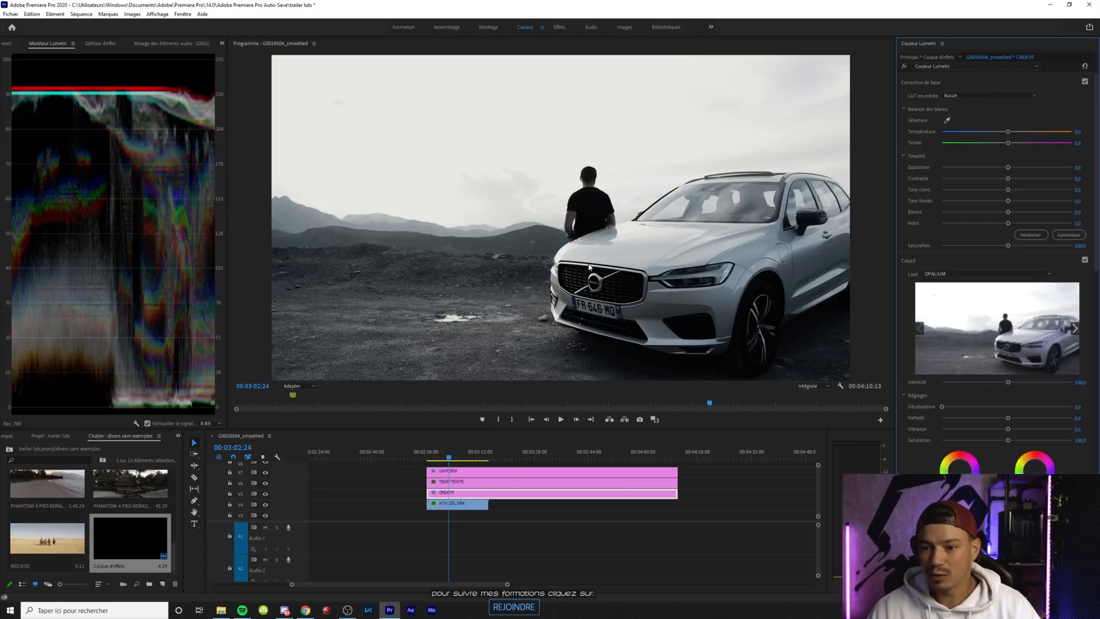
Try the extremes of the CINE4_TO_709 look's intensity on the UNIFORM layer, and leave it at just over half strength
click(464, 471)
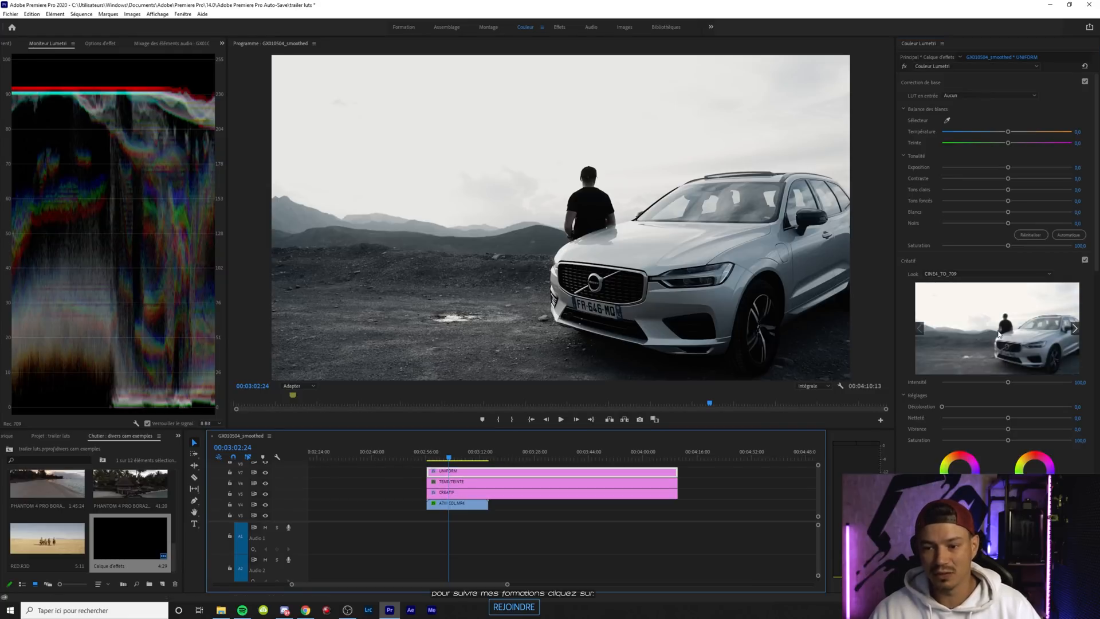
drag(1008, 382, 763, 374)
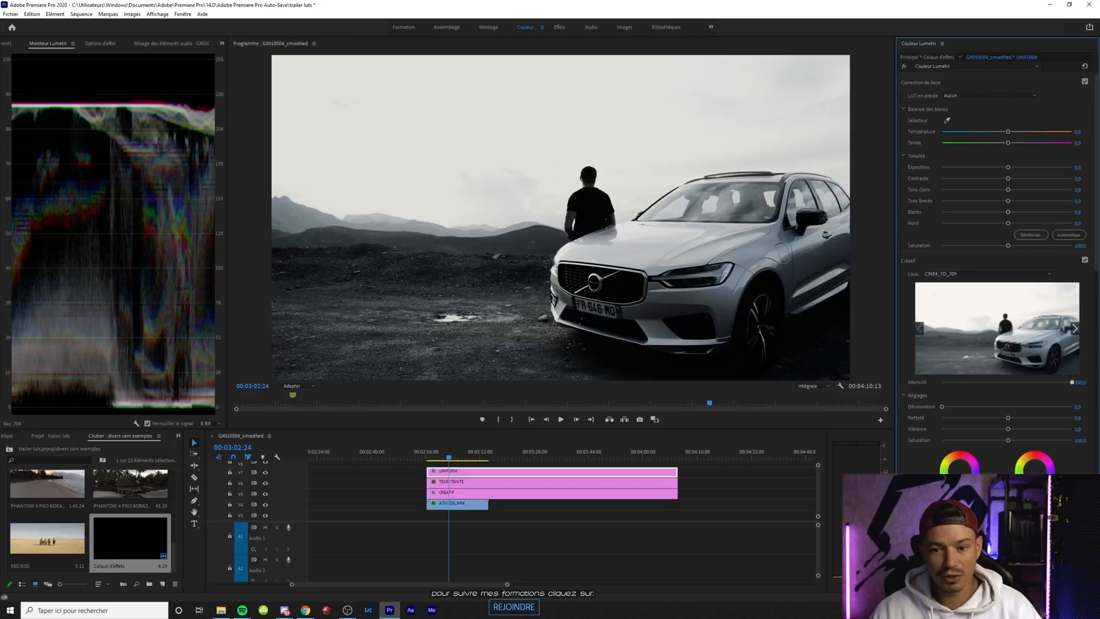
drag(941, 382, 979, 384)
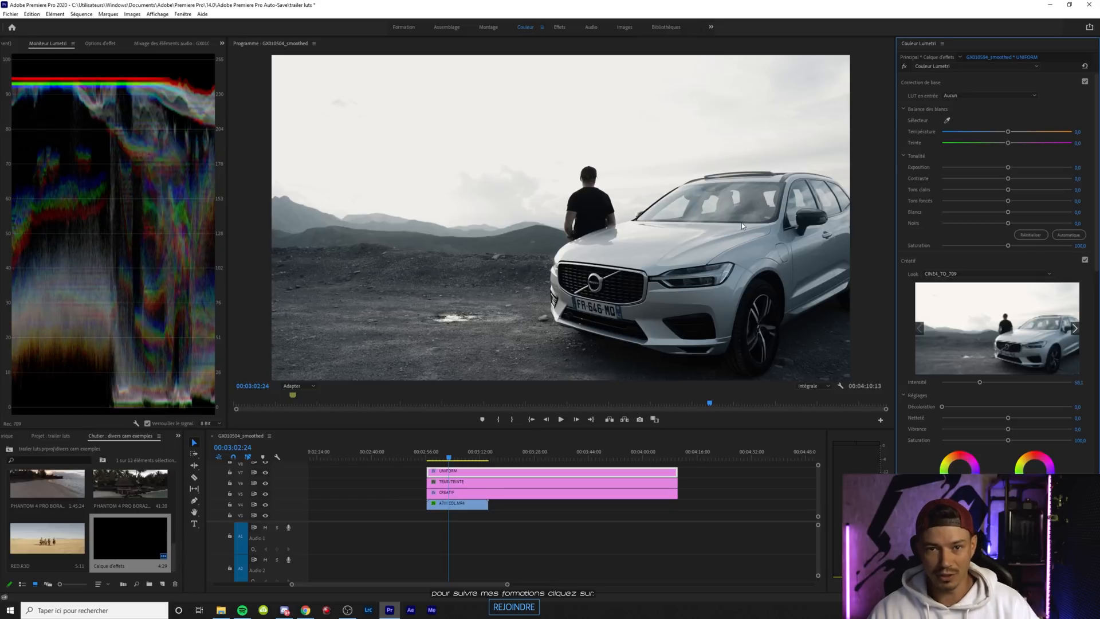
Warm the TEMP/TEINTE layer with a temperature of about 49 and a tint of about 6, and check it at 00:03:01:19
click(464, 482)
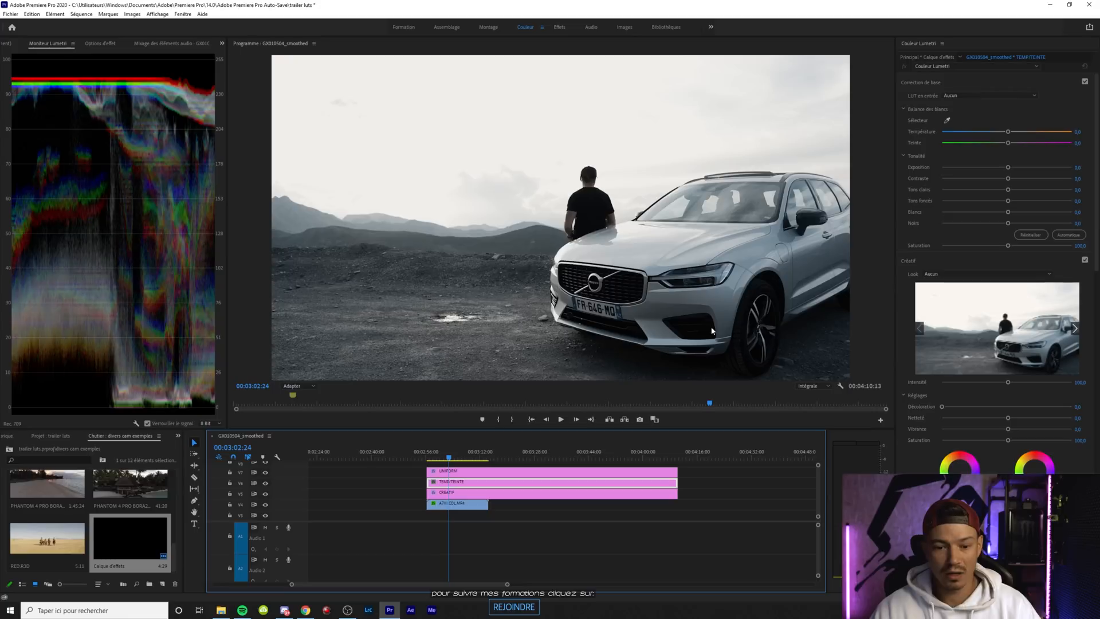
drag(1008, 132, 1034, 134)
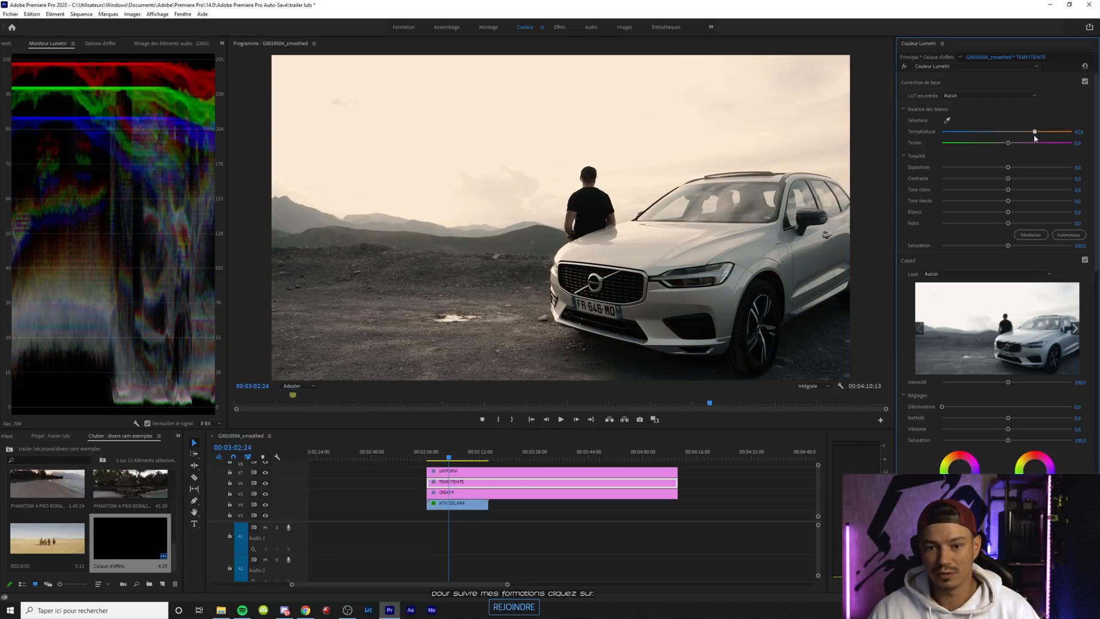
drag(1008, 145, 1011, 144)
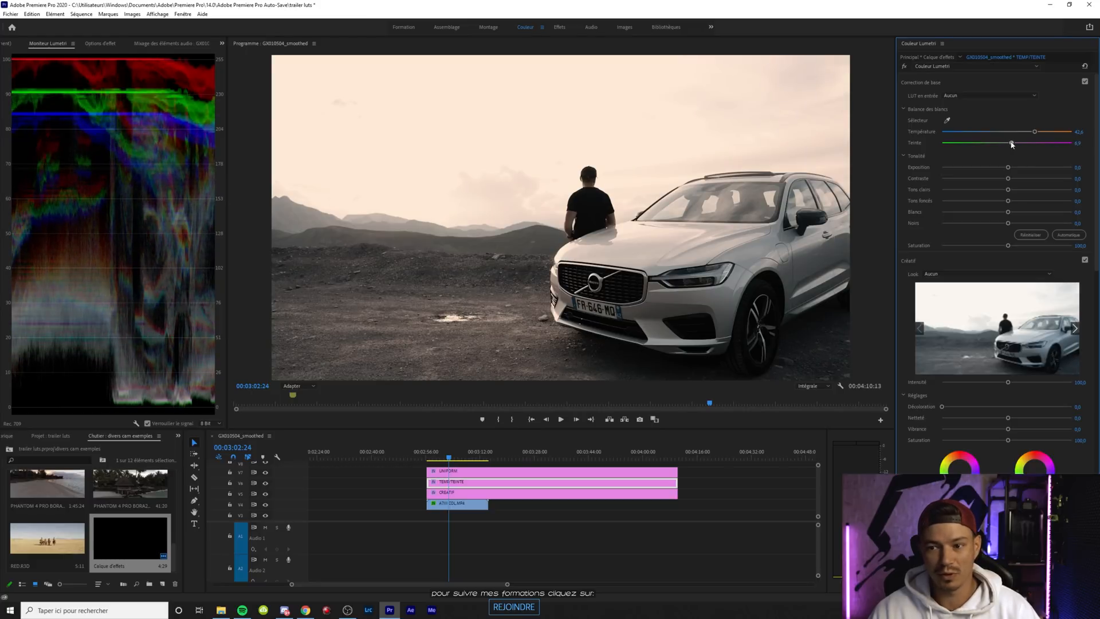
drag(1036, 134, 1041, 134)
drag(458, 457, 445, 456)
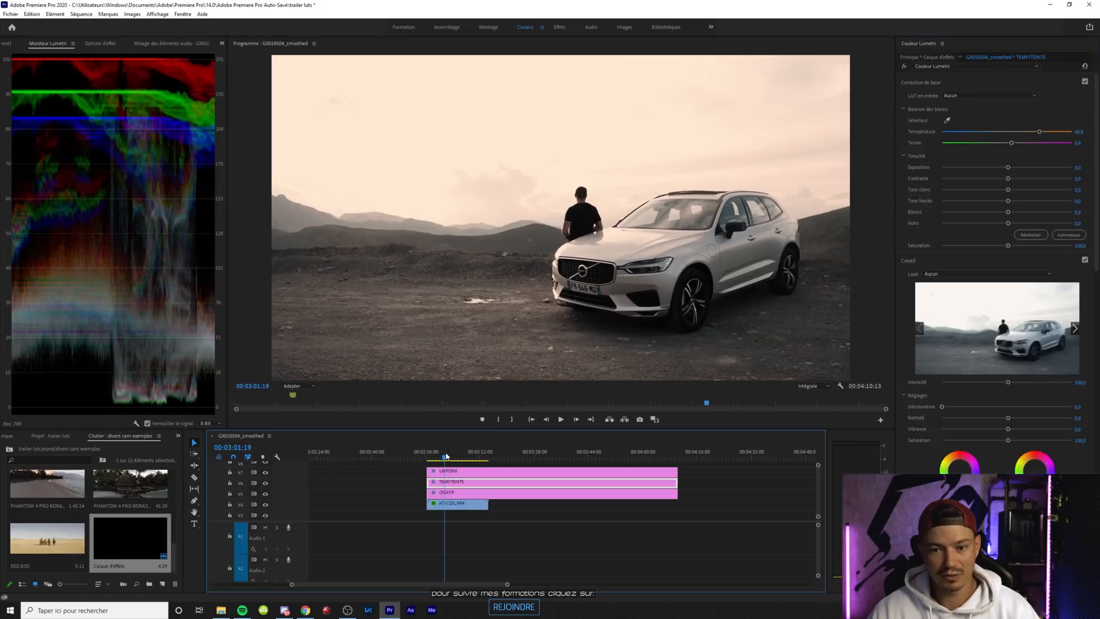
Lower the car clip's highlights to about -85, whites to about -29, contrast to about -40 and shadows to about -18
click(456, 507)
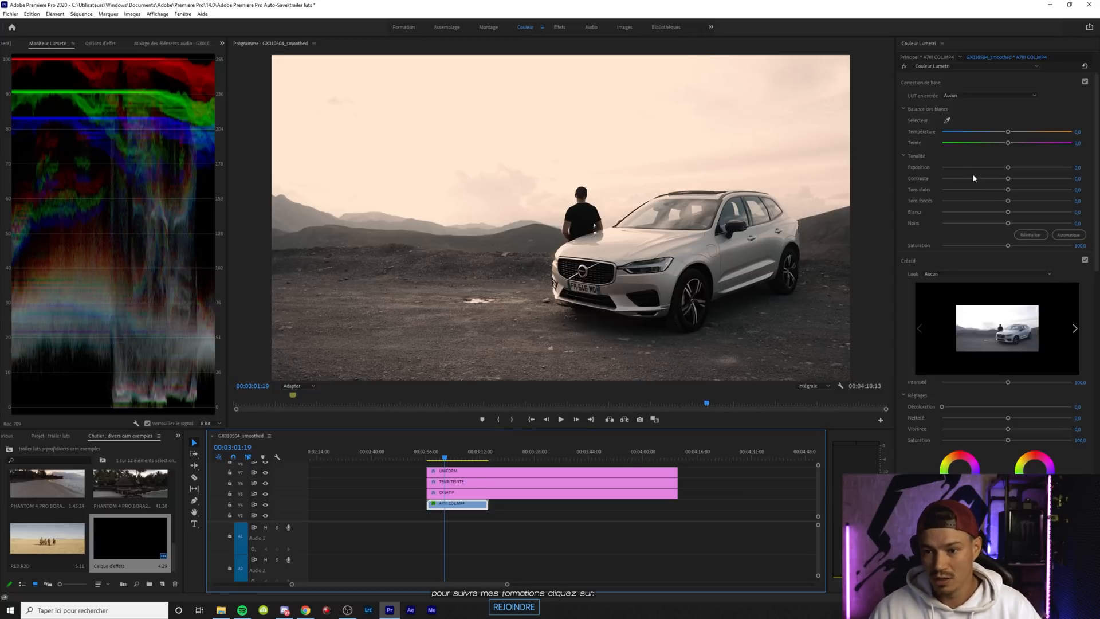
drag(1009, 190, 987, 212)
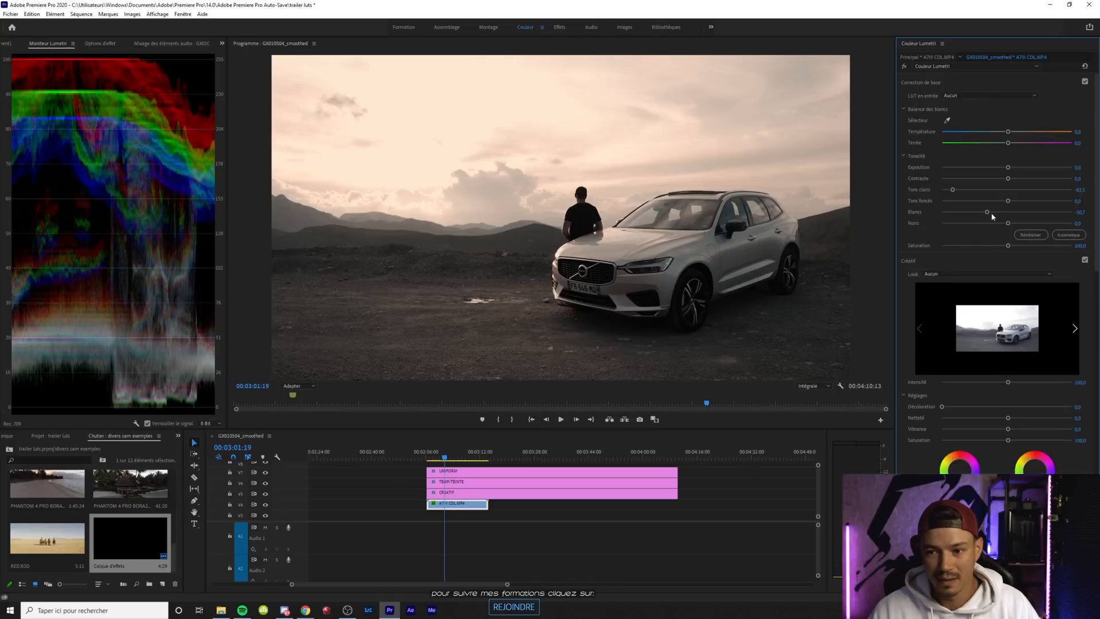
drag(987, 213, 981, 180)
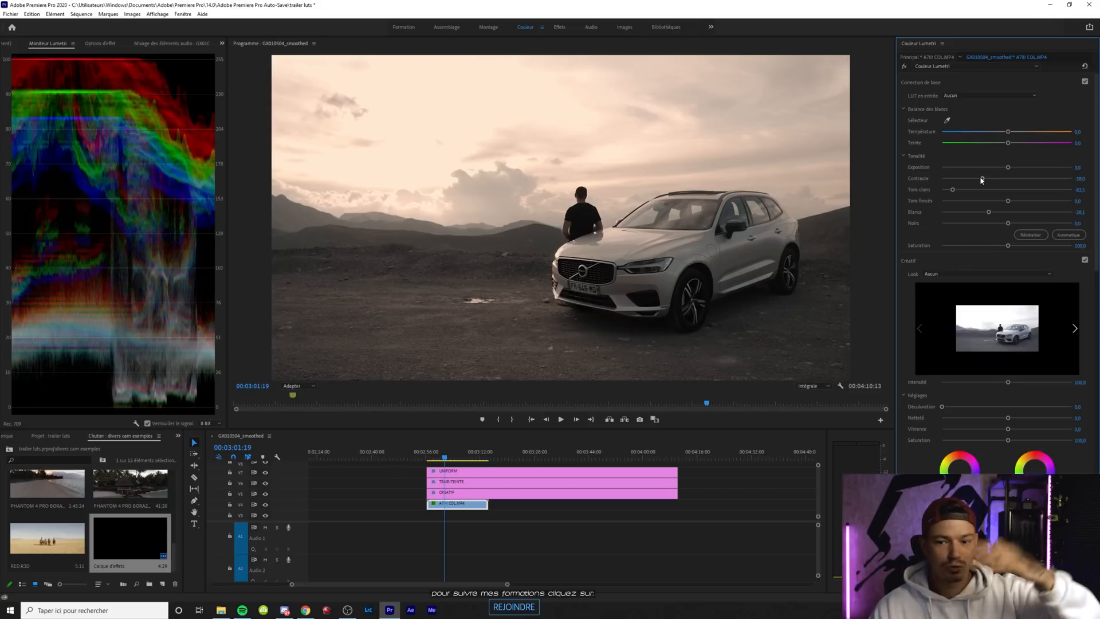
drag(1008, 203, 996, 203)
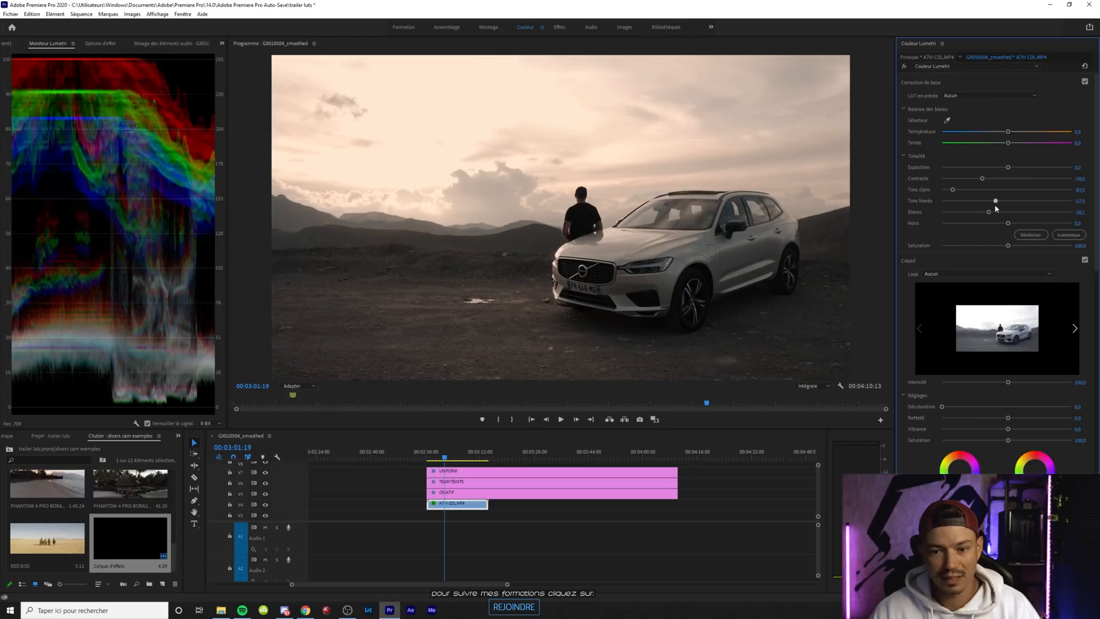
Raise the CINE4_TO_709 look's intensity slightly on the UNIFORM layer, and review the Lumetri settings of the car clip and CREATIF layer
click(454, 470)
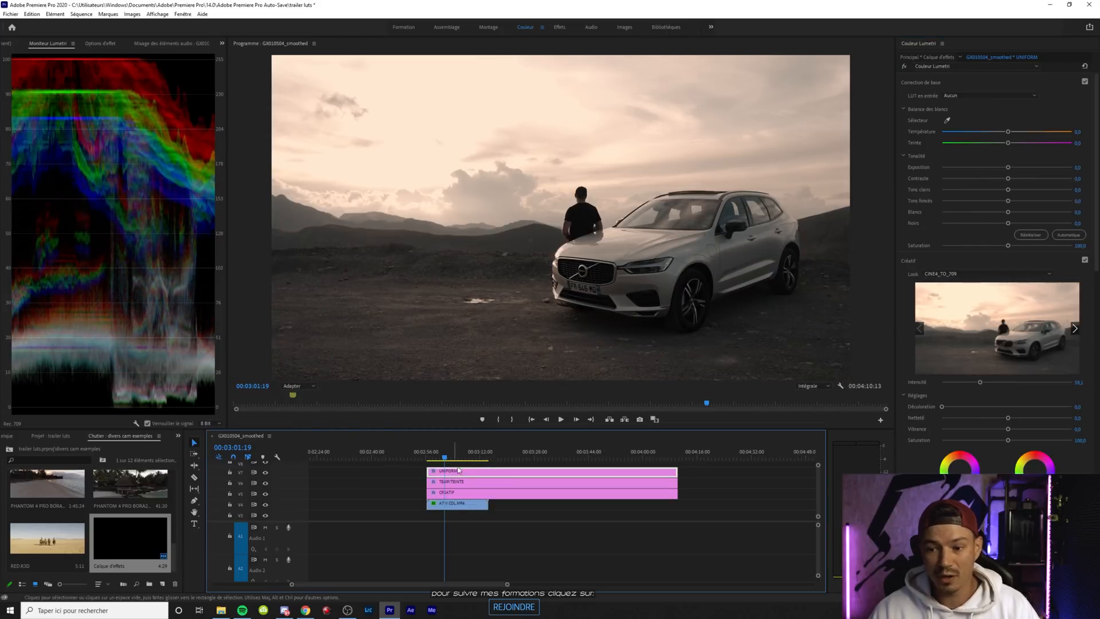
mouse_move(985, 385)
mouse_down()
mouse_move(974, 383)
mouse_move(1014, 382)
mouse_move(988, 384)
mouse_up()
click(458, 504)
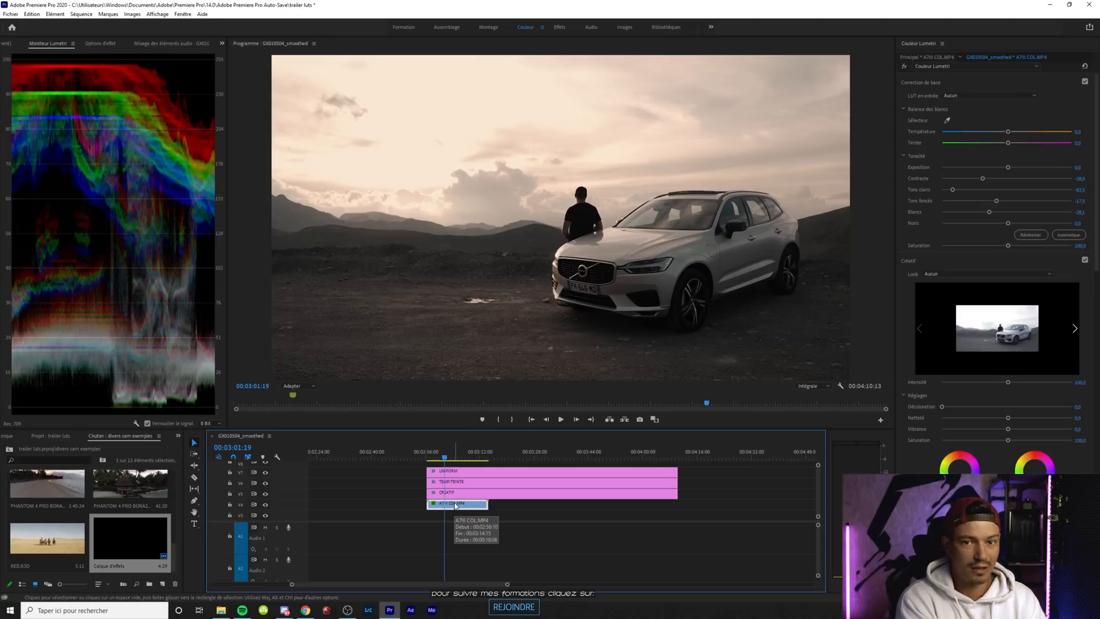
click(469, 494)
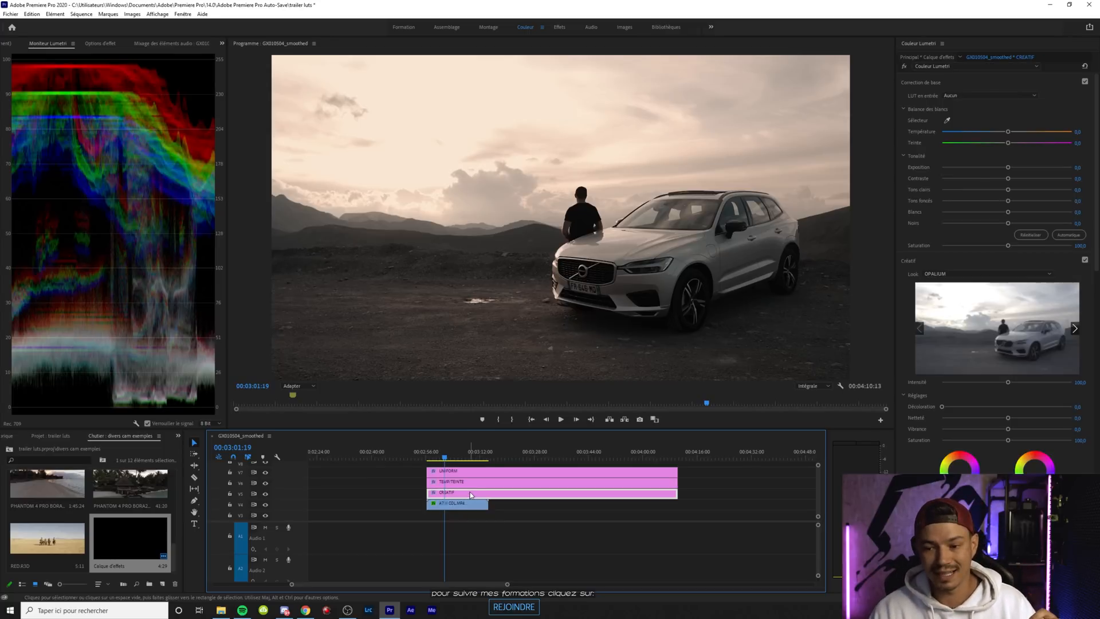
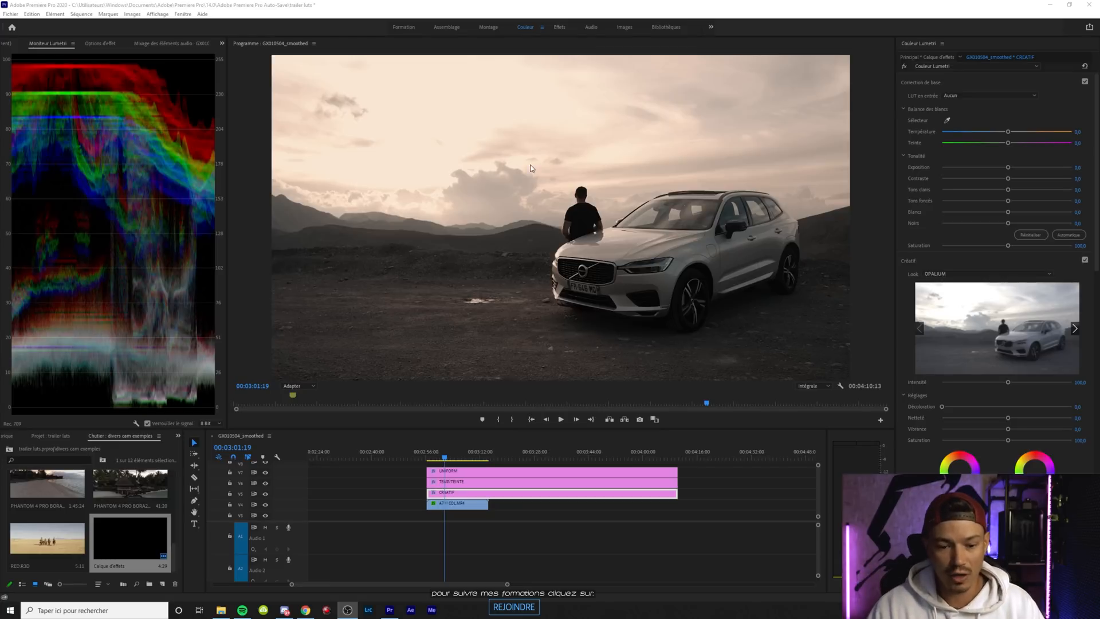
Raise the CREATIF layer's creative saturation to about 134 and the car clip's basic saturation to about 139
click(477, 501)
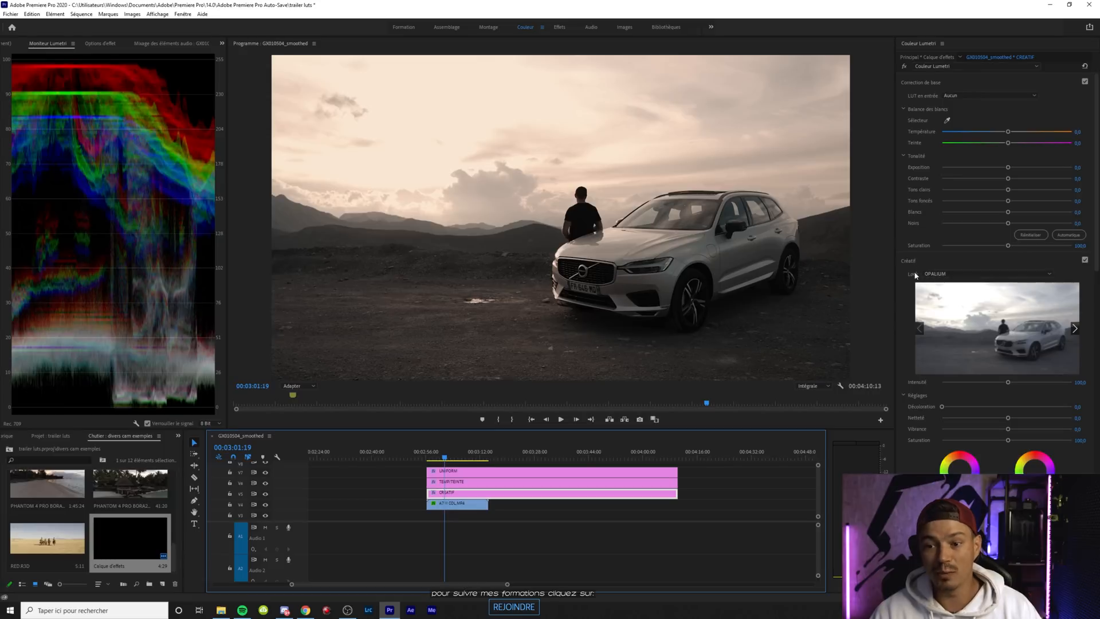
drag(1008, 442, 1029, 443)
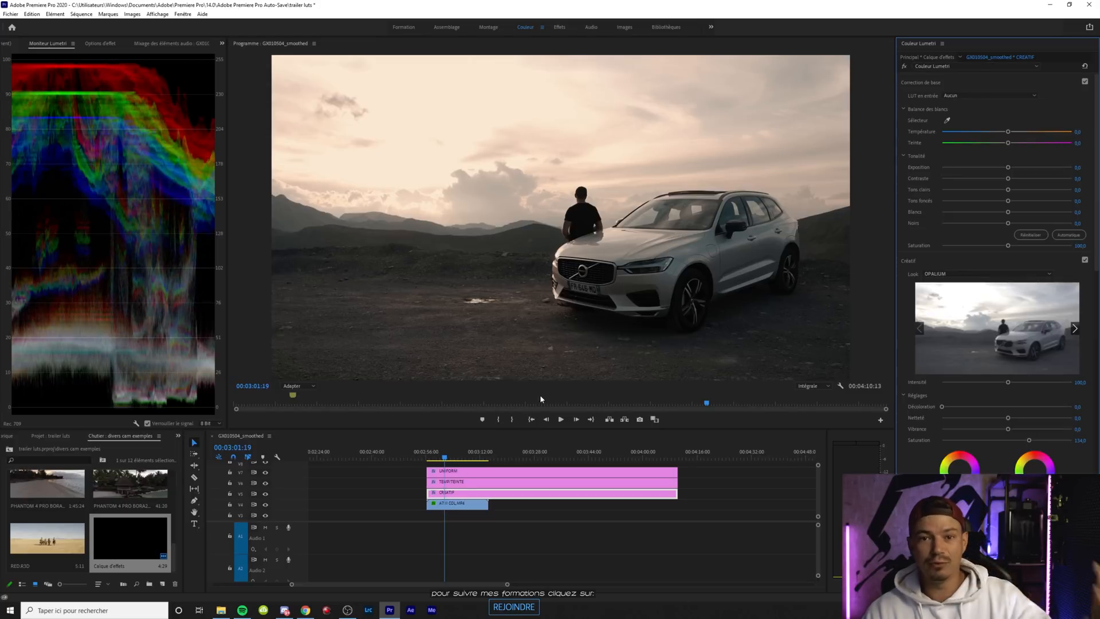
click(462, 506)
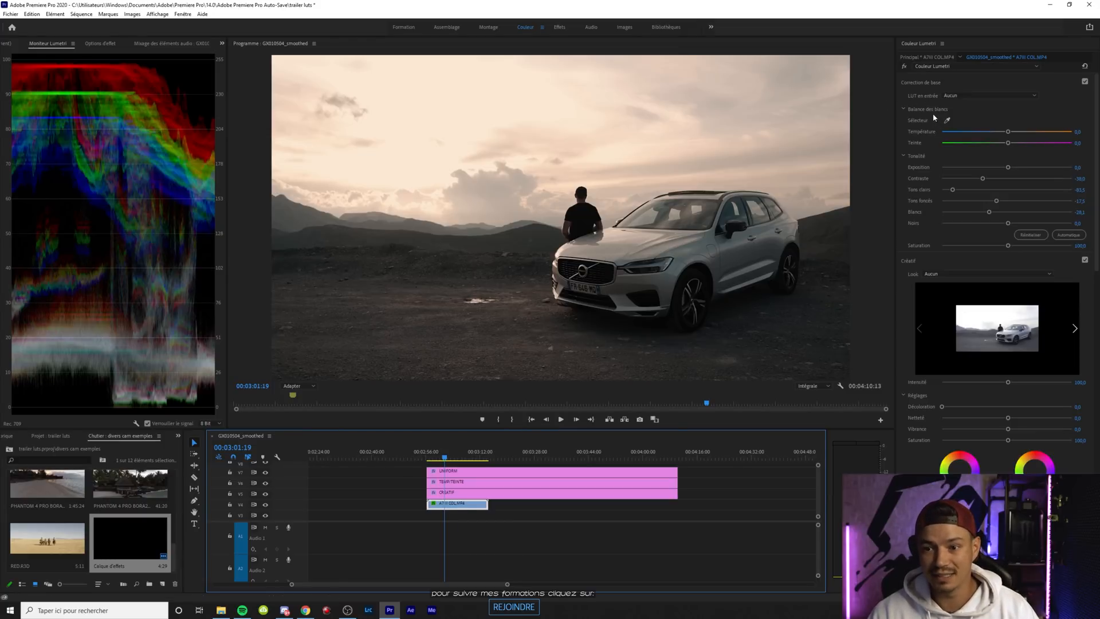
drag(1011, 247, 1034, 259)
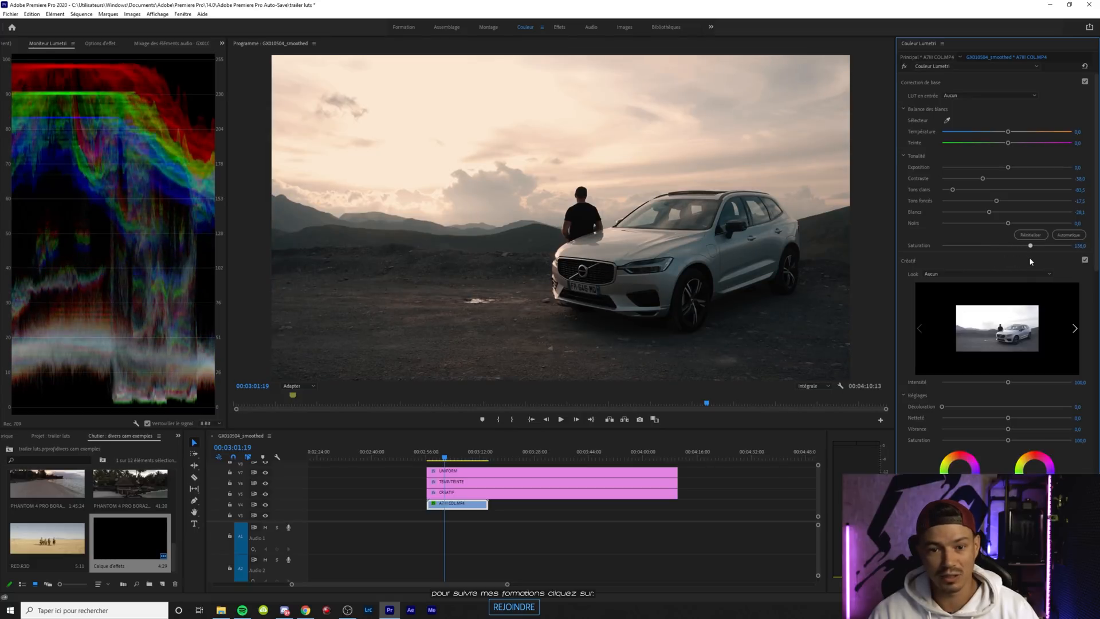
drag(1034, 259, 1031, 259)
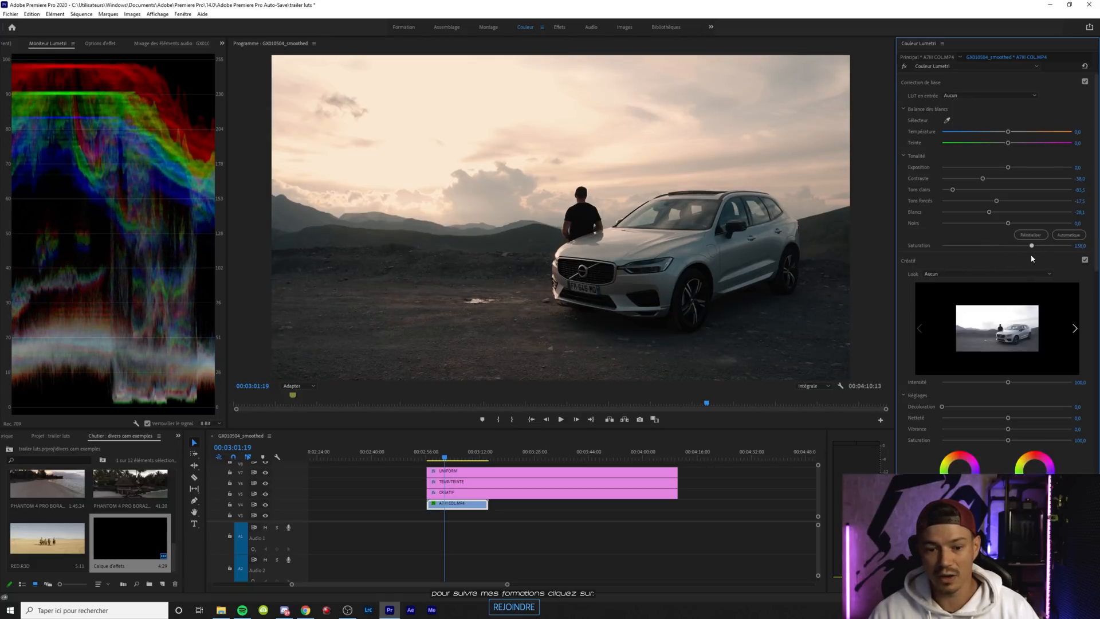
Warm the TEMP/TEINTE layer to a temperature of about 82, check it at 00:03:02:24, and review the CREATIF layer's settings
click(450, 483)
drag(1041, 132, 1060, 132)
click(450, 456)
mouse_move(452, 456)
mouse_down()
mouse_move(461, 458)
mouse_move(451, 458)
mouse_up()
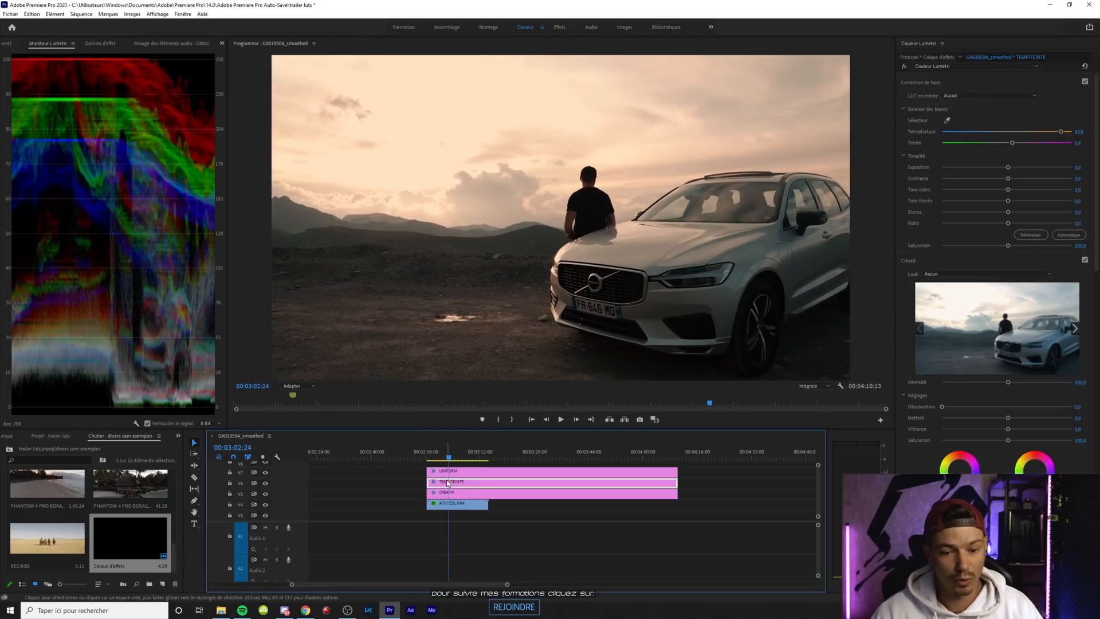
click(457, 494)
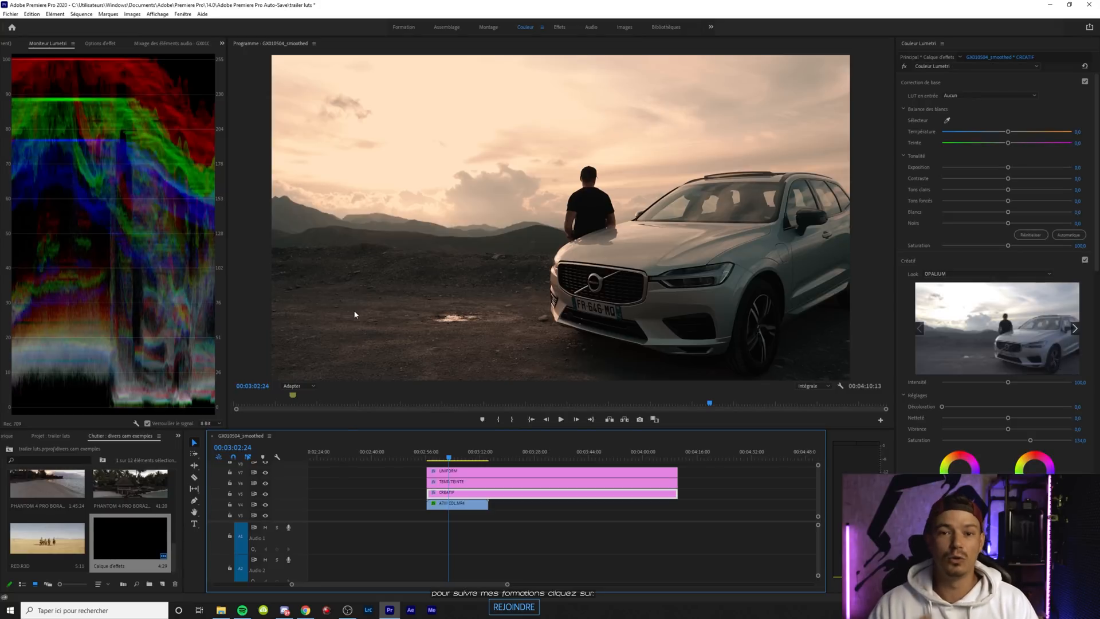
Add a long adjustment layer above UNIFORM and raise its faded-film amount (Décoloration) to about 36
drag(131, 538, 429, 468)
drag(473, 427, 473, 399)
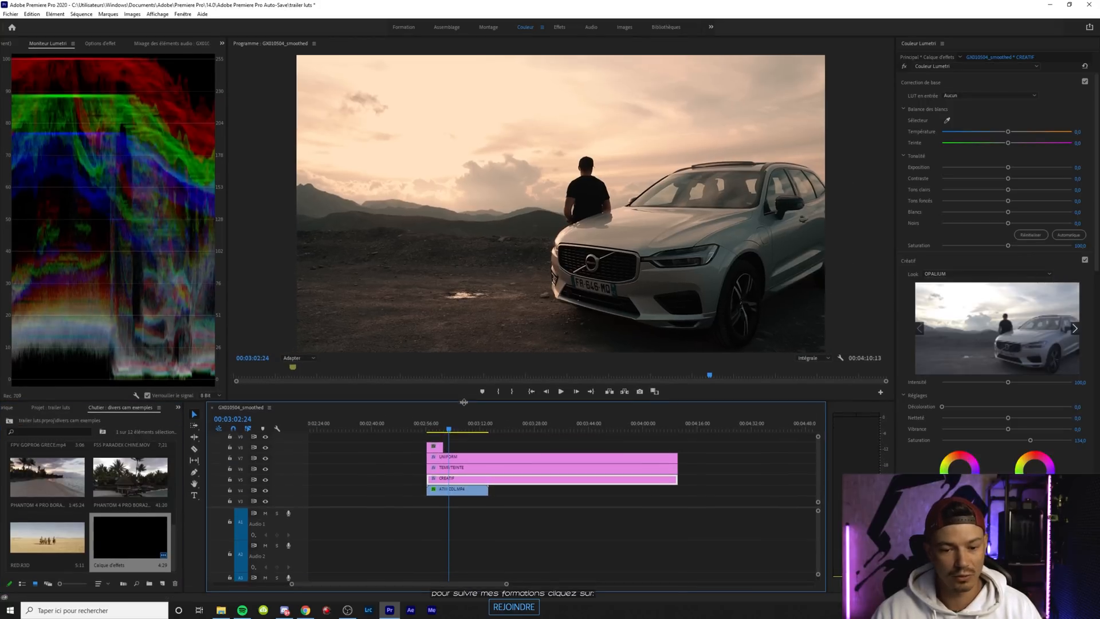
drag(441, 446, 629, 446)
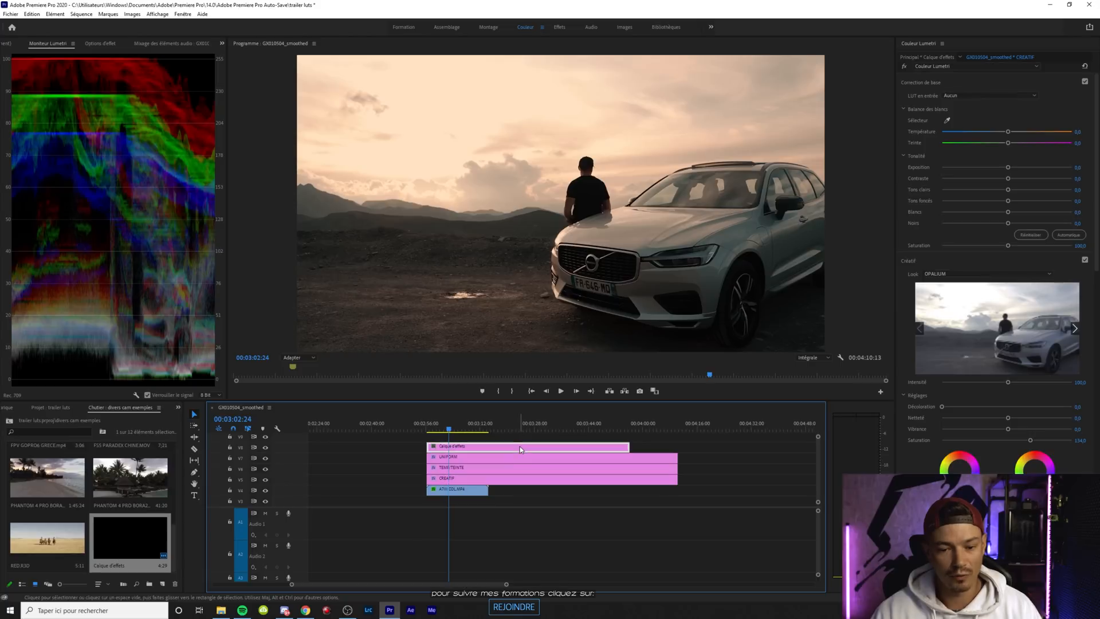
drag(941, 407, 981, 412)
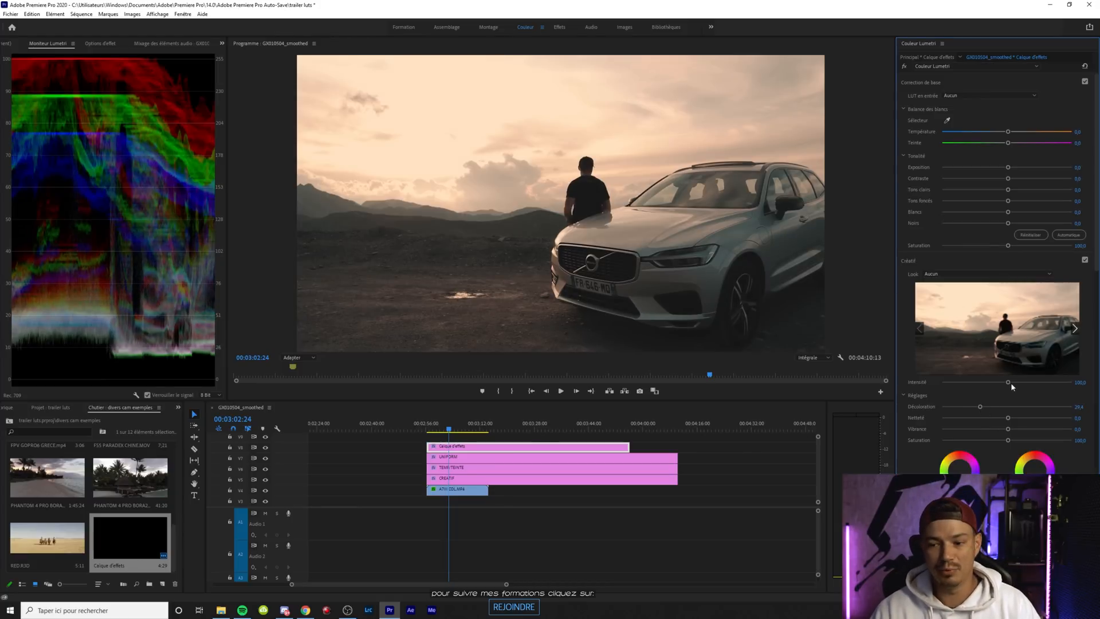
drag(1008, 383, 989, 406)
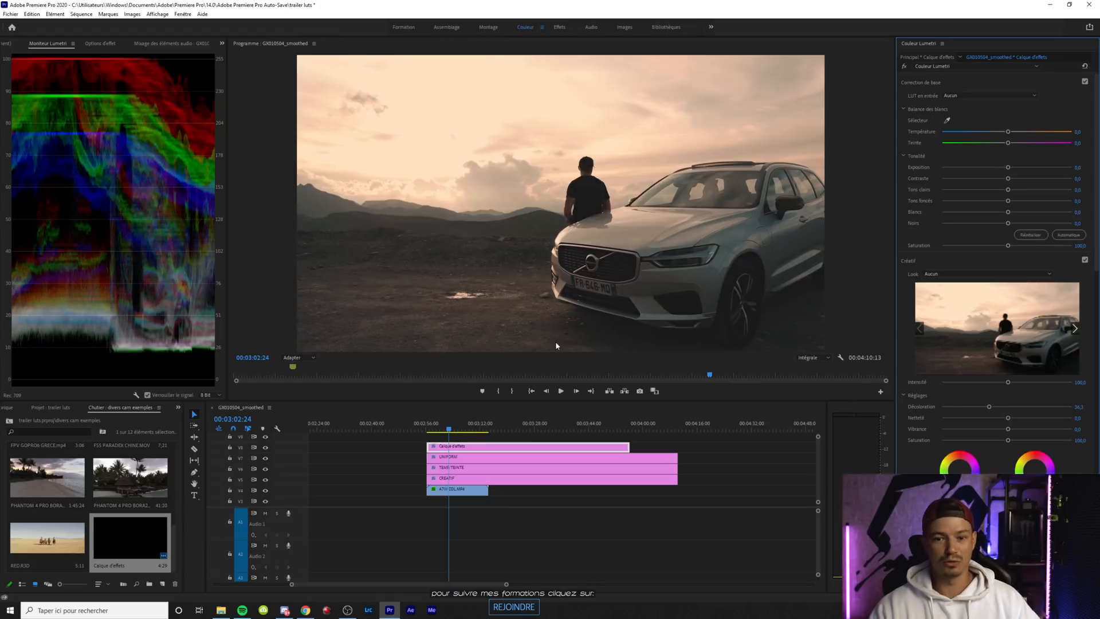
Delete the extra adjustment layer above UNIFORM and check the grade at 00:03:03:01
click(440, 428)
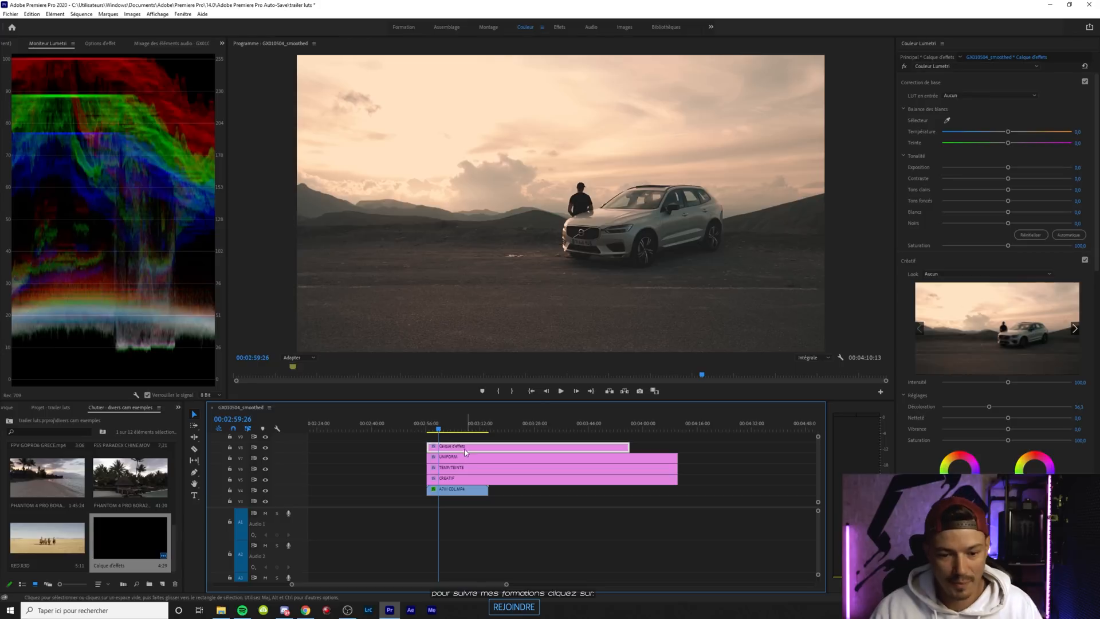
key(Delete)
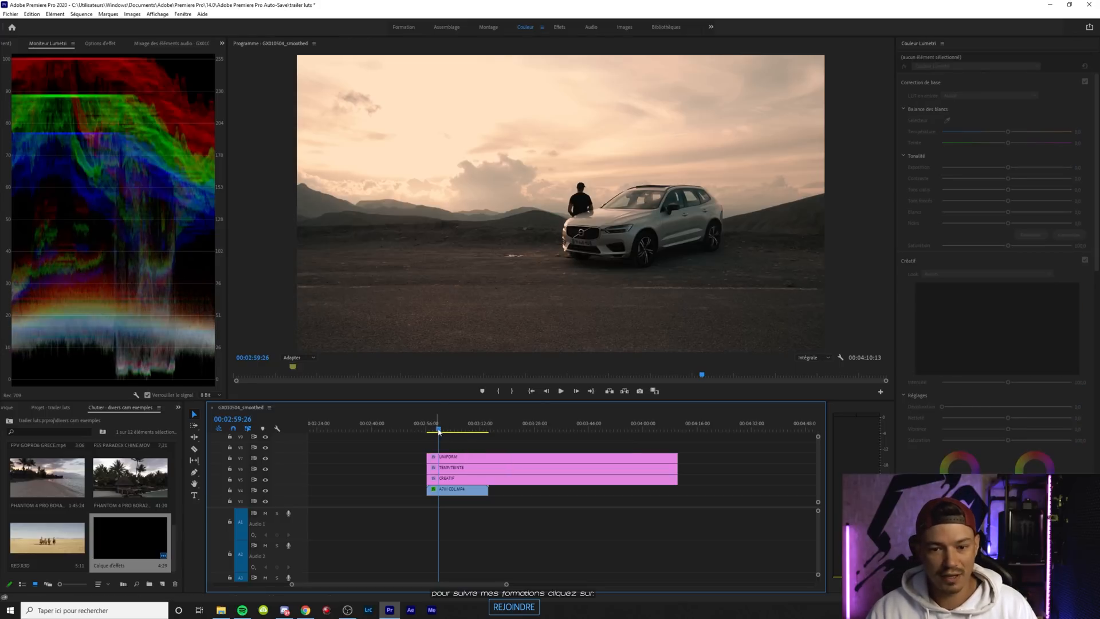
click(451, 434)
drag(451, 432, 449, 433)
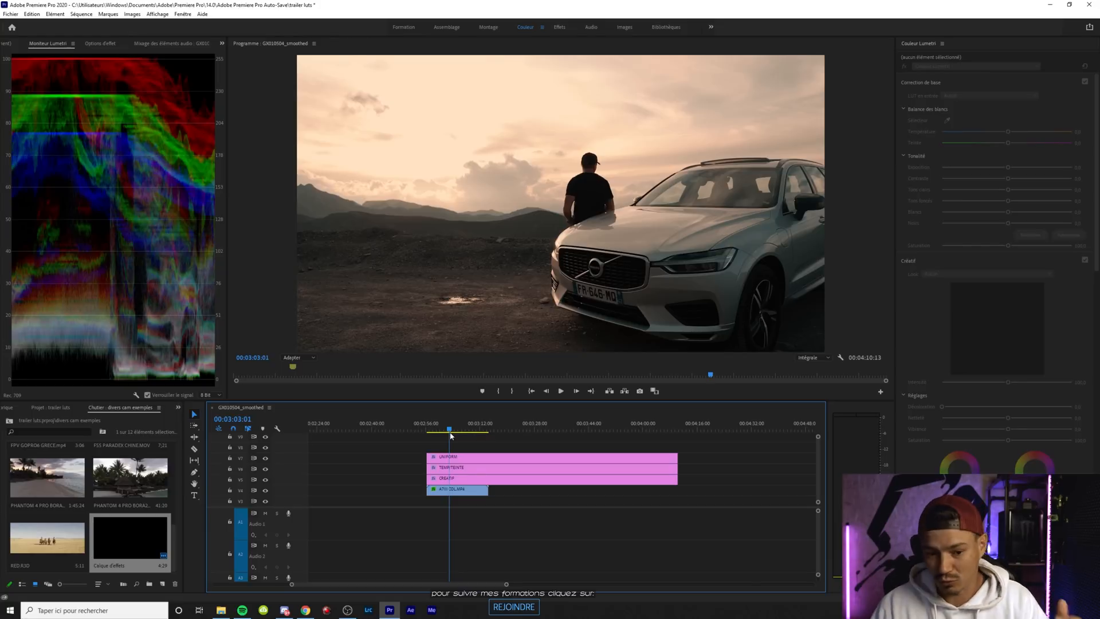
Replace the CREATIF layer's look with CRYSTAL.cube from the ULTRACINE SONY folder
click(456, 470)
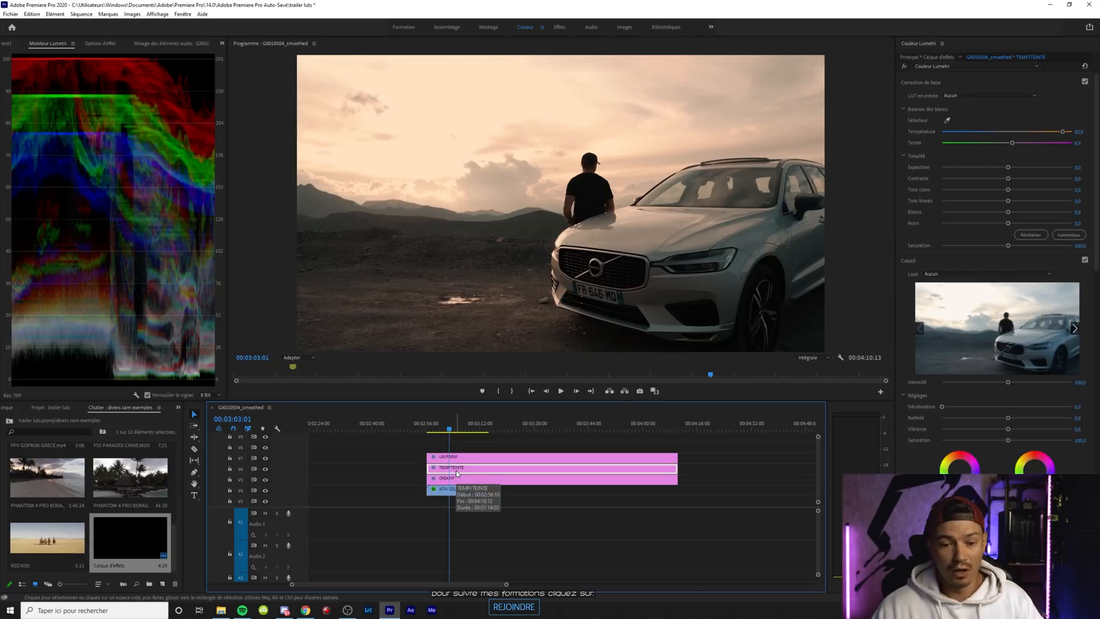
click(456, 479)
click(949, 278)
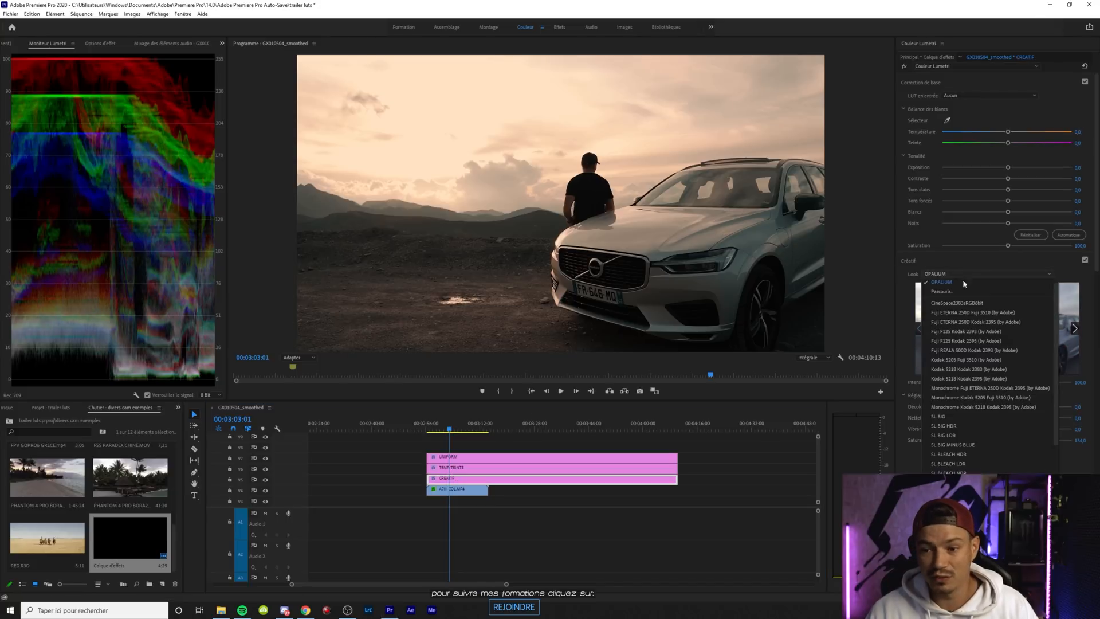
click(931, 291)
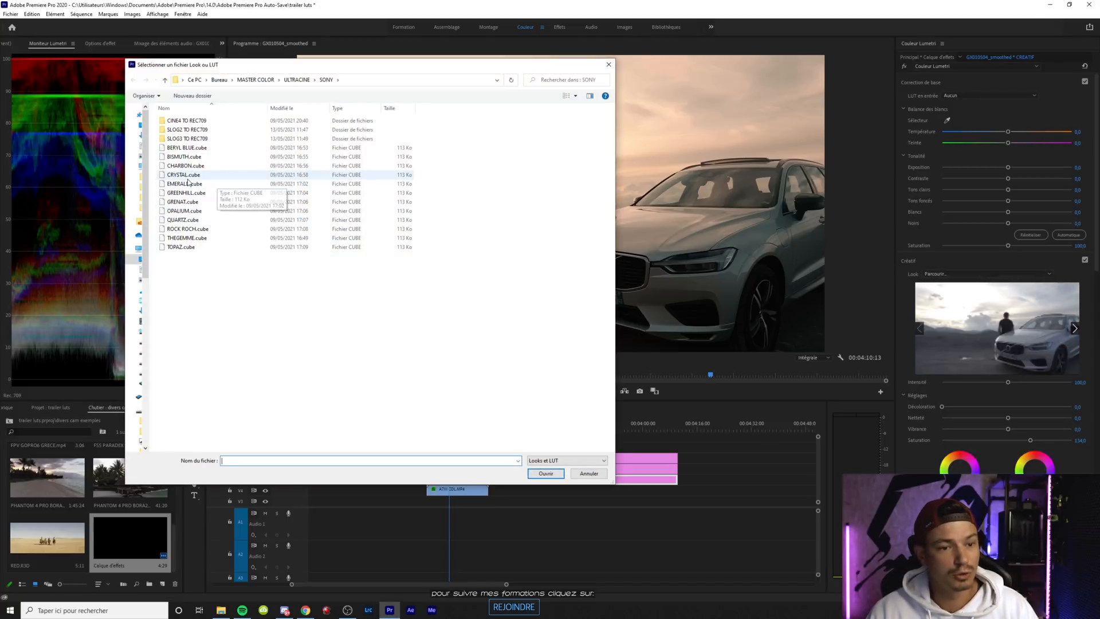
drag(372, 68, 289, 62)
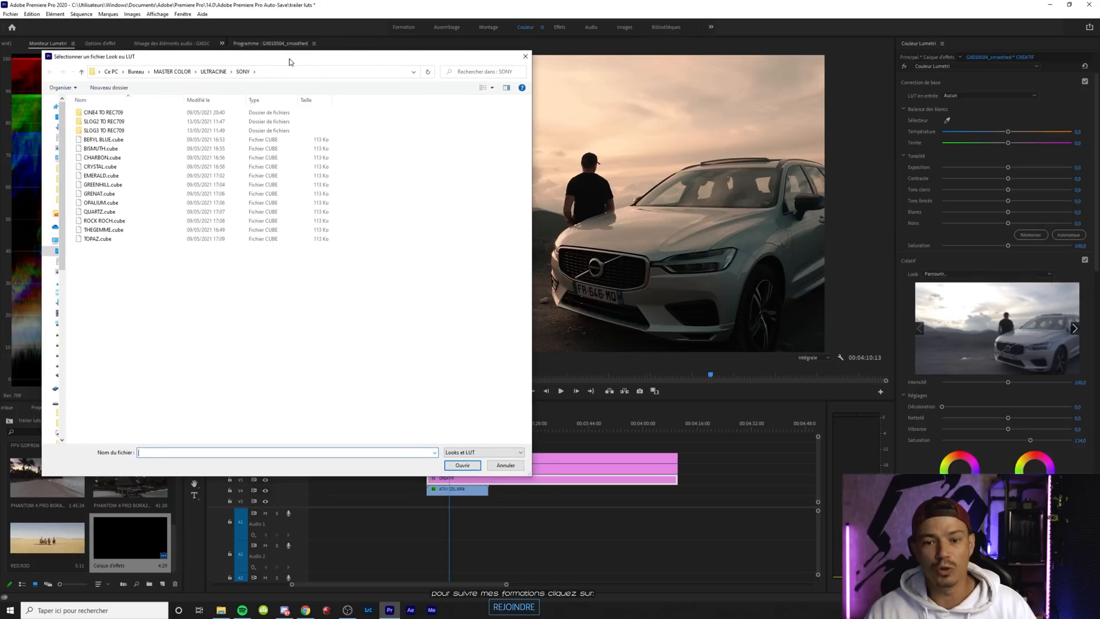
double_click(121, 167)
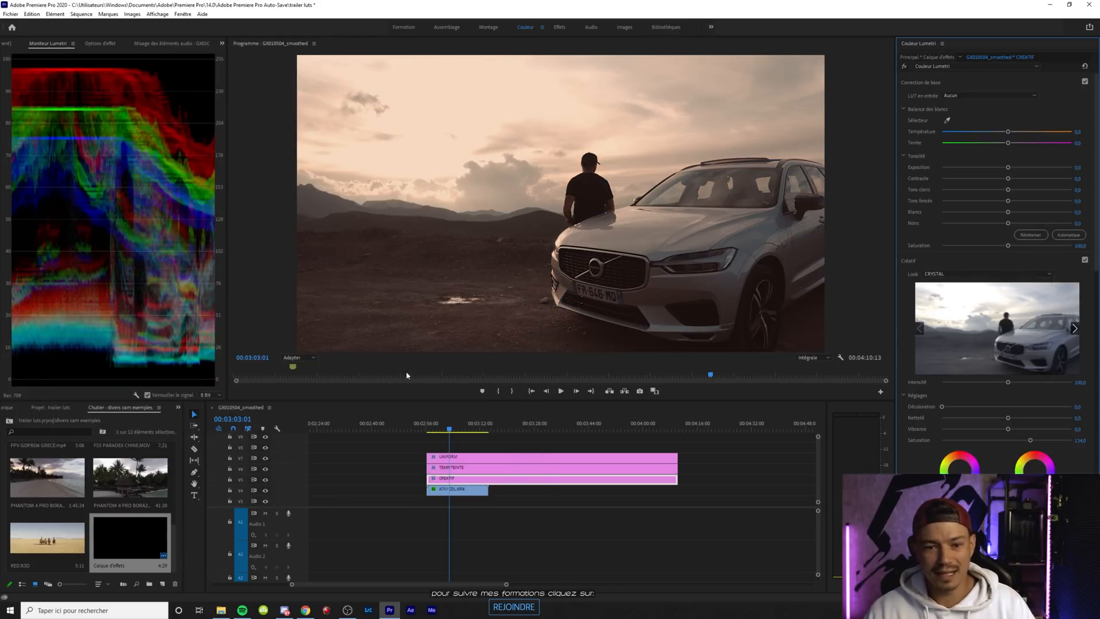
Reset the TEMP/TEINTE layer's temperature and tint to 0
click(572, 470)
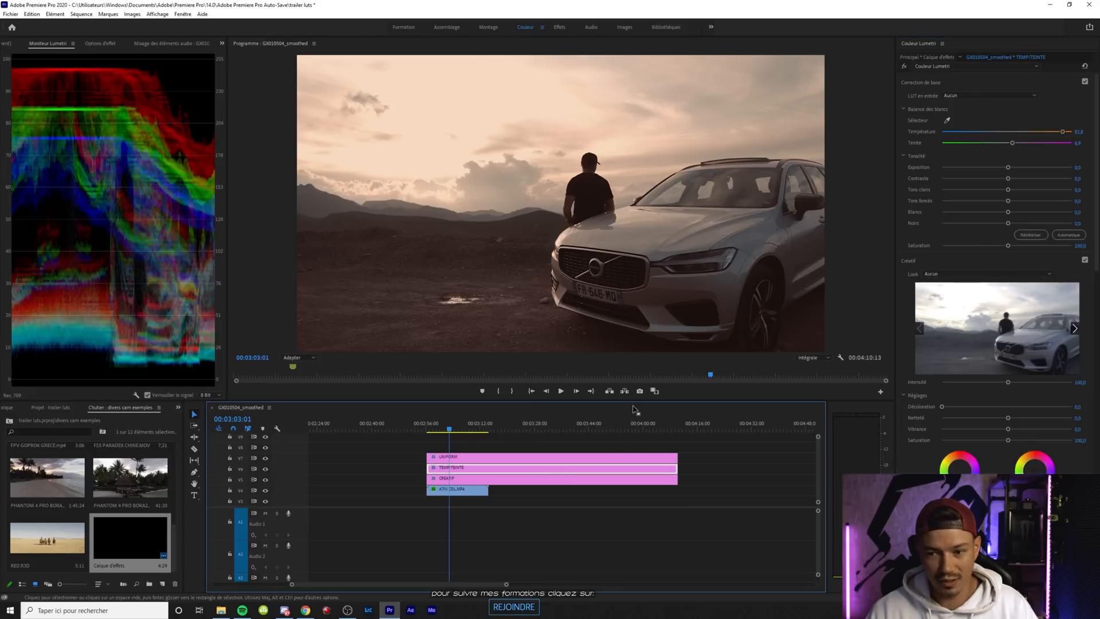
double_click(1063, 132)
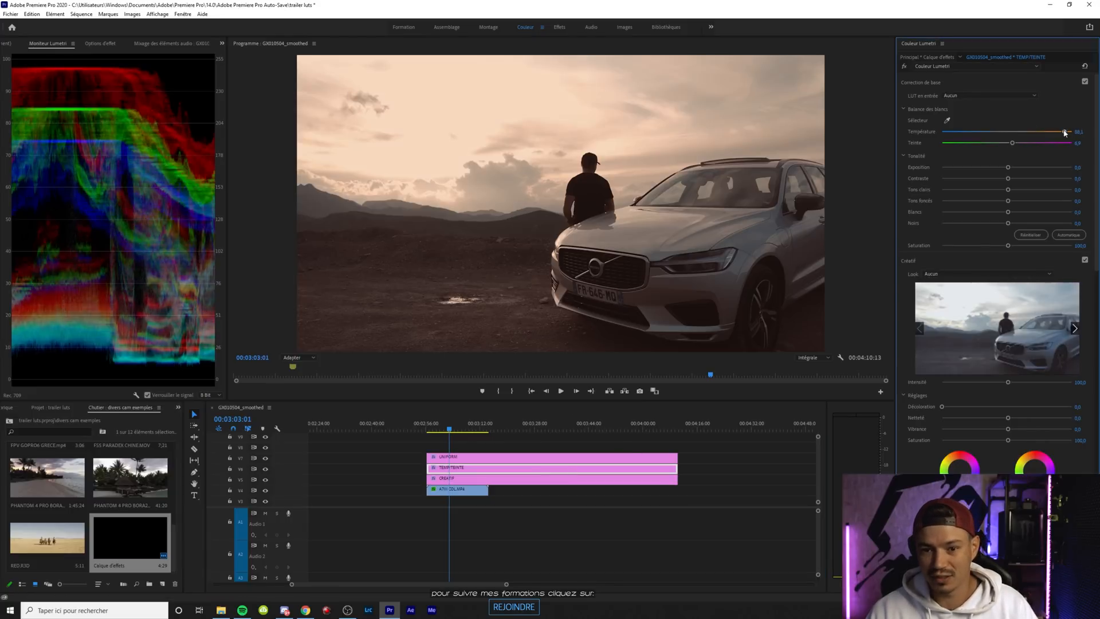
double_click(1012, 142)
click(470, 471)
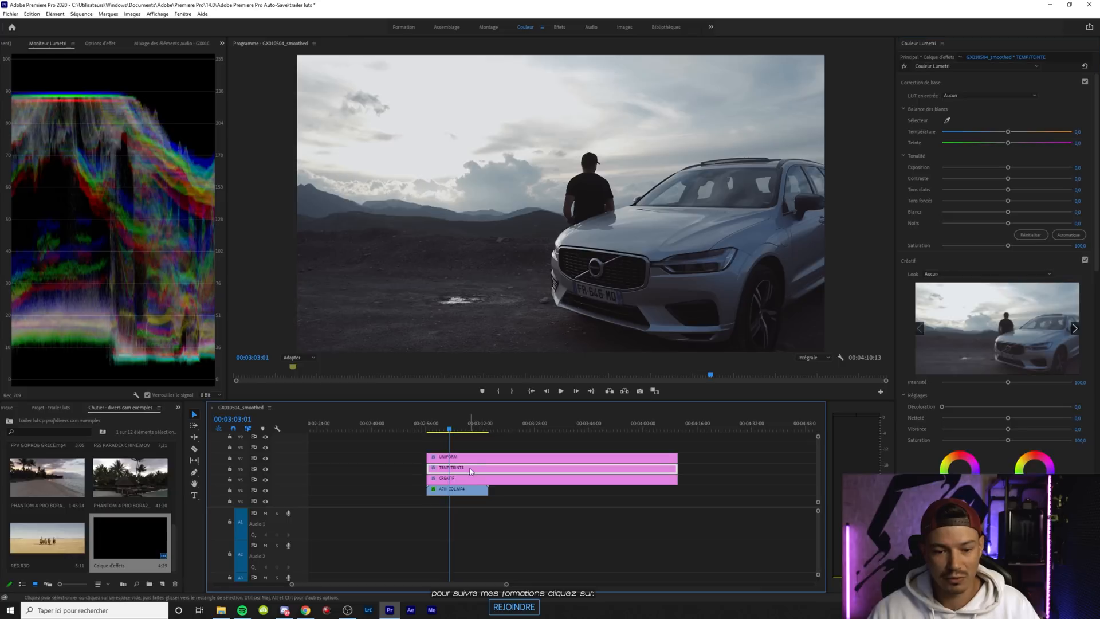
Try a temperature of about 41 on the TEMP/TEINTE layer, check it at 00:03:01:23, and reset it to 0
drag(1008, 132, 1034, 133)
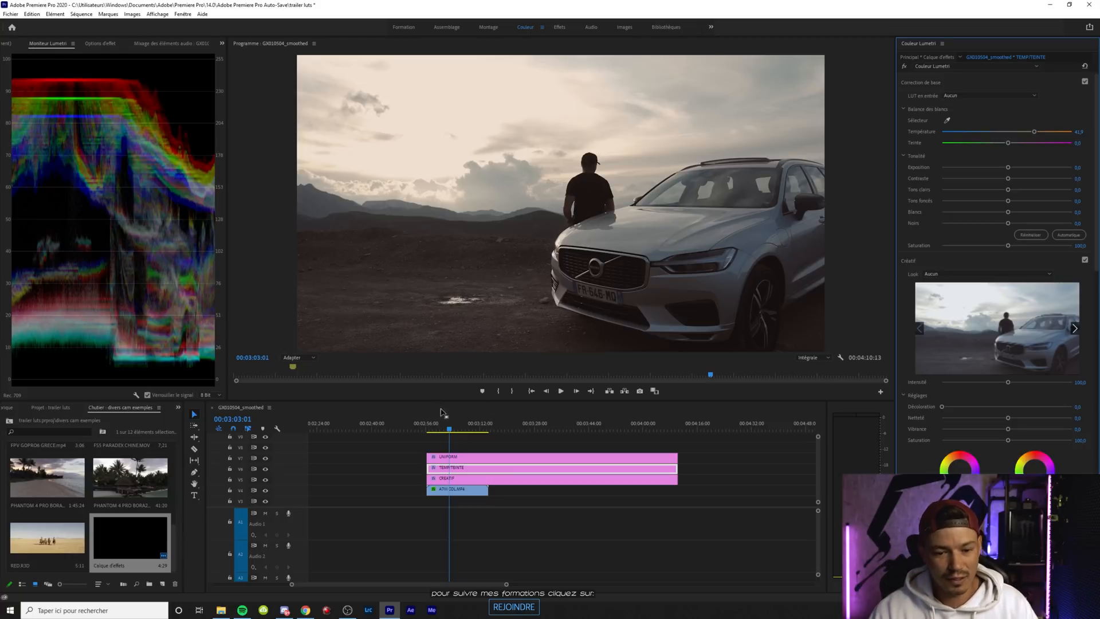
click(444, 428)
drag(445, 429, 448, 429)
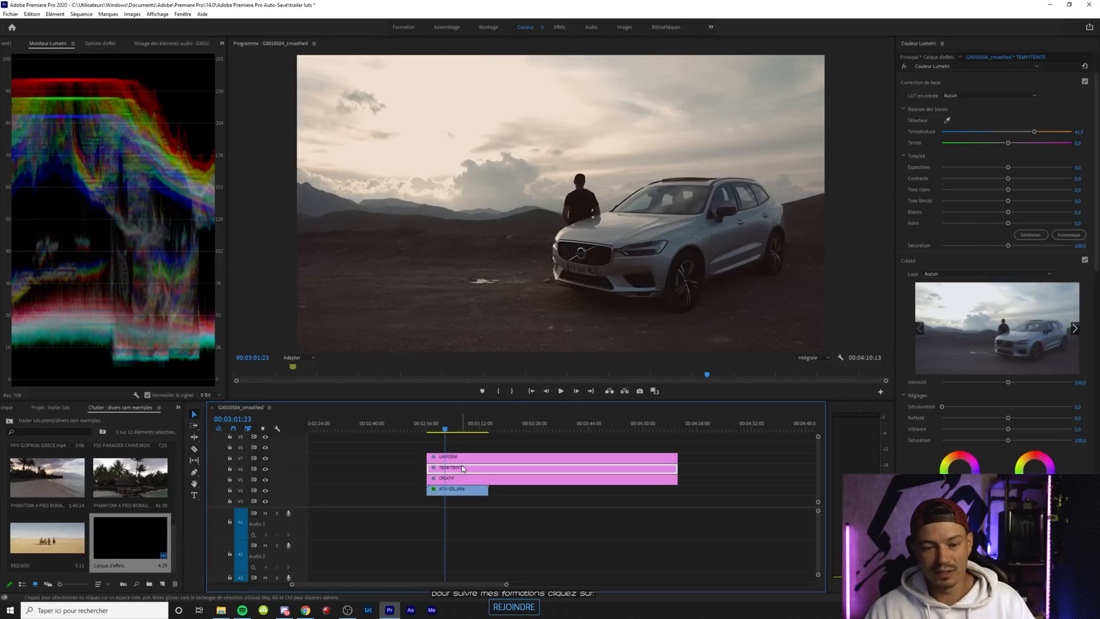
double_click(1031, 132)
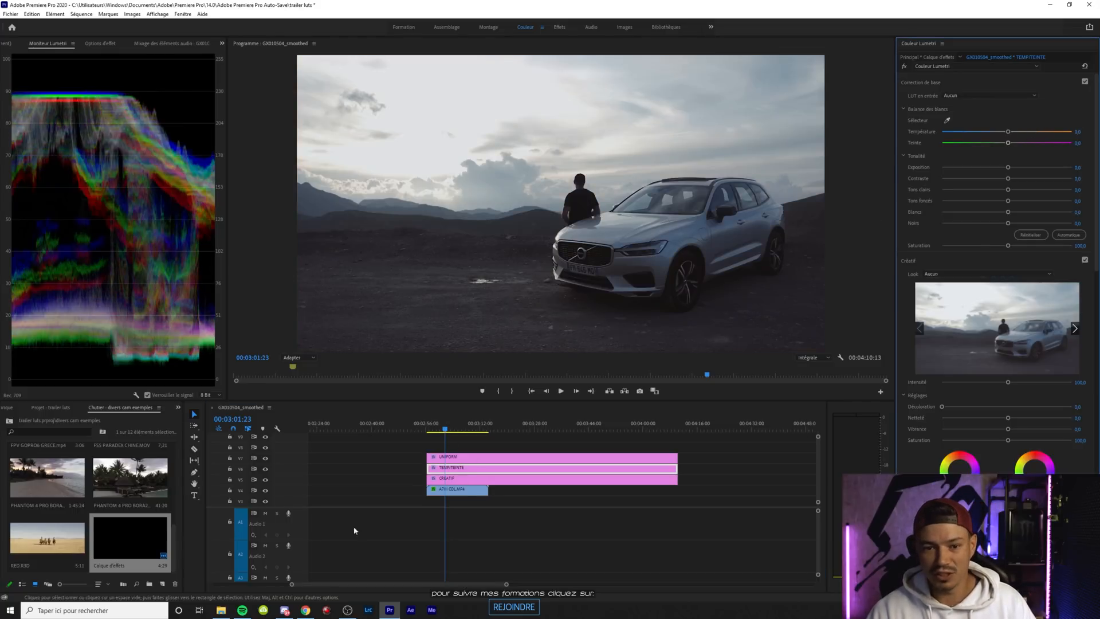
Apply GREENHILL.cube from the ULTRACINE SONY folder as the CREATIF layer's look
click(468, 479)
click(940, 274)
click(939, 293)
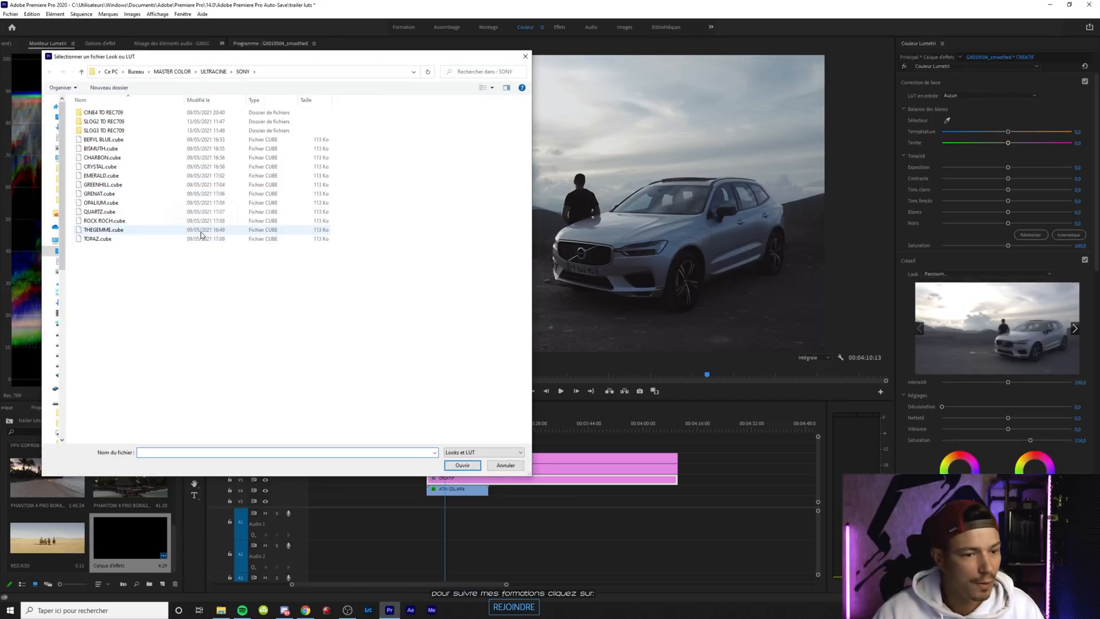
double_click(125, 185)
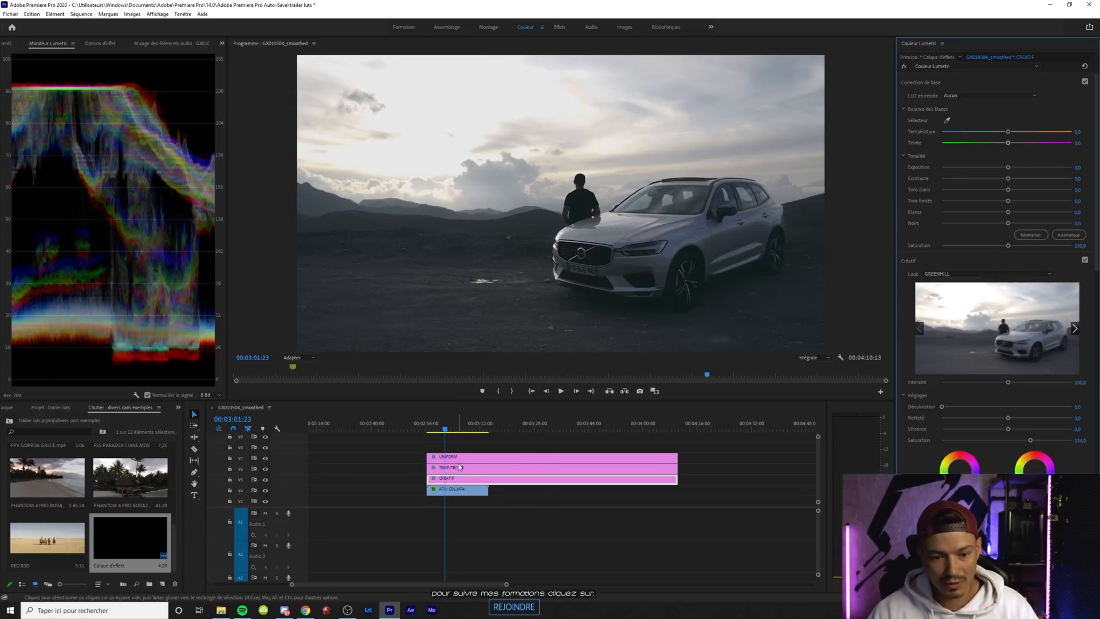
Set the car clip's highlights to about -53 and shadows to about 15, and raise the CREATIF layer's creative saturation to about 174
click(453, 491)
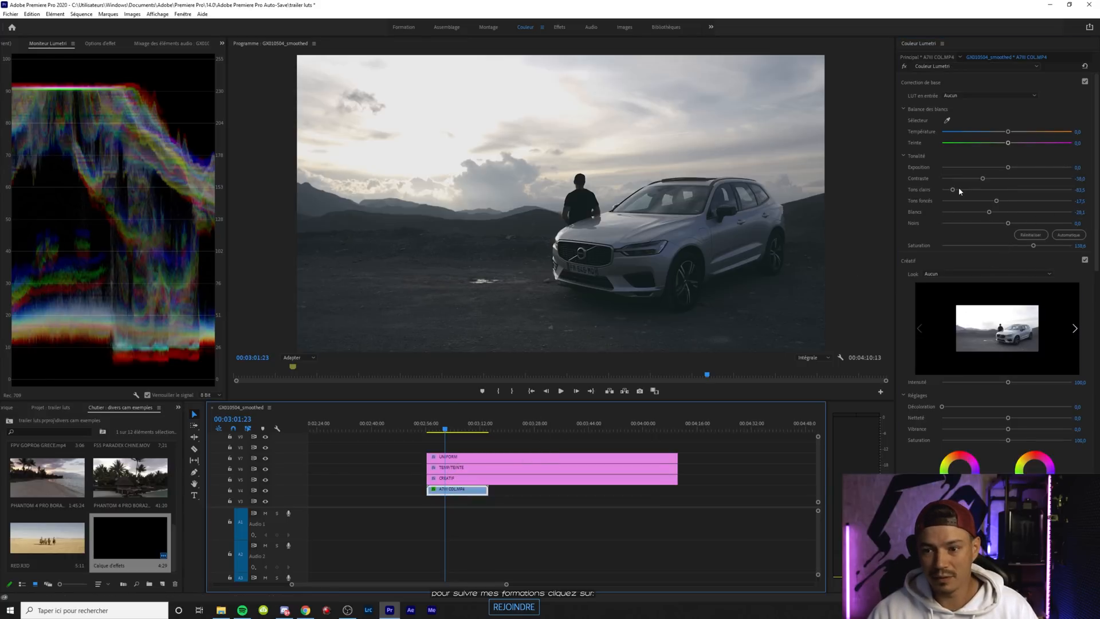
drag(952, 189, 1017, 201)
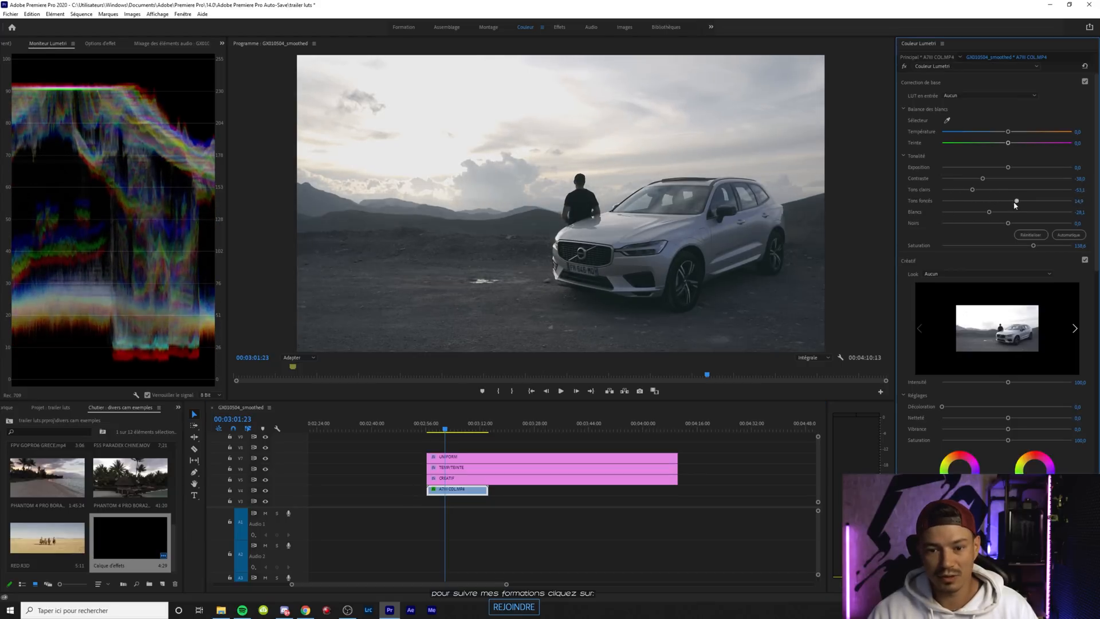
click(449, 478)
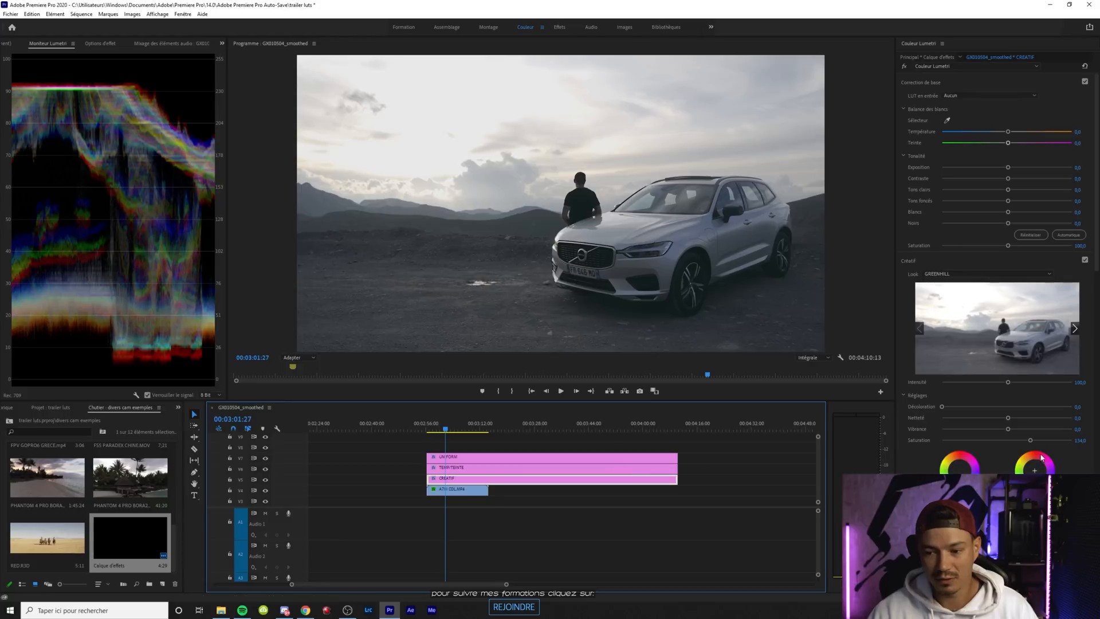
drag(1036, 445, 1056, 448)
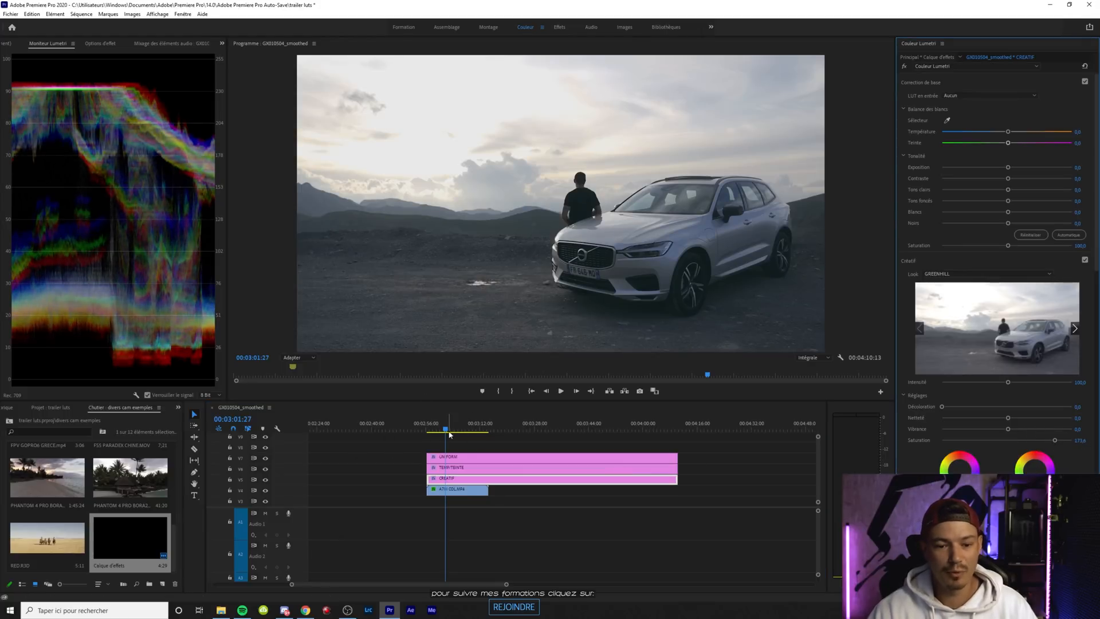
Reset the car clip's basic saturation to 100 and check the grade at 00:03:05:29 and 00:03:03:08
drag(445, 431, 460, 431)
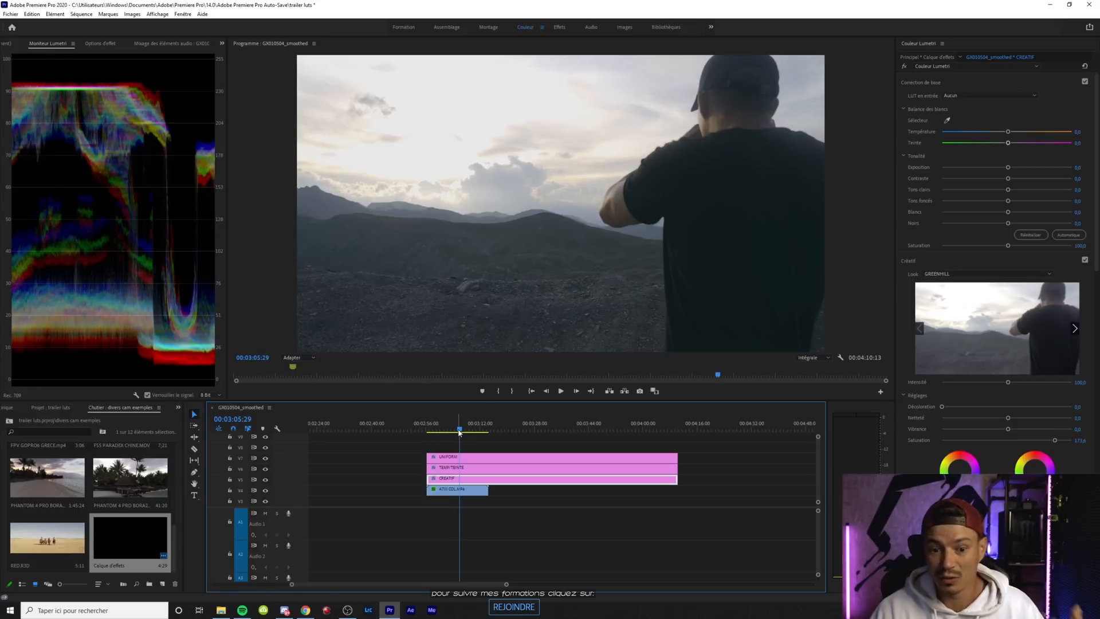
click(476, 491)
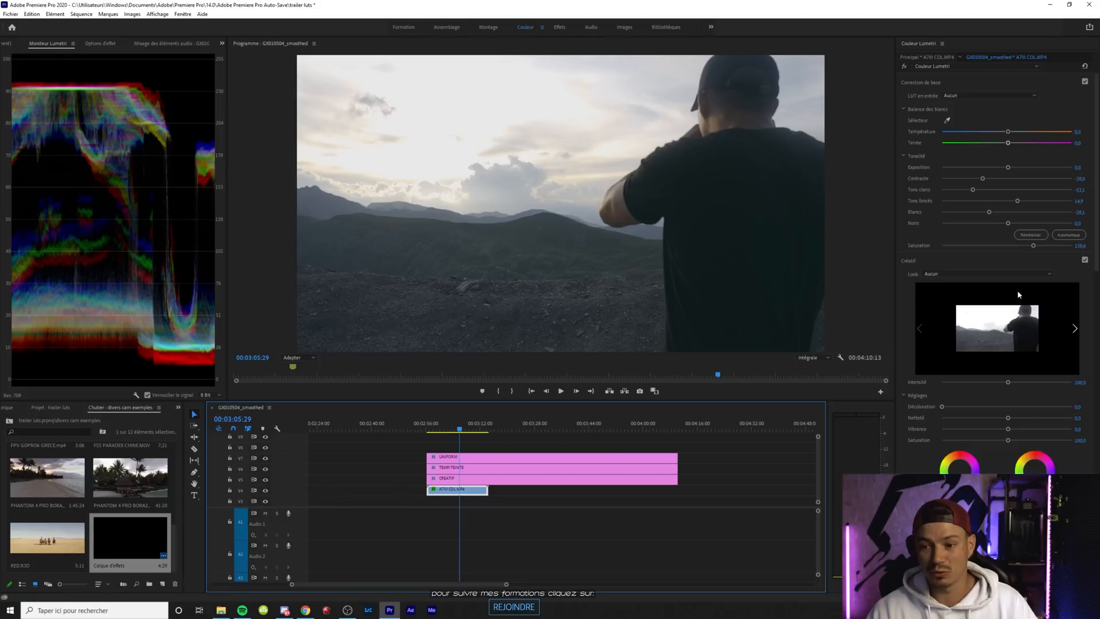
double_click(1035, 246)
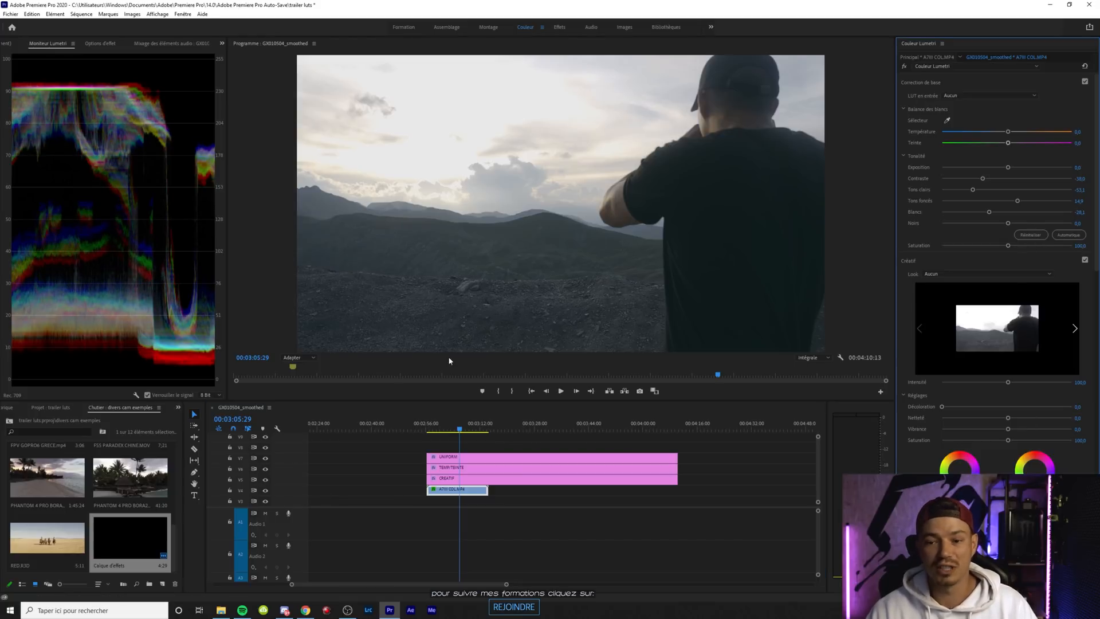
click(450, 431)
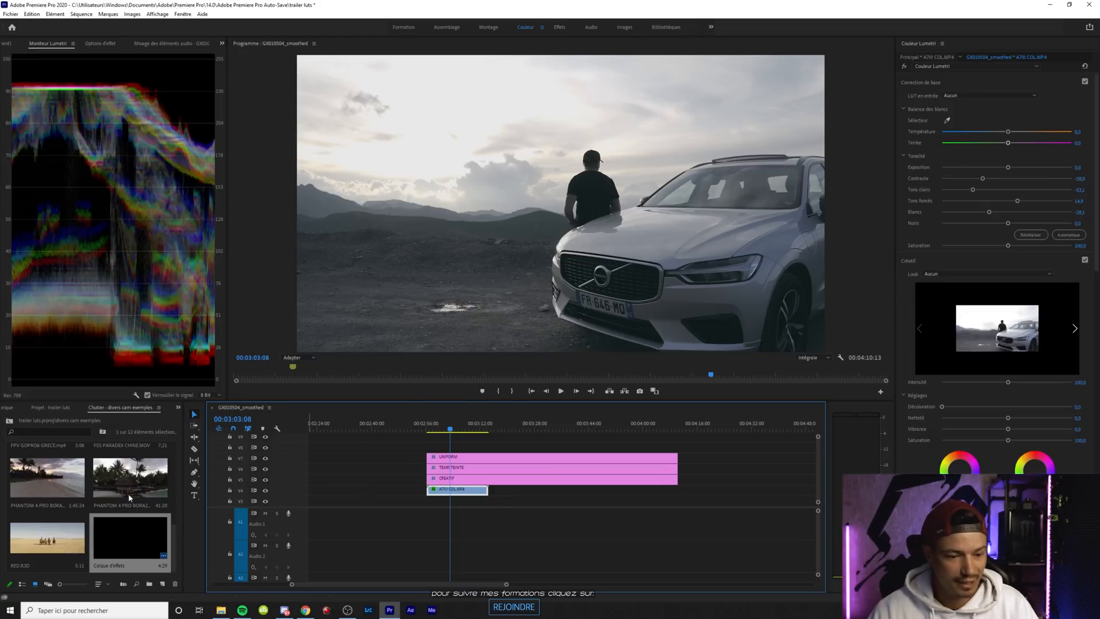
Reset the Lumetri colour effect on the CREATIF layer, the UNIFORM layer and the car clip
scroll(128, 494, up, 2)
scroll(136, 535, up, 2)
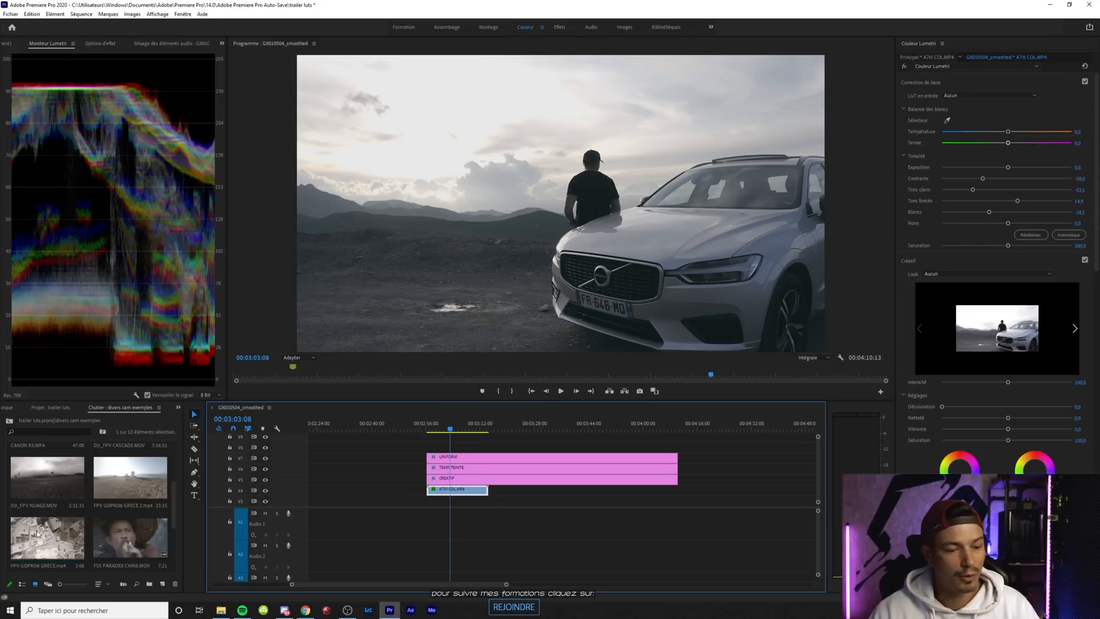
click(495, 478)
key(shift+5)
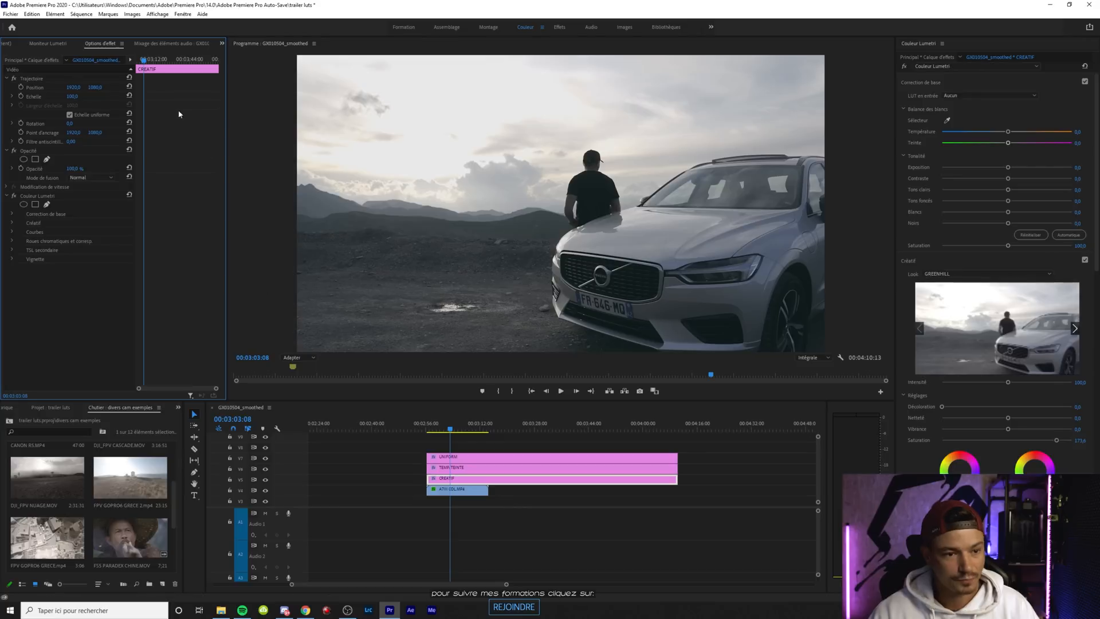
click(129, 196)
click(472, 469)
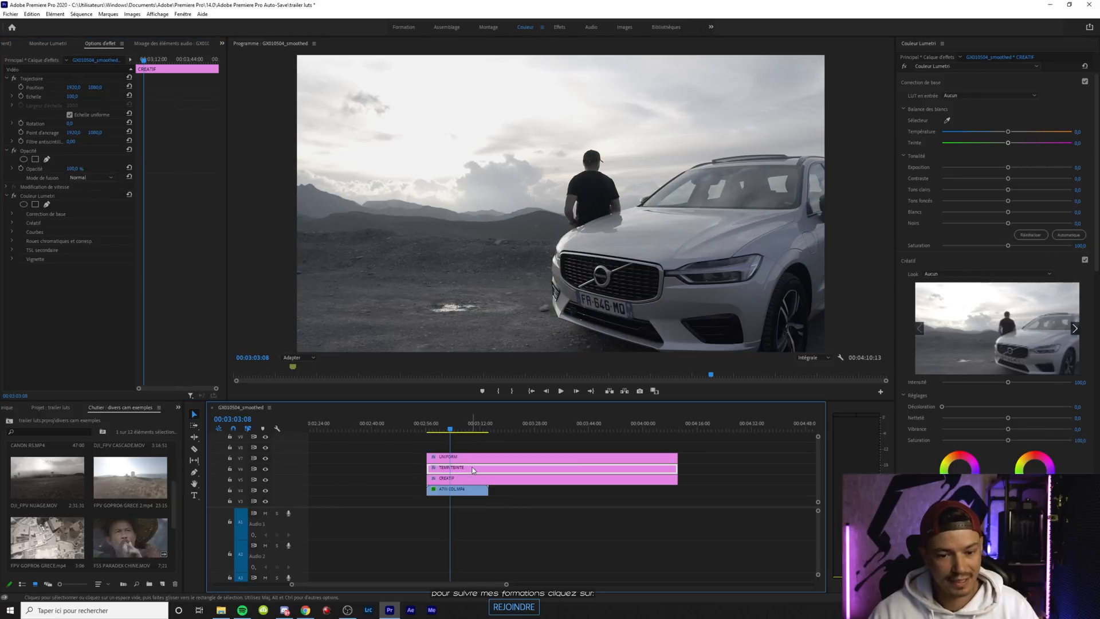
click(472, 457)
click(129, 196)
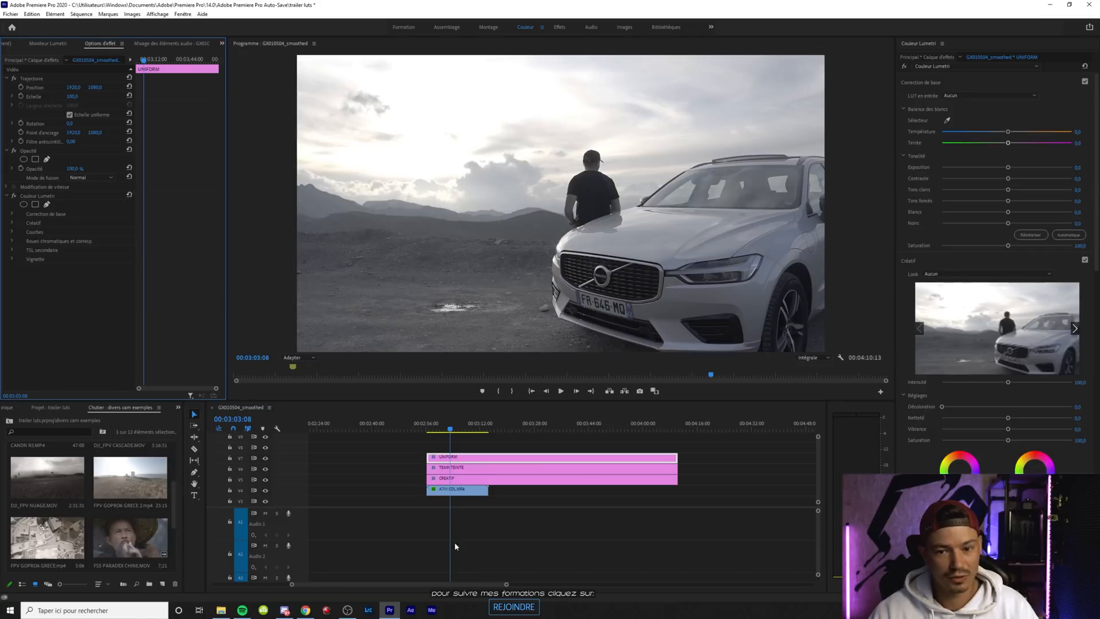
click(467, 490)
click(129, 195)
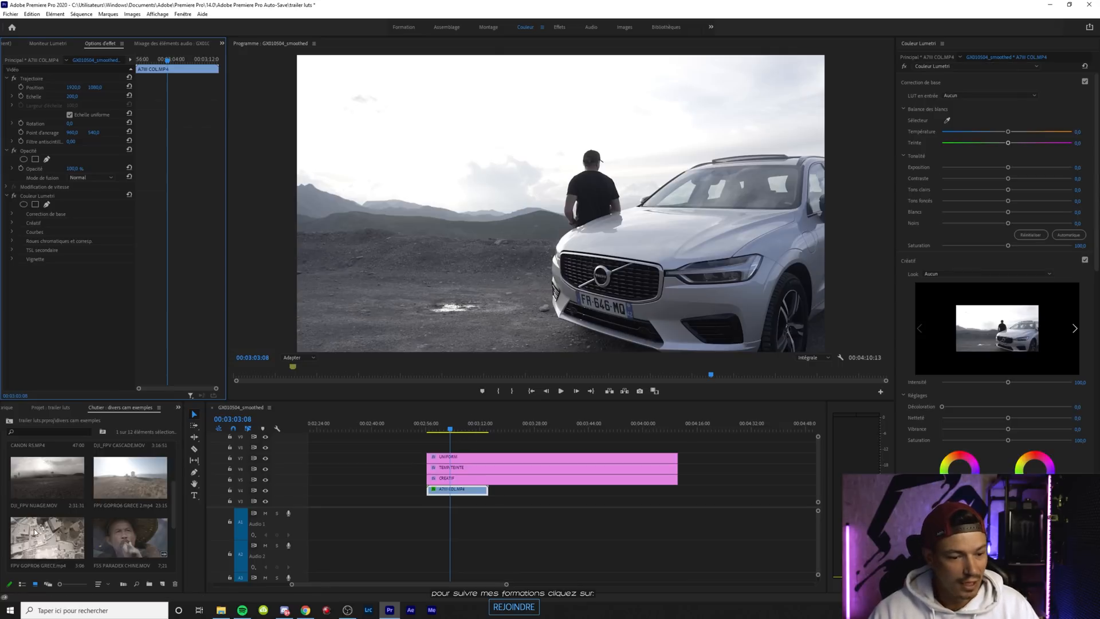
Place FPV GOPRO6 GRECE.mp4 directly after the car clip on the same track and view it at 00:03:15:14
scroll(40, 534, down, 2)
drag(33, 504, 493, 490)
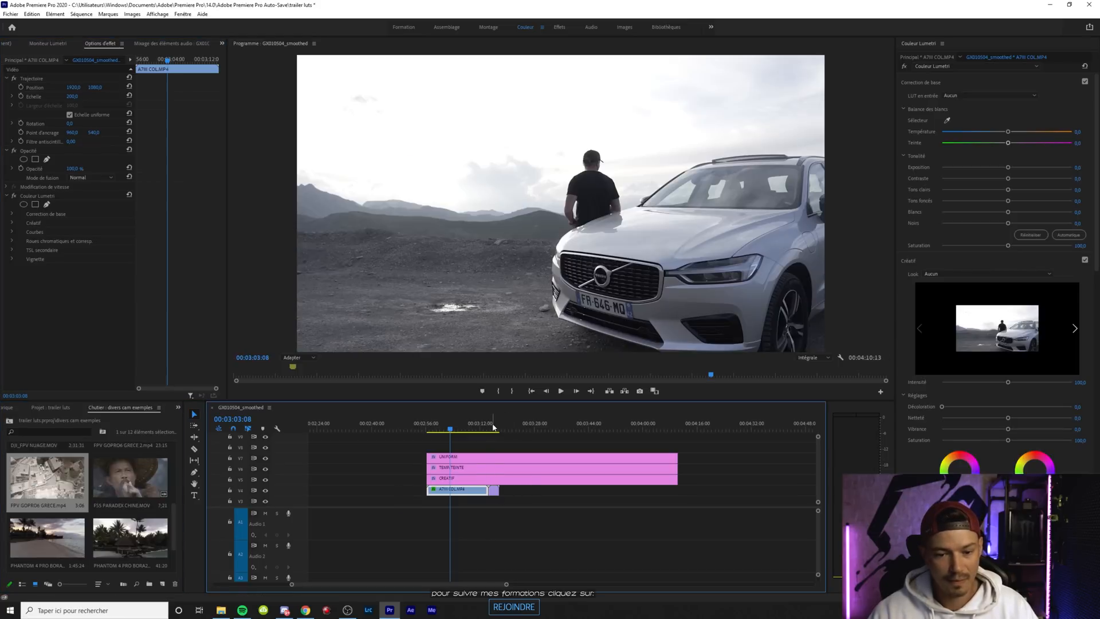
drag(506, 585, 462, 585)
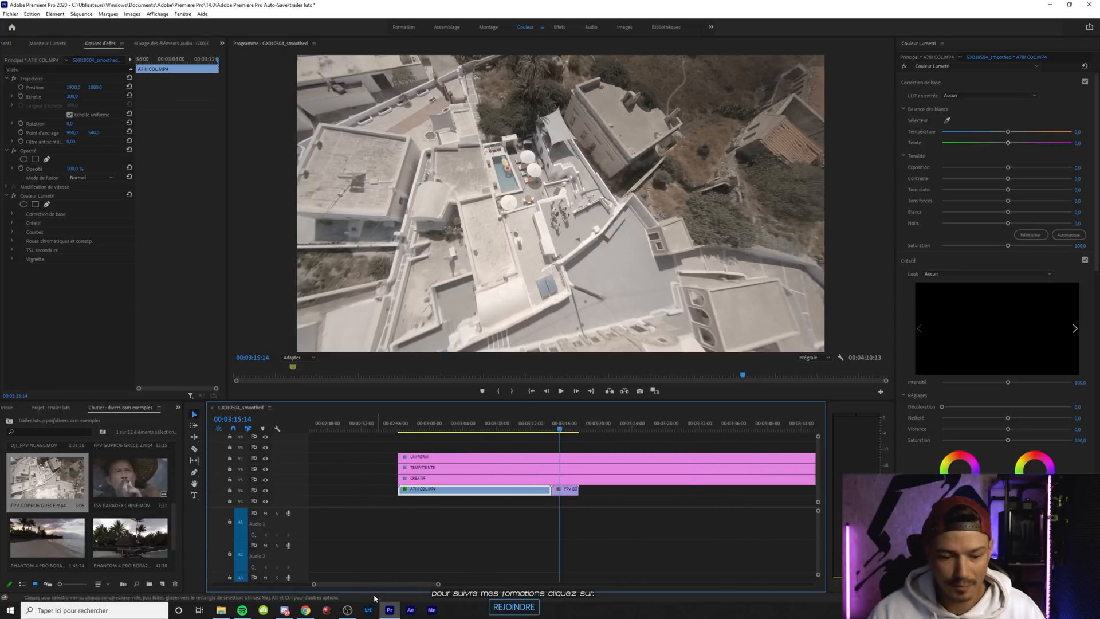
scroll(397, 519, down, 3)
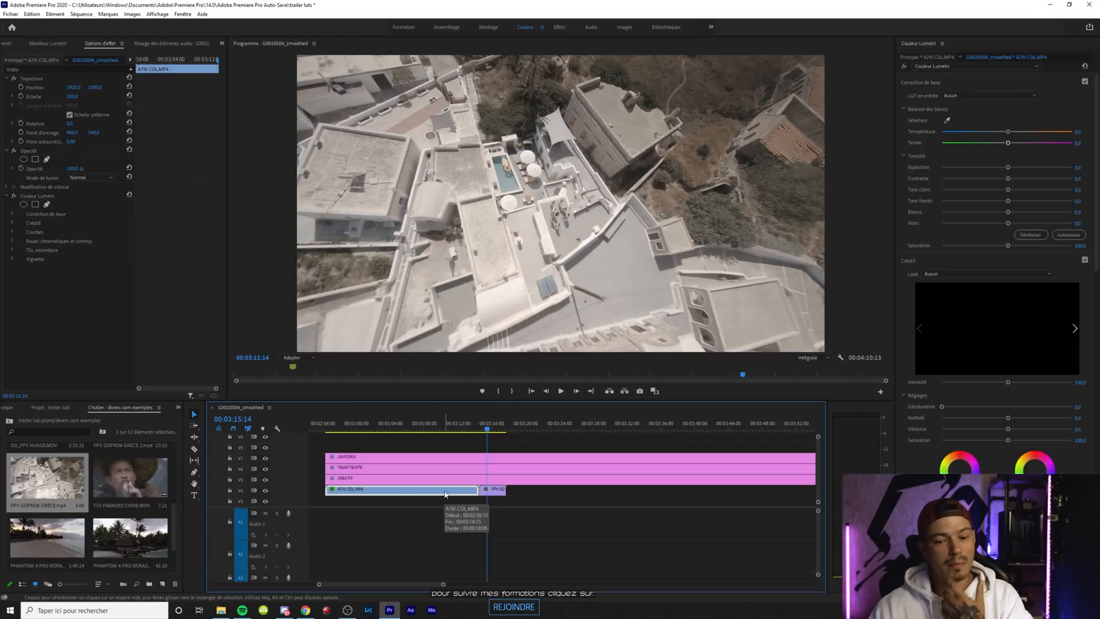
Apply PROTUNE_NATIVE_TO_709.cube from the ULTRACINE GOPRO conversion folder as the UNIFORM layer's look, then try a lower intensity and reset it to 100
click(503, 457)
click(961, 270)
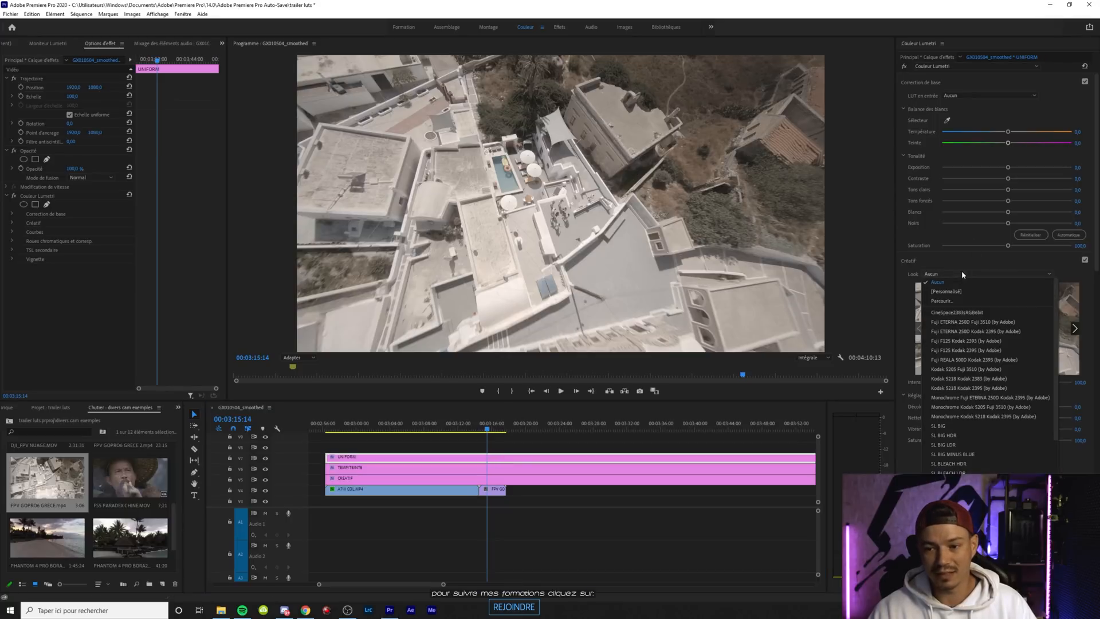
click(945, 290)
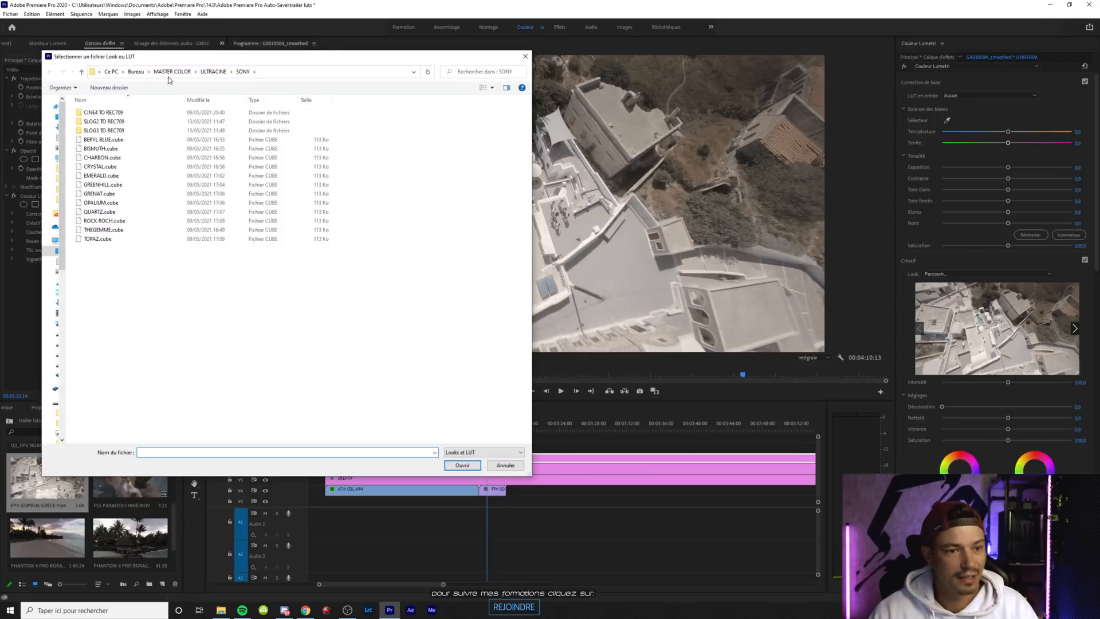
click(213, 71)
click(112, 150)
double_click(112, 150)
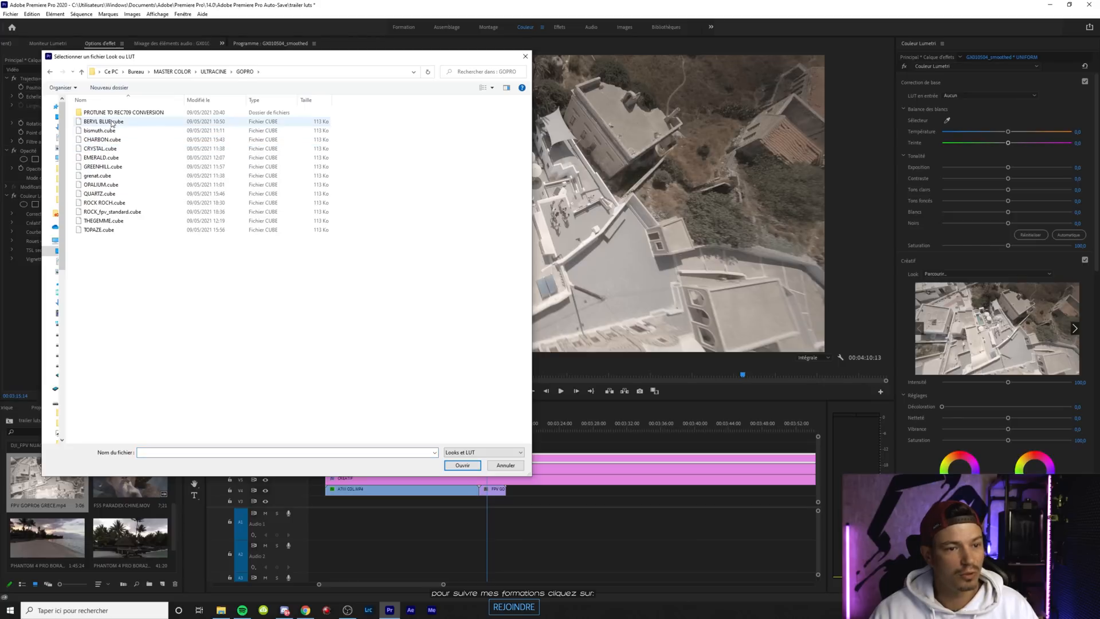
double_click(114, 115)
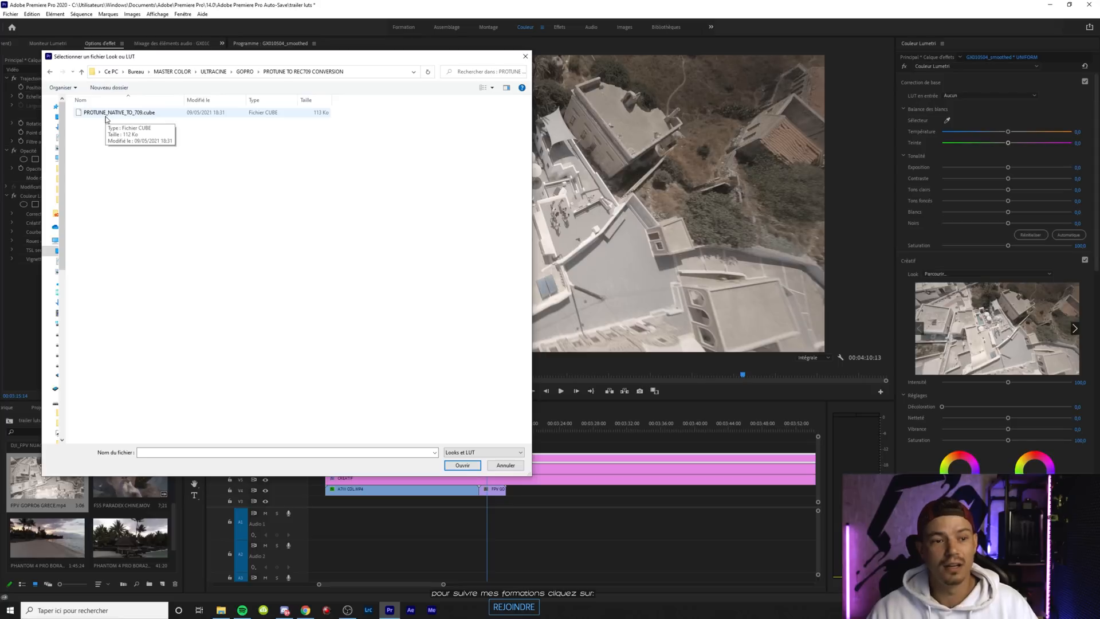
double_click(106, 114)
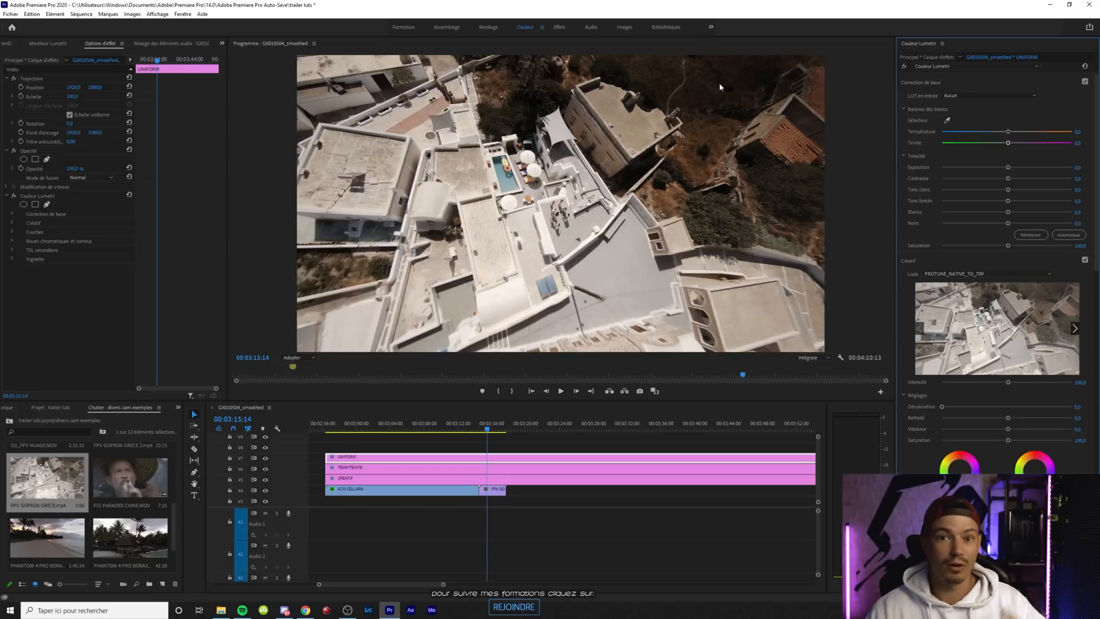
drag(1006, 382, 976, 382)
double_click(976, 381)
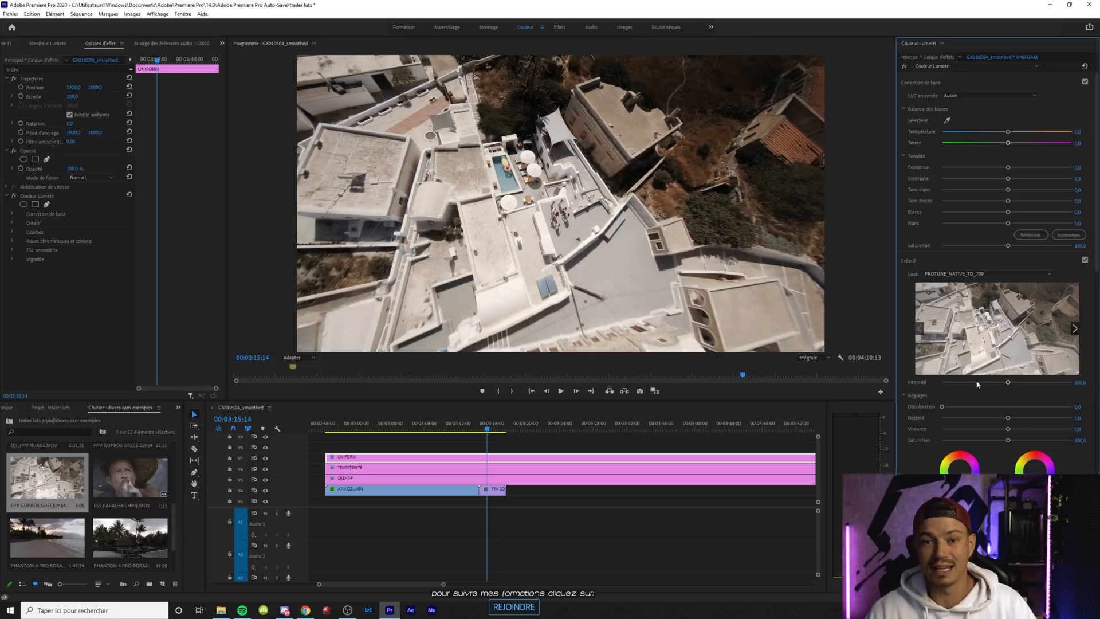
Apply ROCK_fpv_standard.cube from the ULTRACINE GOPRO folder as the CREATIF layer's look
click(417, 478)
click(946, 274)
click(946, 302)
click(244, 72)
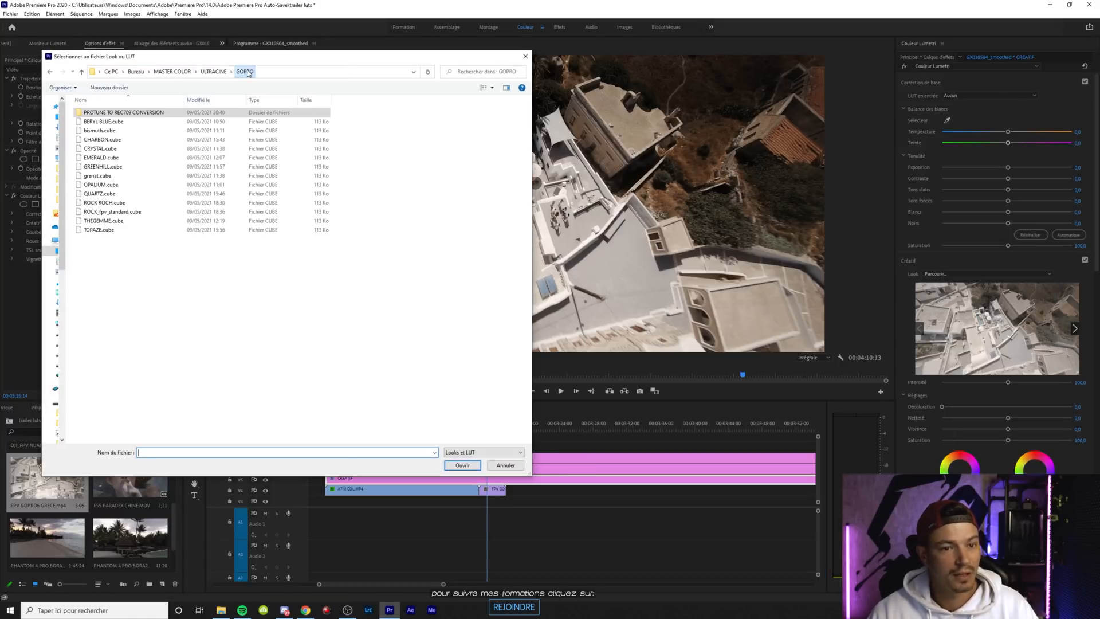
click(115, 212)
double_click(115, 213)
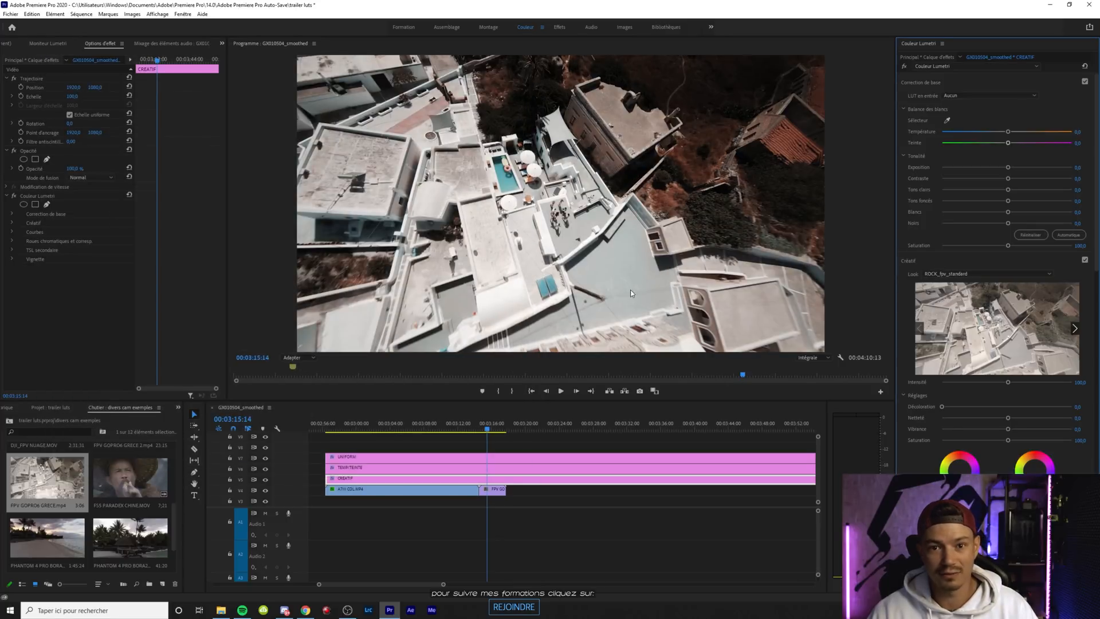
Raise the shadows of the FPV GOPRO6 GRECE.mp4 clip to about 55 and play it through to 00:03:16:29
click(498, 489)
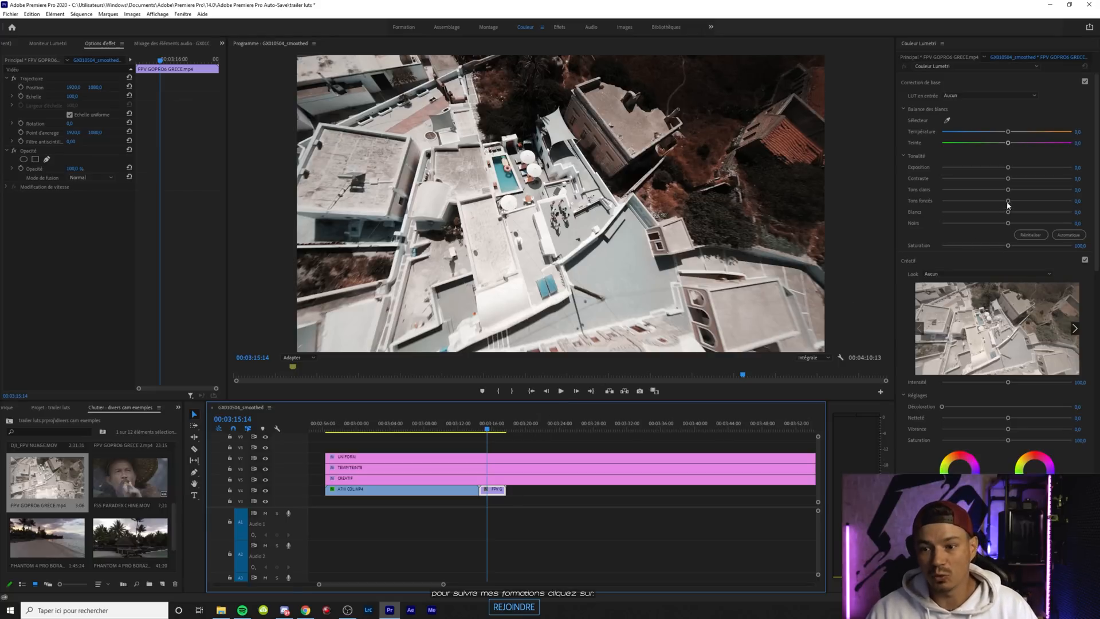
mouse_move(1009, 203)
mouse_down()
mouse_move(1039, 202)
mouse_move(942, 191)
mouse_move(1037, 190)
mouse_move(1003, 191)
mouse_up()
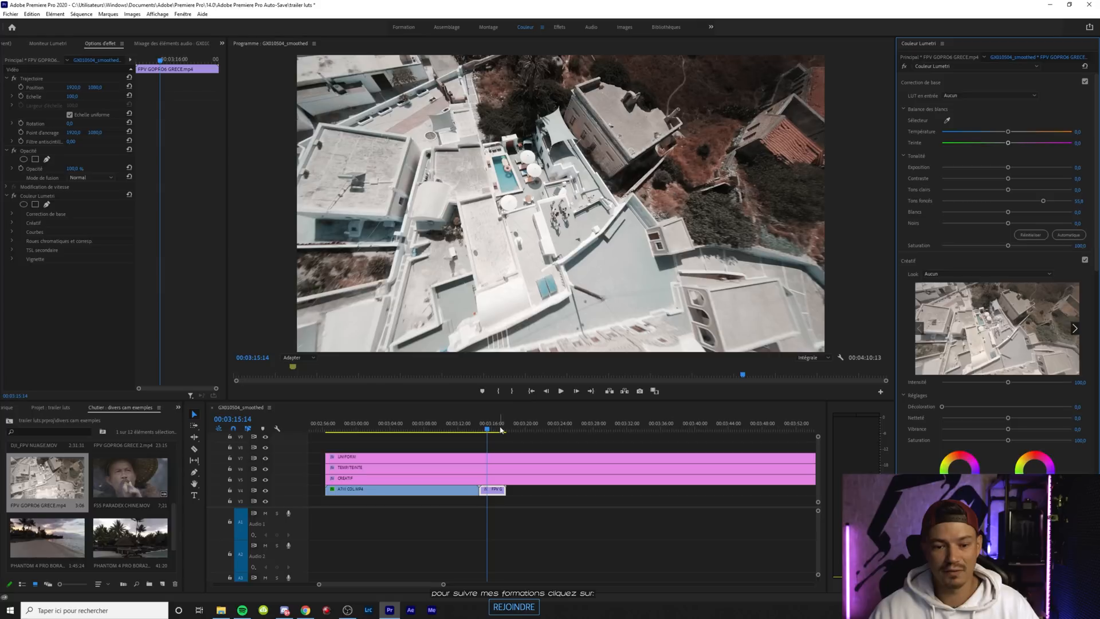
key(space)
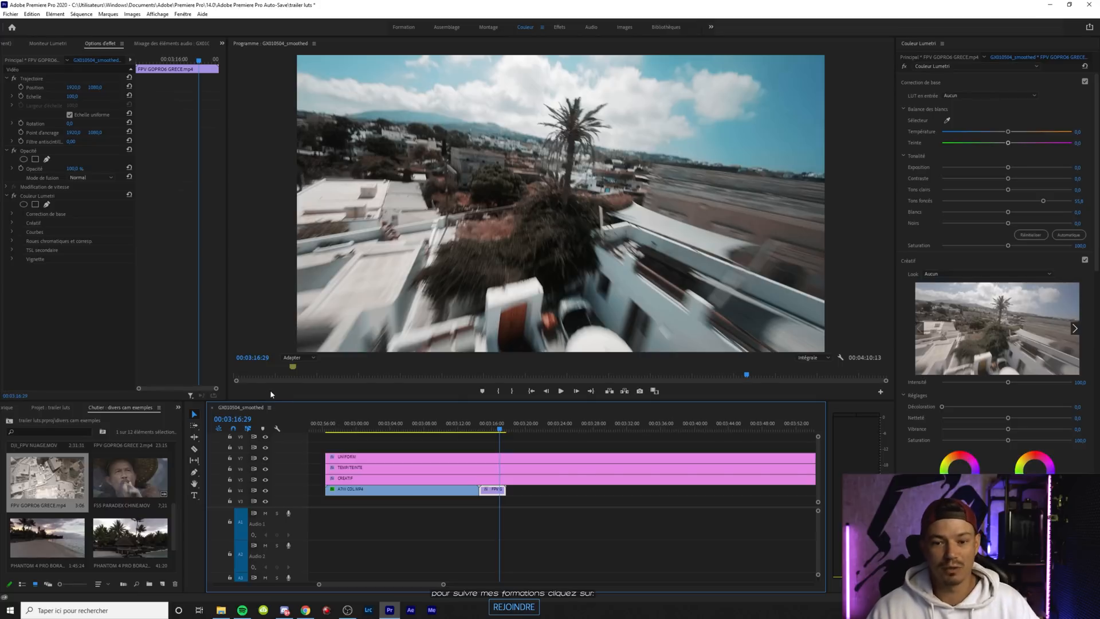
Cut the UNIFORM, TEMP/TEINTE and CREATIF layers at 00:03:16:29 and delete the parts after the cut
drag(509, 442, 530, 481)
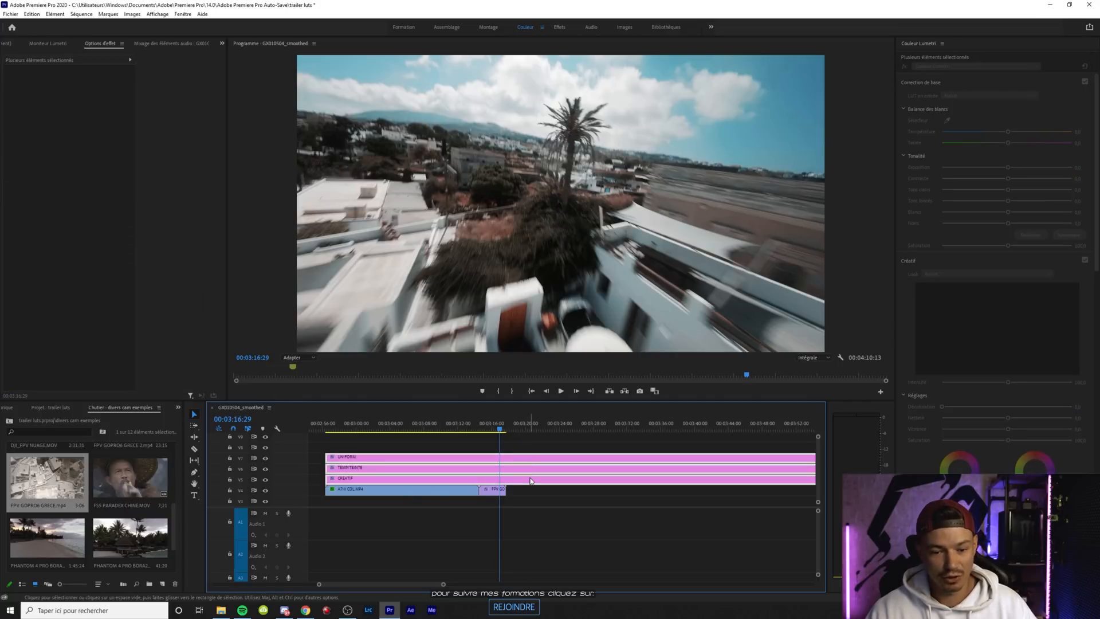
key(ctrl+k)
drag(531, 439, 536, 482)
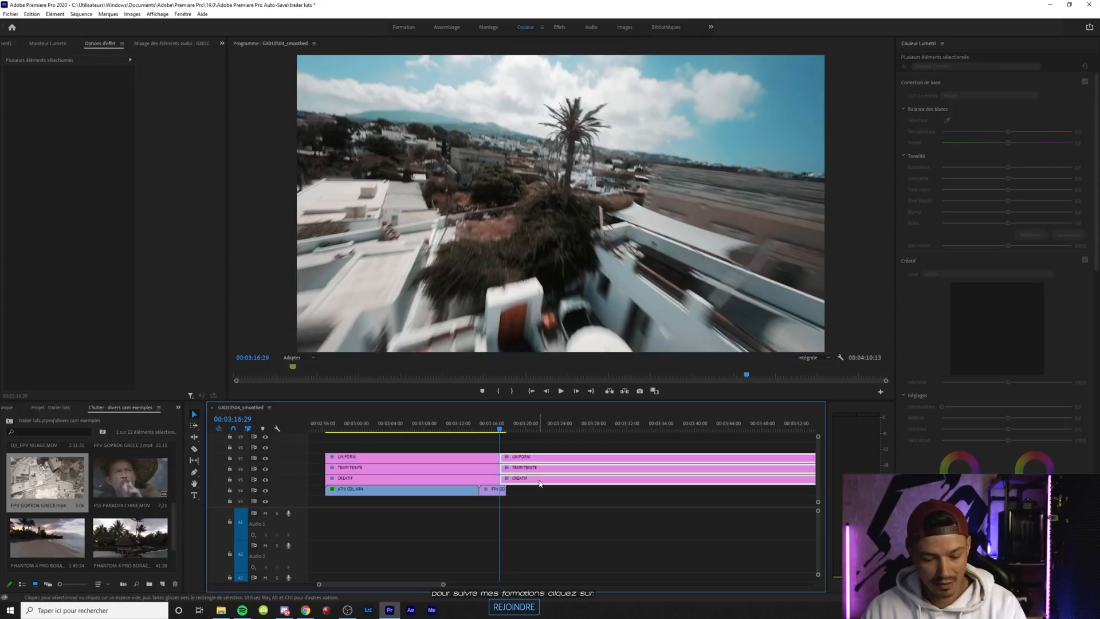
key(Delete)
Trim the ends of the three adjustment layers back to about 00:03:16:10
key(Right)
key(Left)
key(Left)
key(Right)
key(Right)
key(Left)
key(Left)
key(Left)
key(Left)
key(Left)
key(Left)
key(Left)
key(Left)
key(Left)
key(Left)
key(Left)
key(Left)
key(Left)
key(Left)
key(Left)
key(Left)
key(Left)
key(Left)
key(Left)
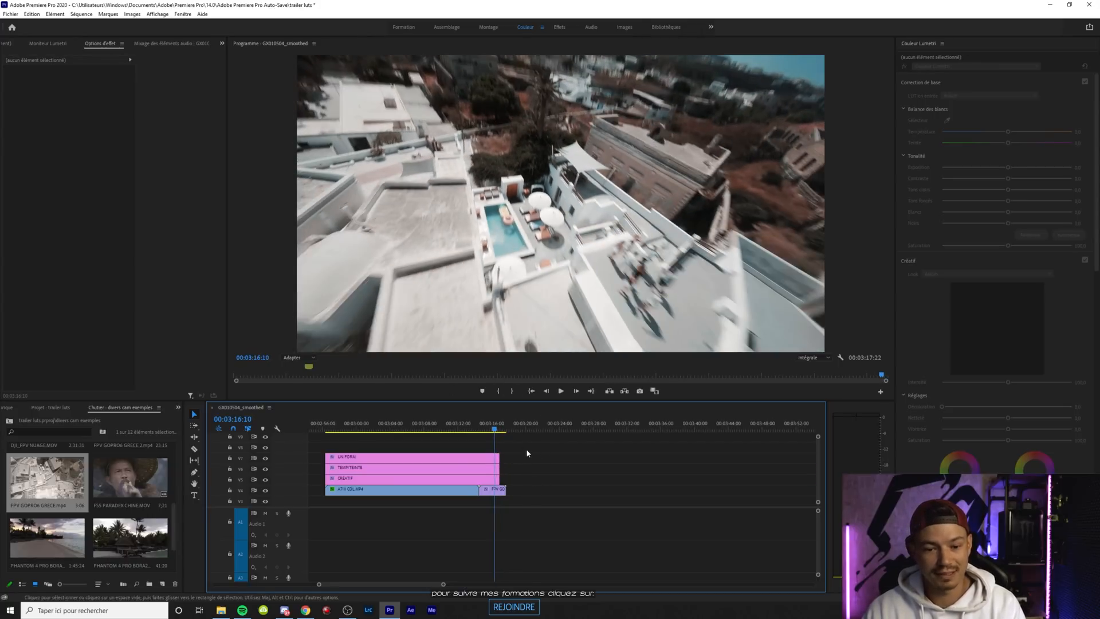
drag(498, 457, 493, 477)
key(Left)
key(Right)
key(Left)
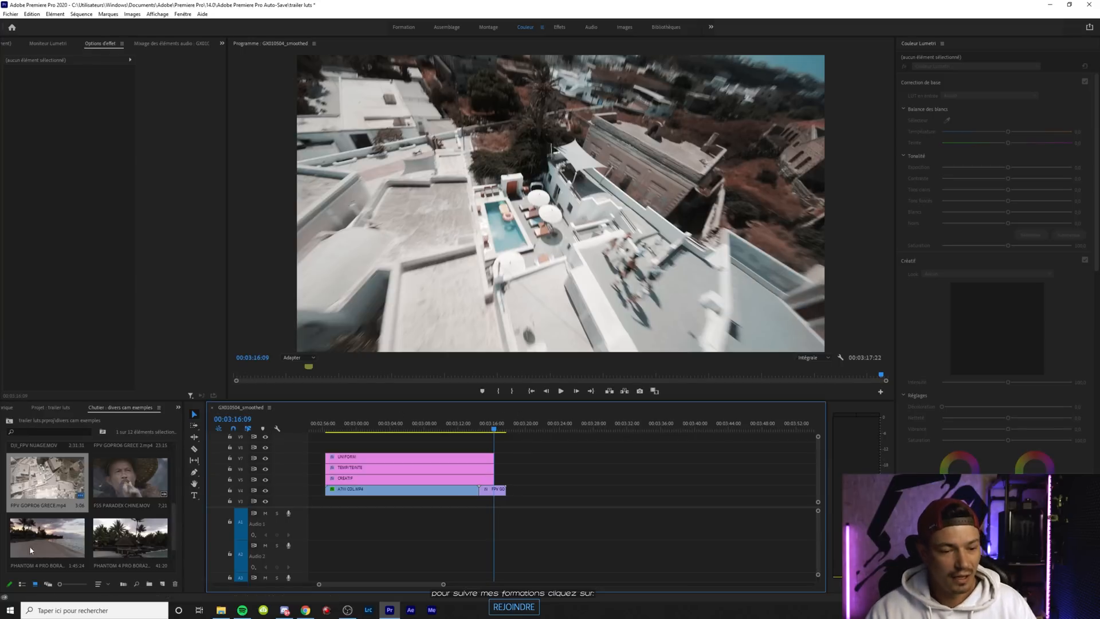
Add FPV GOPRO6 GRECE 2.mp4 after the first GoPro clip and extend the CREATIF, TEMP/TEINTE and UNIFORM layers past its end
scroll(69, 497, up, 1)
drag(143, 469, 761, 478)
drag(496, 468, 728, 468)
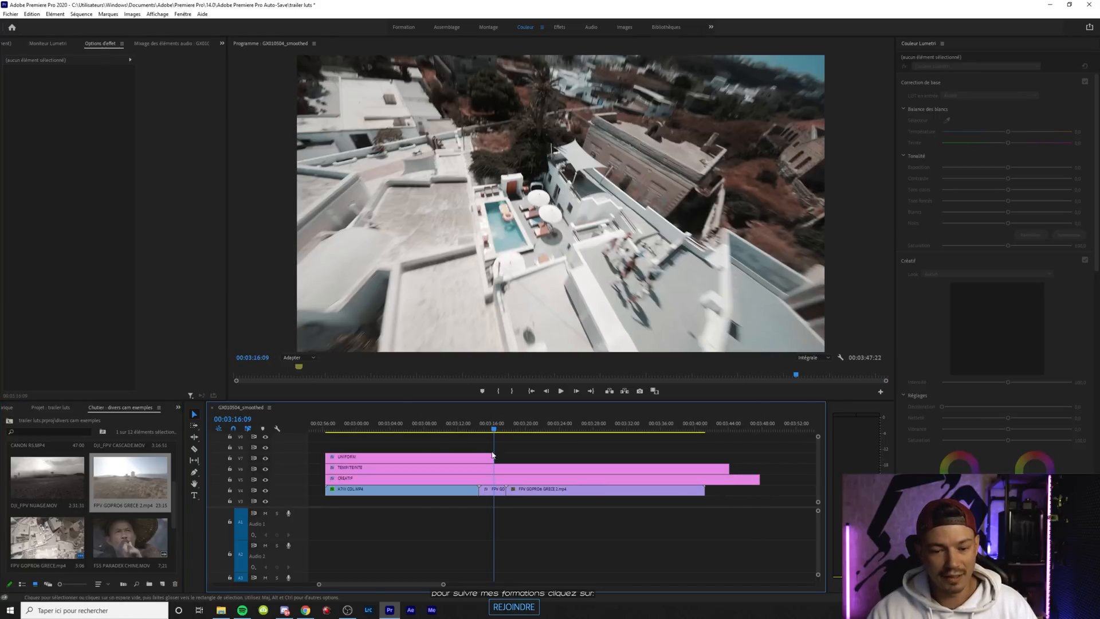
drag(491, 452, 723, 457)
Review the second GoPro clip from 00:03:19:14 to 00:03:34:26 and lower its highlights to about -33
click(521, 427)
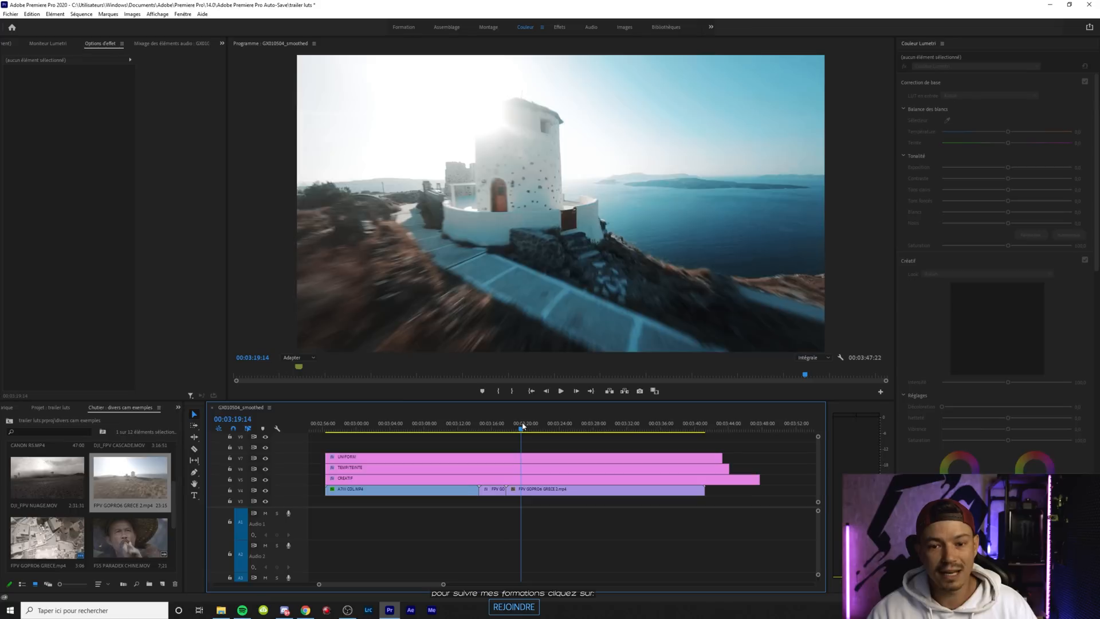
drag(523, 426, 651, 428)
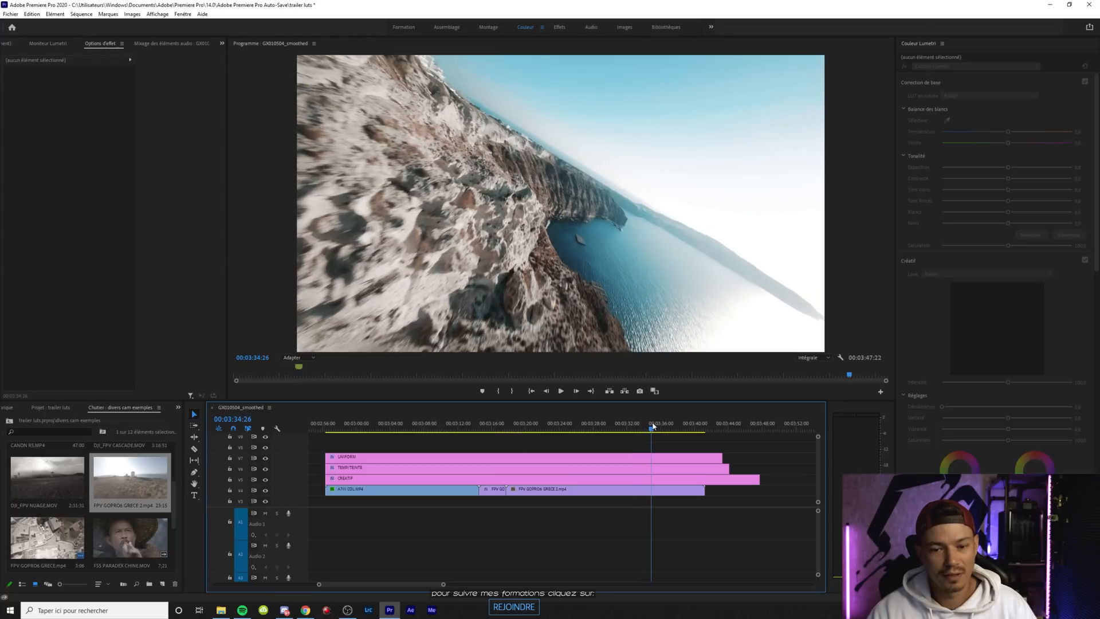
click(623, 490)
mouse_move(1005, 193)
mouse_down()
mouse_move(960, 195)
mouse_move(997, 195)
mouse_move(986, 197)
mouse_up()
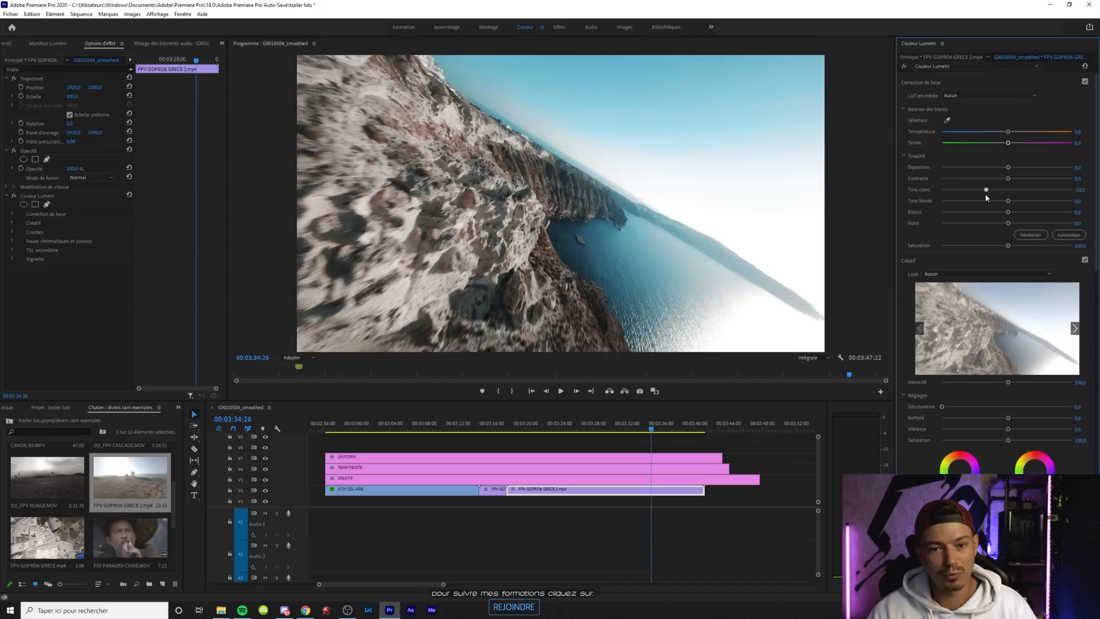
At 00:03:33:16, lower the intensity of the UNIFORM layer's look to about 80
mouse_move(642, 429)
mouse_down()
mouse_move(613, 430)
mouse_move(640, 430)
mouse_up()
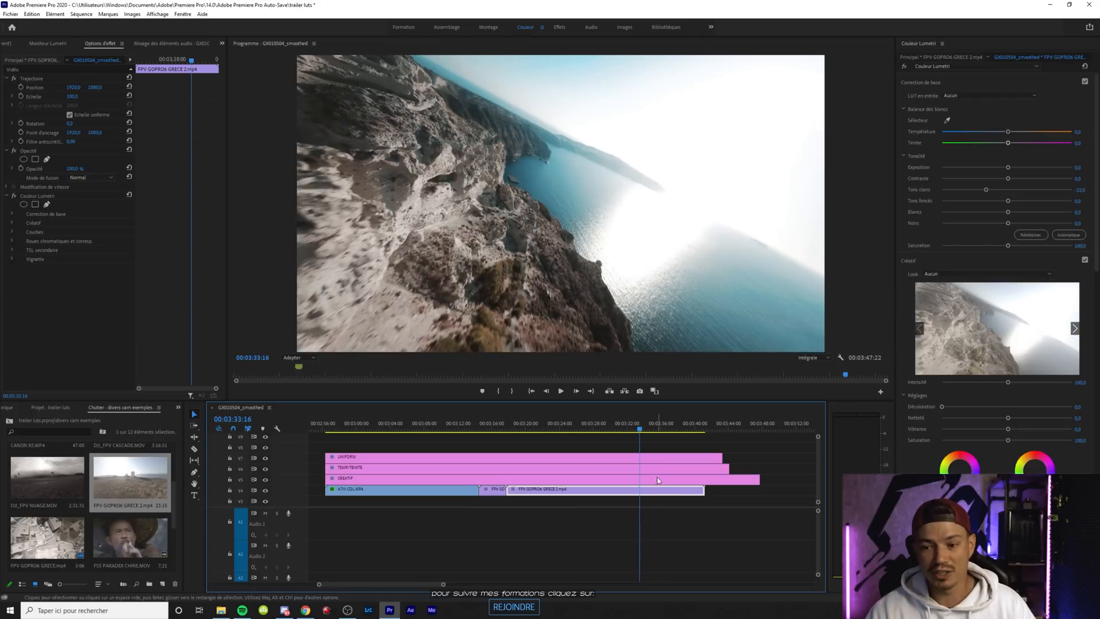
click(640, 463)
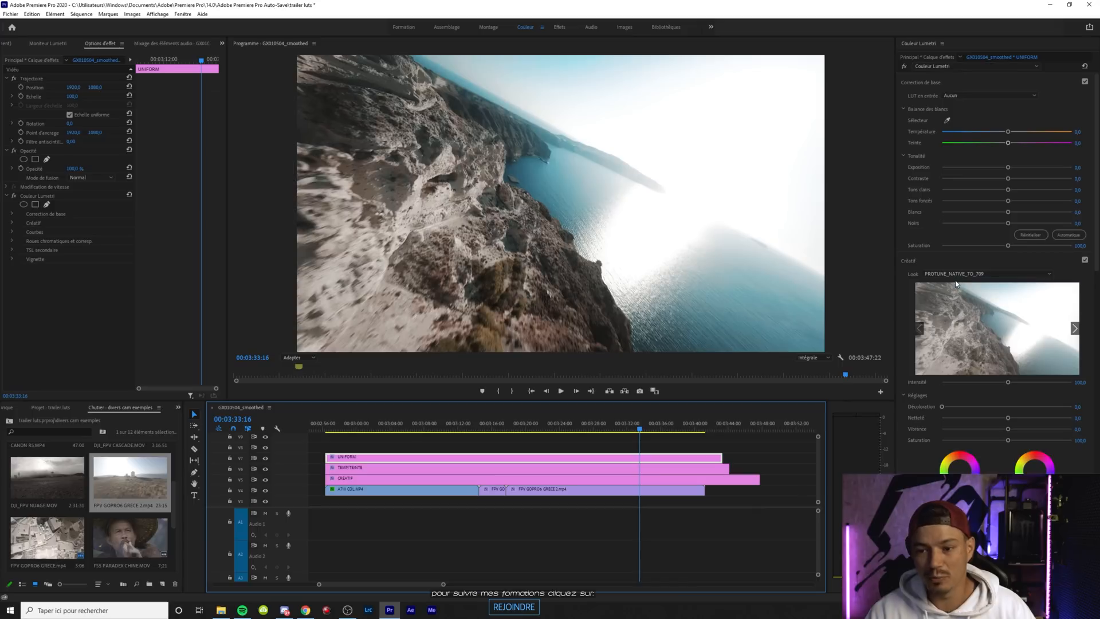
mouse_move(1009, 383)
mouse_down()
mouse_move(938, 386)
mouse_move(1057, 380)
mouse_move(997, 384)
mouse_up()
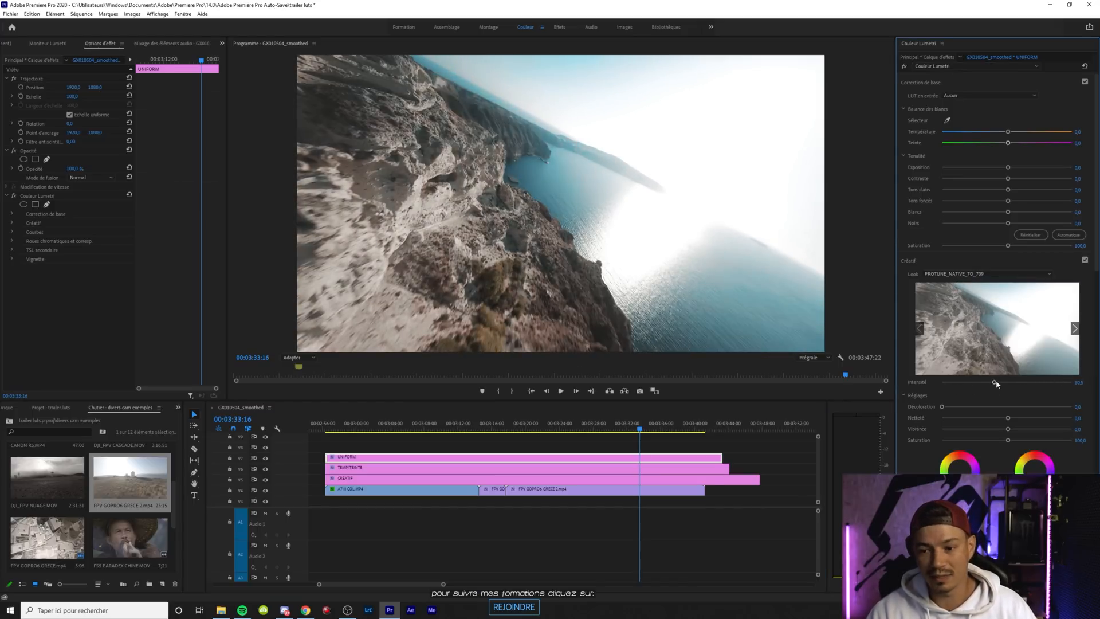
Set the second GoPro clip's contrast to about 55 and highlights to about -48, then play it back and return to 00:03:33:10
click(597, 491)
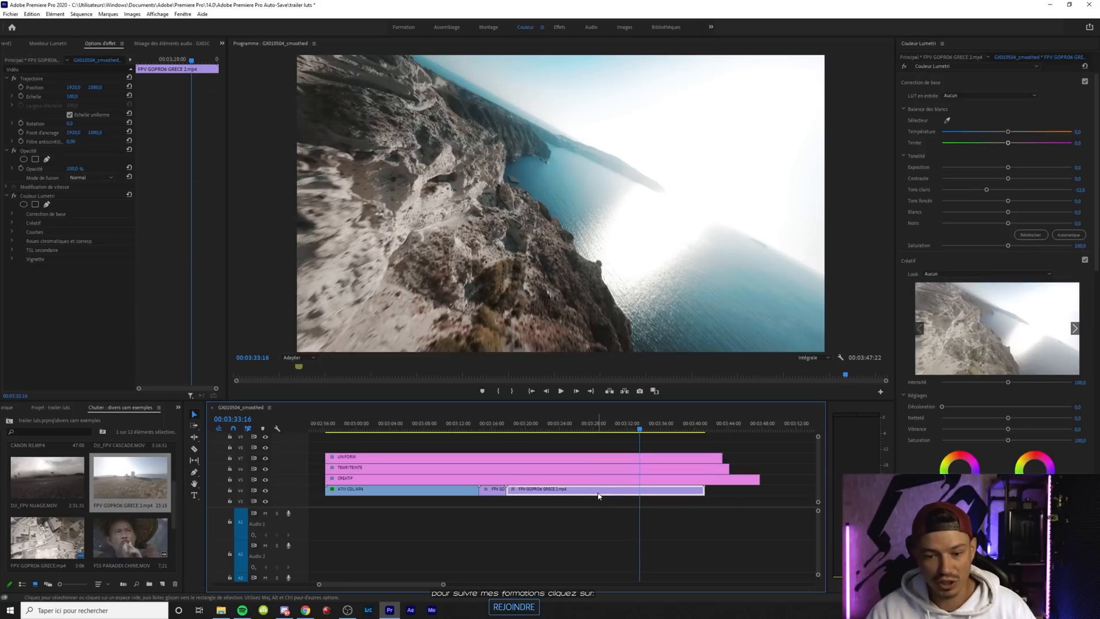
drag(1007, 179, 1030, 179)
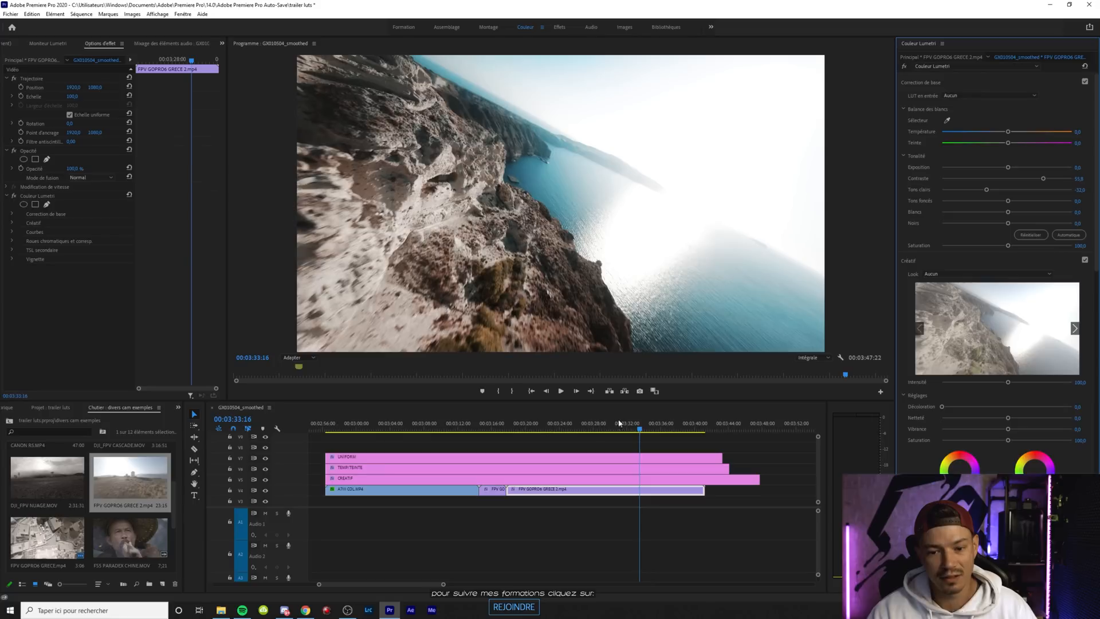
drag(987, 192, 976, 192)
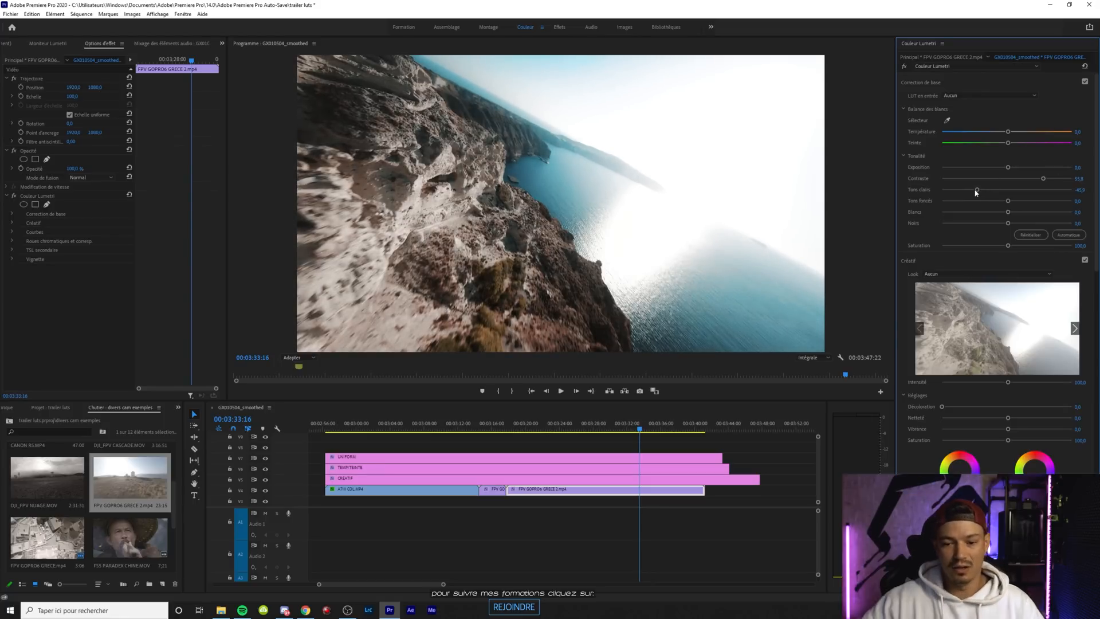
key(space)
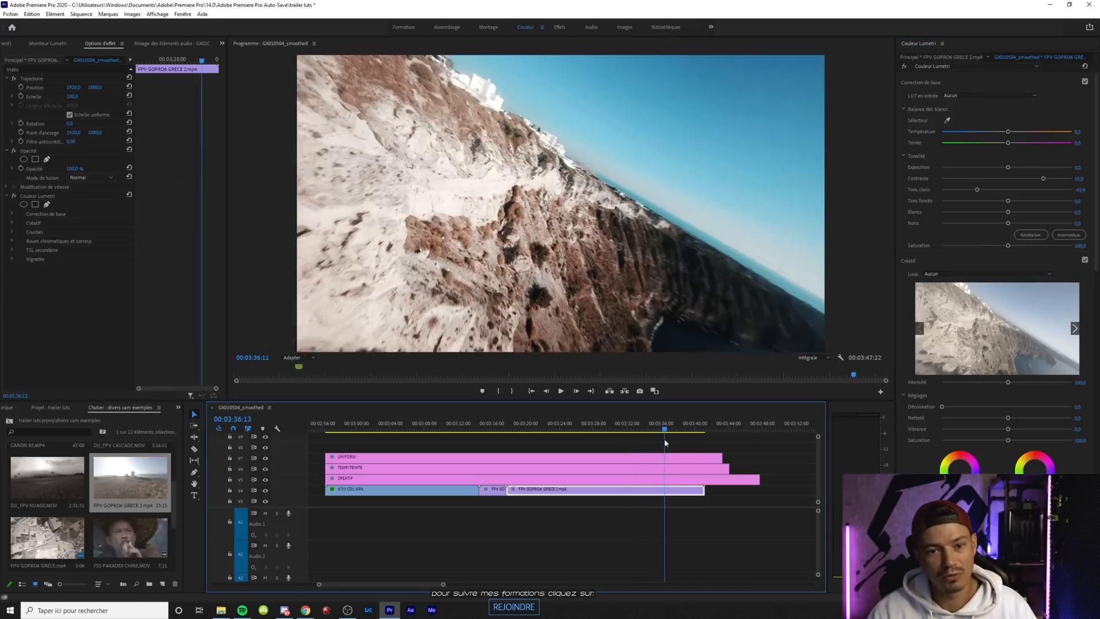
drag(661, 437, 637, 437)
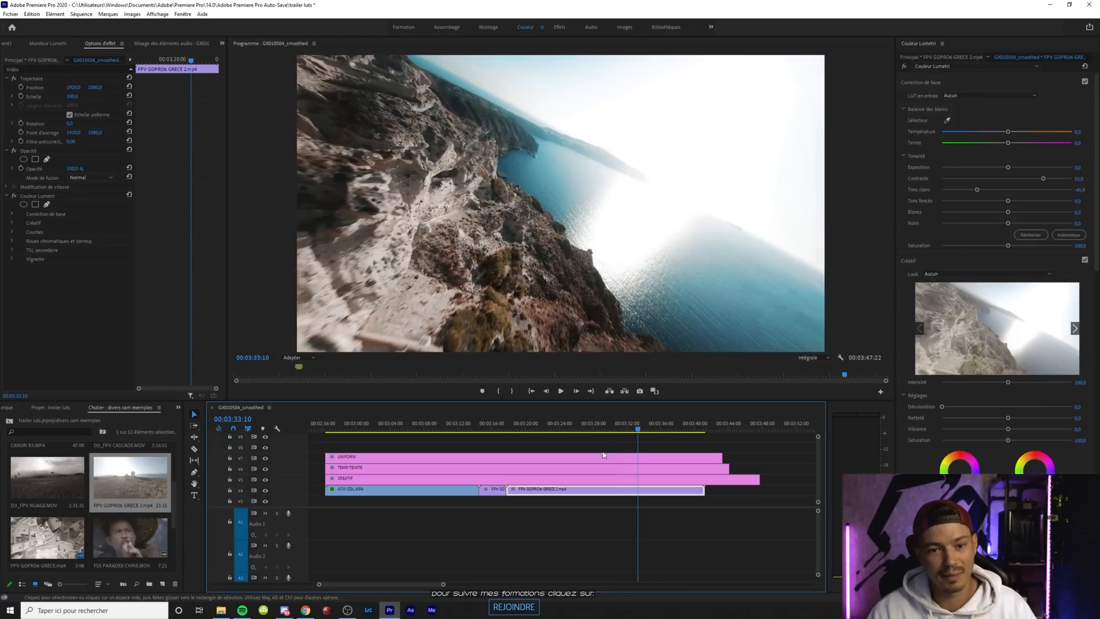
Try shifting the temperature of the TEMP/TEINTE layer above the second GoPro clip
click(548, 476)
click(552, 470)
mouse_move(1008, 133)
mouse_down()
mouse_move(996, 132)
mouse_move(1026, 133)
mouse_move(1010, 133)
mouse_up()
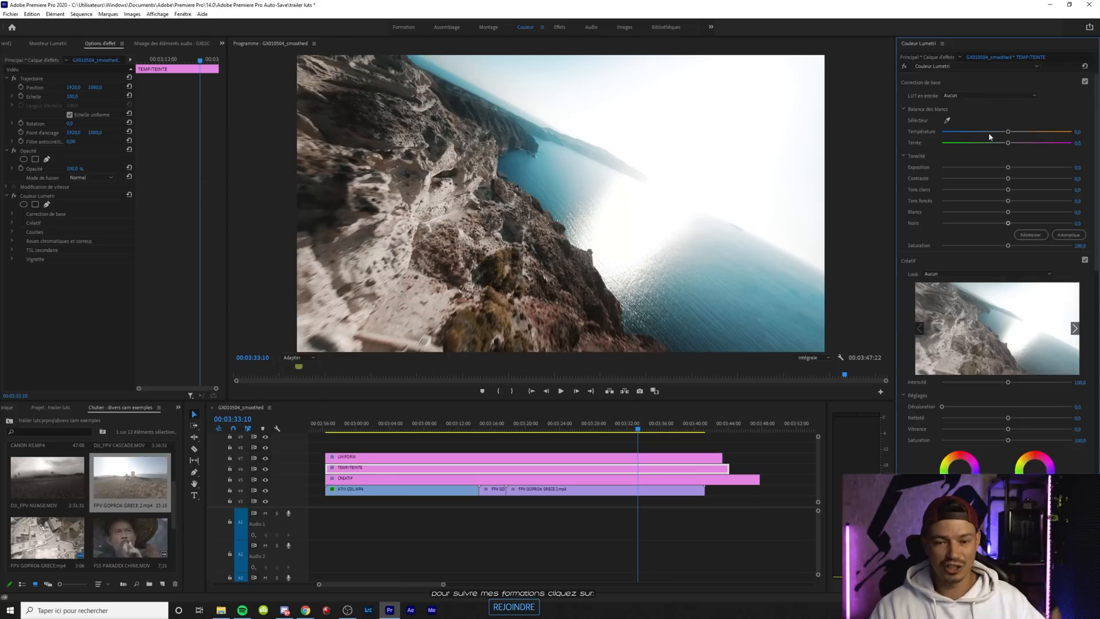
Load TOPAZE.cube from the GOPRO LUT folder as the creative look of the CREATIF layer
click(658, 479)
click(940, 279)
click(957, 298)
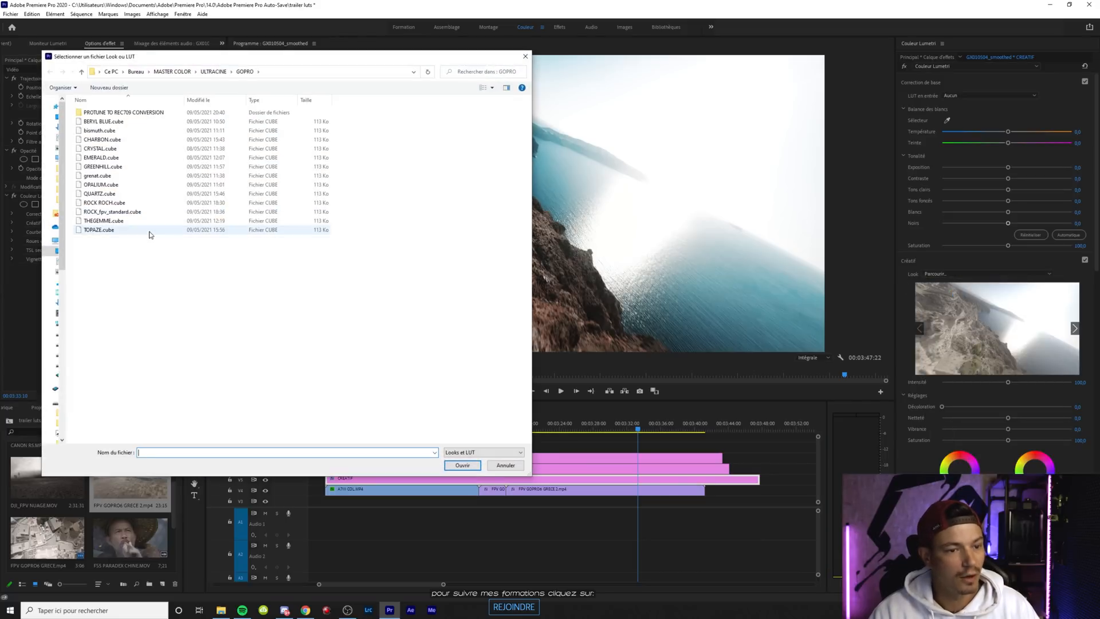
double_click(148, 230)
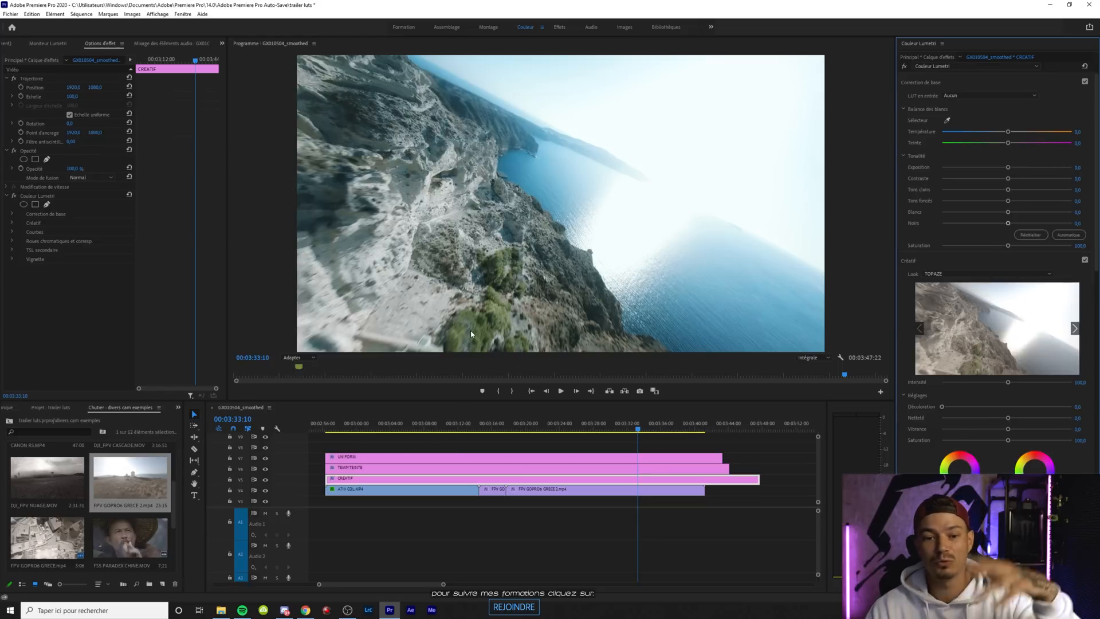
Set the second GoPro clip's highlights to about -28 and shadows to about -33, then review it around 00:03:33:21
click(619, 490)
mouse_move(980, 190)
mouse_down()
mouse_move(1008, 203)
mouse_move(987, 200)
mouse_up()
drag(617, 431, 641, 430)
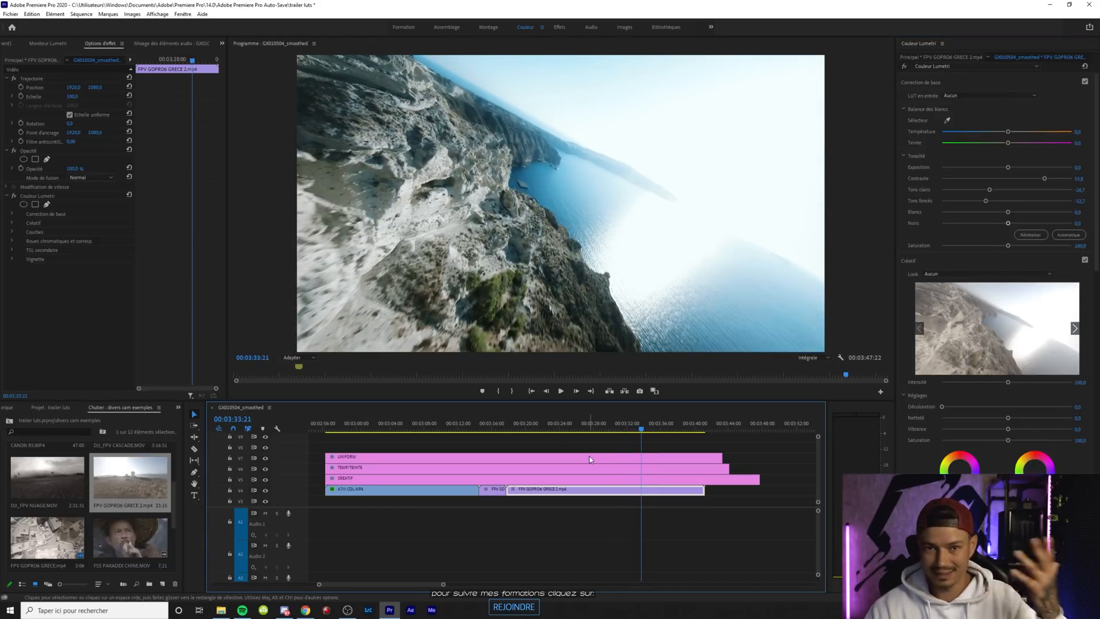
Replace the CREATIF layer's look with BERYL BLUE.cube from the GOPRO LUT folder
click(571, 479)
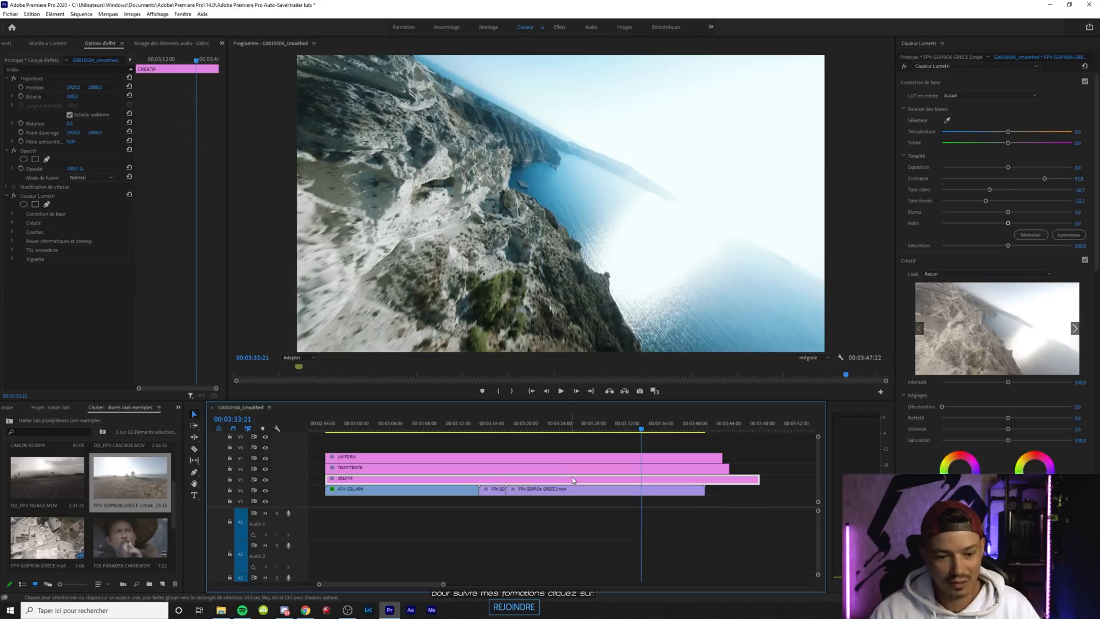
click(943, 274)
click(942, 291)
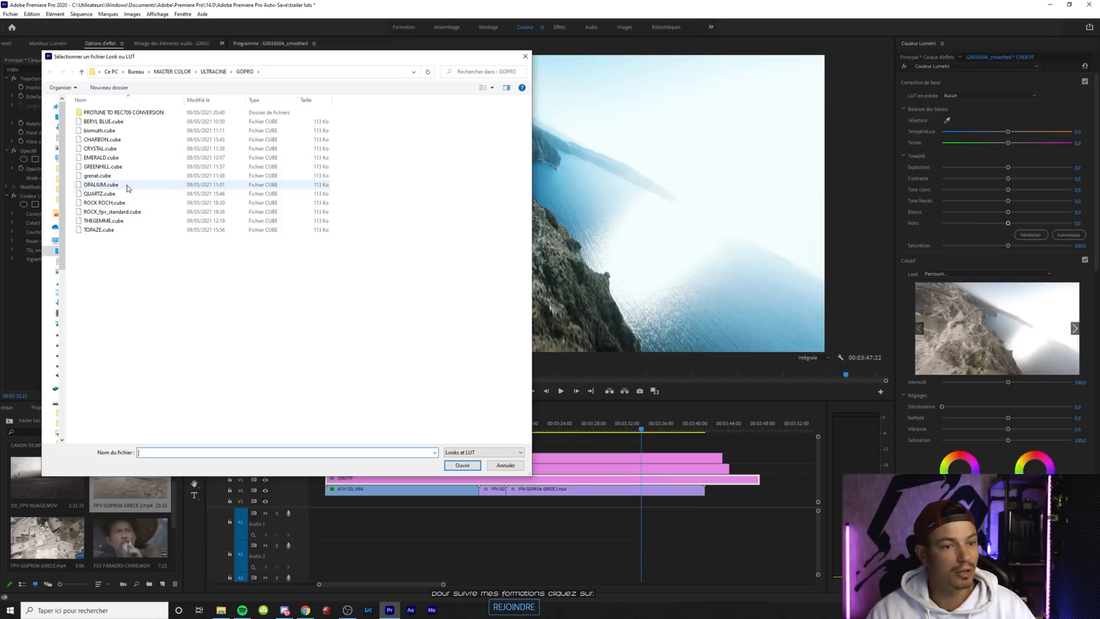
double_click(124, 121)
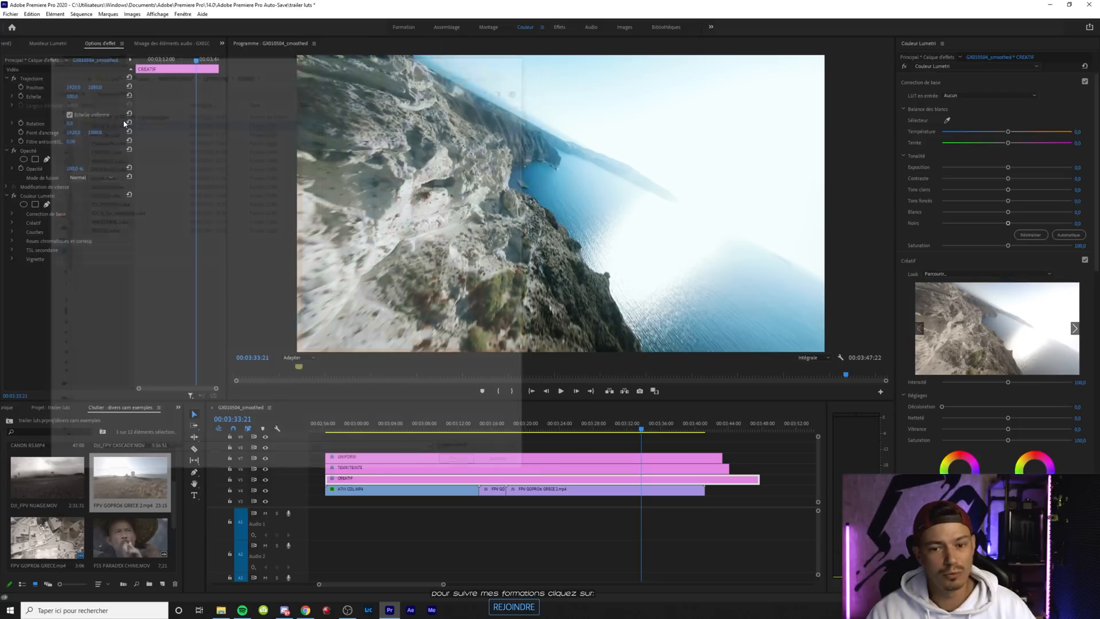
At 00:03:34:17, cool the TEMP/TEINTE layer by setting its temperature to about -20
click(506, 468)
drag(641, 428, 650, 431)
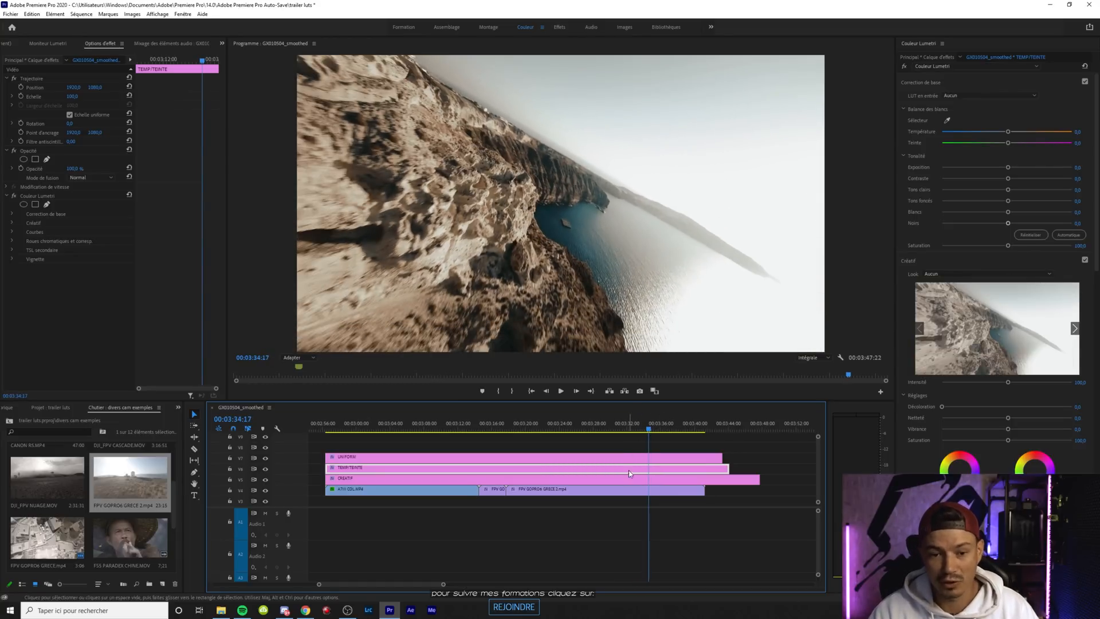
drag(1008, 132, 993, 132)
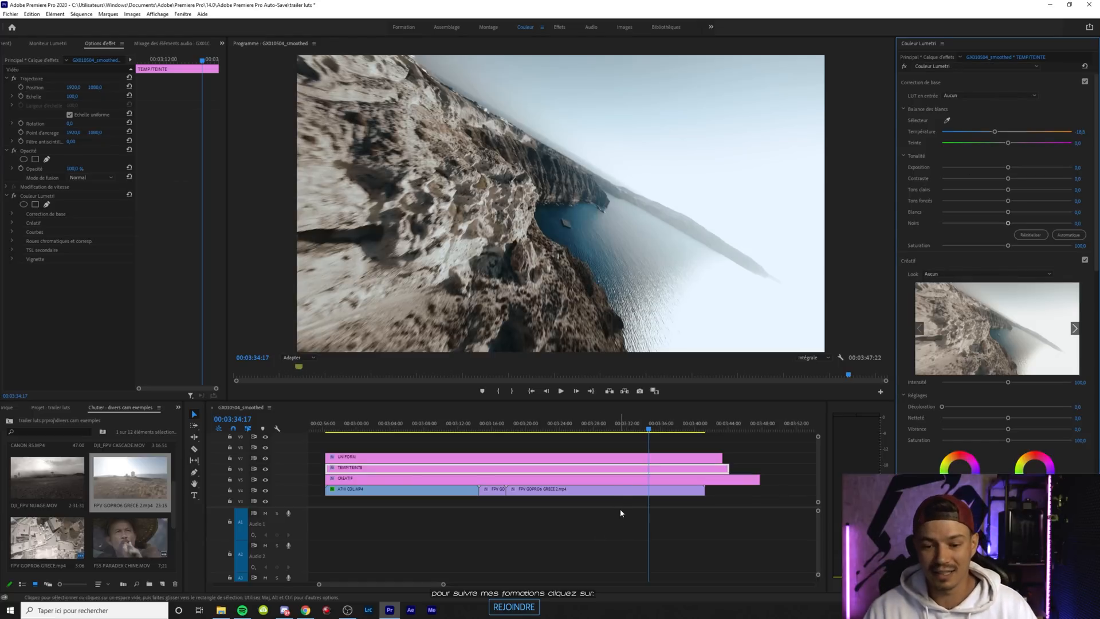
Set the second GoPro clip's contrast to about 10 and shadows and whites to about -8, and try the UNIFORM layer's look intensity
click(627, 489)
drag(1044, 178, 1001, 209)
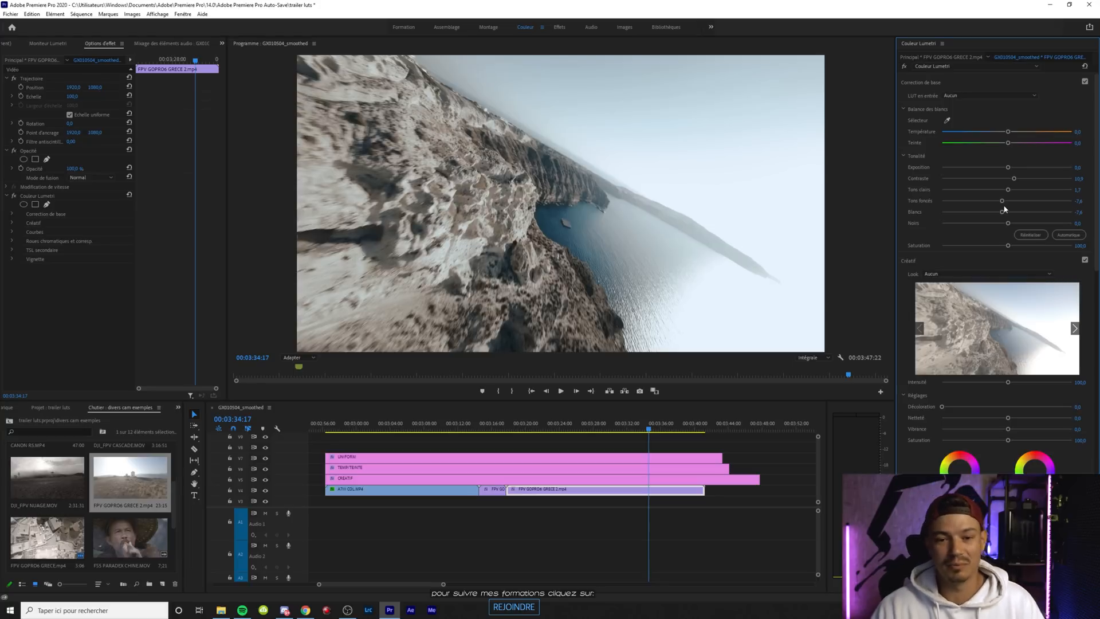
click(637, 458)
mouse_move(1007, 383)
mouse_down()
mouse_move(1047, 386)
mouse_move(954, 390)
mouse_move(1030, 396)
mouse_move(1008, 387)
mouse_up()
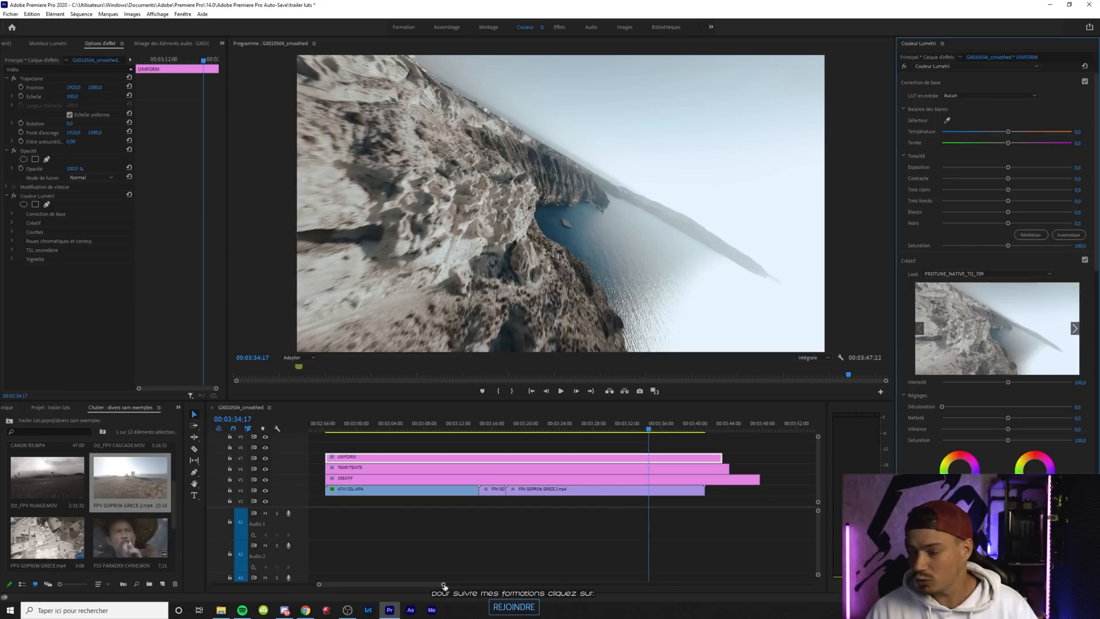
Add XIAOMI MI 11 ULTRA.mp4 to the sequence after the second GoPro clip and show its frame at 00:04:23:01
drag(444, 585, 514, 585)
scroll(124, 514, down, 2)
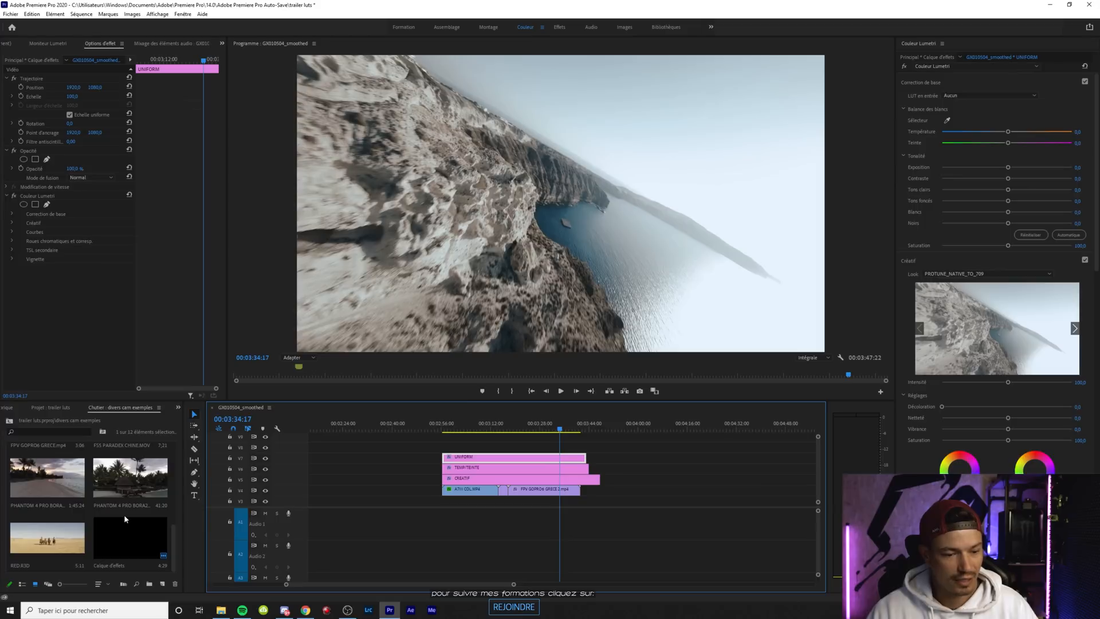
scroll(123, 515, up, 3)
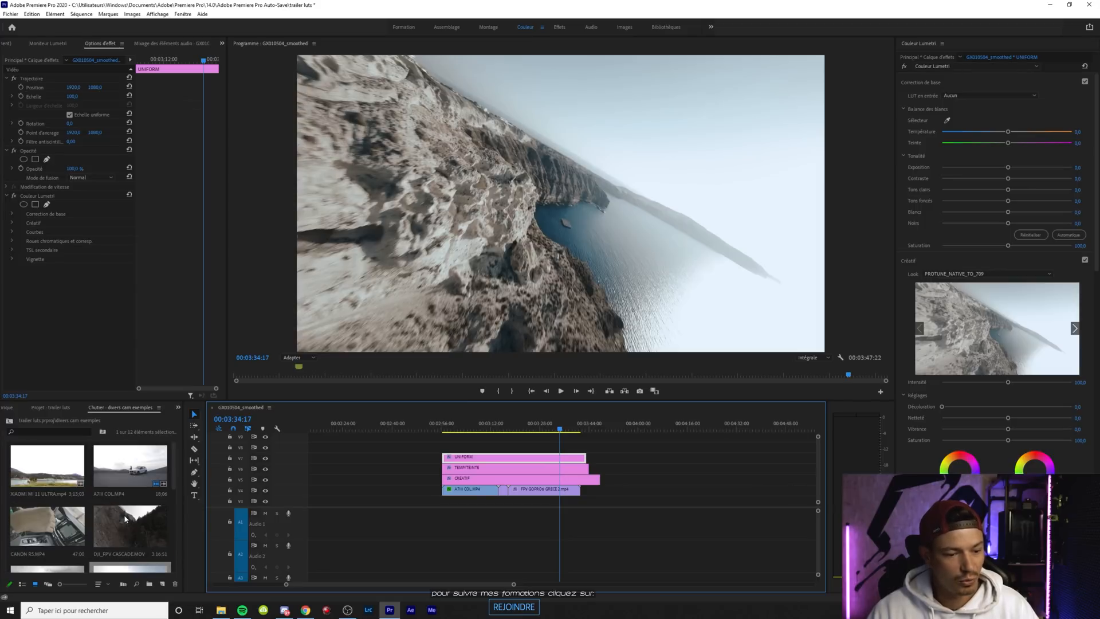
scroll(126, 506, down, 1)
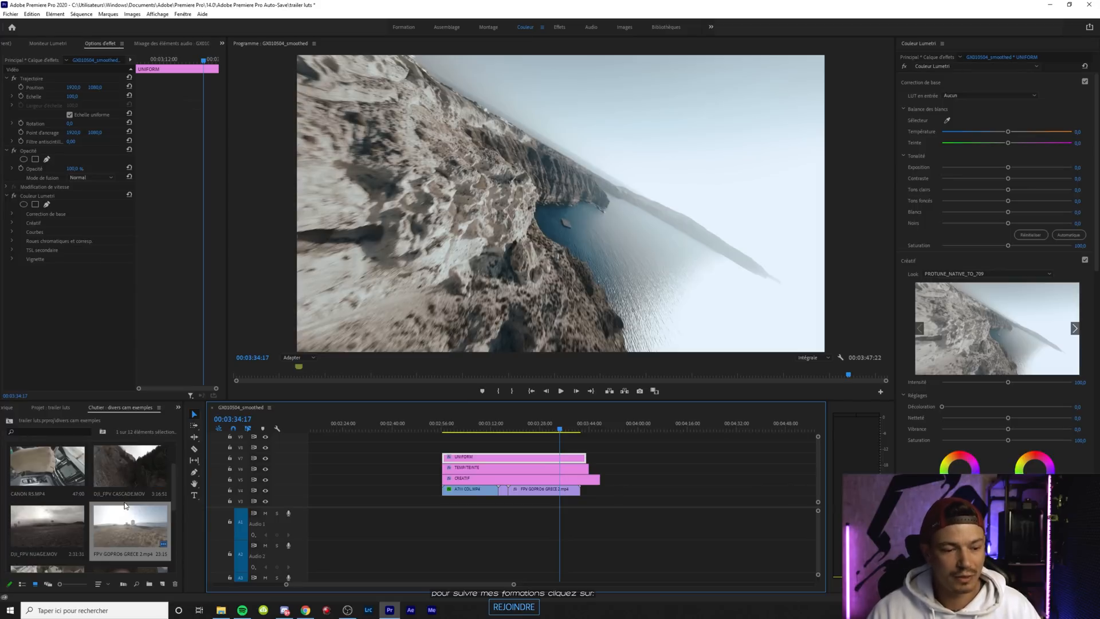
scroll(124, 498, up, 1)
click(26, 465)
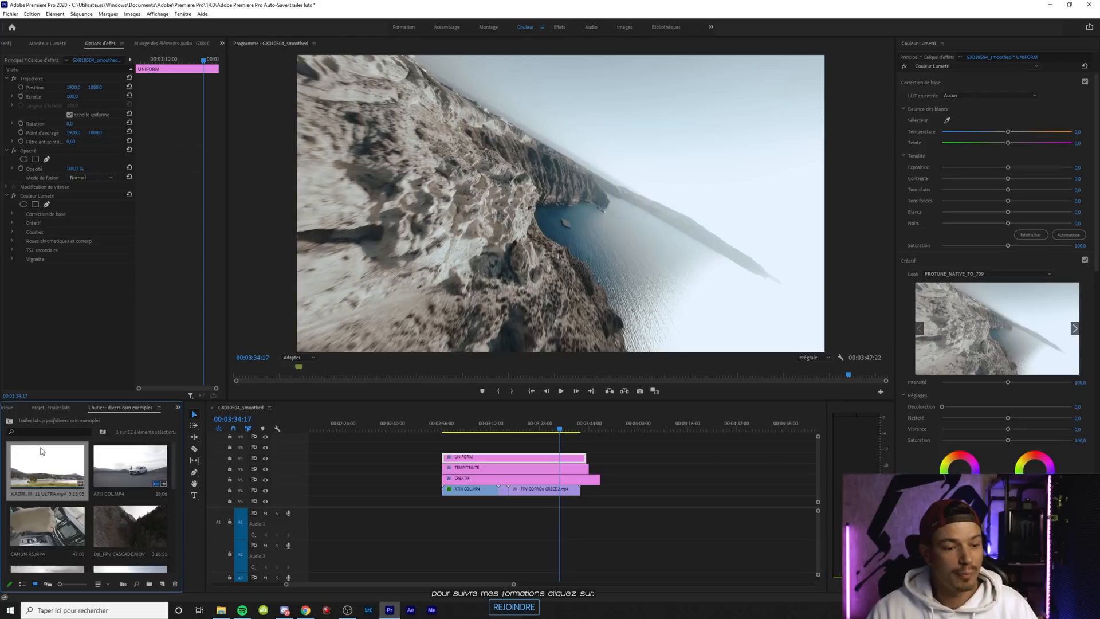
drag(33, 470, 590, 490)
drag(484, 584, 575, 584)
click(617, 425)
drag(617, 425, 620, 425)
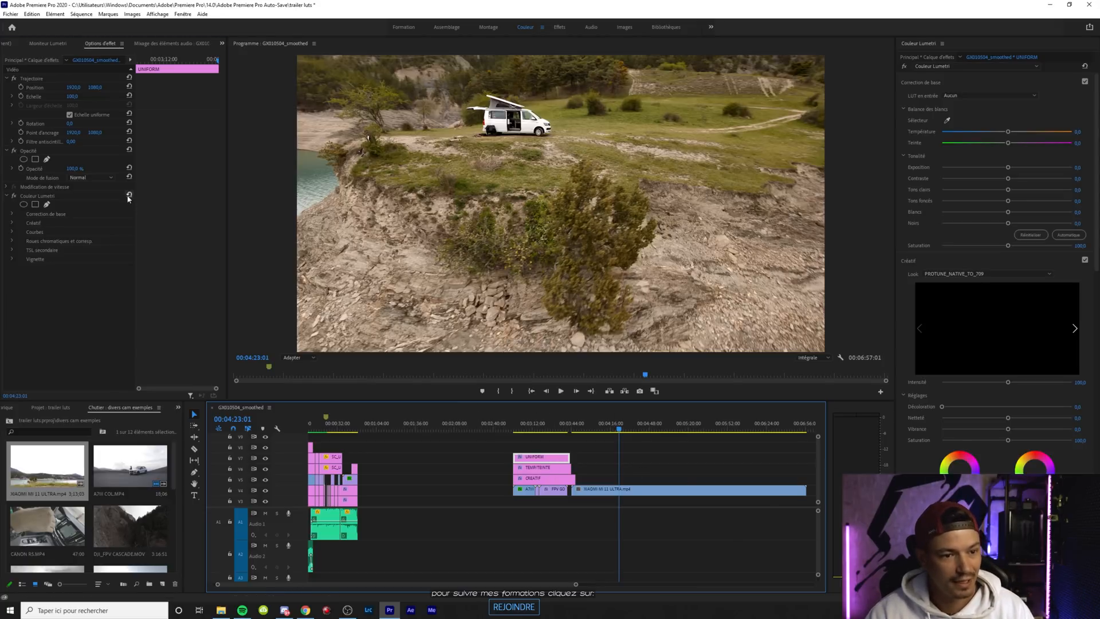
Reset the Lumetri colour on the UNIFORM, TEMP/TEINTE and CREATIF layers and extend all three over the Xiaomi clip
click(549, 469)
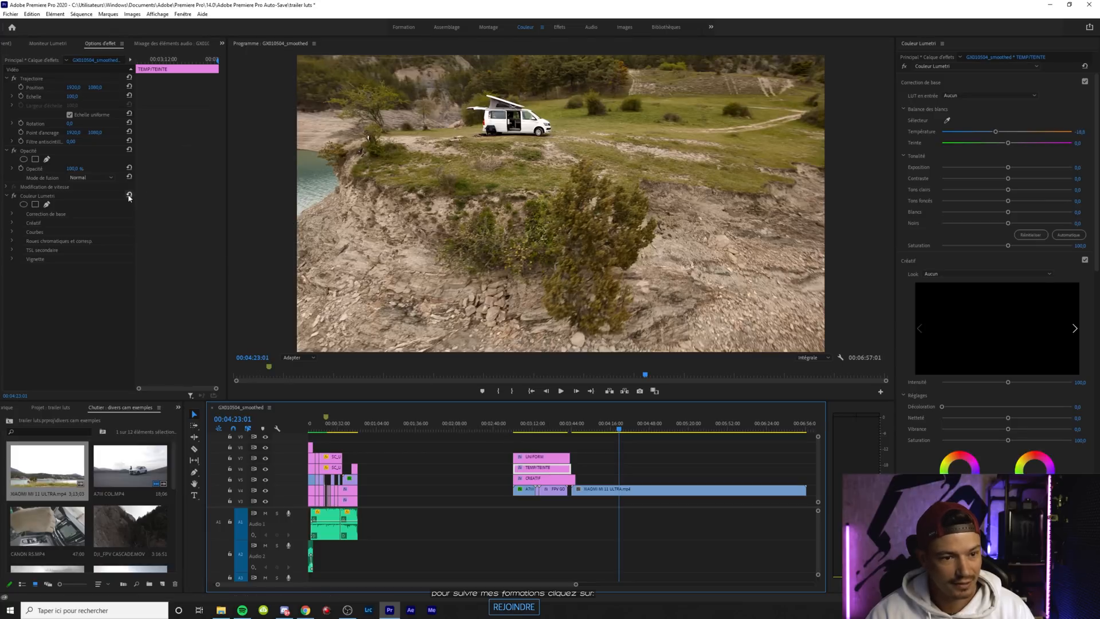
click(555, 480)
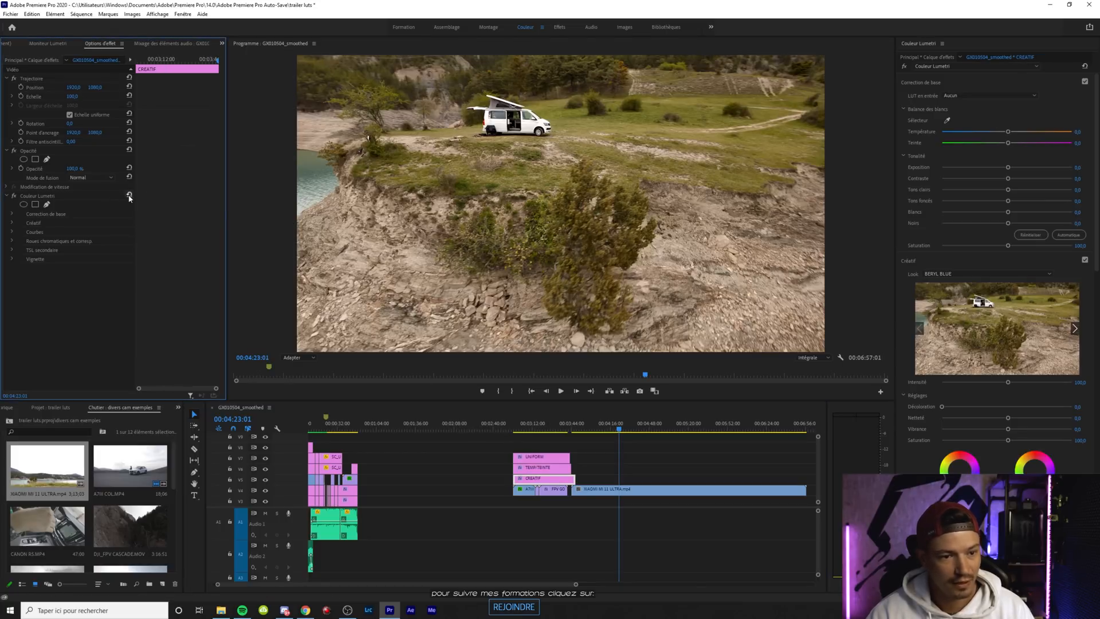
drag(579, 478, 705, 474)
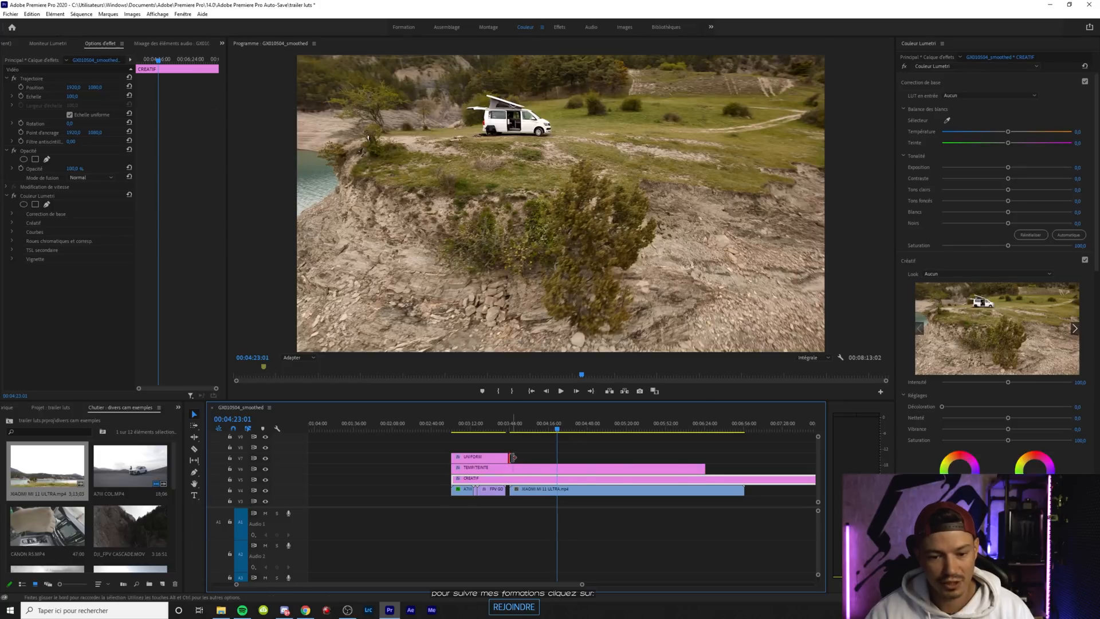
drag(508, 456, 674, 457)
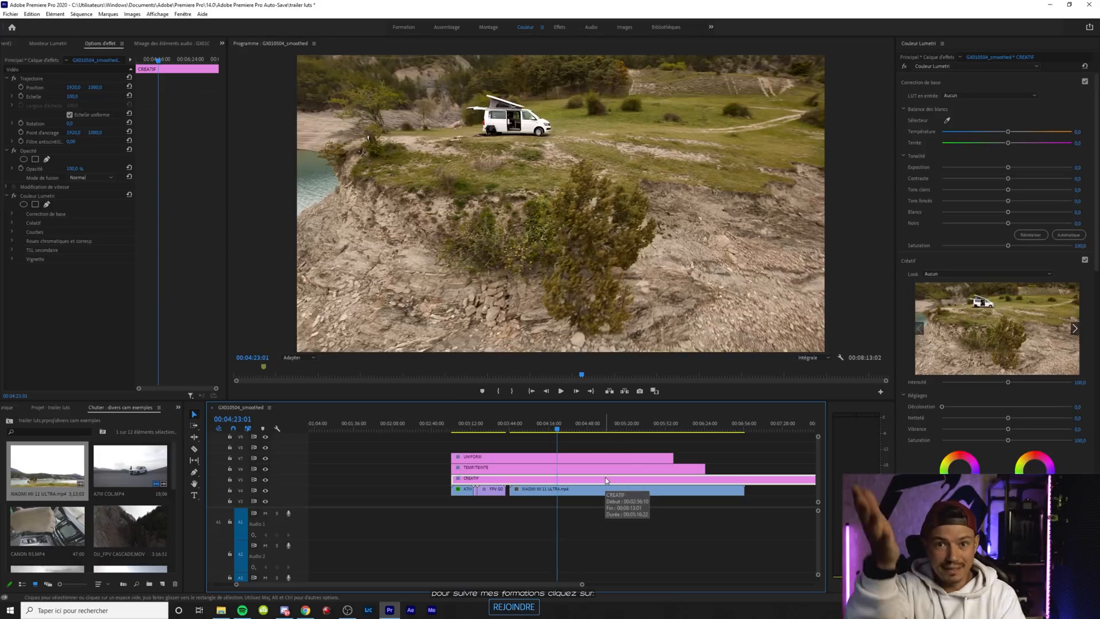
Play two passages of the Xiaomi clip to review its ungraded image, stopping at 00:04:45:06
drag(558, 426, 553, 425)
key(space)
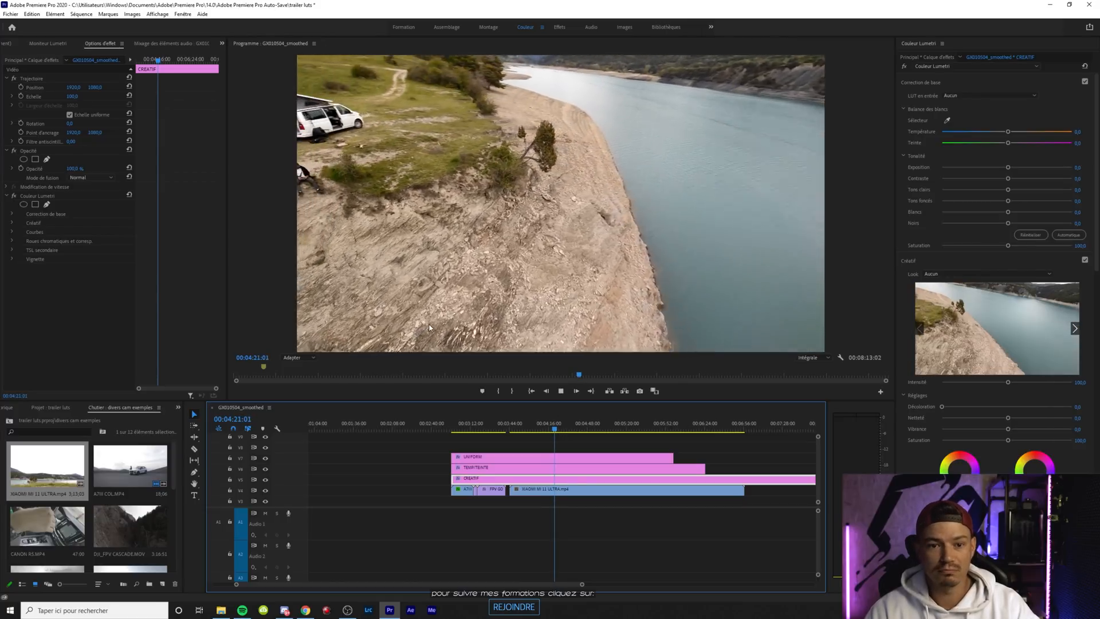
key(space)
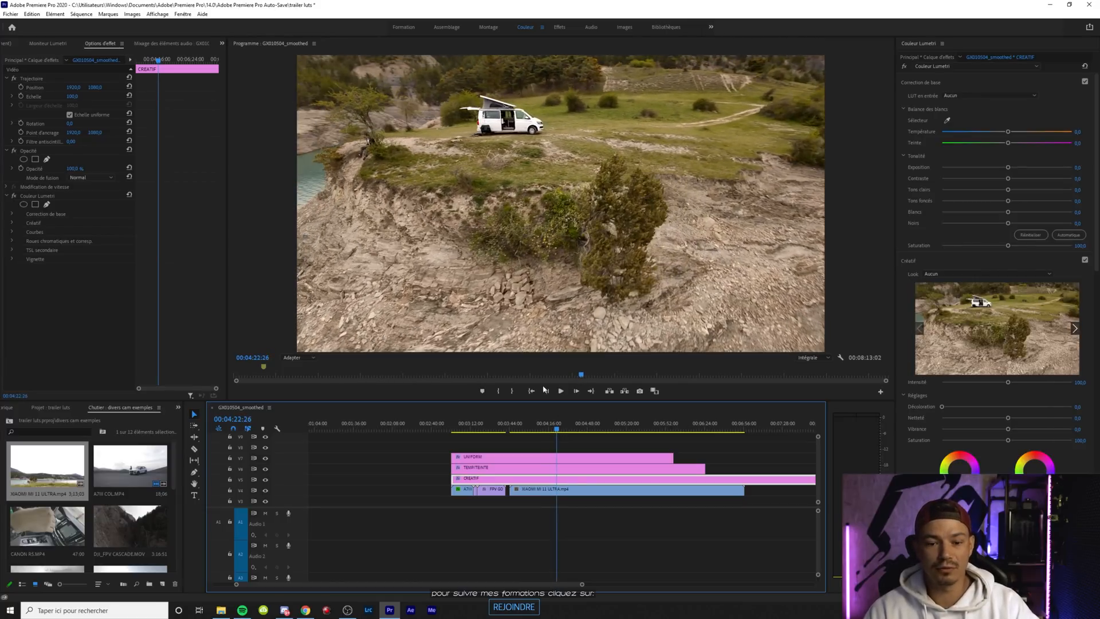
drag(584, 430, 580, 434)
key(space)
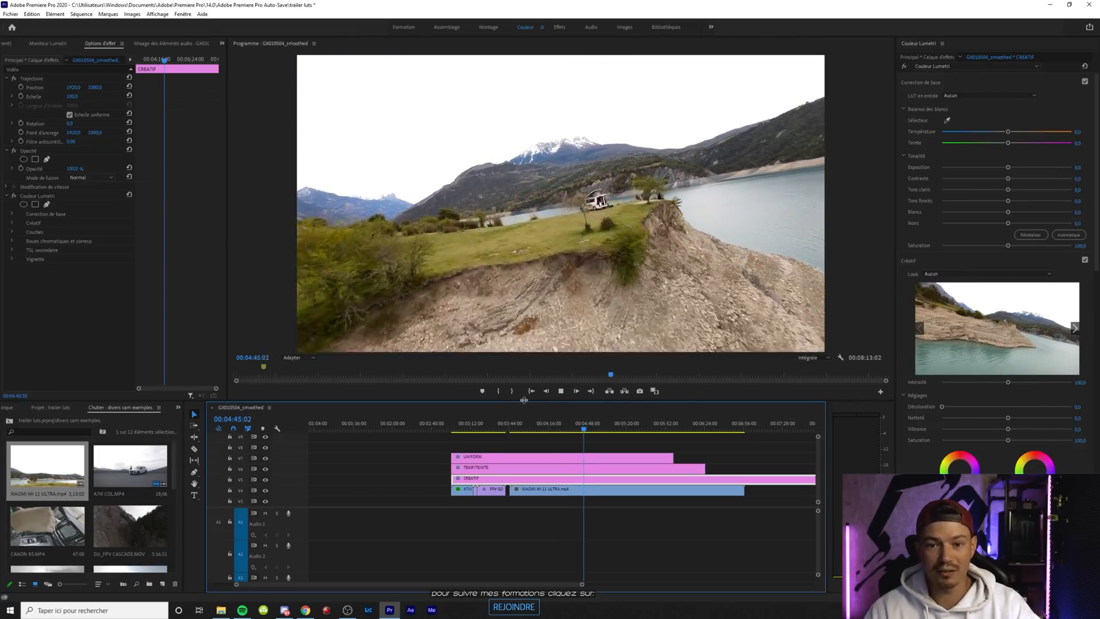
key(space)
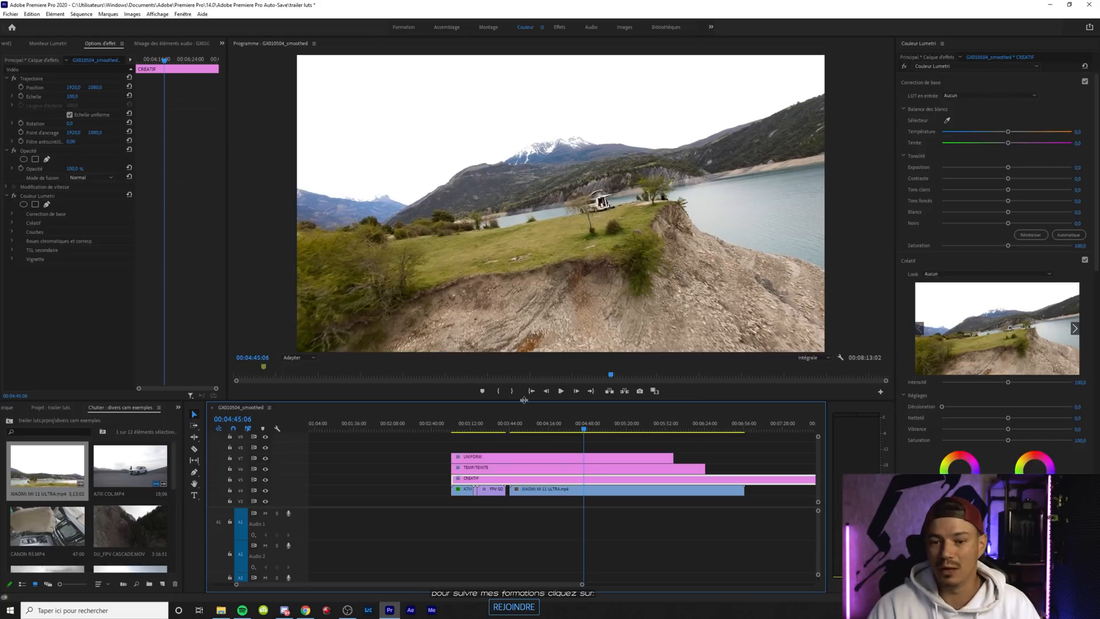
Load OPALIUM.cube from the ULTRACINE SMARTPHONE STANDARD folder as the look of the CREATIF layer
click(575, 467)
click(500, 477)
click(955, 273)
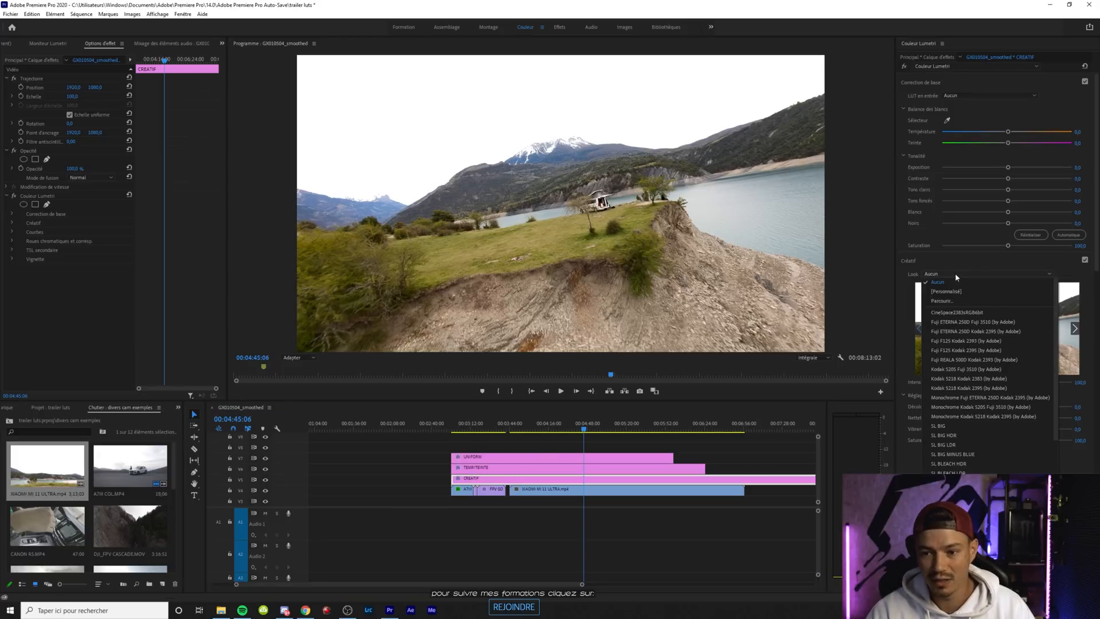
click(946, 302)
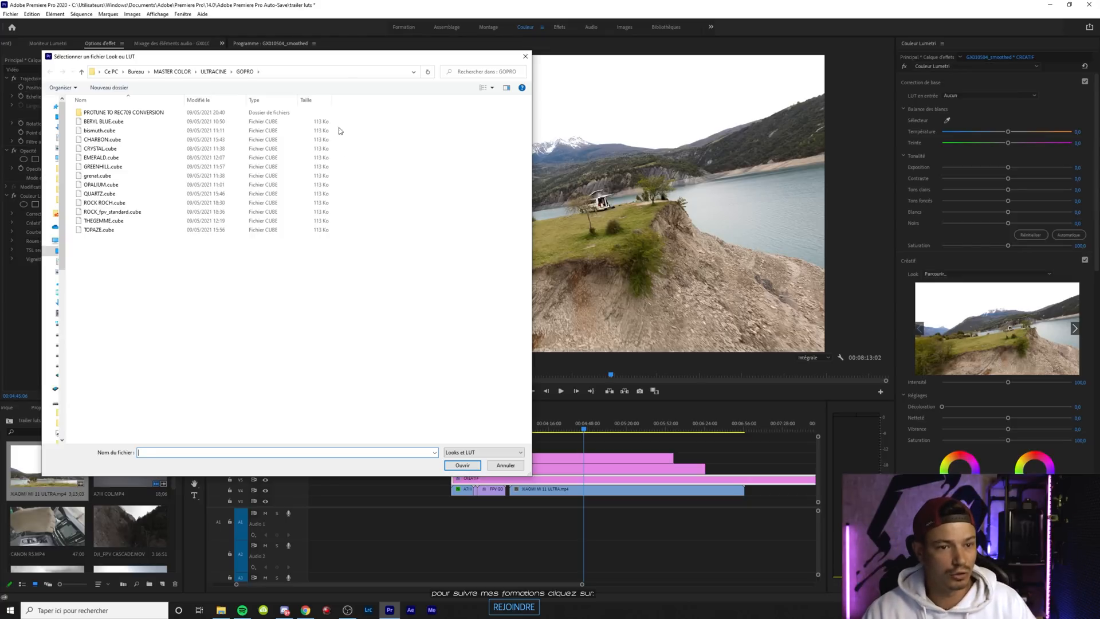
click(213, 72)
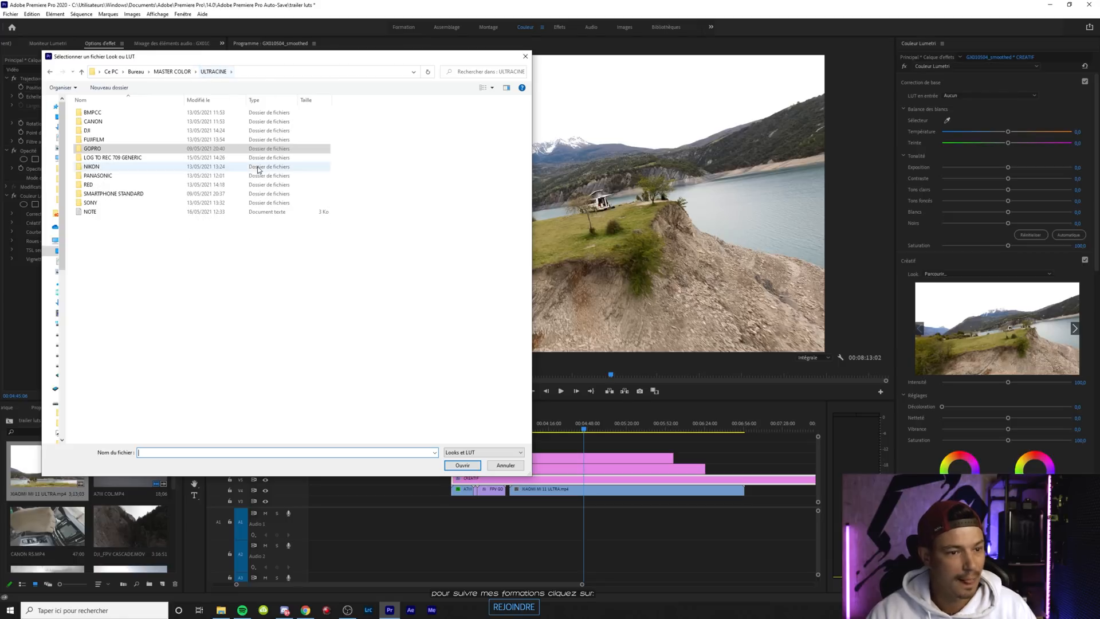
double_click(153, 192)
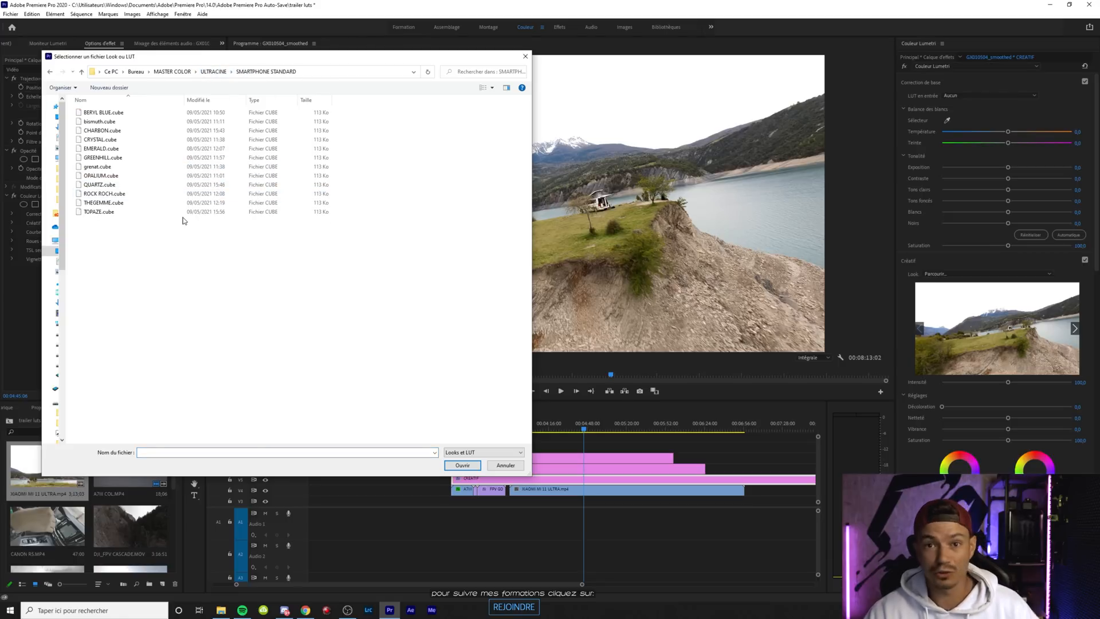
double_click(117, 177)
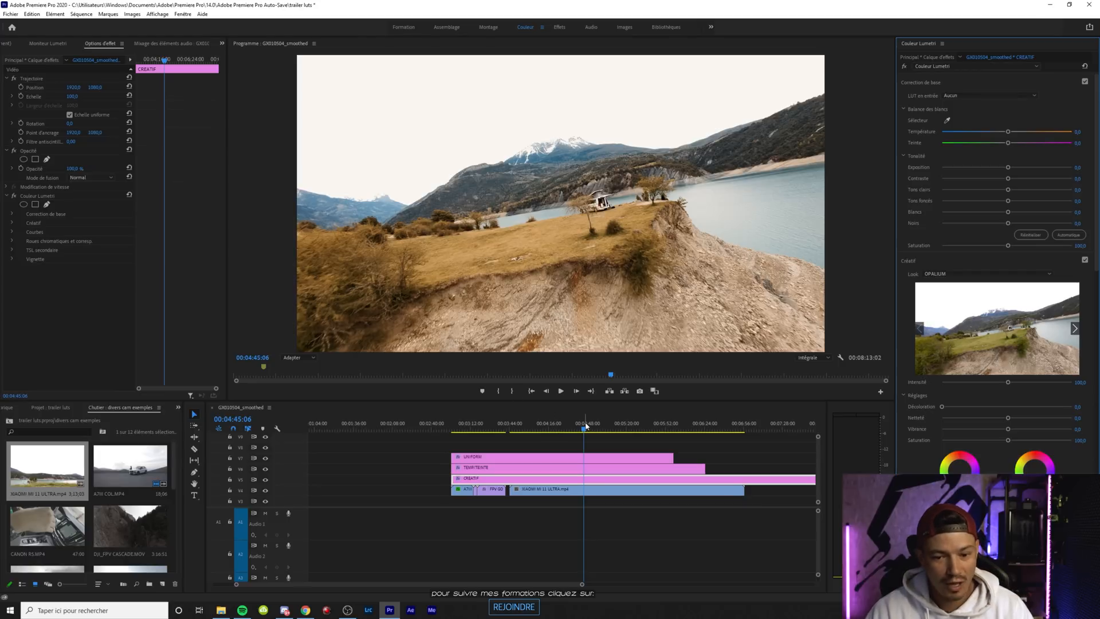
At 00:04:44:15, lower the Xiaomi clip's highlights to about -29 and leave its shadows at the default
mouse_move(585, 427)
mouse_down()
mouse_move(598, 425)
mouse_move(585, 422)
mouse_up()
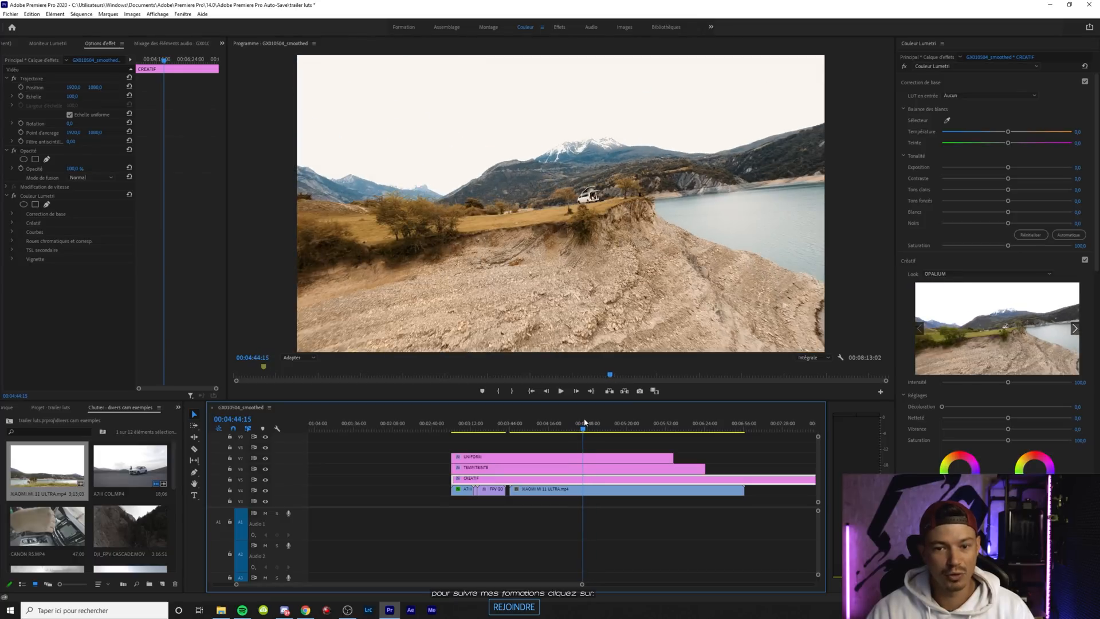
click(554, 491)
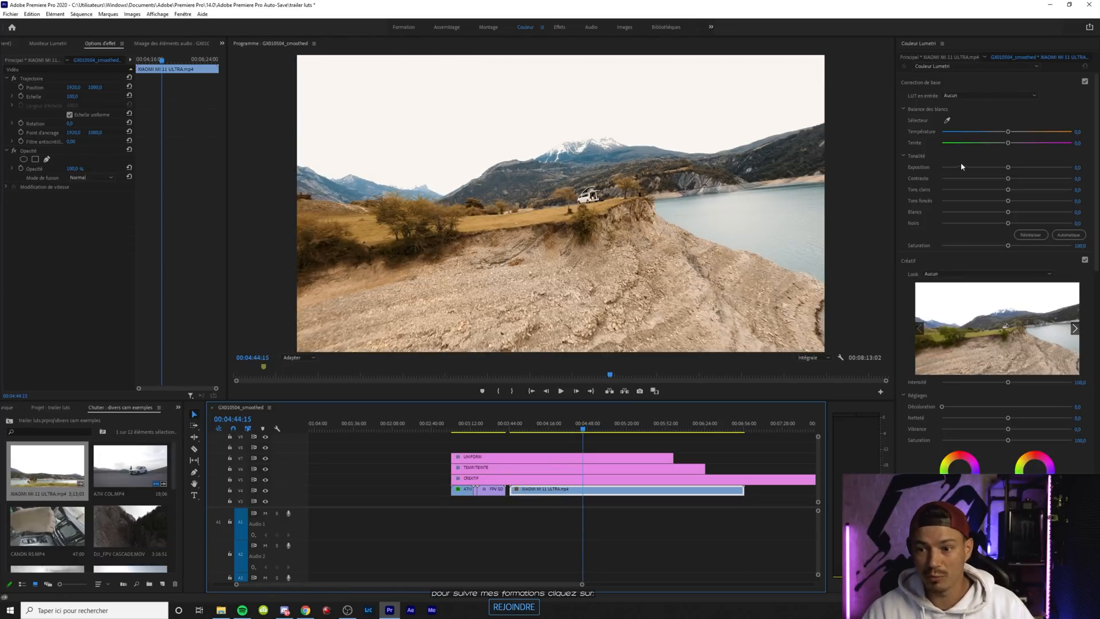
mouse_move(1011, 191)
mouse_down()
mouse_move(980, 191)
mouse_move(1032, 199)
mouse_move(987, 201)
mouse_move(985, 179)
mouse_move(1059, 190)
mouse_move(1010, 180)
mouse_move(966, 202)
mouse_move(1038, 203)
mouse_move(1006, 200)
mouse_up()
double_click(1007, 202)
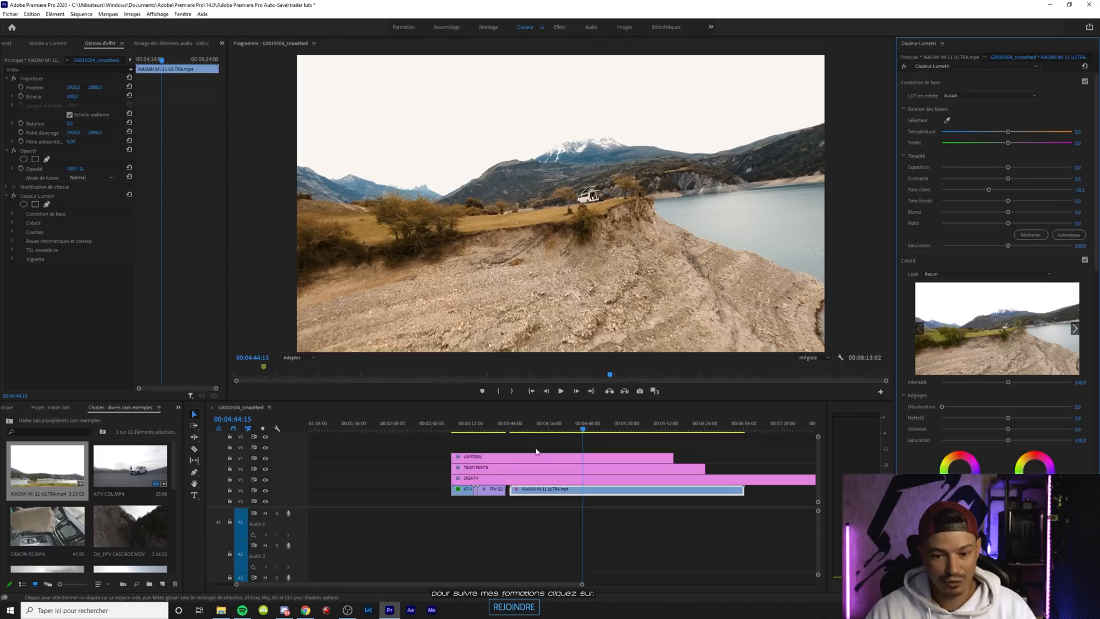
At 00:04:55:24, try varying the intensity of the CREATIF layer's OPALIUM look
mouse_move(591, 423)
mouse_down()
mouse_move(619, 423)
mouse_move(599, 427)
mouse_up()
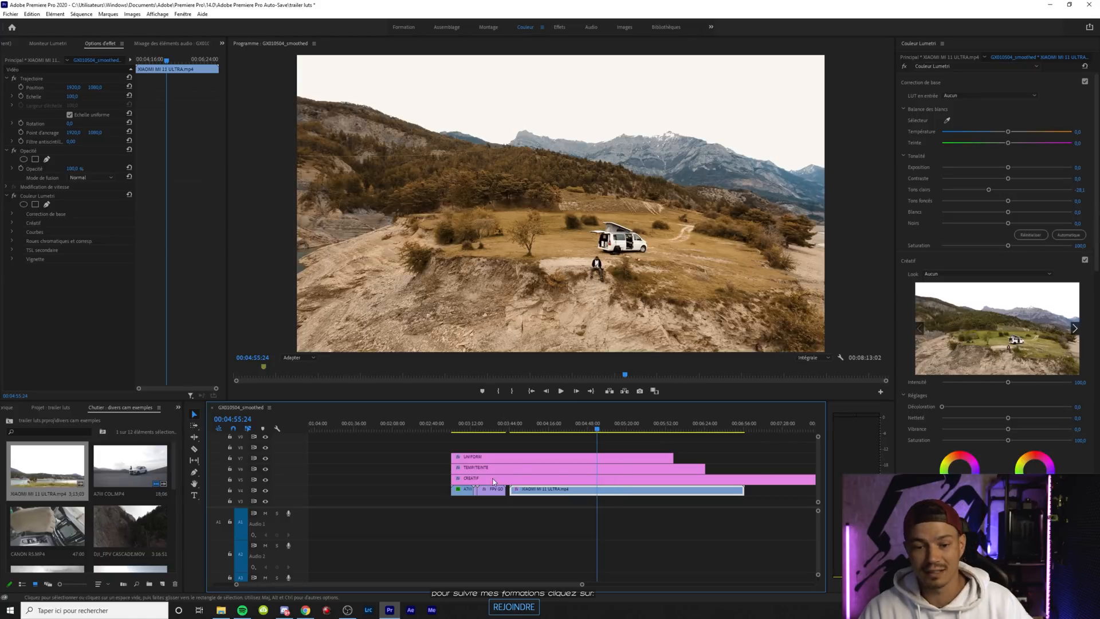
click(510, 479)
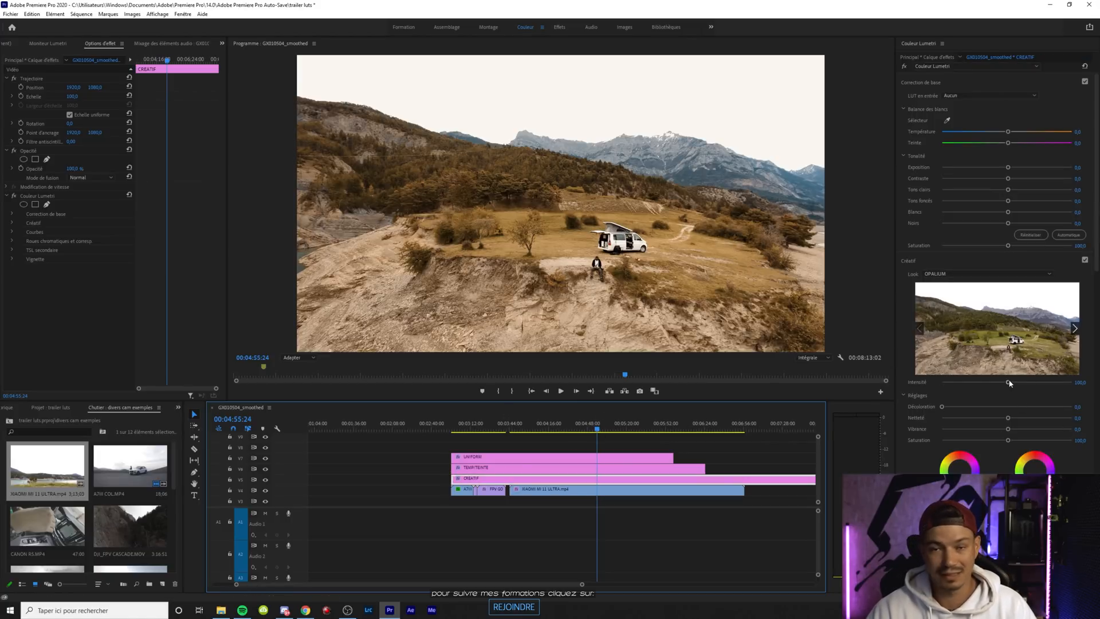
mouse_move(1008, 381)
mouse_down()
mouse_move(954, 380)
mouse_move(1003, 386)
mouse_up()
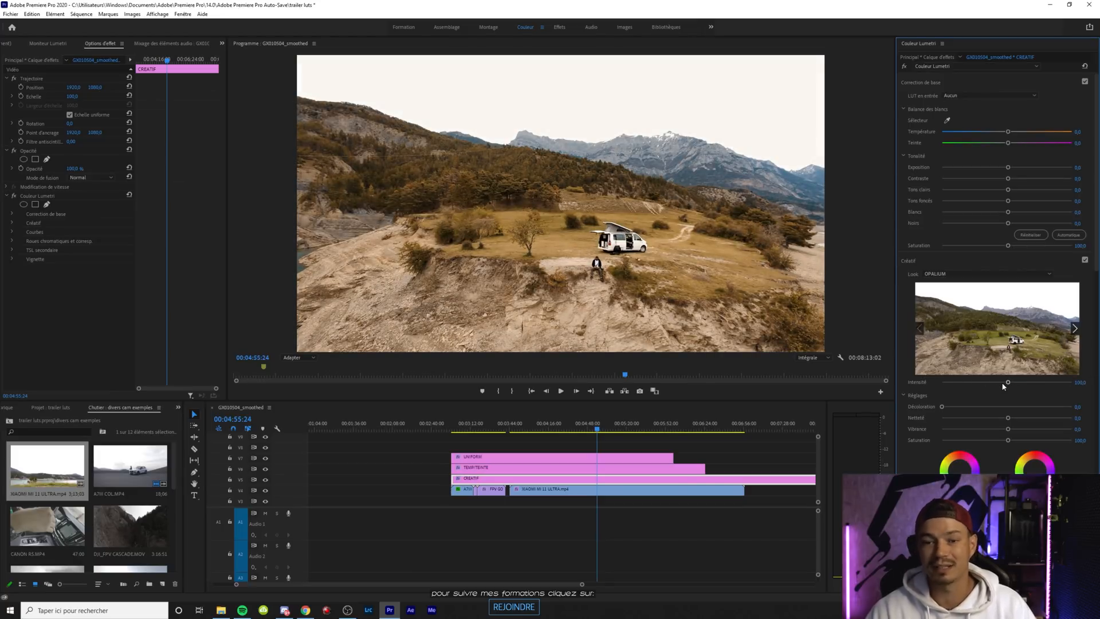
Load CRYSTAL.cube from the SMARTPHONE STANDARD folder as the look of the CREATIF layer
click(951, 274)
click(945, 295)
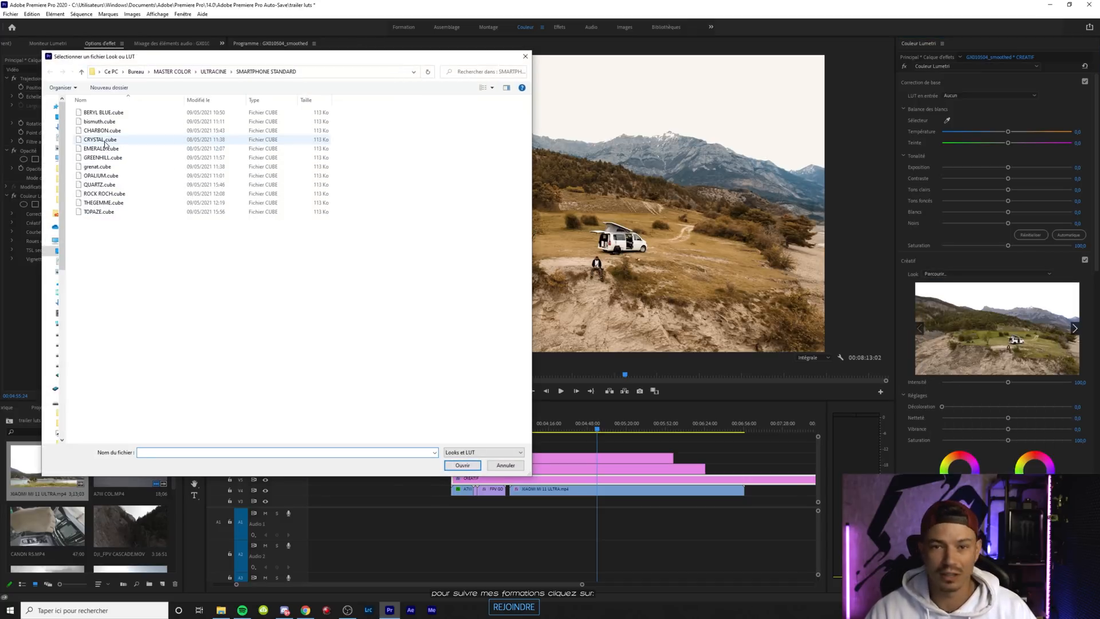
double_click(100, 140)
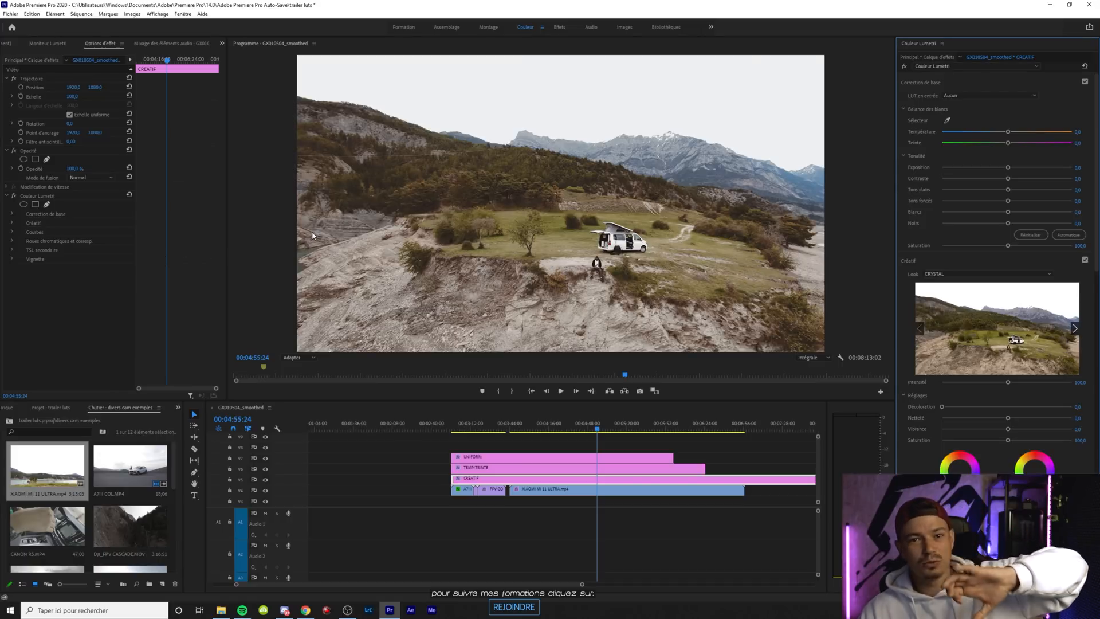
Replace the CREATIF layer's look with TOPAZE, and hide and reshow the layer's track to compare the image
click(934, 273)
click(940, 284)
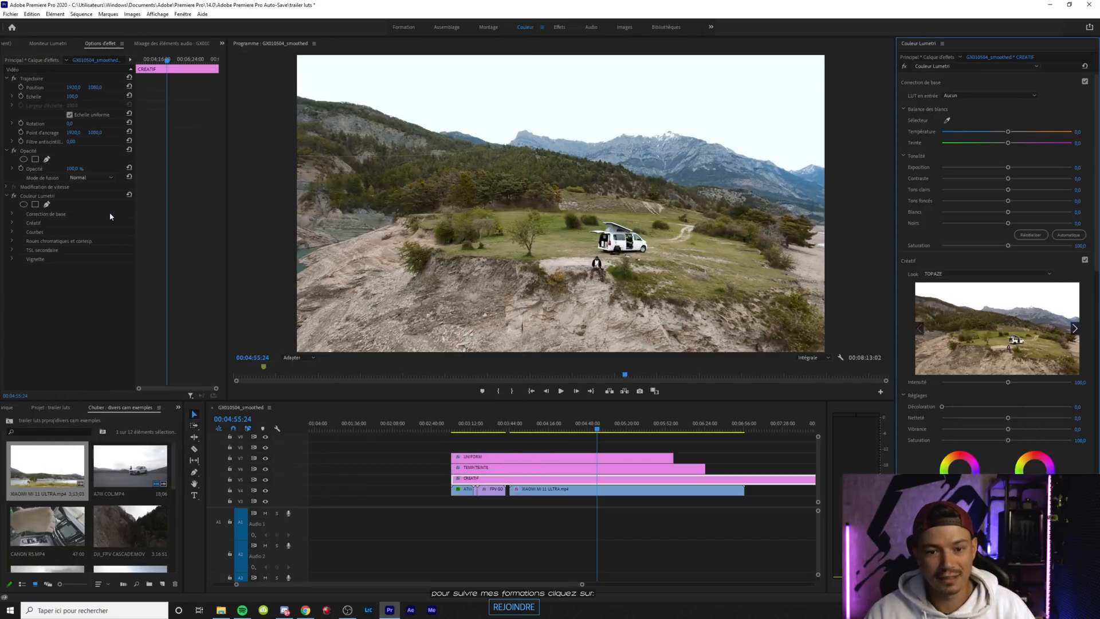
click(266, 480)
click(266, 479)
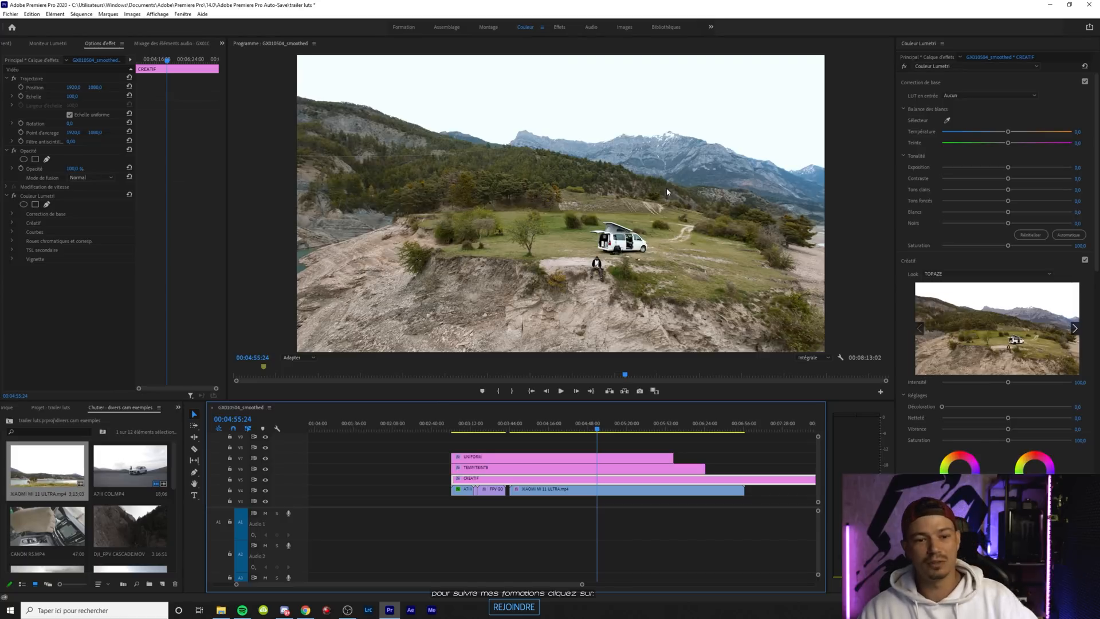
Raise the Xiaomi clip's contrast to about 44 and check the graded image at full-screen size
click(628, 490)
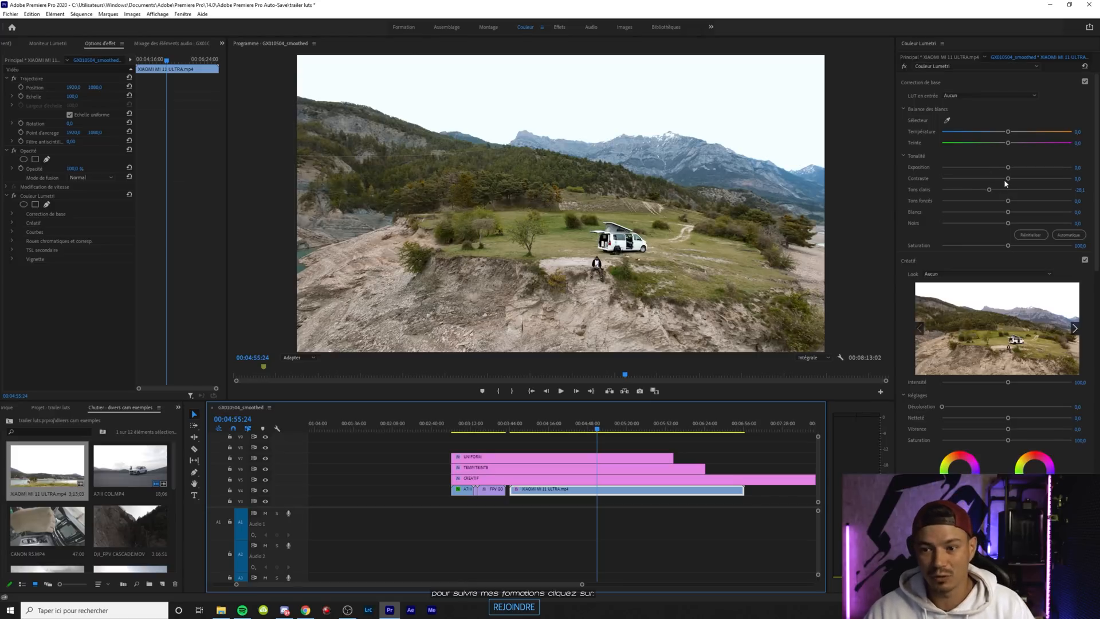
drag(1008, 178, 1036, 179)
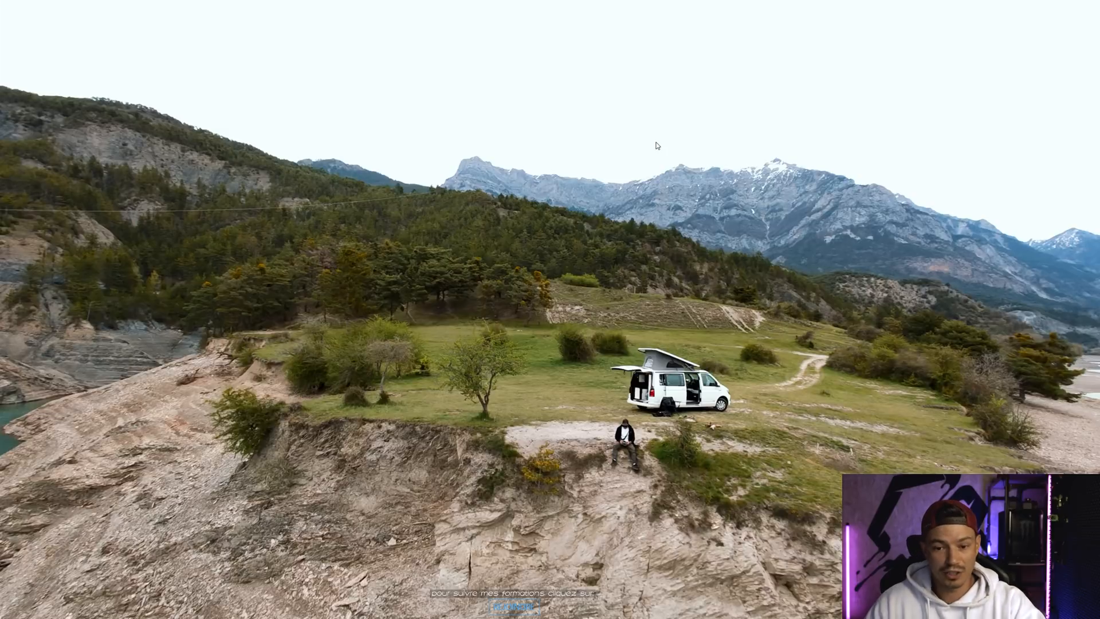
key(ctrl+grave)
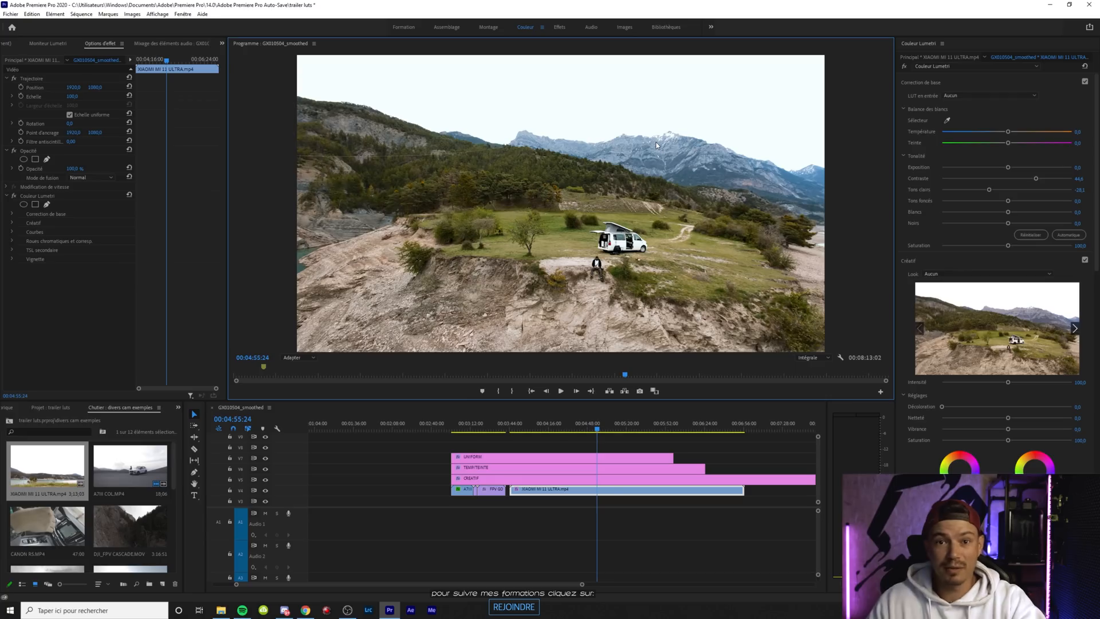
Load THEGEMME.cube from the SMARTPHONE STANDARD folder as the look of the CREATIF layer
click(575, 481)
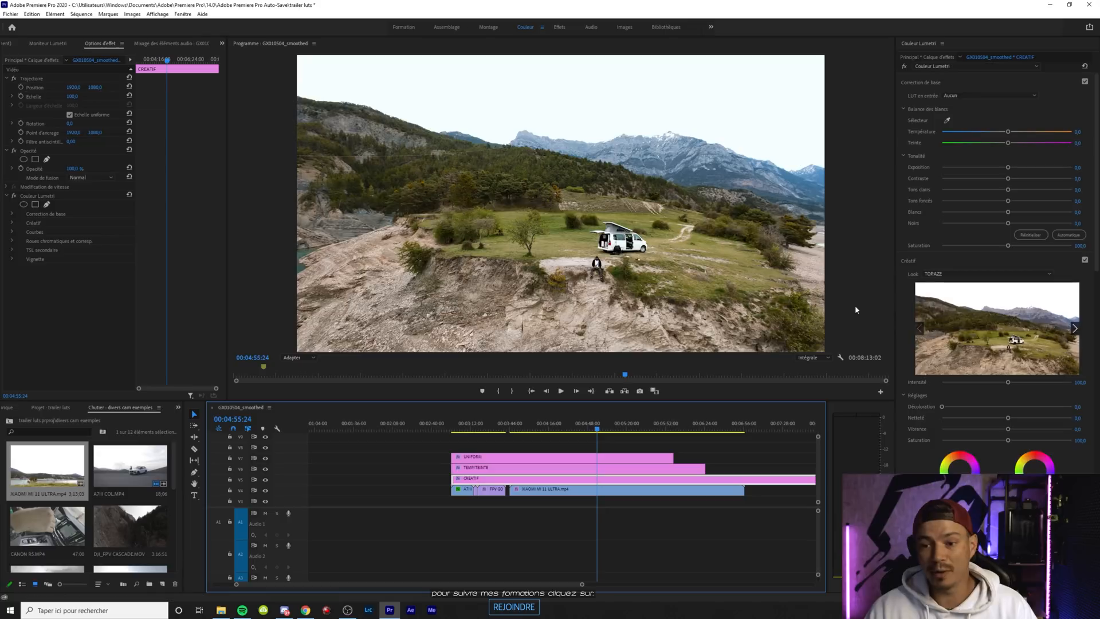
click(946, 275)
click(945, 292)
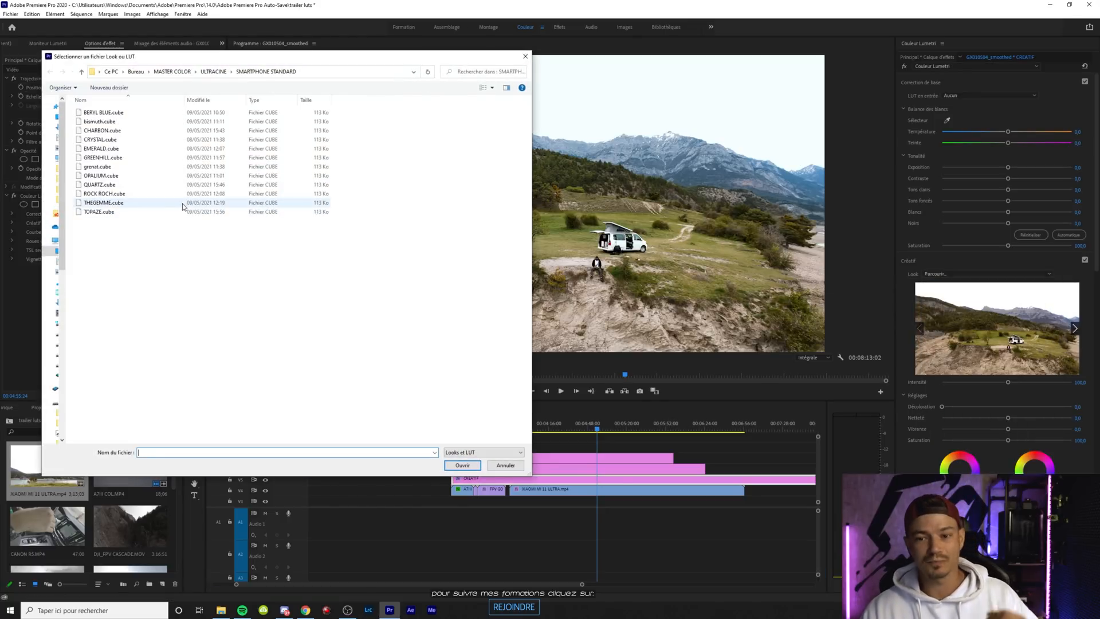
double_click(137, 204)
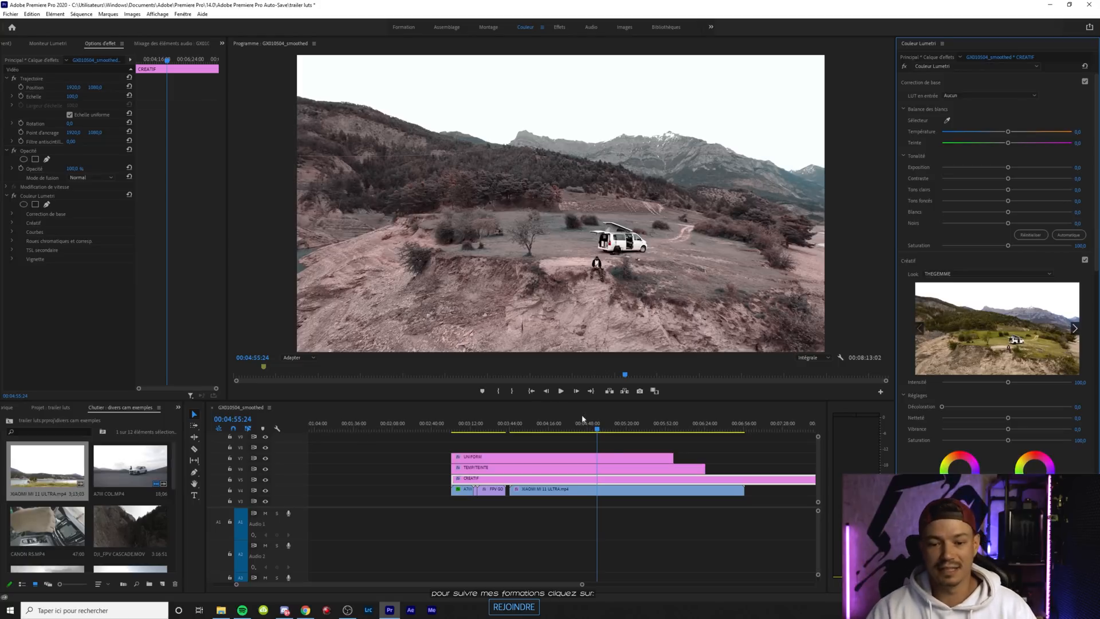
Raise the UNIFORM layer's contrast to about 71, and set the Xiaomi clip's highlights to about -49 and contrast to about 13
click(579, 457)
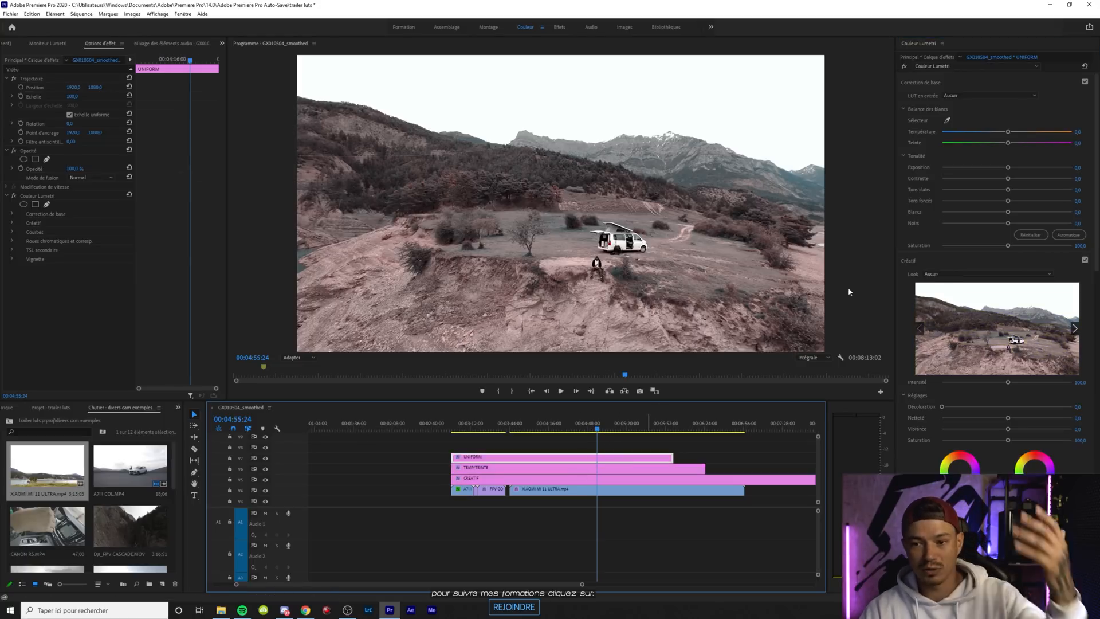
drag(1008, 179, 1053, 178)
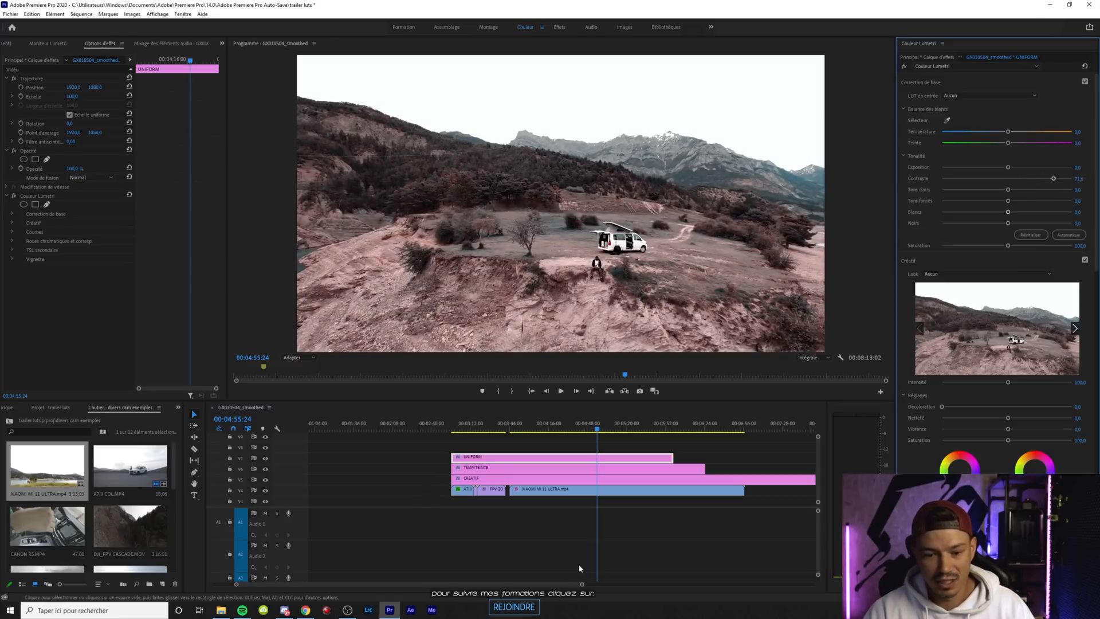
click(626, 492)
drag(1009, 190, 975, 196)
drag(1041, 180, 1016, 181)
Cool the TEMP/TEINTE layer's temperature to about -22 and, at 00:04:45:17, reduce the CREATIF look's intensity to about 39
click(604, 468)
drag(1008, 133, 994, 131)
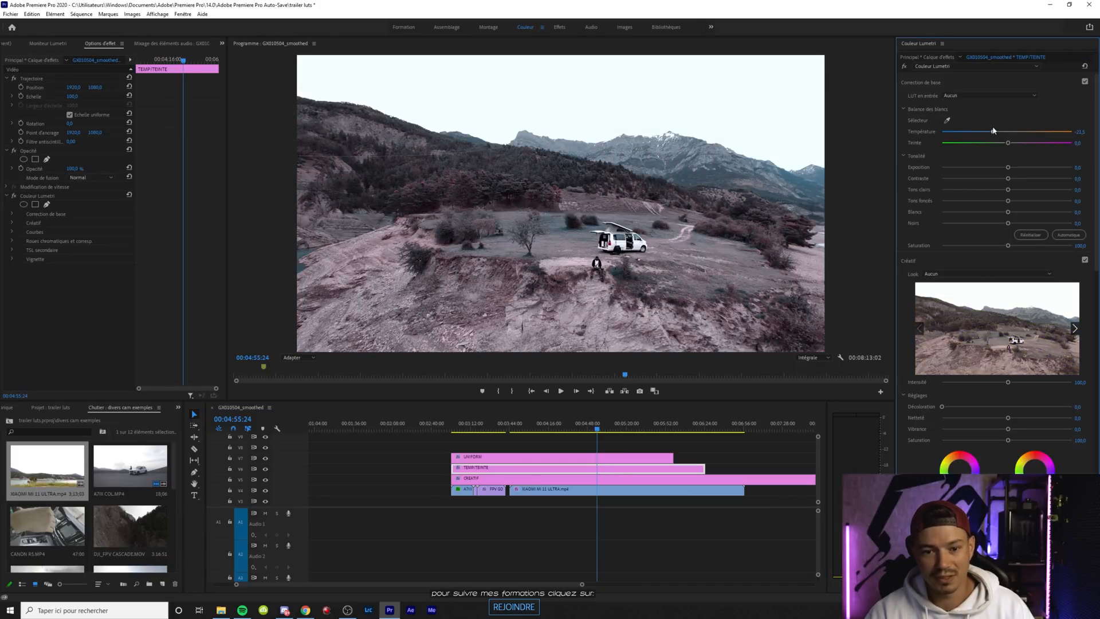
mouse_move(574, 433)
mouse_down()
mouse_move(550, 433)
mouse_move(586, 429)
mouse_up()
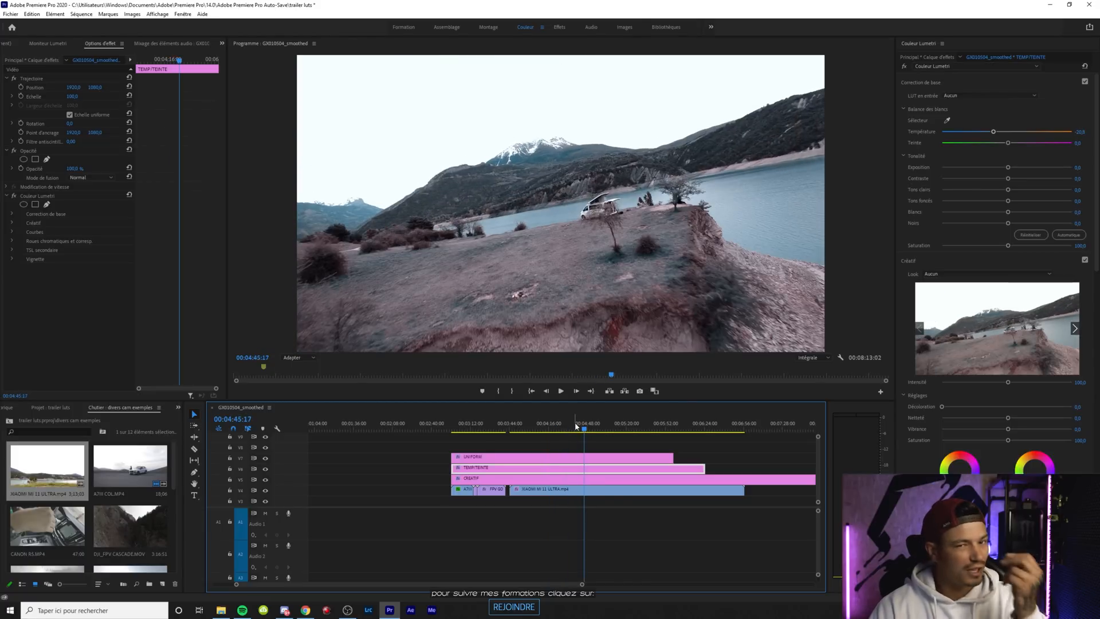
click(564, 478)
drag(1009, 385, 967, 375)
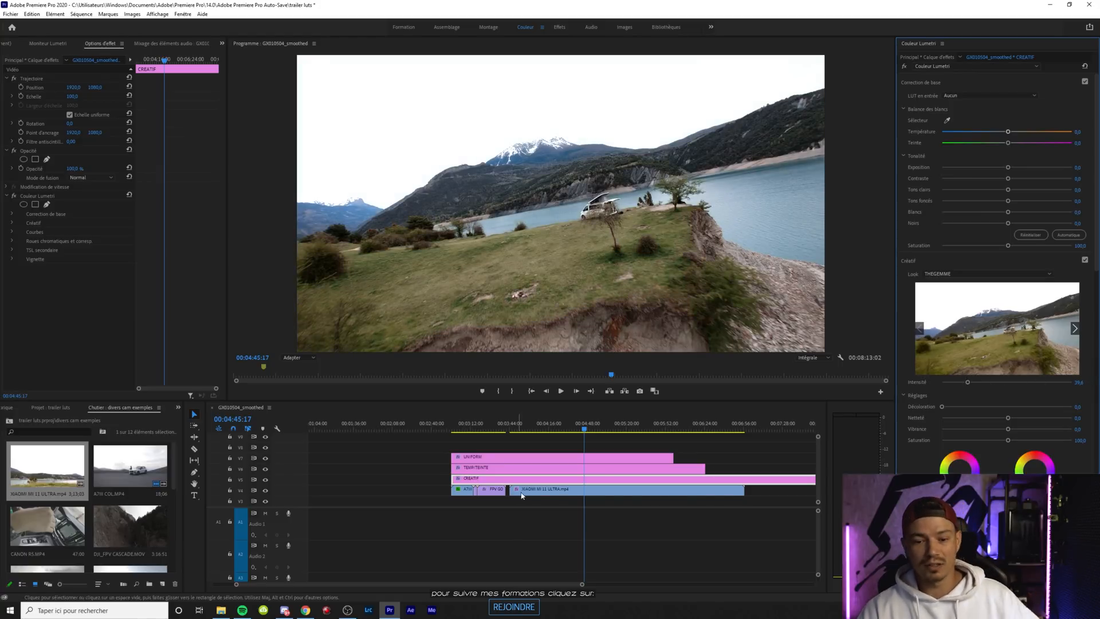
click(572, 494)
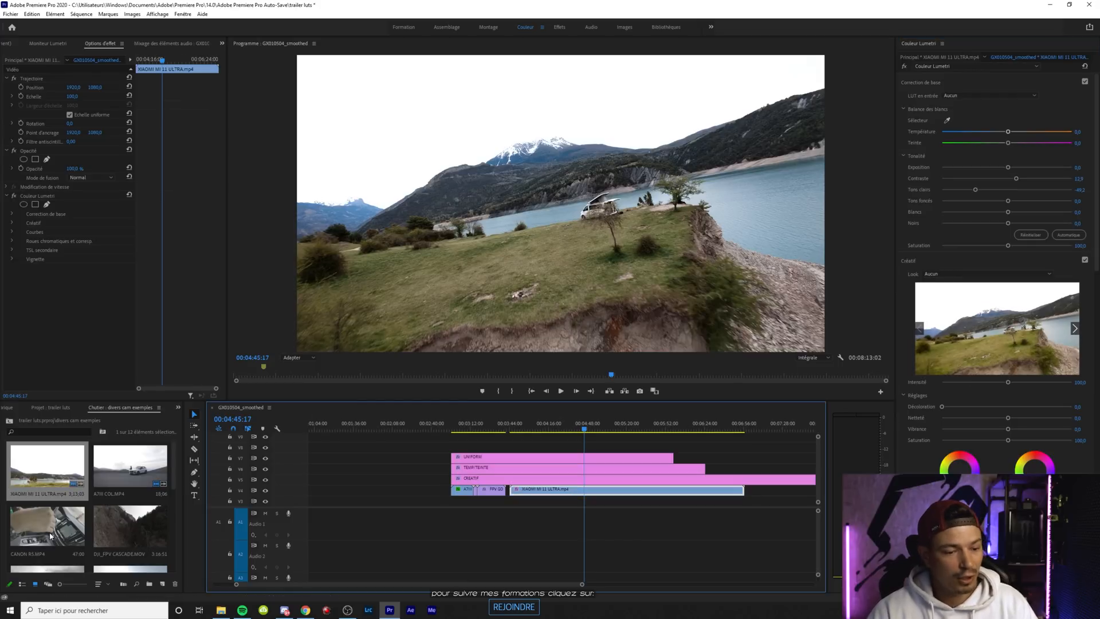
Reset the Lumetri colour of the CREATIF, TEMP/TEINTE and UNIFORM layers, and place CANON R5.MP4 over the middle of the Xiaomi clip
click(628, 479)
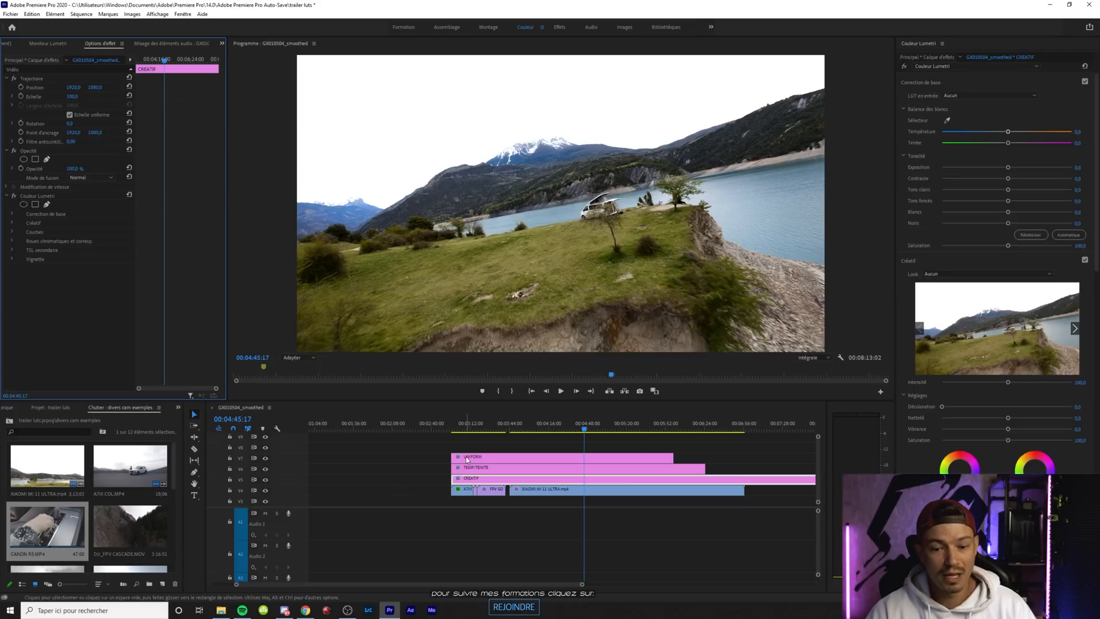
click(510, 469)
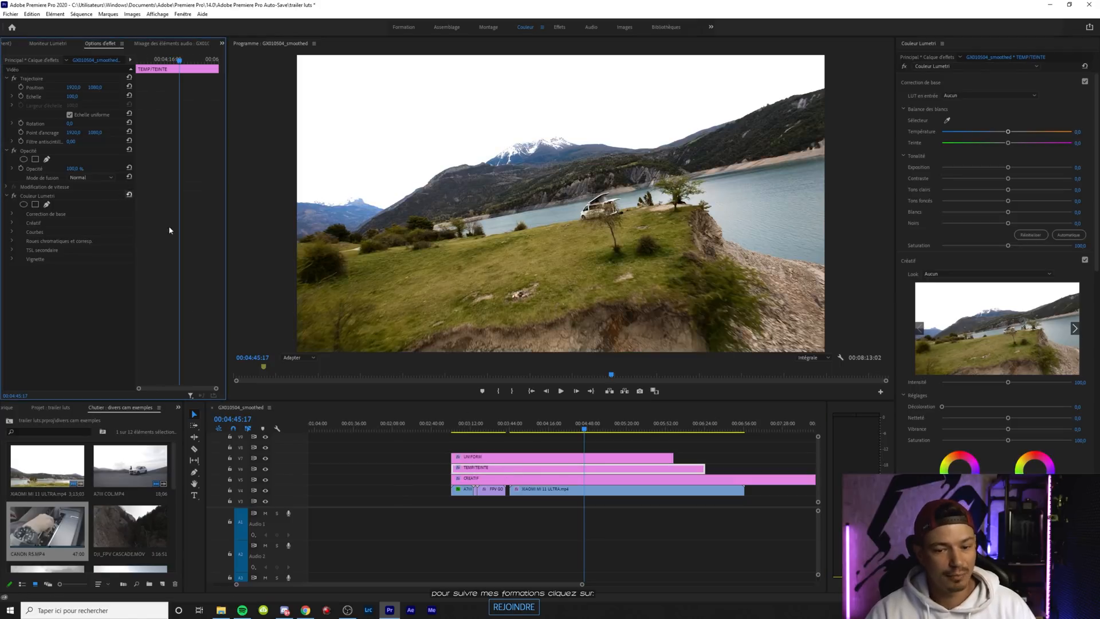
click(563, 458)
click(130, 194)
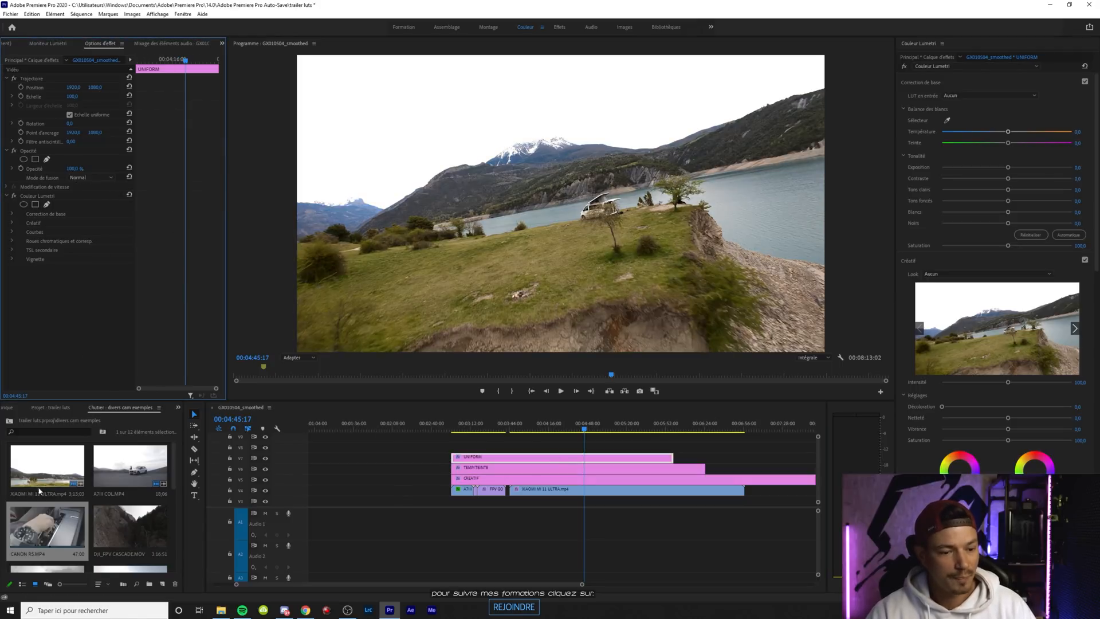
drag(33, 520, 537, 490)
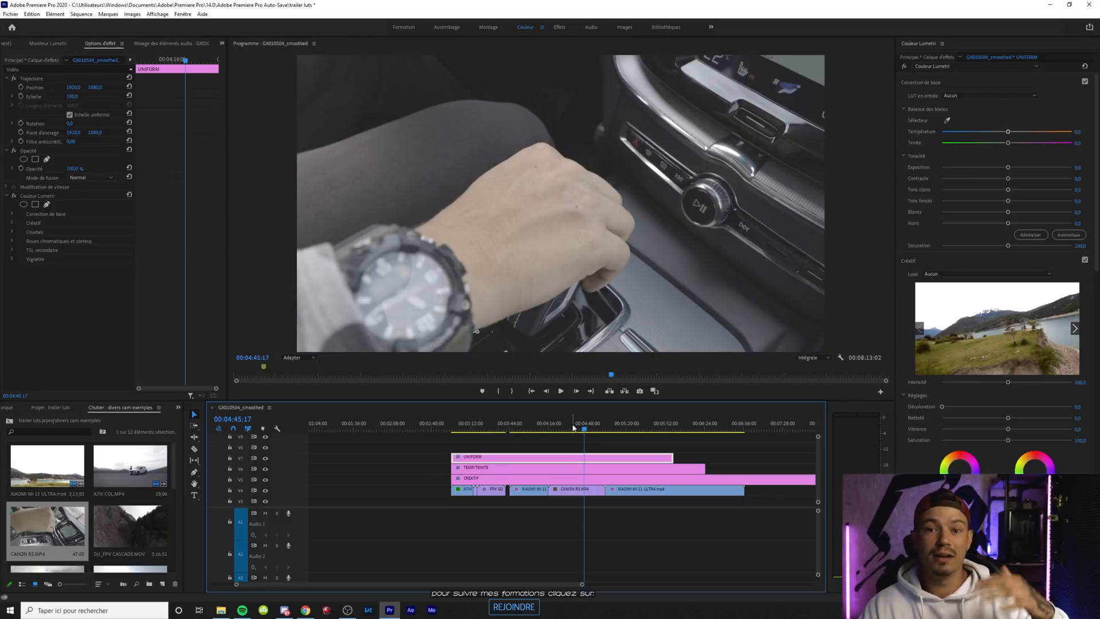
Load the conversion LUT from the CANON folder's C-LOG TO REC709 CONVERSION subfolder as the look of the UNIFORM layer
click(530, 468)
click(535, 463)
click(948, 274)
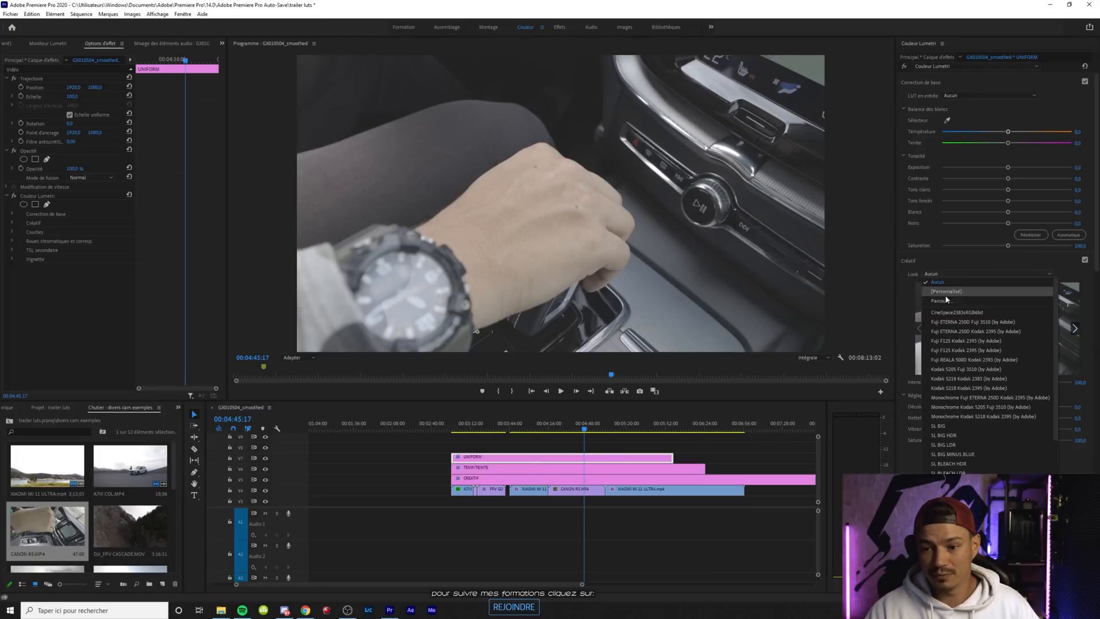
click(945, 300)
click(216, 71)
double_click(109, 120)
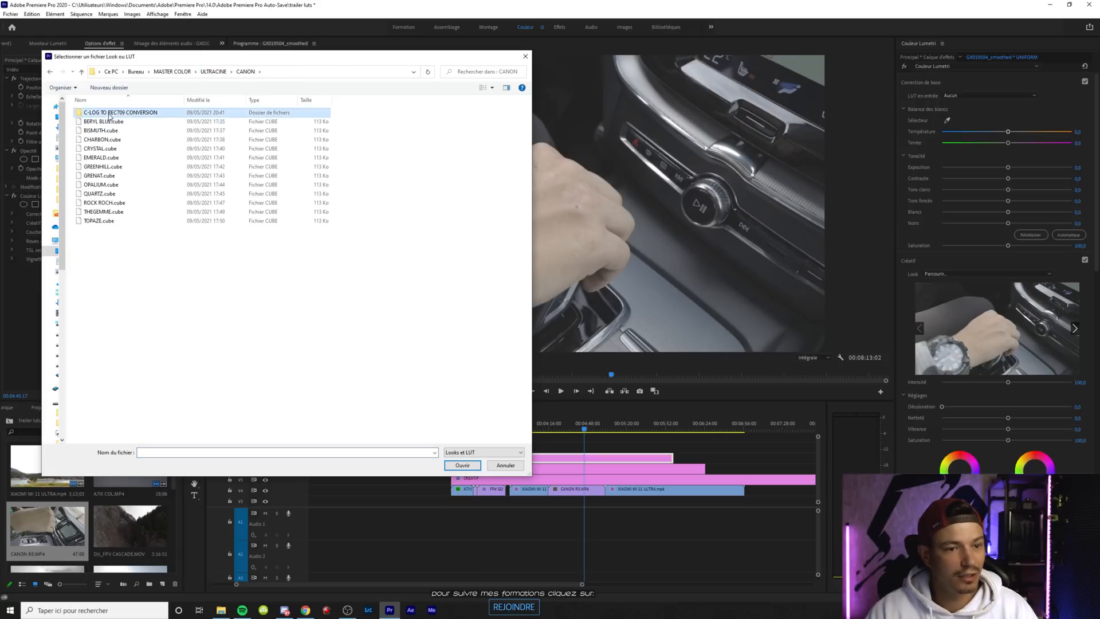
double_click(109, 113)
click(110, 114)
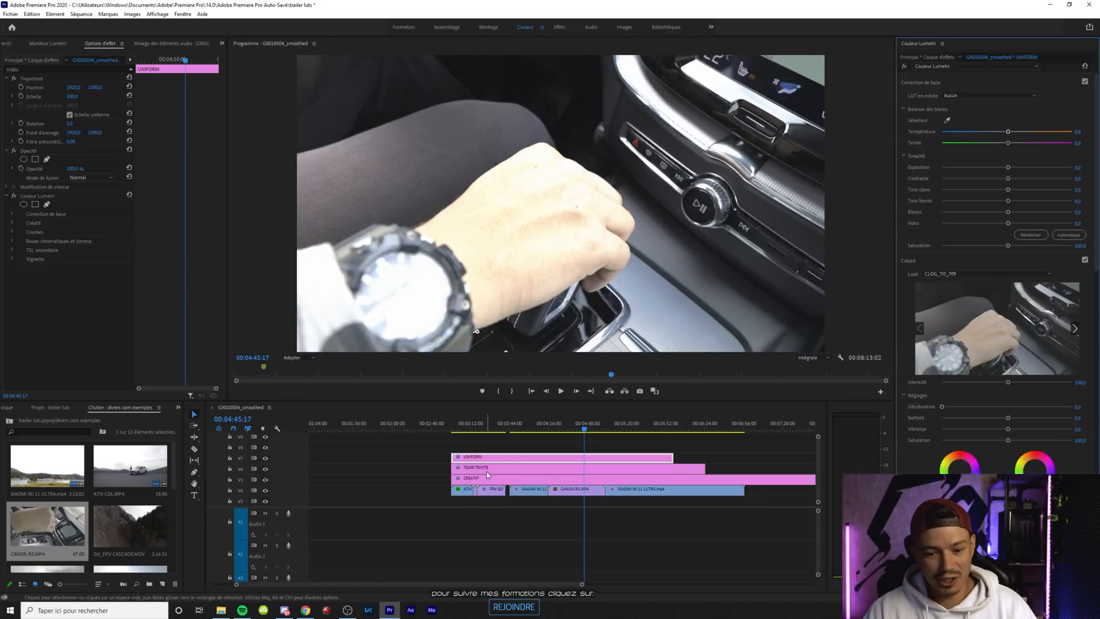
Load BISMUTH.cube from the ULTRACINE CANON folder as the look of the CREATIF layer
click(499, 478)
click(936, 274)
click(951, 295)
click(245, 71)
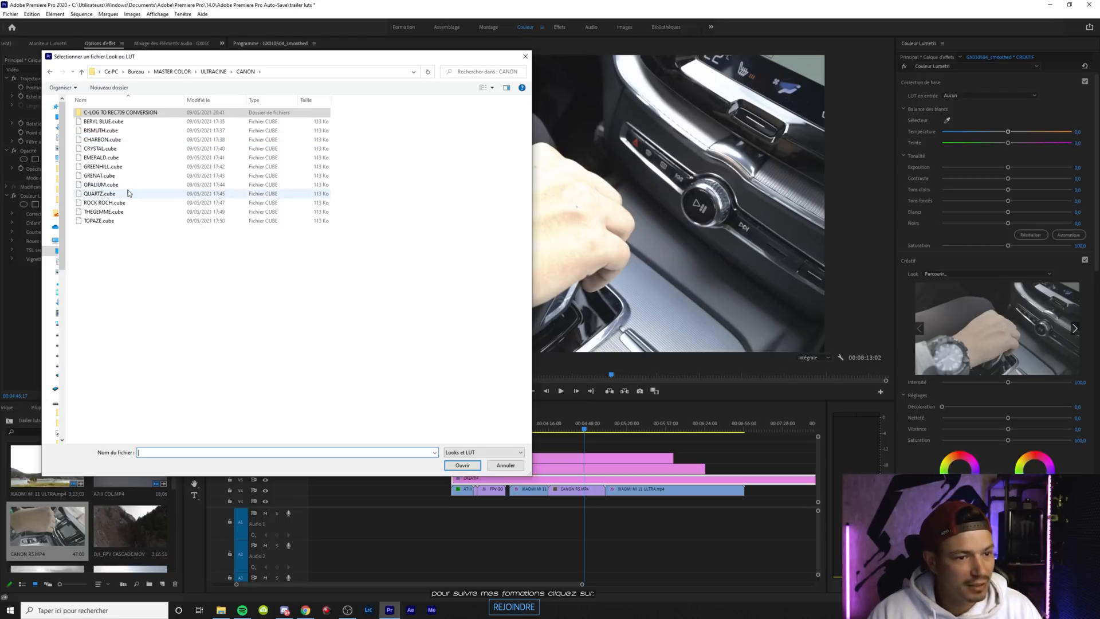
double_click(101, 131)
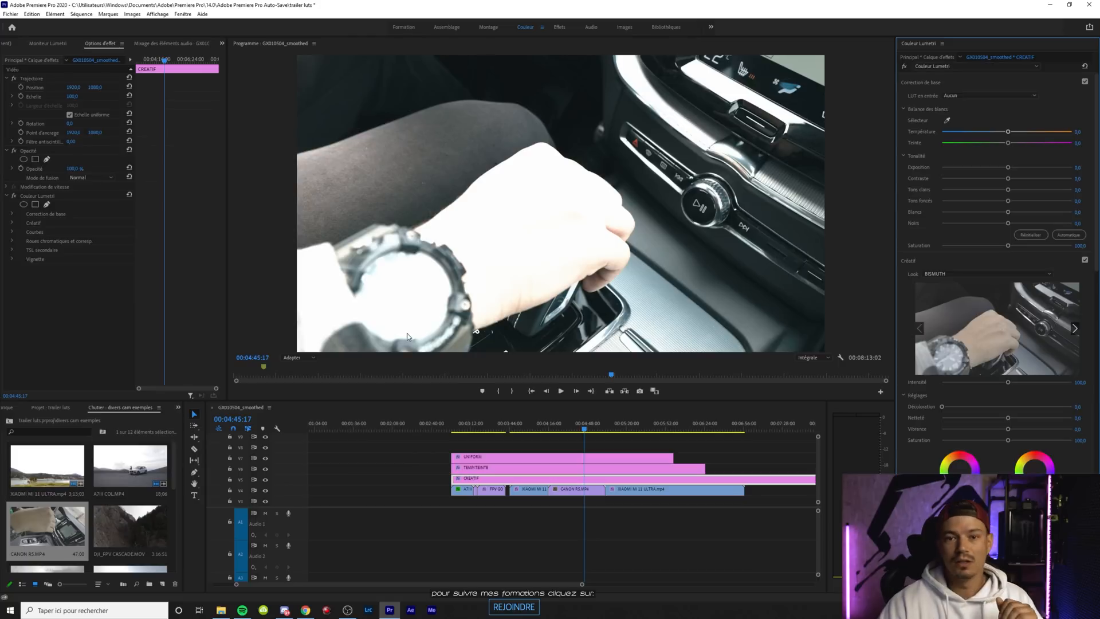
Try lowering the intensity of the UNIFORM layer's C-Log conversion look
click(551, 459)
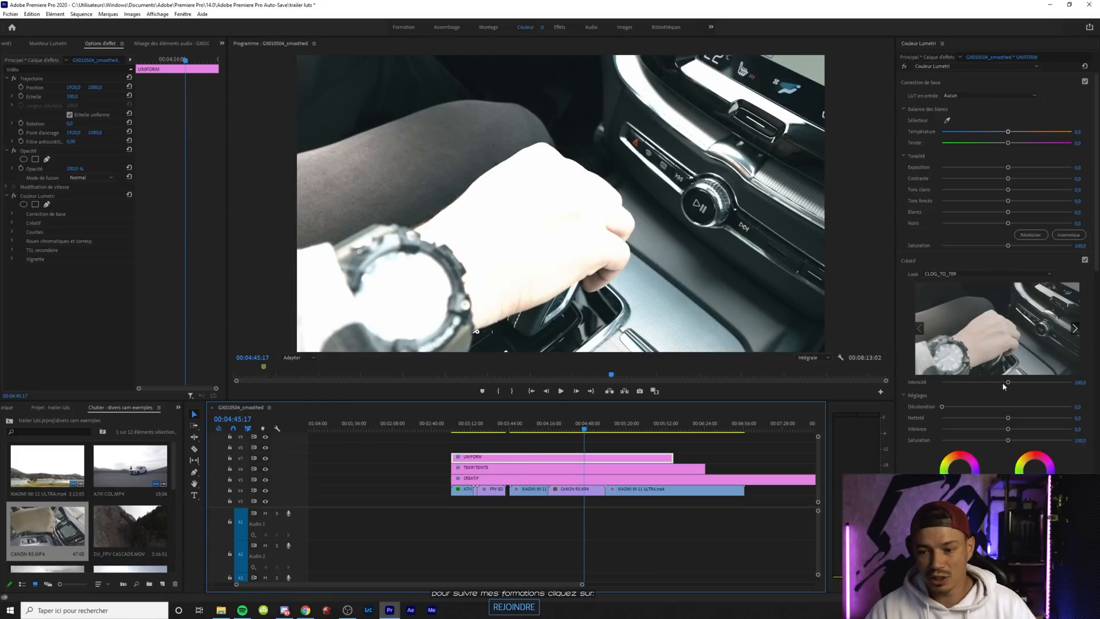
drag(1009, 384, 982, 384)
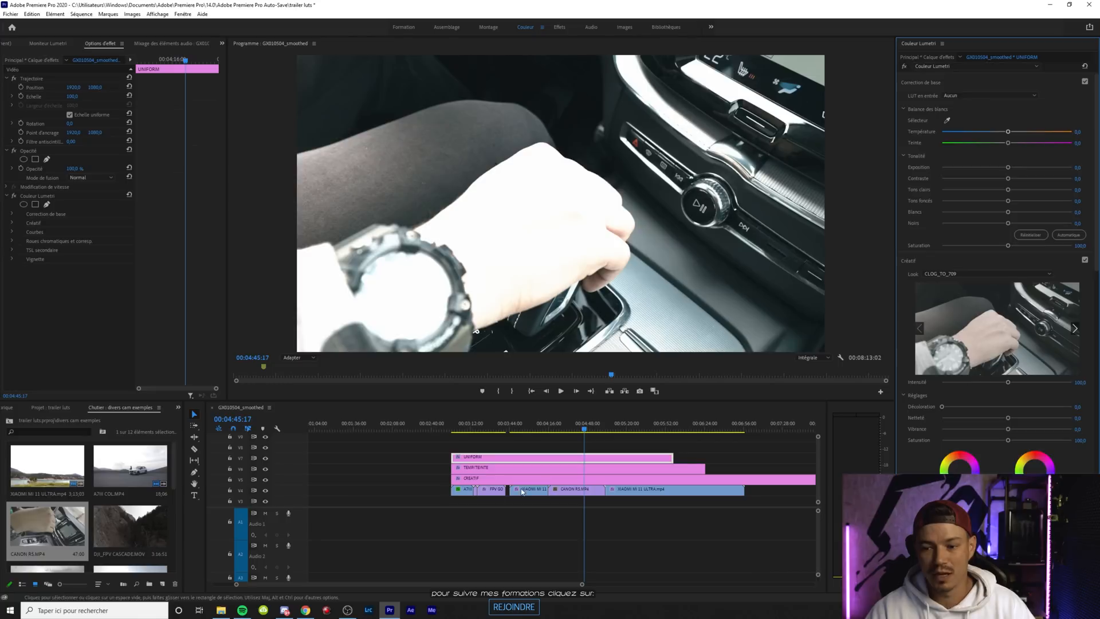
Lower the CANON R5.MP4 clip's highlights to -100 and its whites to about -37
click(586, 491)
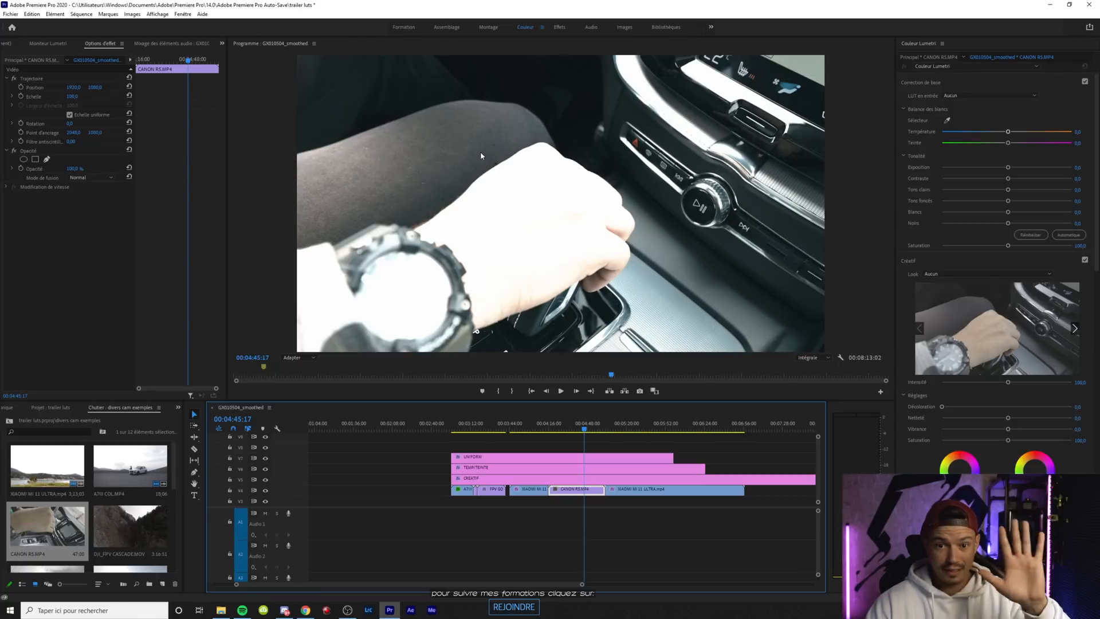
drag(1008, 191, 935, 193)
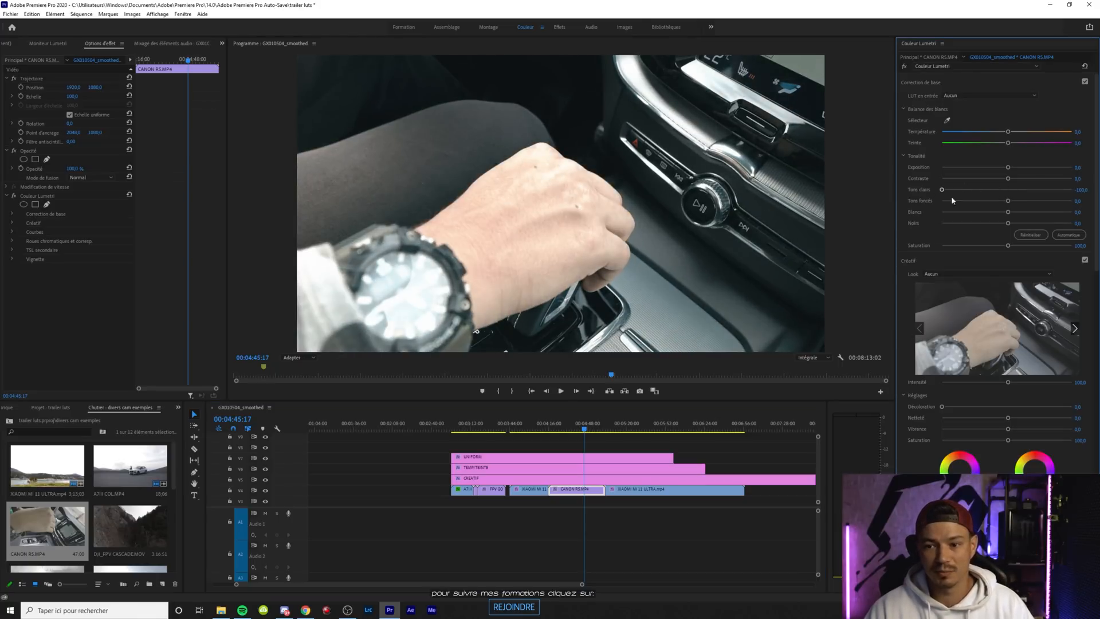
drag(1006, 214, 981, 213)
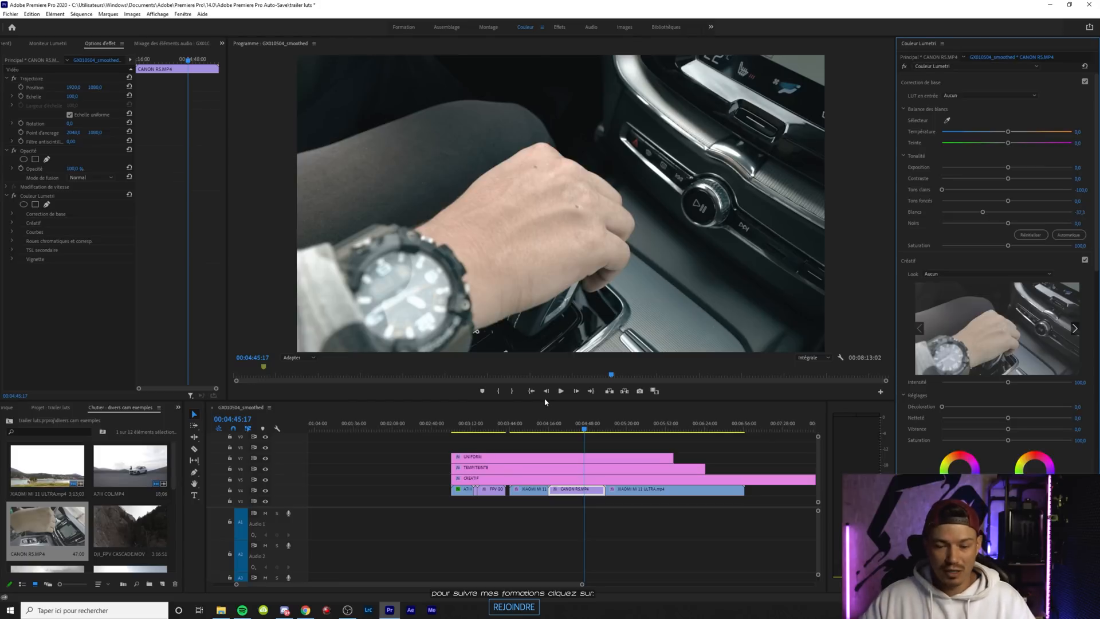
Try a warmer temperature on the TEMP/TEINTE layer and reset it to 0
click(531, 469)
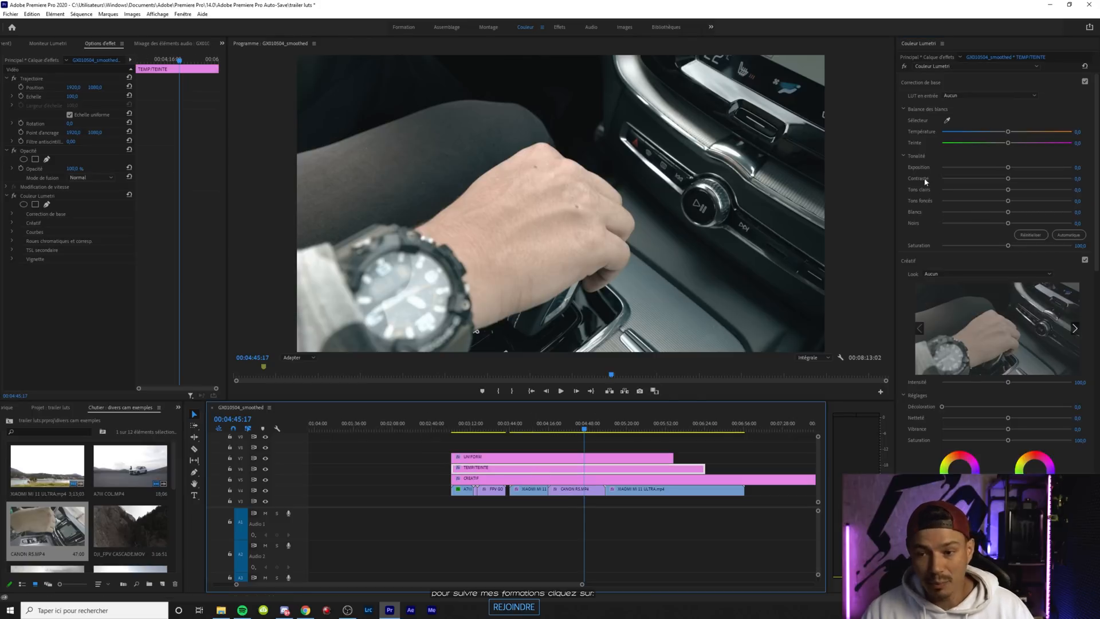
mouse_move(1005, 136)
mouse_down()
mouse_move(985, 136)
mouse_move(1020, 136)
mouse_up()
double_click(1020, 133)
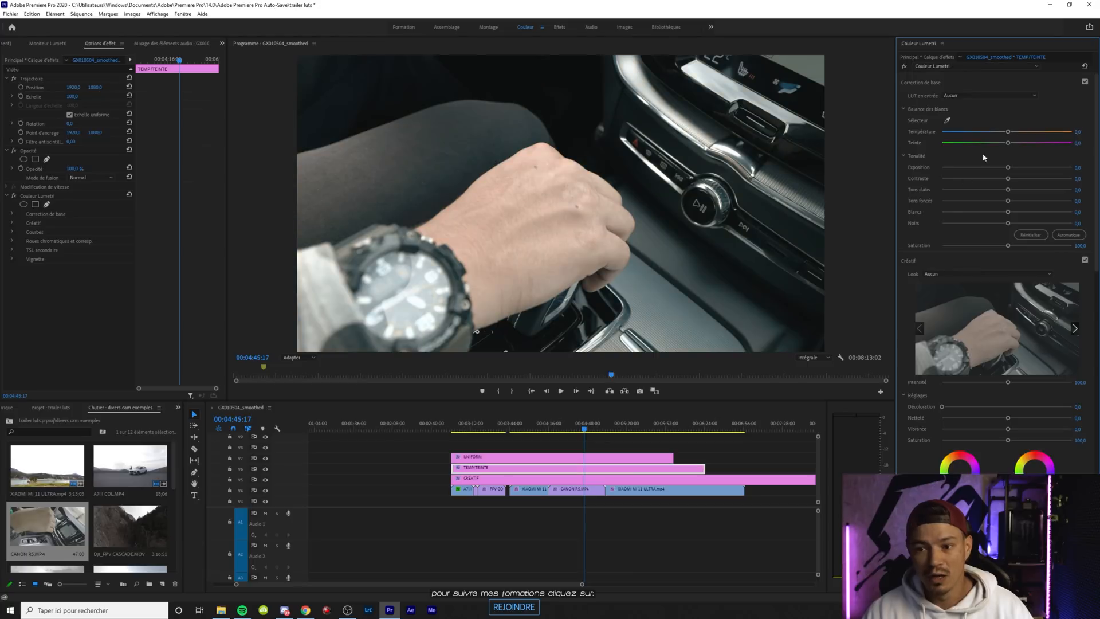
On the CANON R5.MP4 clip, try varying the contrast, lower the shadows to about -39 and slightly raise the exposure
click(570, 492)
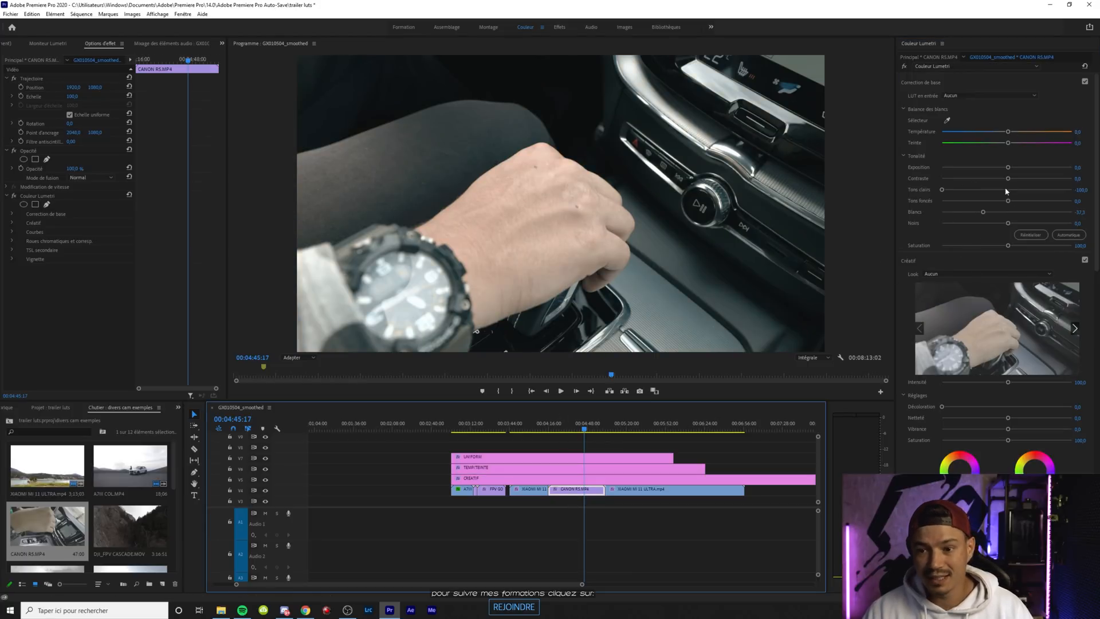
drag(1008, 180, 1034, 180)
double_click(1034, 180)
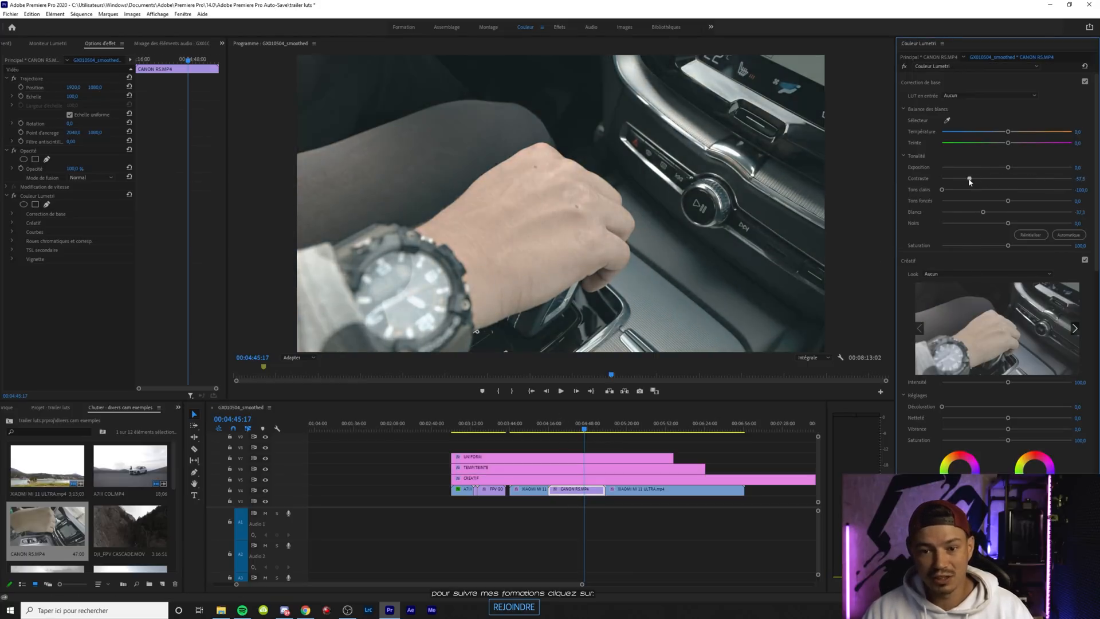
drag(986, 200, 1015, 170)
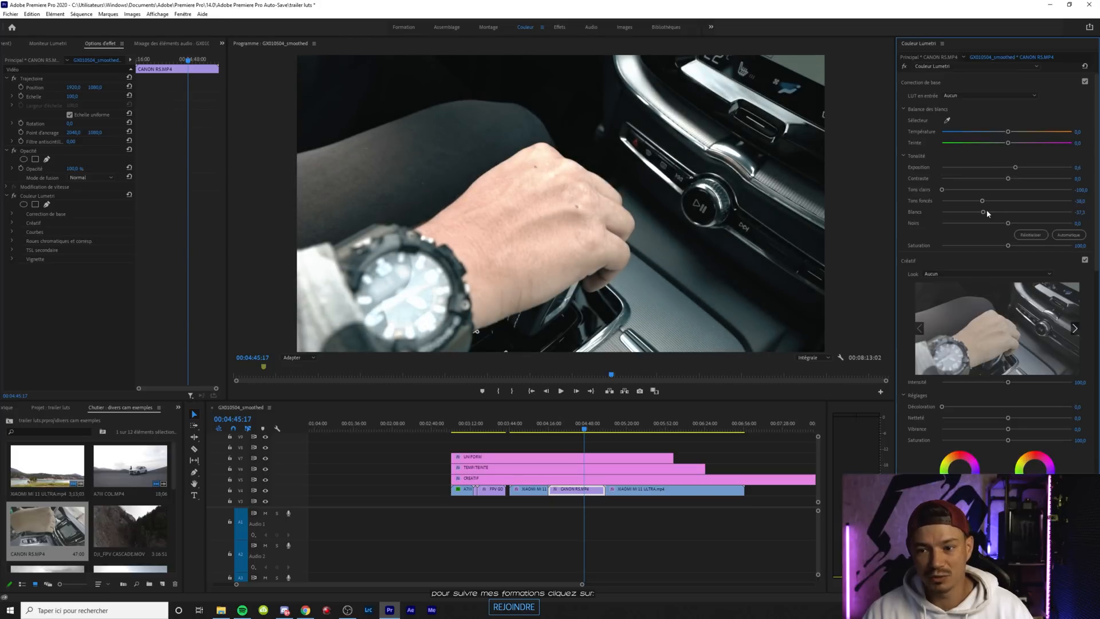
Lower the CANON R5.MP4 clip's whites to about -61 and preview an earlier frame of it full screen
drag(984, 213, 972, 210)
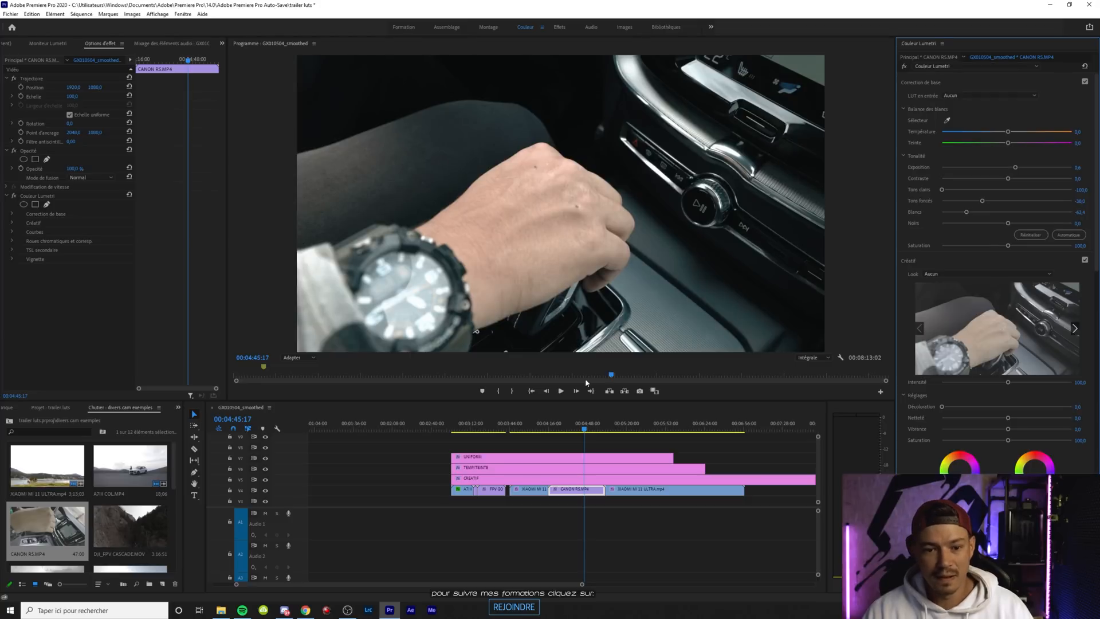
drag(583, 430, 581, 430)
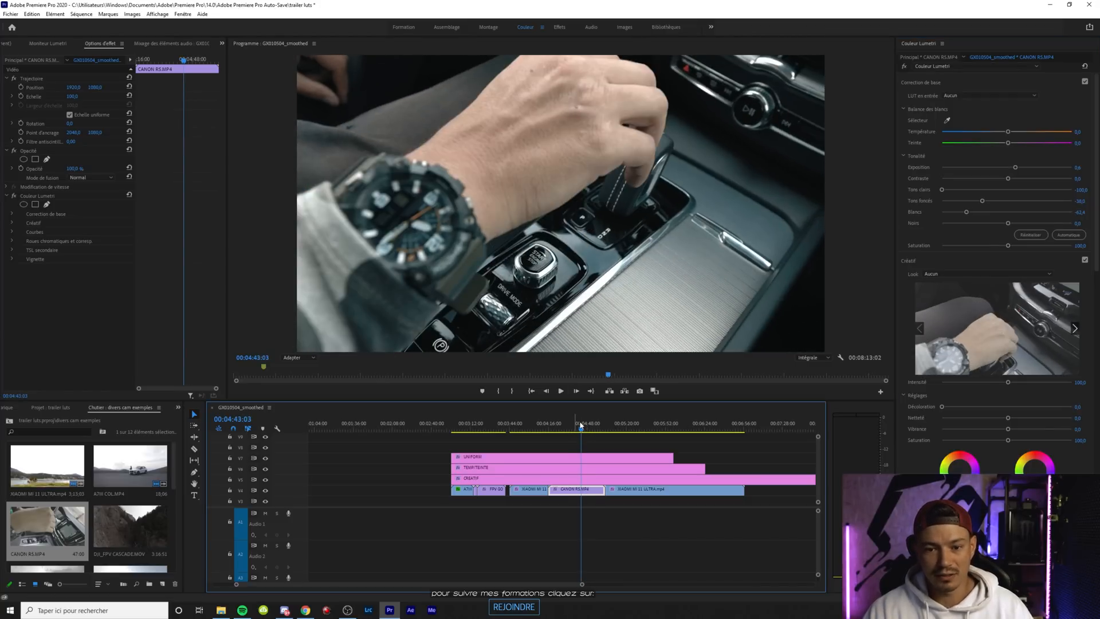
key(ctrl+grave)
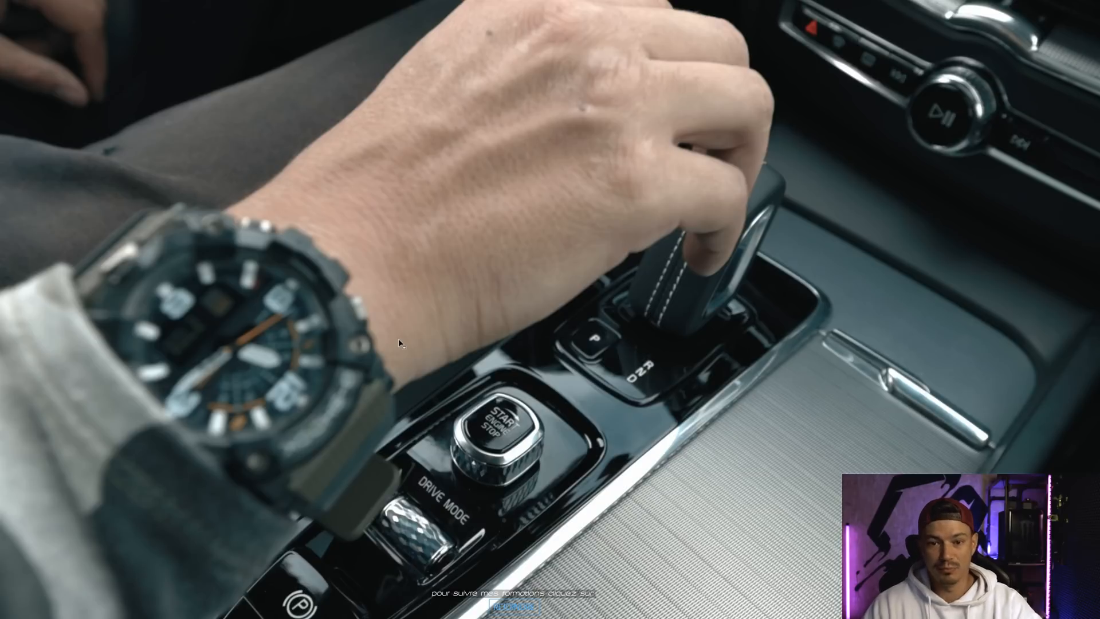
key(ctrl+grave)
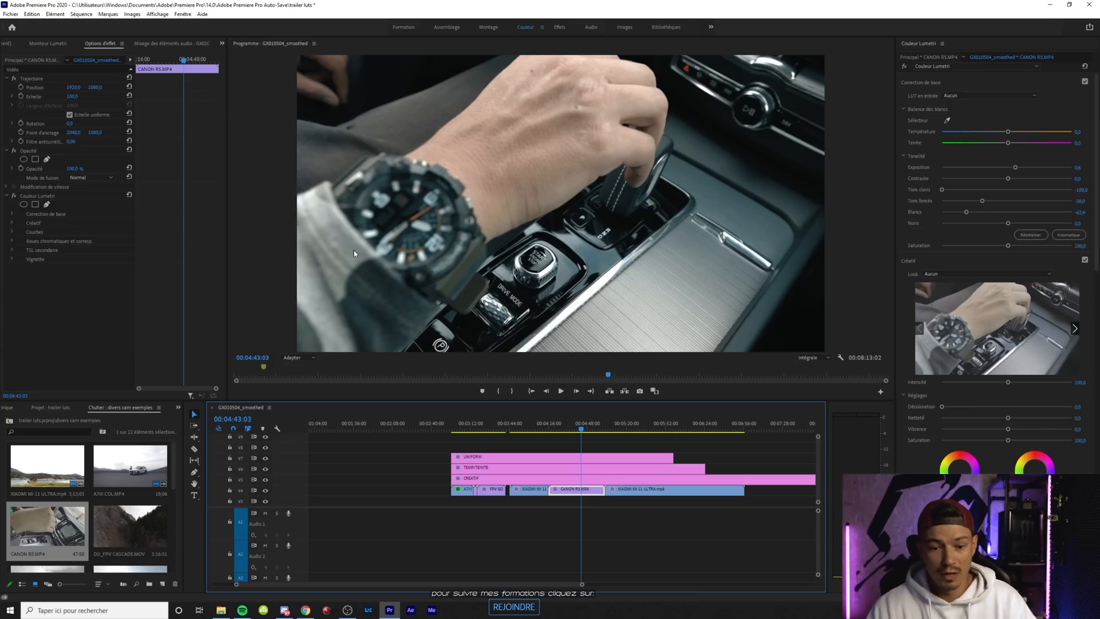
Apply the QUARTZ.cube look from the CANON LUT folder to the CREATIF layer
click(588, 467)
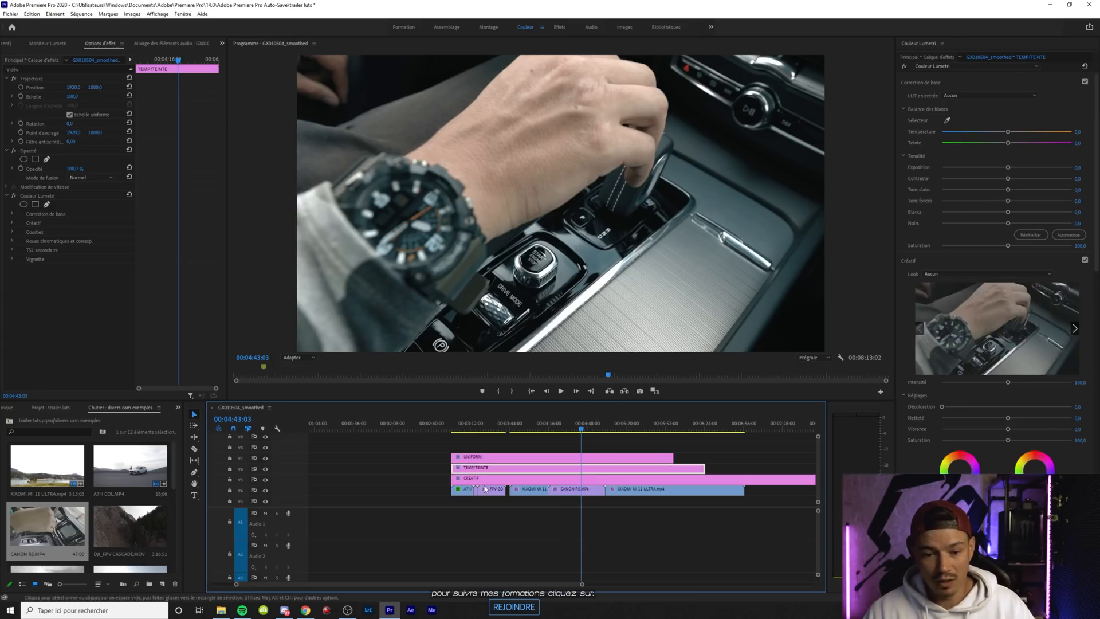
click(490, 477)
click(997, 274)
click(945, 289)
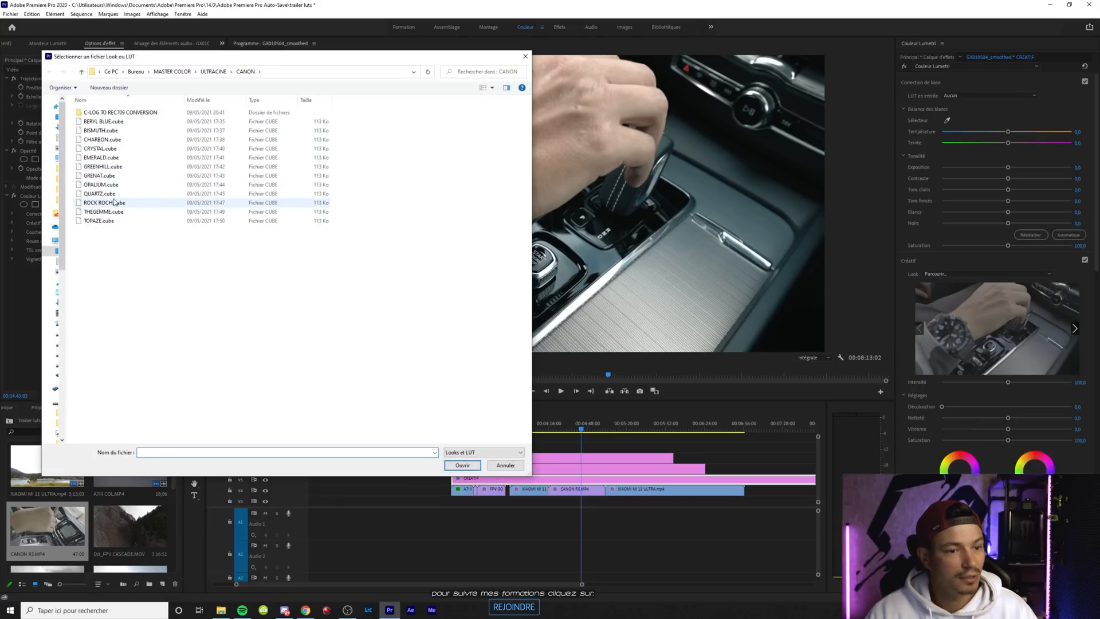
double_click(101, 194)
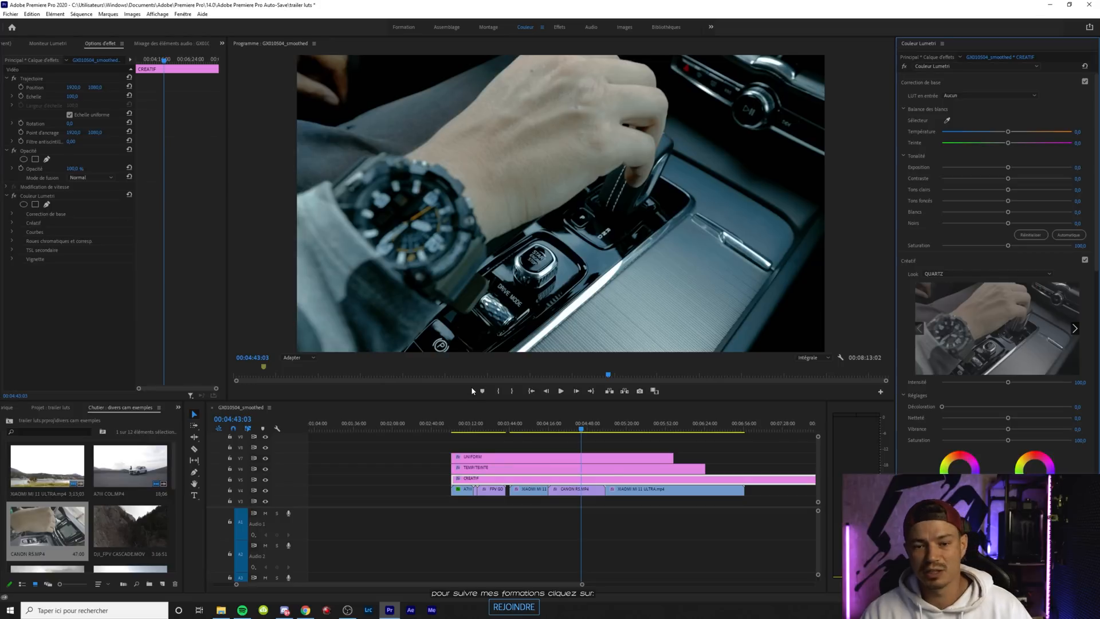
Try the Canon GREENHILL and BISMUTH looks in turn on the CREATIF layer
click(968, 275)
click(951, 292)
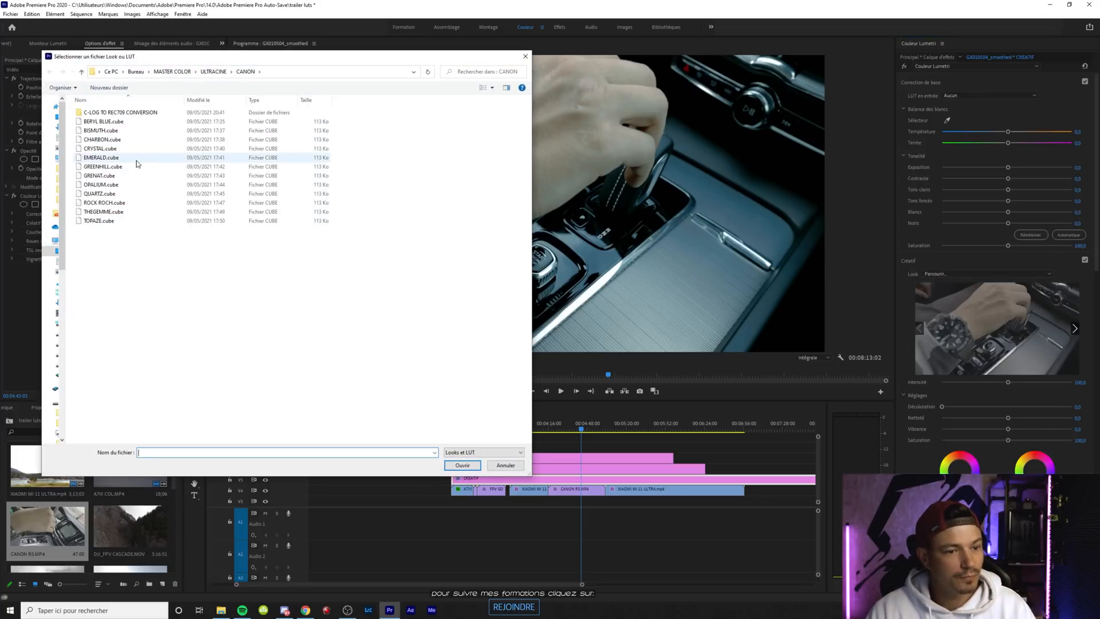
double_click(103, 166)
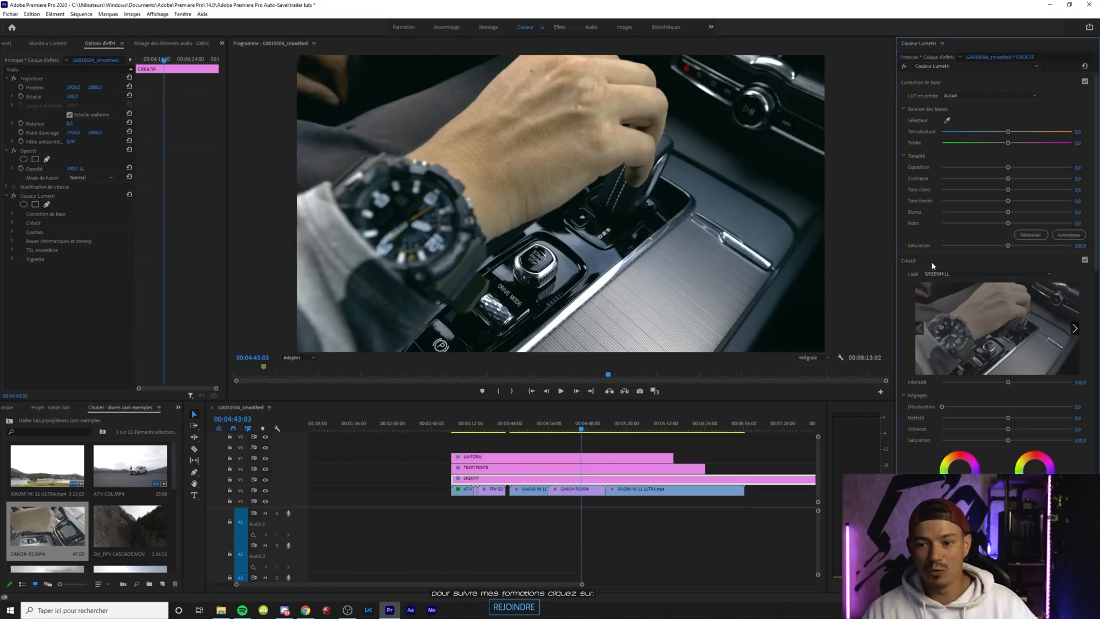
click(946, 275)
click(943, 291)
click(125, 131)
double_click(126, 131)
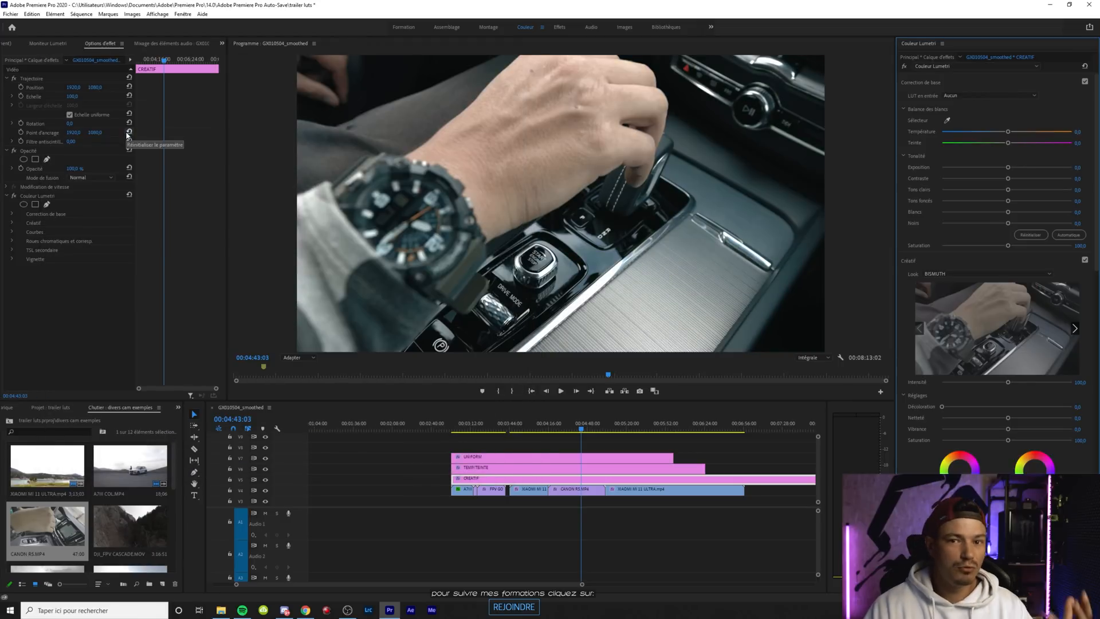
Switch the CREATIF layer's look to the Canon EMERALD.cube and view it on another frame of the clip
click(944, 275)
click(944, 290)
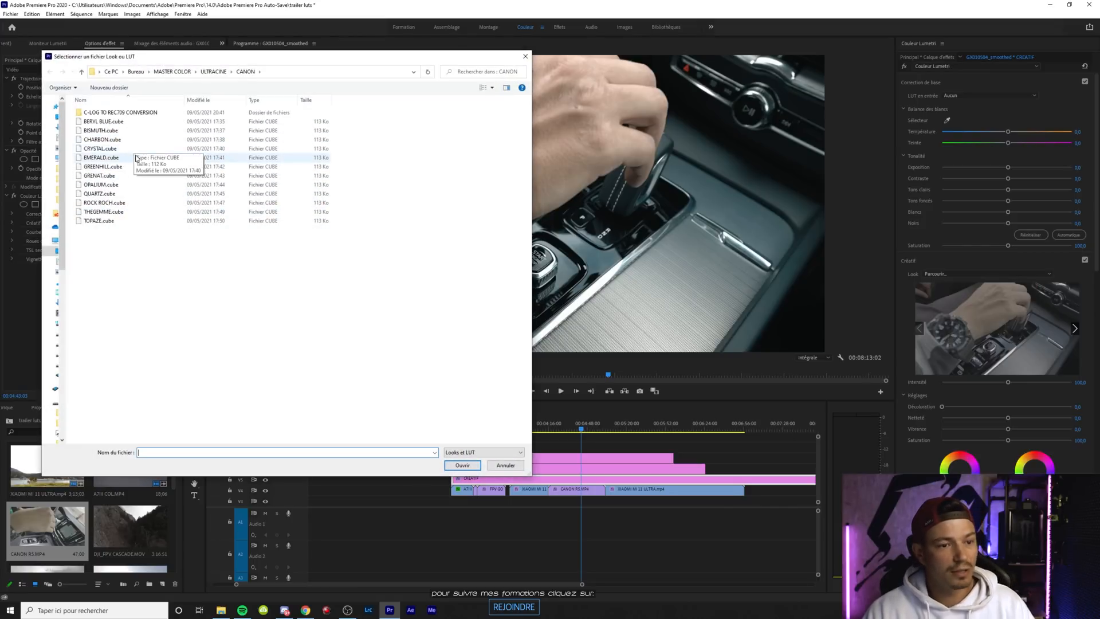
double_click(135, 158)
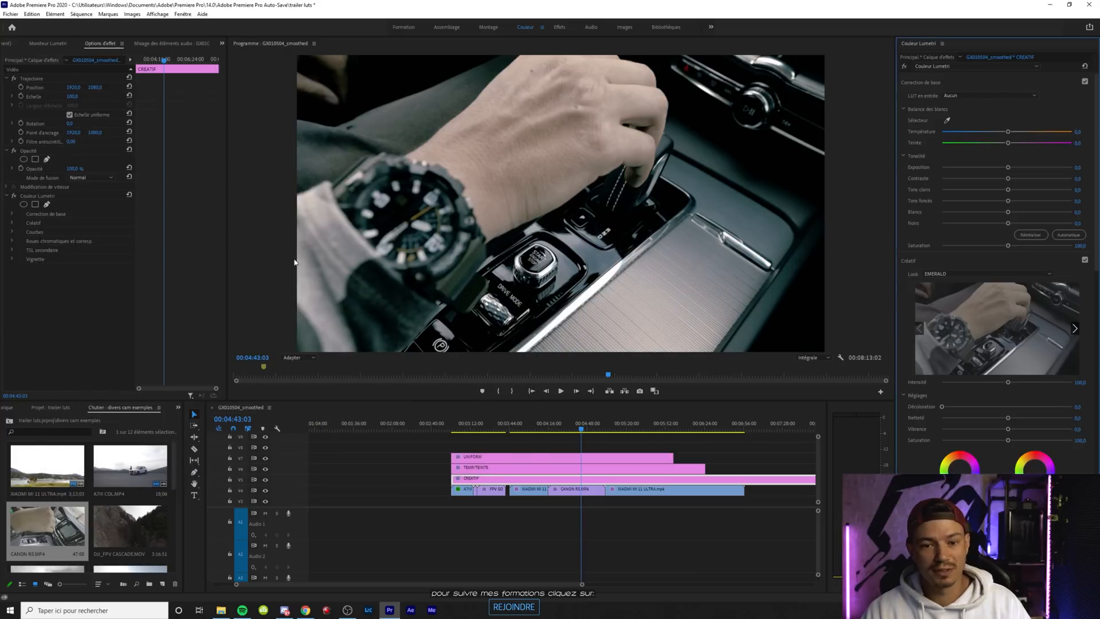
drag(582, 429, 585, 429)
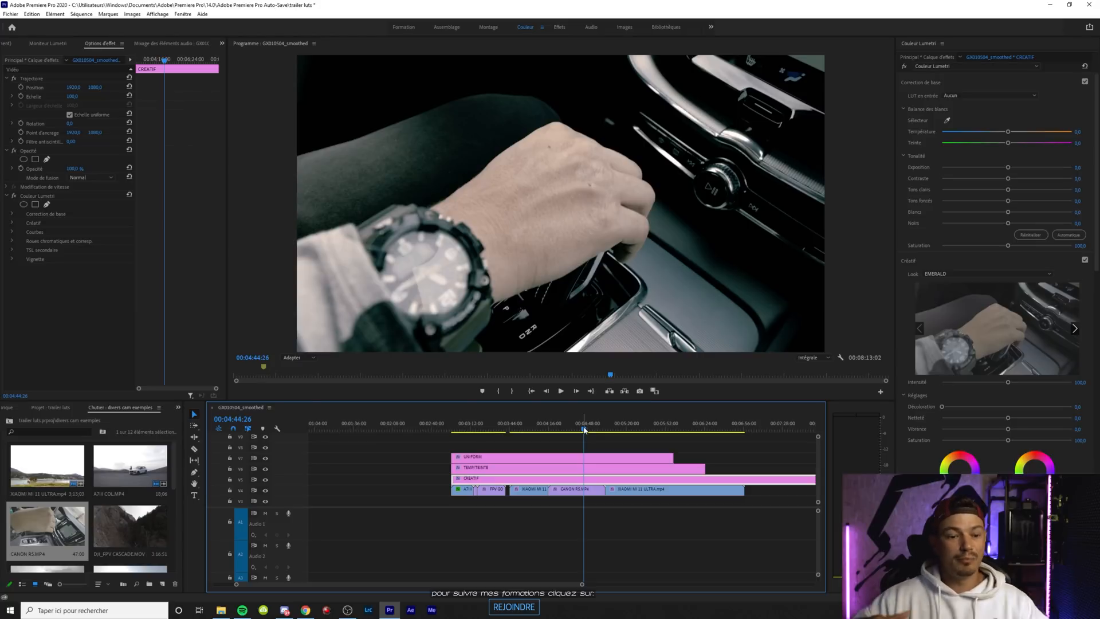
Find DJI_FPV NUAGE.MOV in the bin and reset the Lumetri effect on the CREATIF, TEMP/TEINTE and UNIFORM layers
scroll(104, 535, down, 5)
scroll(104, 535, up, 2)
scroll(131, 478, up, 1)
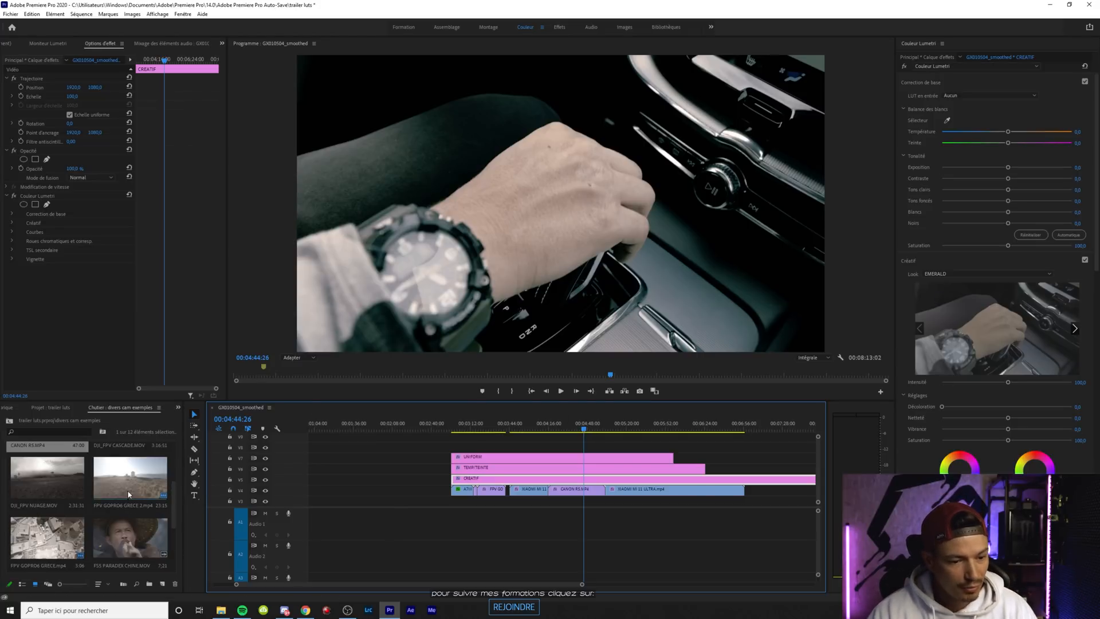
click(45, 485)
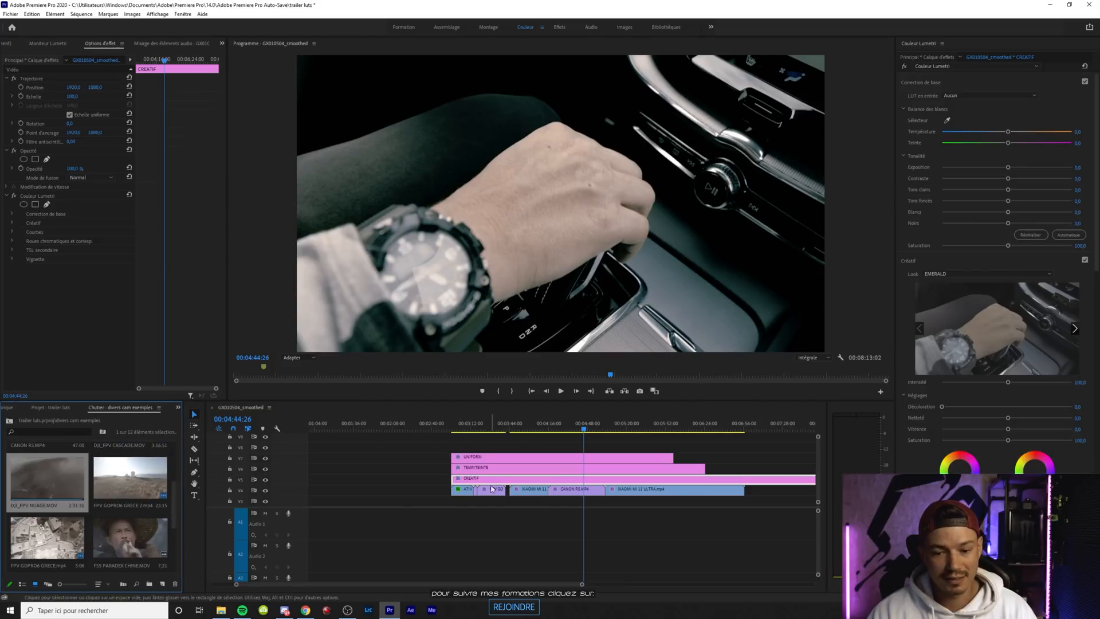
click(308, 480)
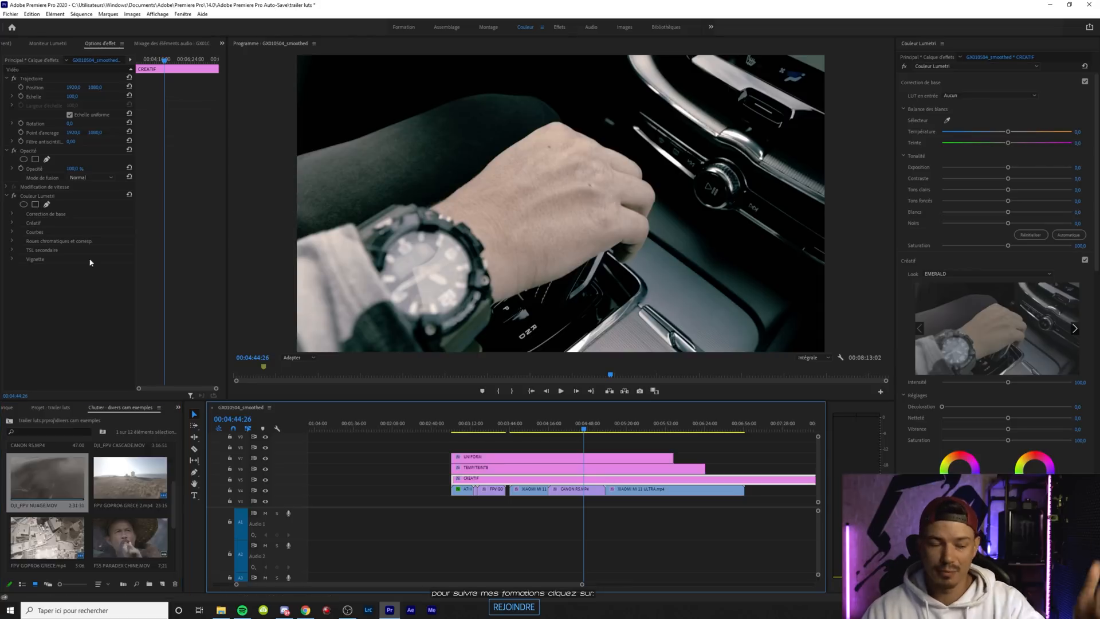
click(582, 468)
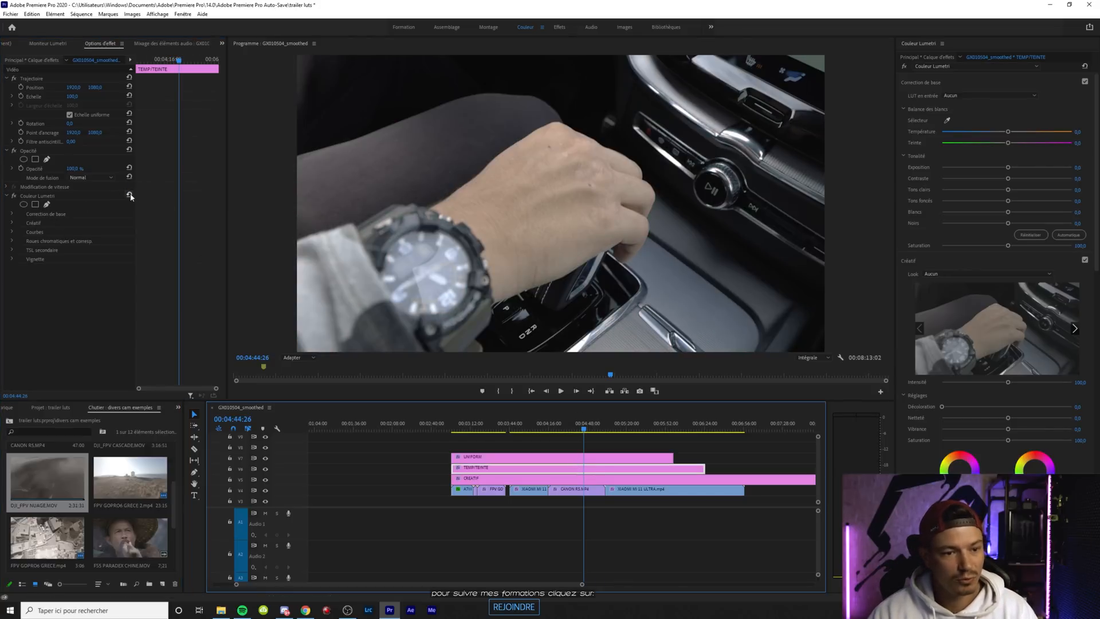
click(532, 456)
click(129, 195)
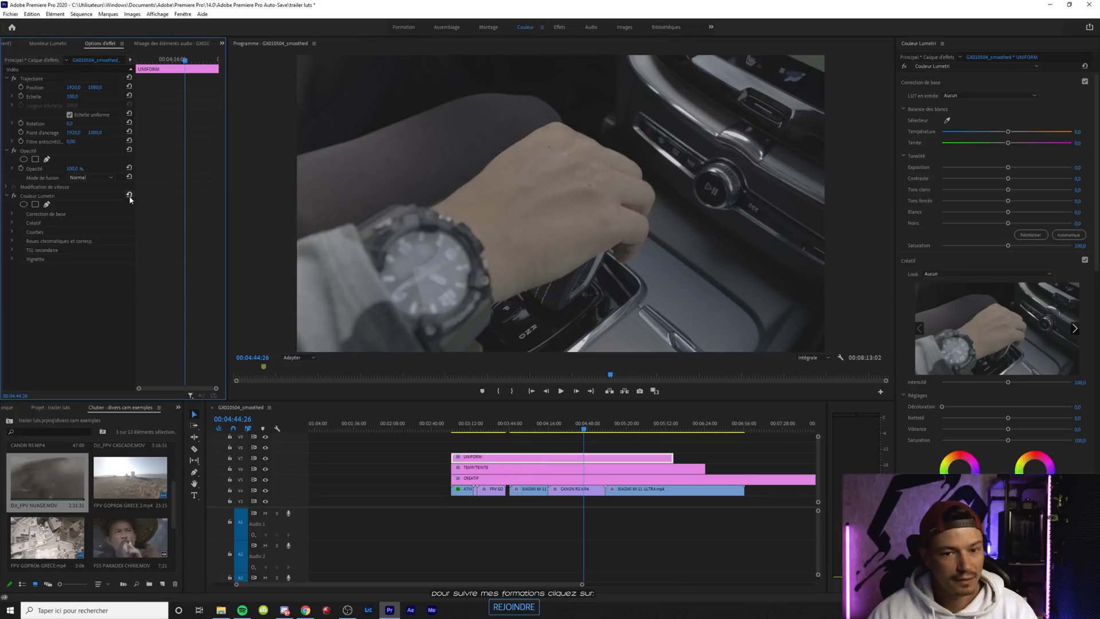
Place DJI_FPV NUAGE.MOV over the clips beneath the adjustment layers and show a frame with the sun above the clouds
drag(40, 475, 532, 491)
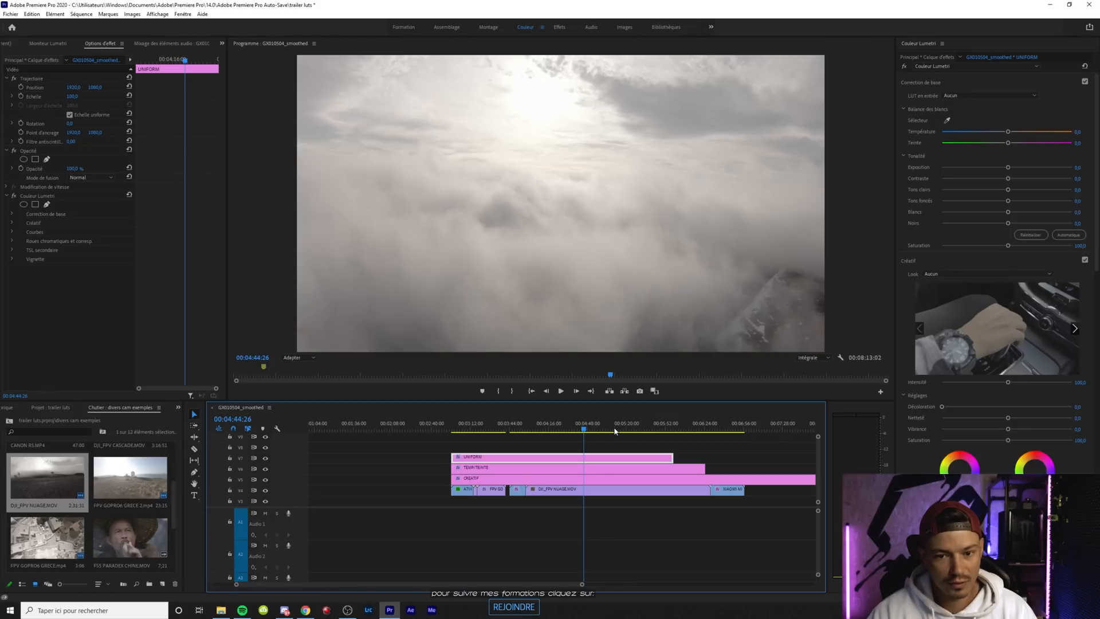
click(614, 430)
click(626, 429)
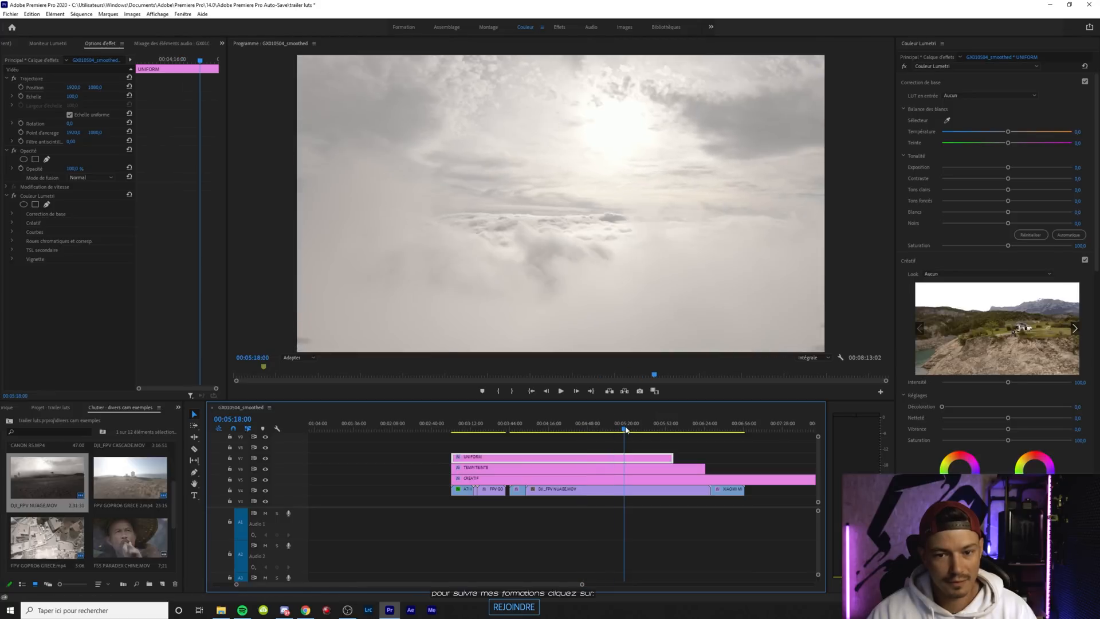
drag(627, 428, 628, 428)
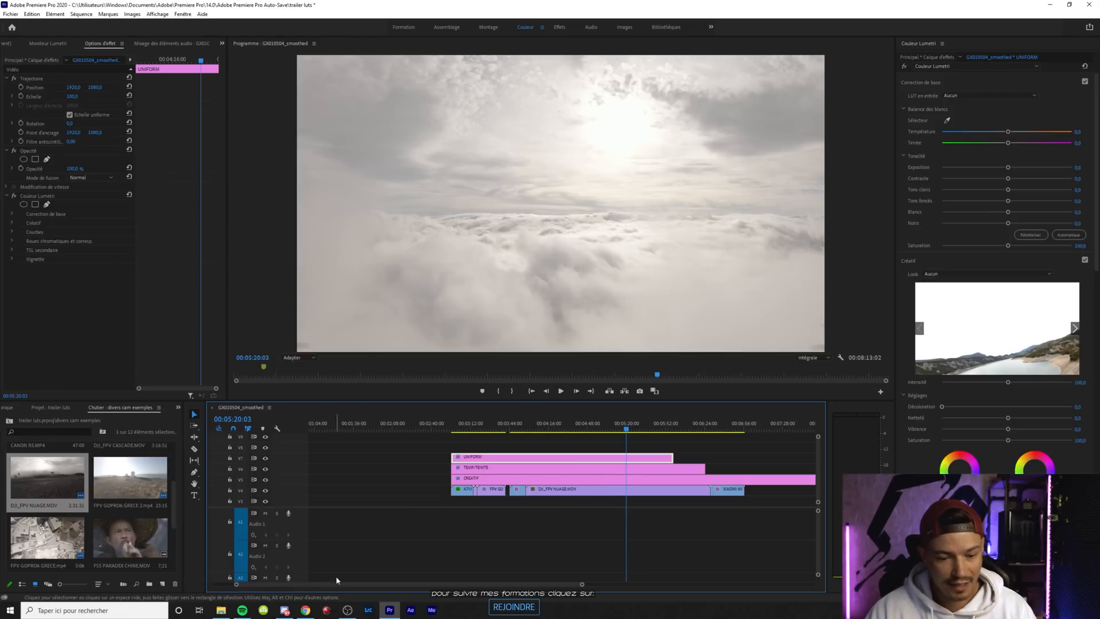
Examine the cloud shot's grade in the trailer edit, including the Lumetri corrections inside its nested sequence Séquence imbriquée 02
drag(345, 583, 245, 586)
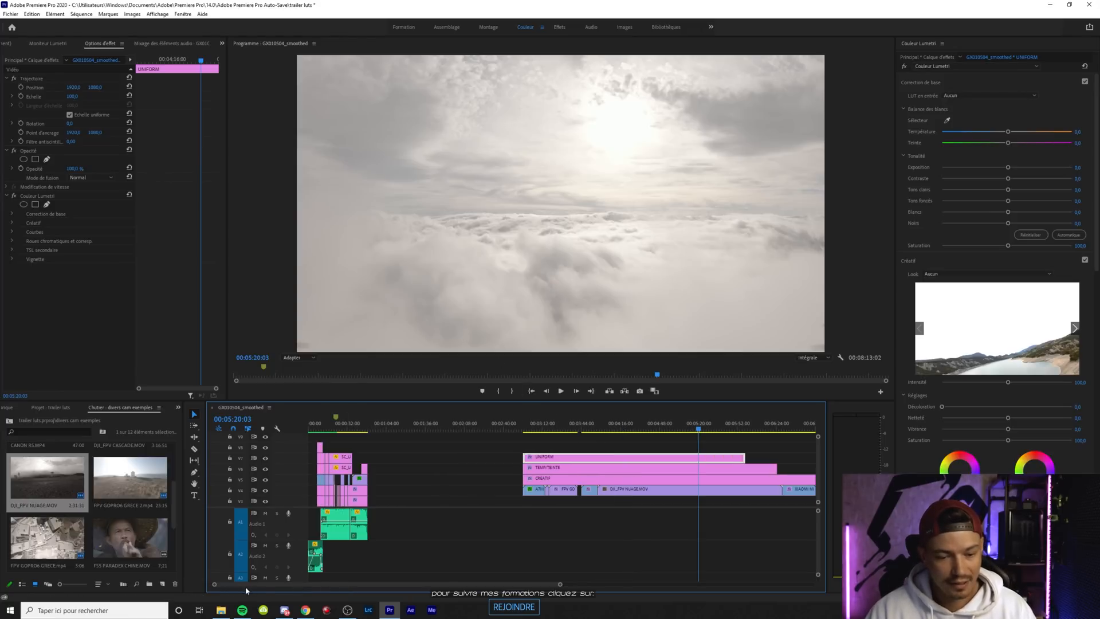
click(323, 427)
click(331, 429)
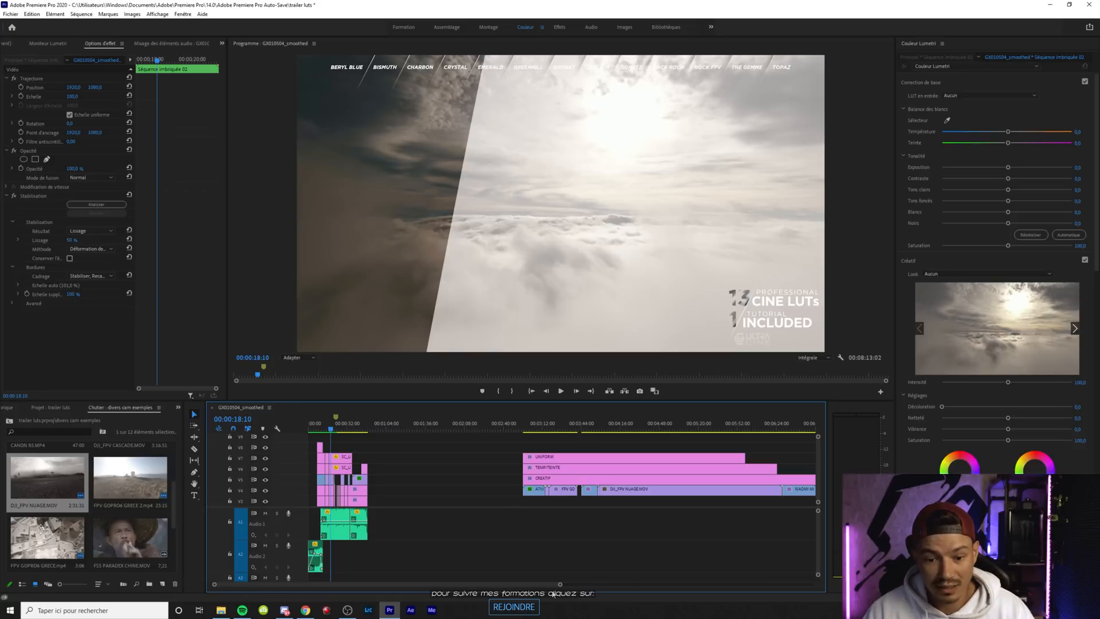
click(333, 497)
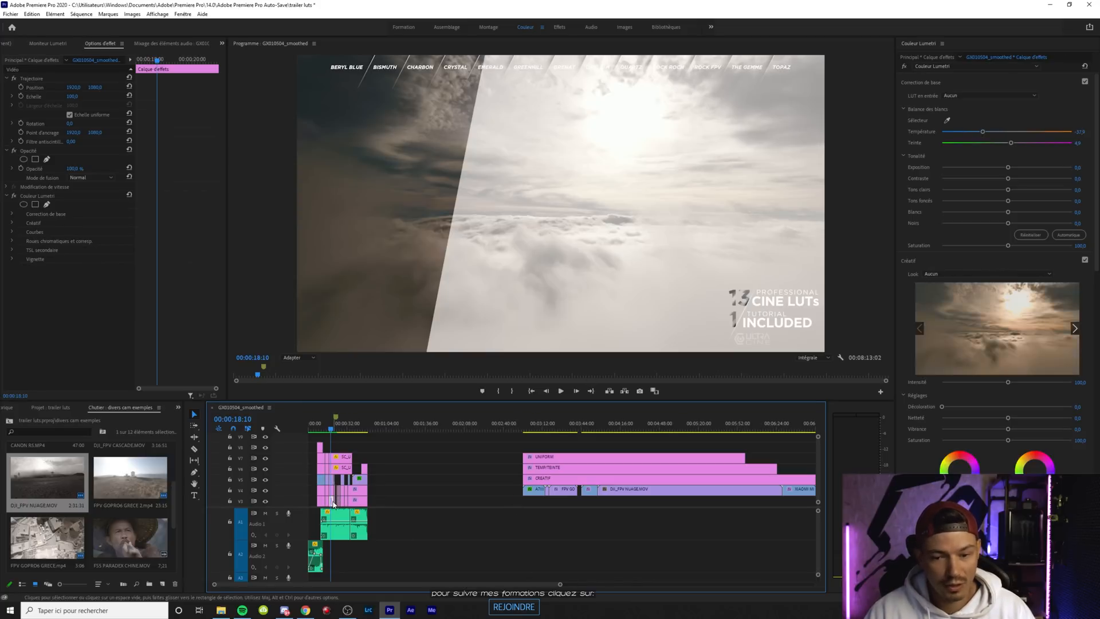
drag(560, 585, 364, 585)
drag(458, 592, 457, 592)
click(413, 512)
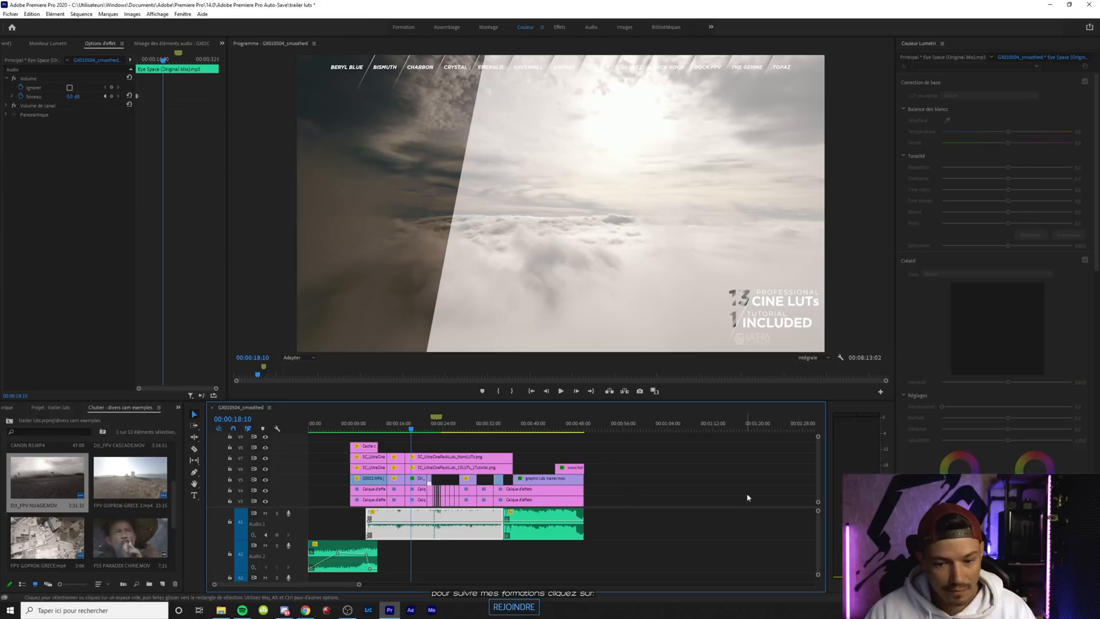
scroll(816, 483, down, 3)
click(420, 467)
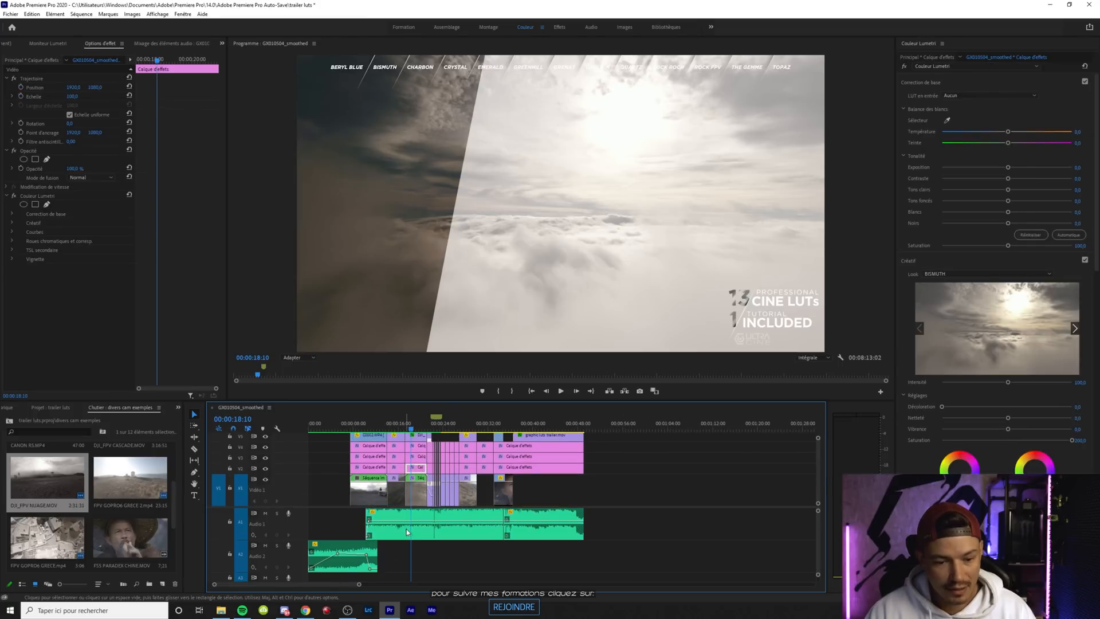
double_click(416, 499)
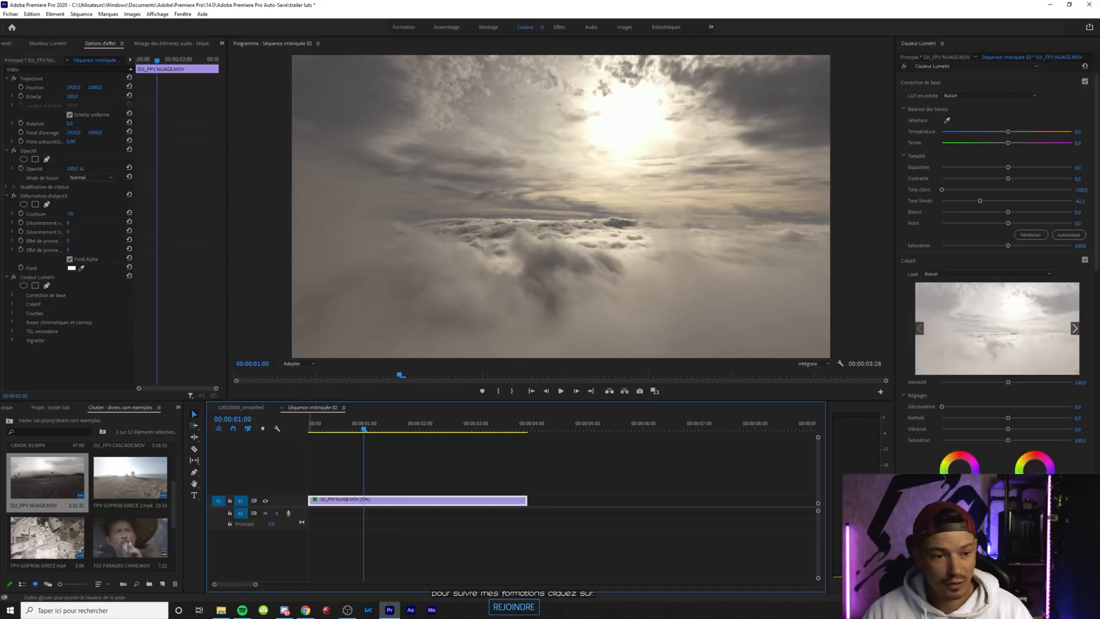
click(39, 278)
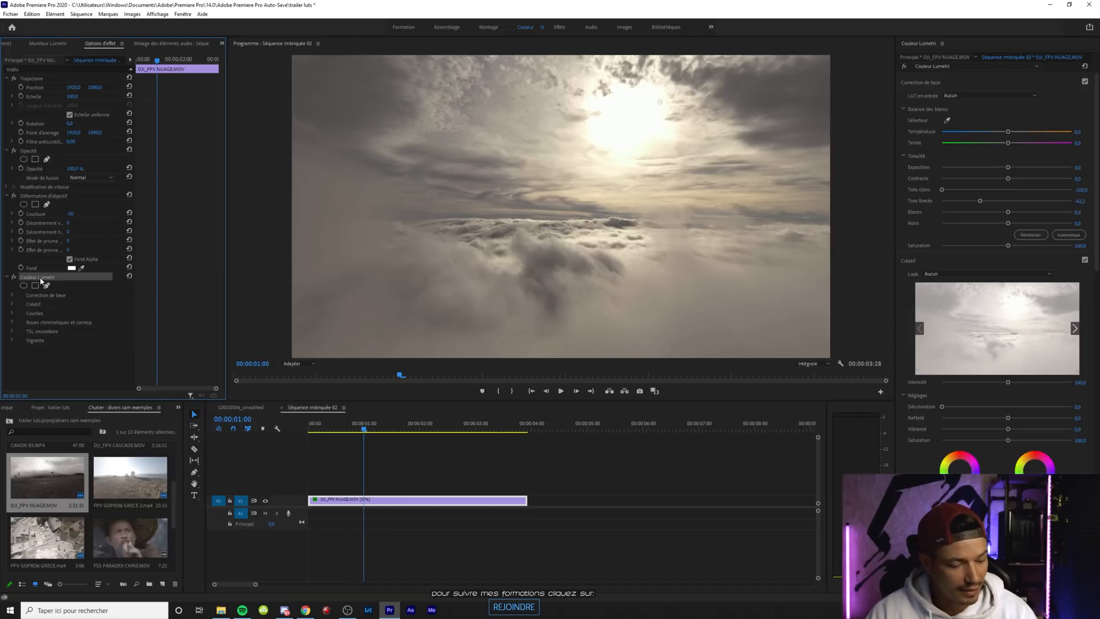
Return to the GX010504_smoothed sequence and display the sunlit cloud frame of DJI_FPV NUAGE.MOV
click(239, 407)
drag(291, 584, 546, 587)
scroll(819, 486, up, 3)
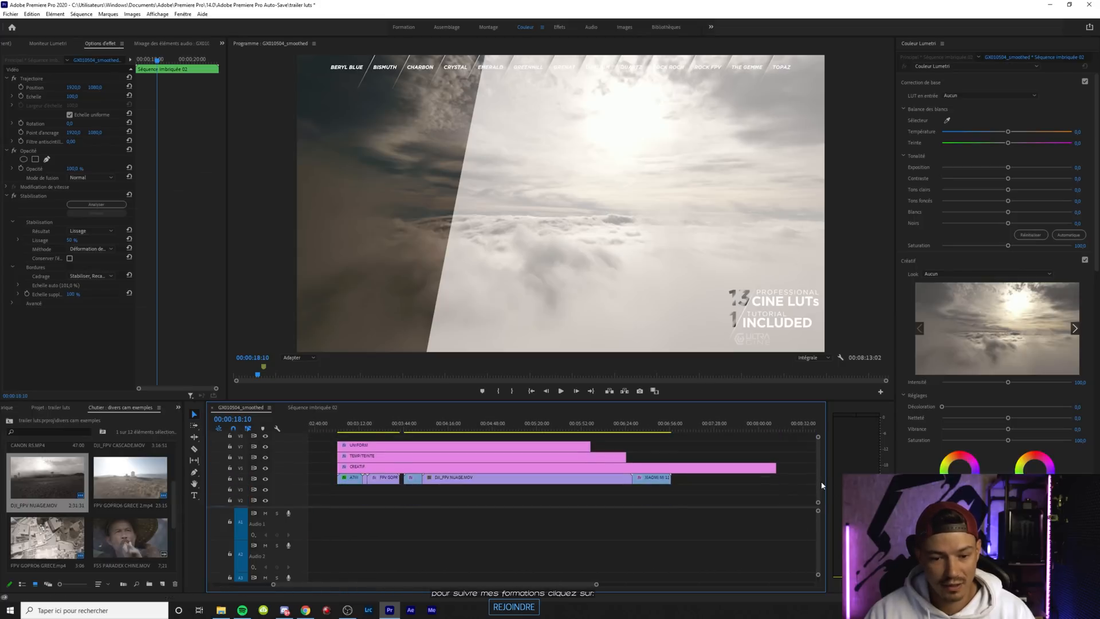
click(552, 428)
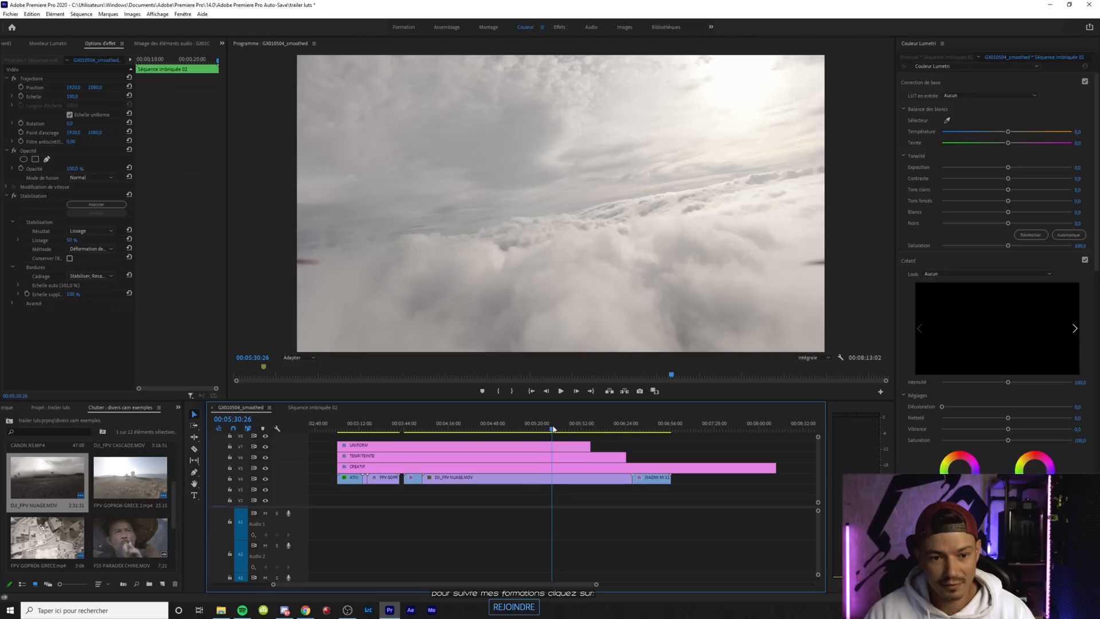
drag(553, 428, 535, 428)
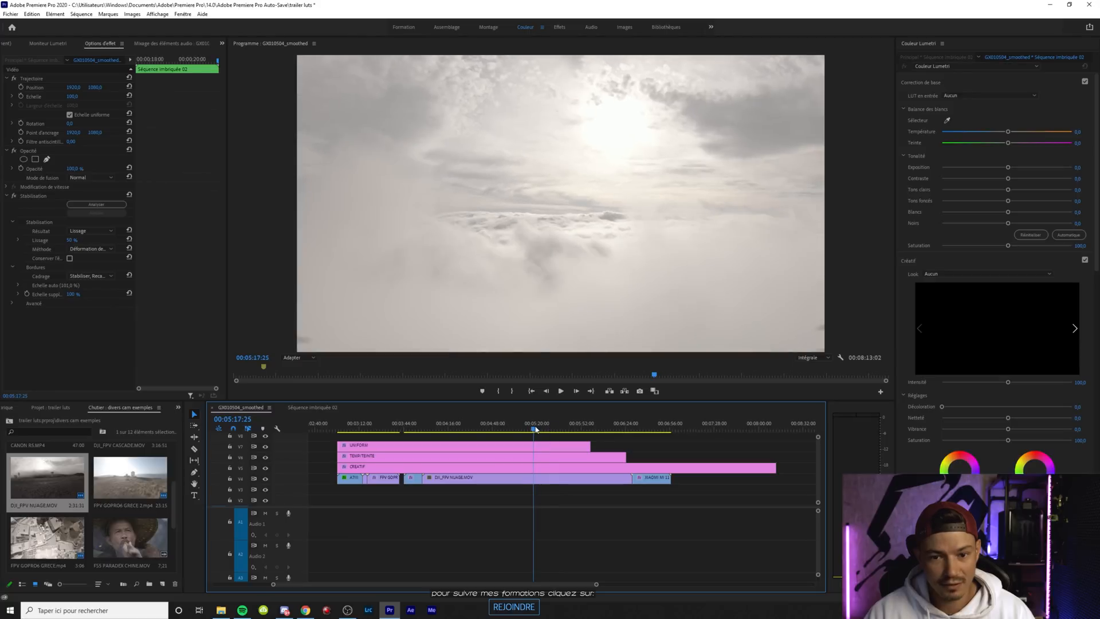
Apply the BISMUTH.cube look from the DJI folder of the ULTRACINE LUTs to the CREATIF layer
click(511, 466)
click(955, 272)
click(950, 299)
click(213, 72)
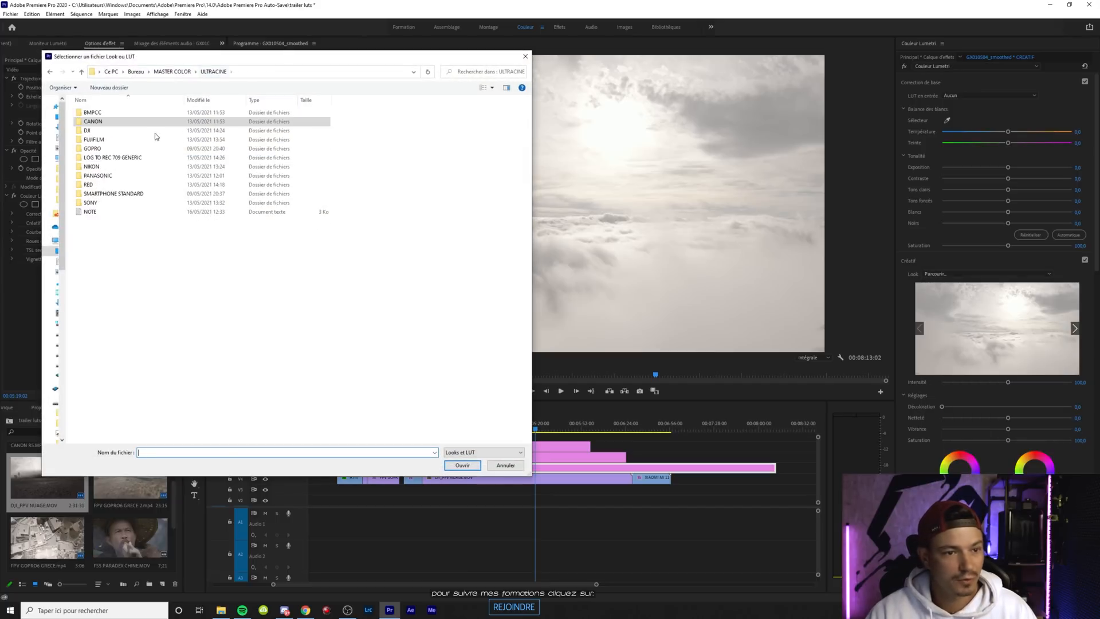
double_click(88, 131)
click(112, 130)
double_click(112, 131)
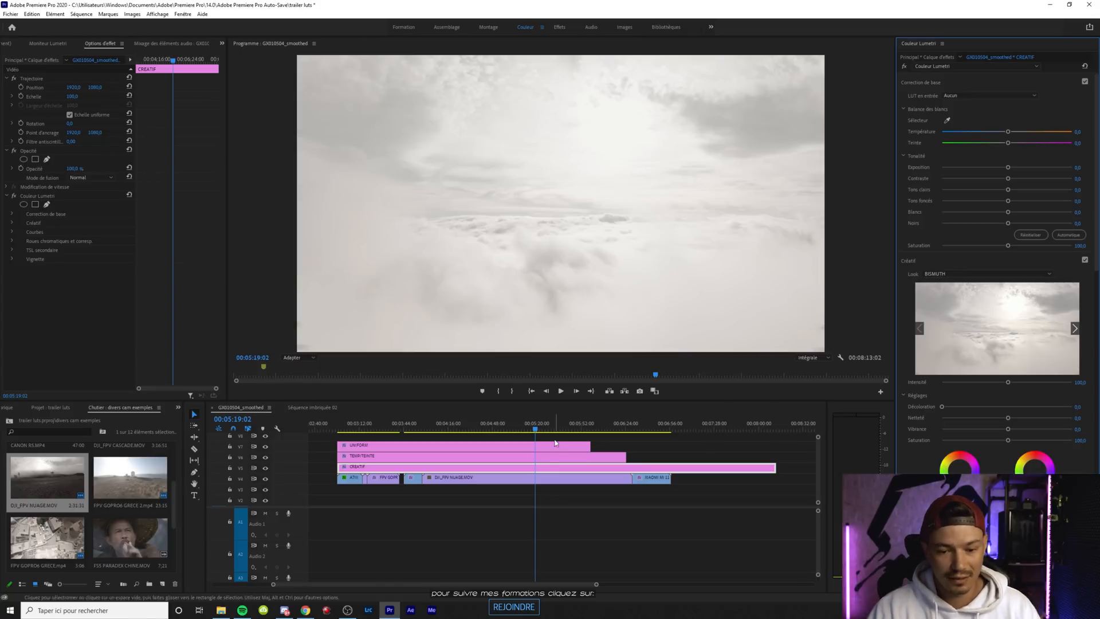
Apply the CINE_TO_709.cube look from the CINED TO REC 709 folder of the DJI LUTs to the UNIFORM layer
click(490, 447)
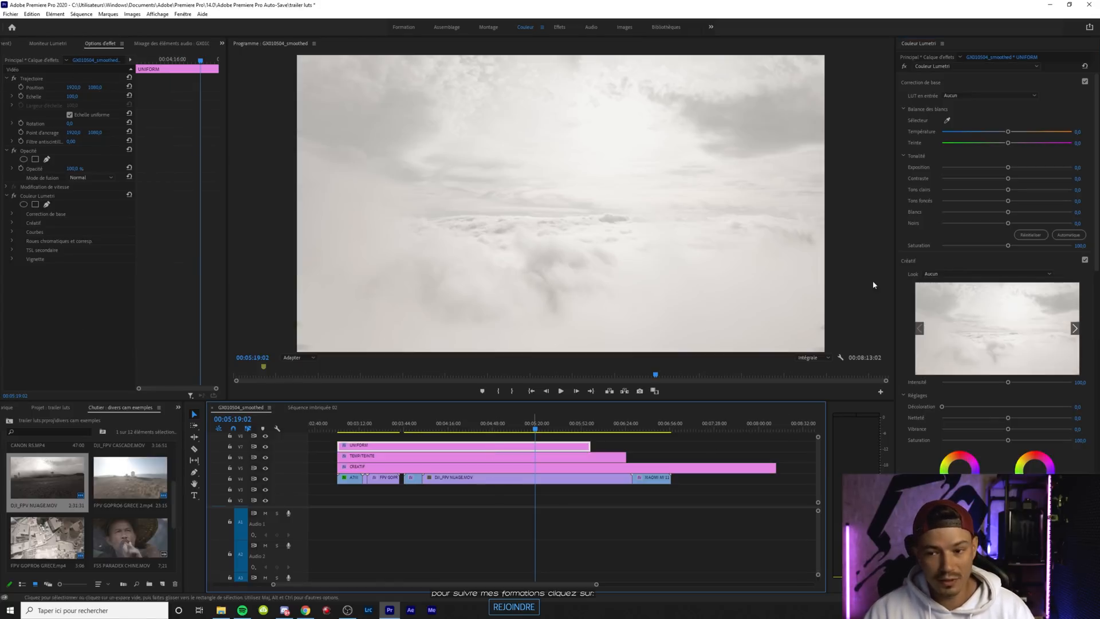
click(974, 273)
click(954, 297)
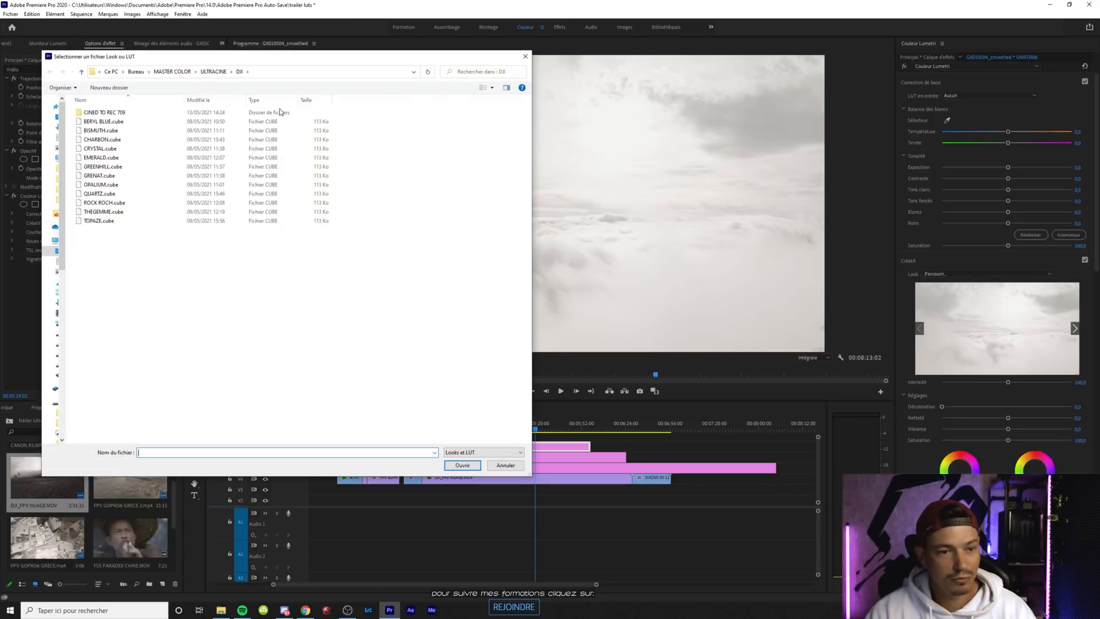
double_click(129, 113)
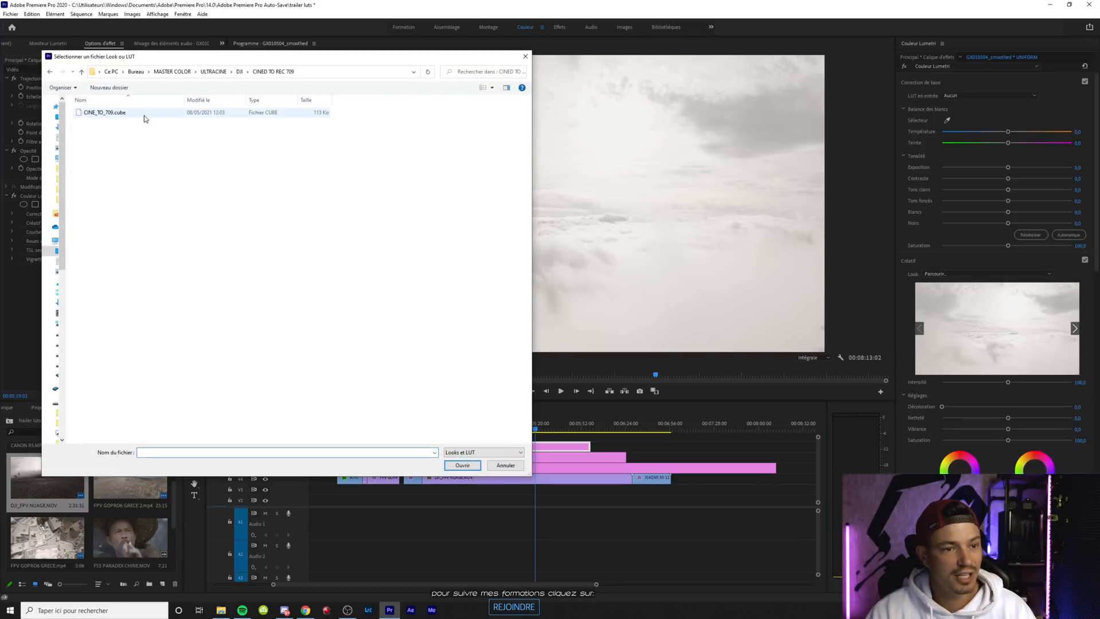
double_click(127, 115)
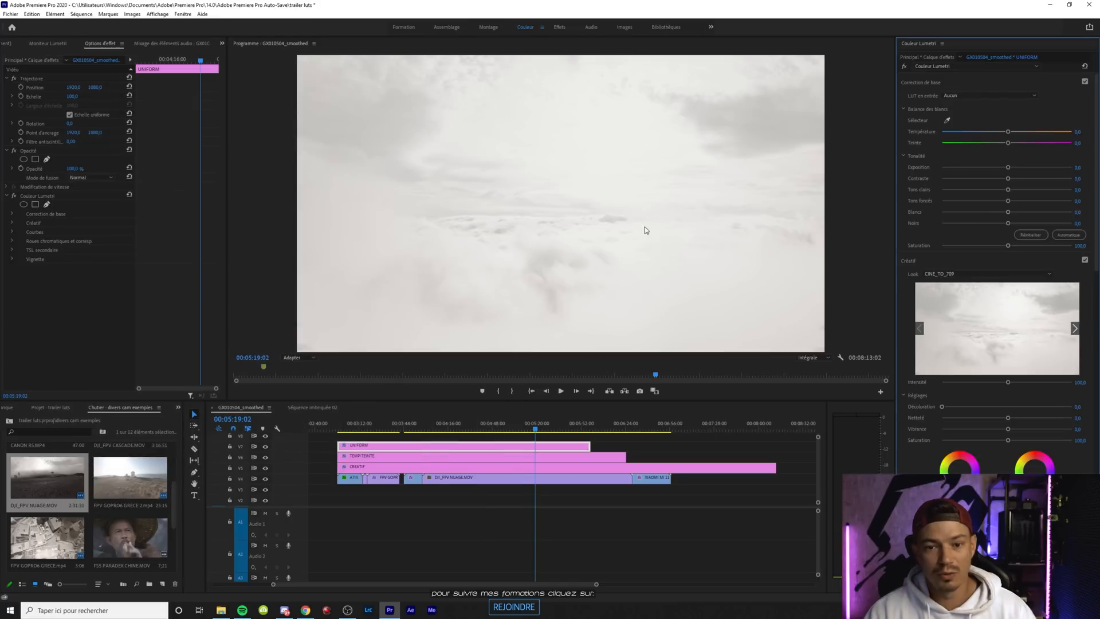
Set DJI_FPV NUAGE.MOV's highlights to -100 and shadows to about -41, and raise the CREATIF layer's creative saturation
click(535, 480)
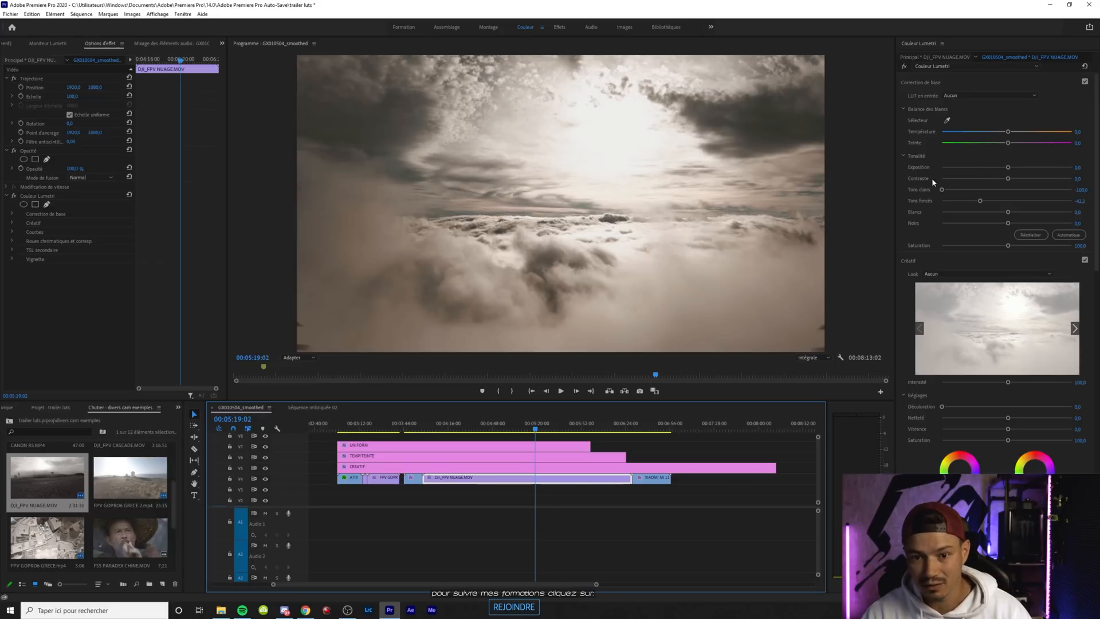
click(529, 468)
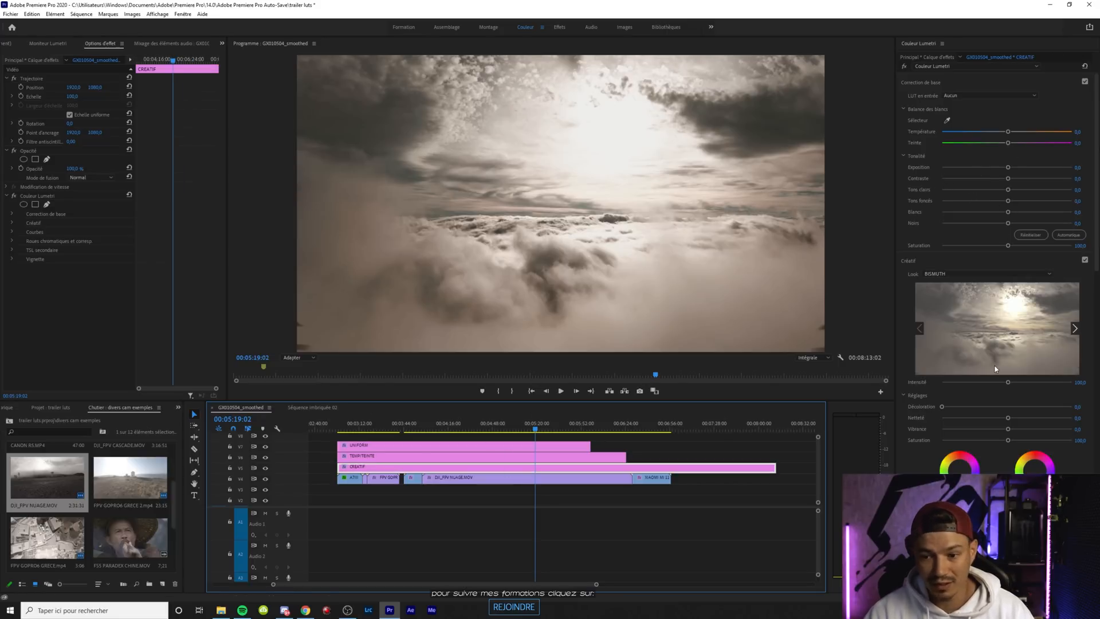
mouse_move(1010, 442)
mouse_down()
mouse_move(1040, 442)
mouse_move(1028, 441)
mouse_up()
Cool the TEMP/TEINTE layer's temperature to about -25
click(448, 456)
drag(1008, 133, 983, 137)
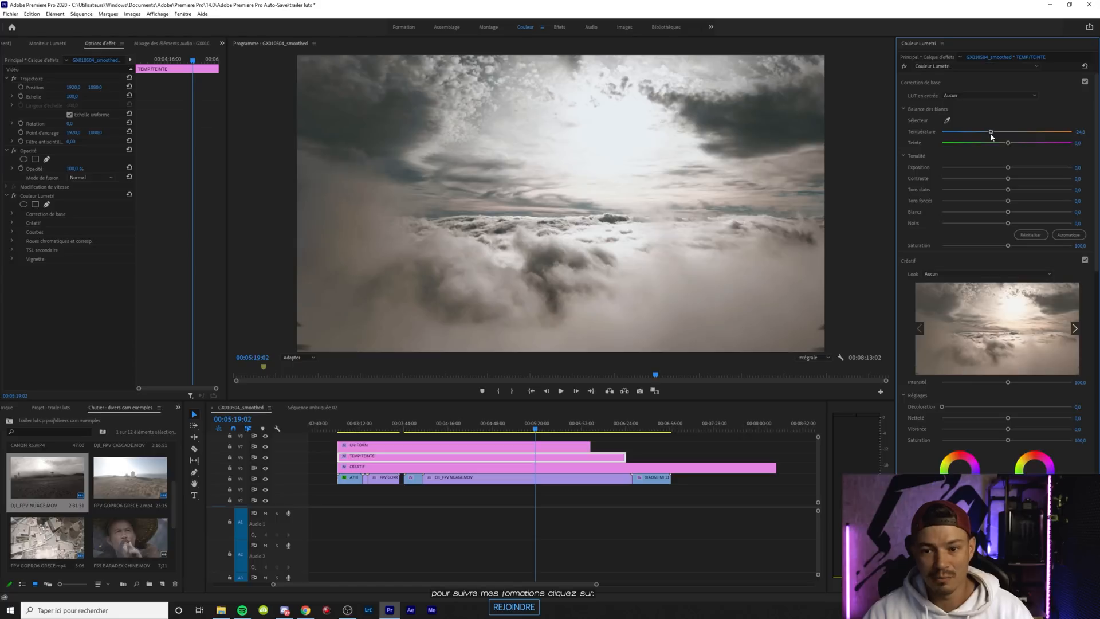
Raise the CREATIF layer's creative saturation to about 173 and view the cloud shot full screen
click(474, 477)
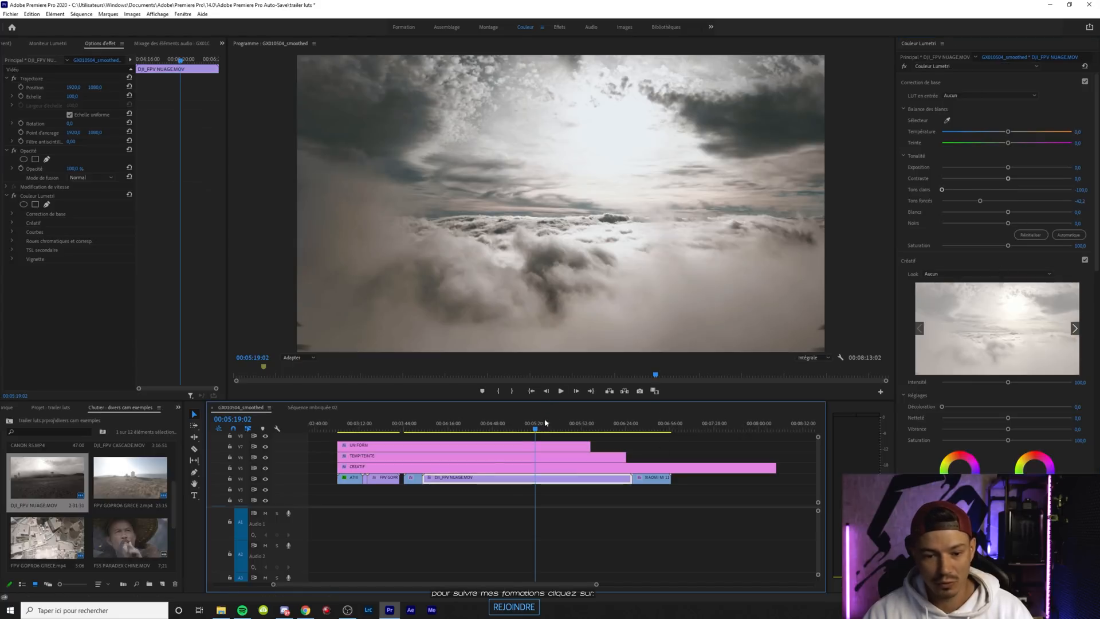
click(474, 467)
drag(1032, 440, 1051, 441)
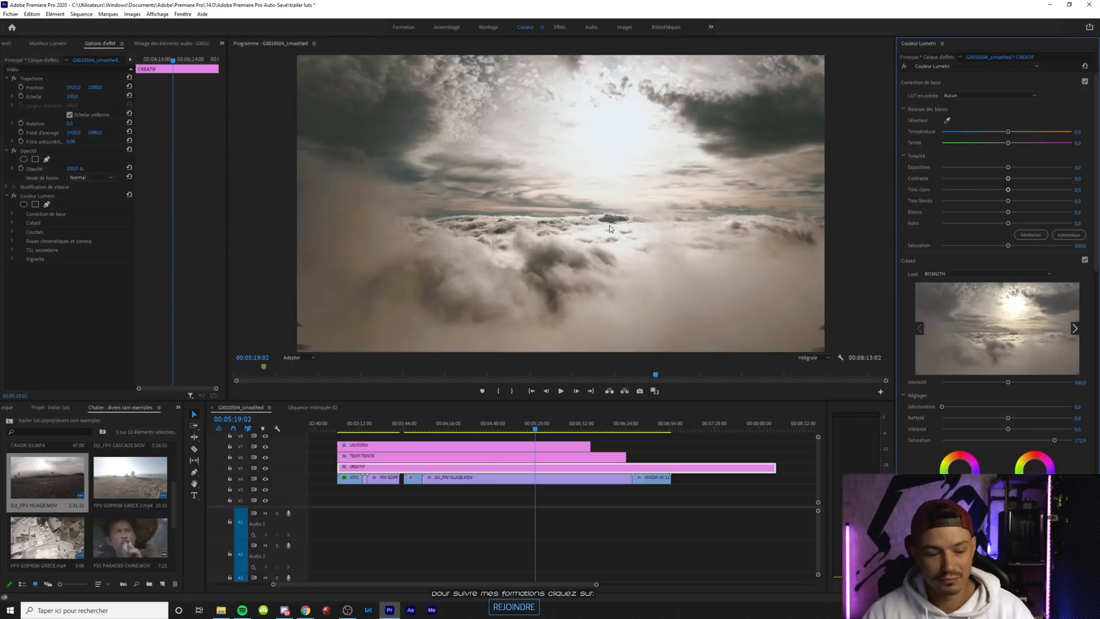
key(ctrl+grave)
key(ctrl+grave)
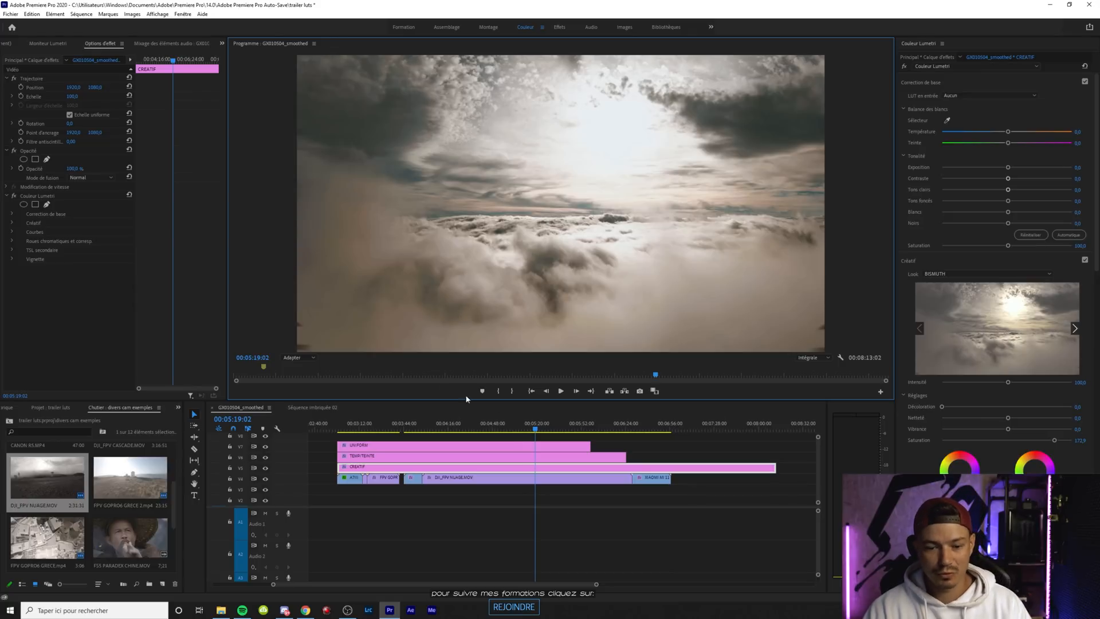
Lift the shadows of DJI_FPV NUAGE.MOV to about -30
click(521, 476)
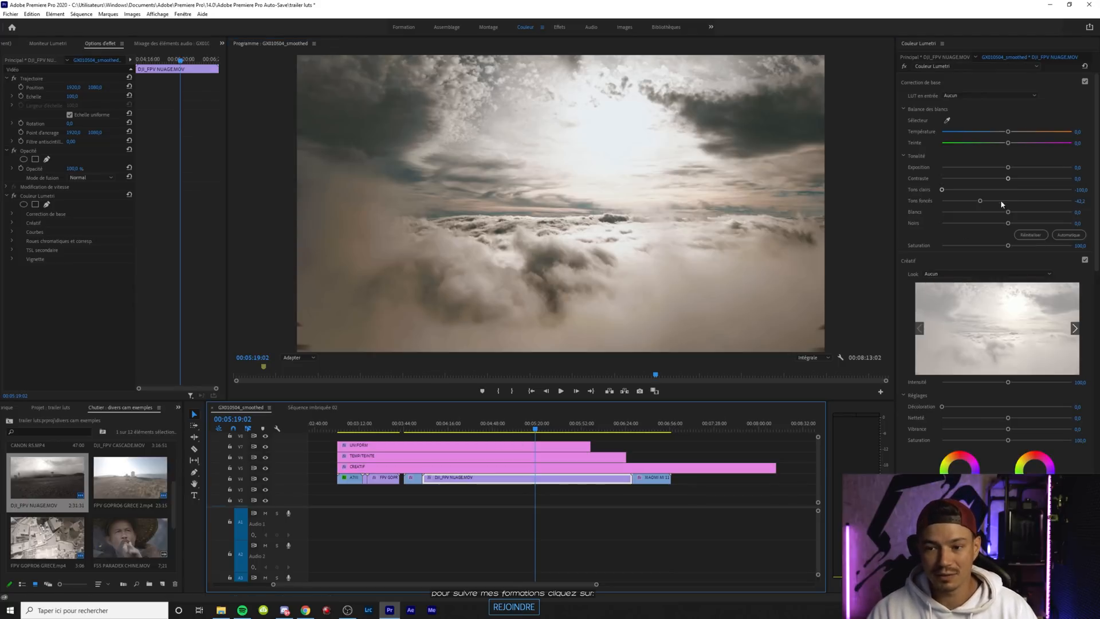
mouse_move(981, 203)
mouse_down()
mouse_move(916, 209)
mouse_move(1011, 210)
mouse_move(968, 212)
mouse_move(993, 216)
mouse_up()
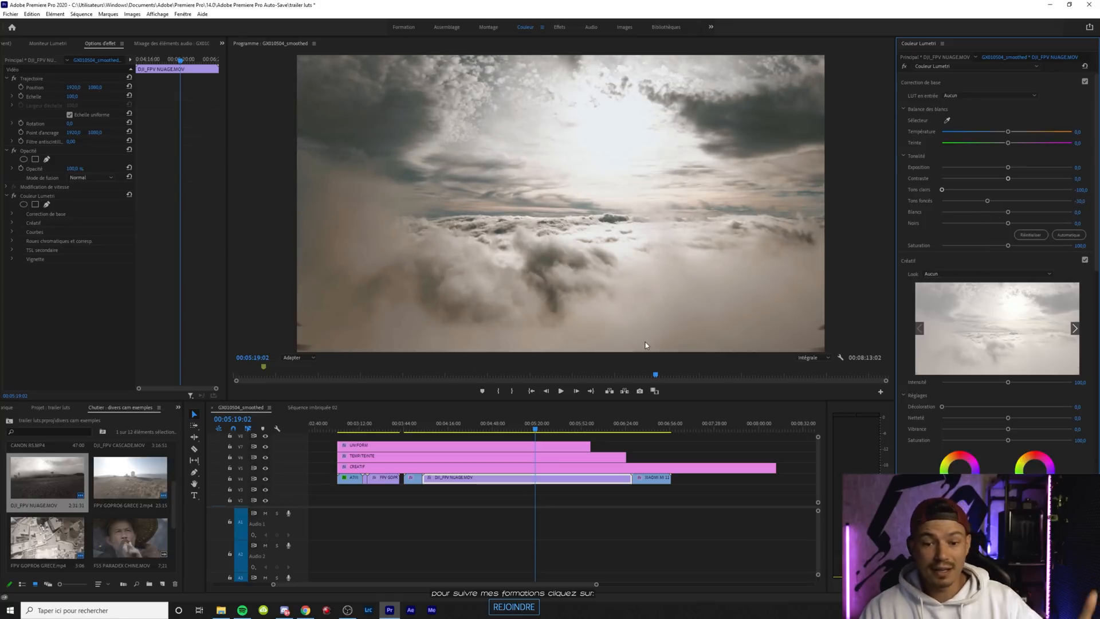
Reset the Lumetri Color effect on the CREATIF, UNIFORM and TEMP/TEINTE layers and on the DJI_FPV NUAGE.MOV clip
click(131, 538)
click(495, 466)
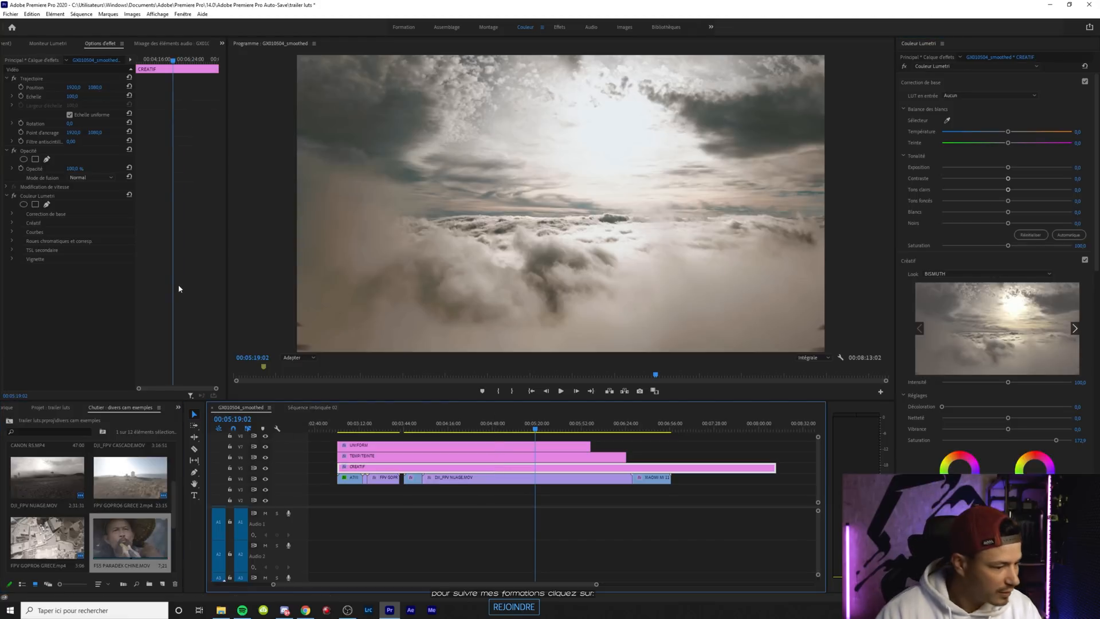
click(129, 195)
click(529, 446)
click(533, 457)
click(499, 479)
click(130, 196)
Place FS5 PARADEX CHINE.MOV over the cloud clip at 00:05:19:02 beneath the adjustment layers and show its smoke frame at 00:05:21:17
drag(130, 538, 538, 484)
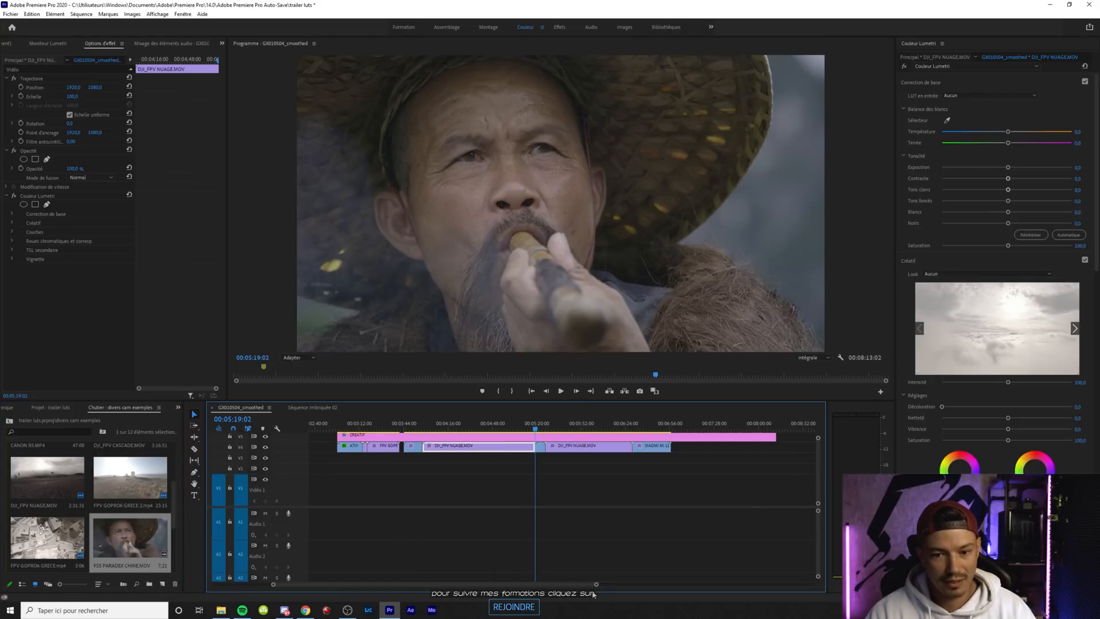
drag(594, 585, 554, 584)
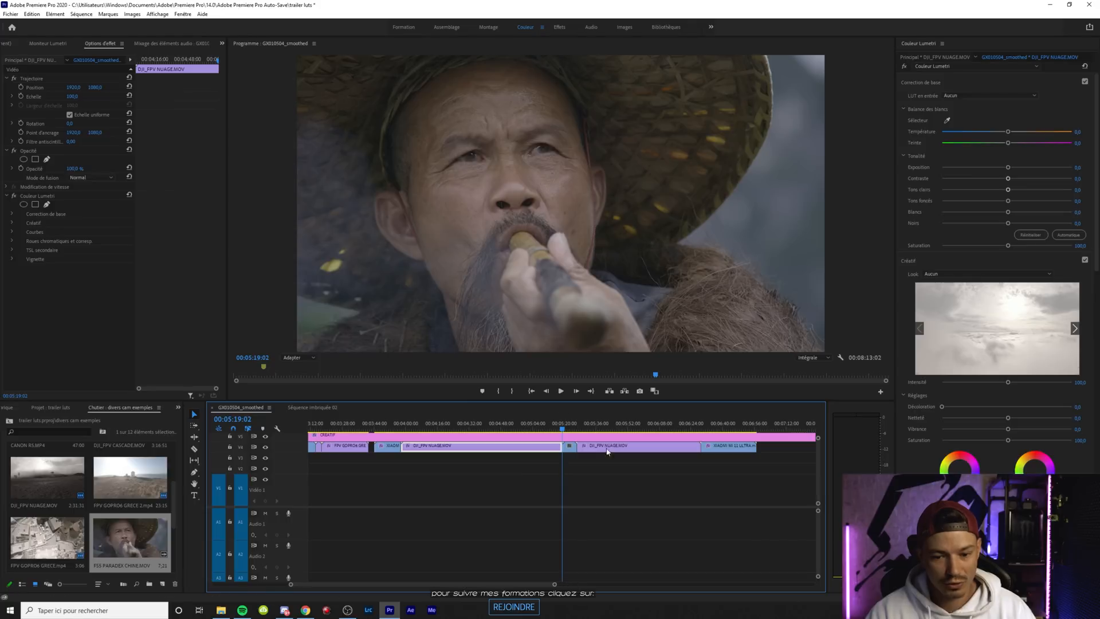
scroll(821, 487, up, 3)
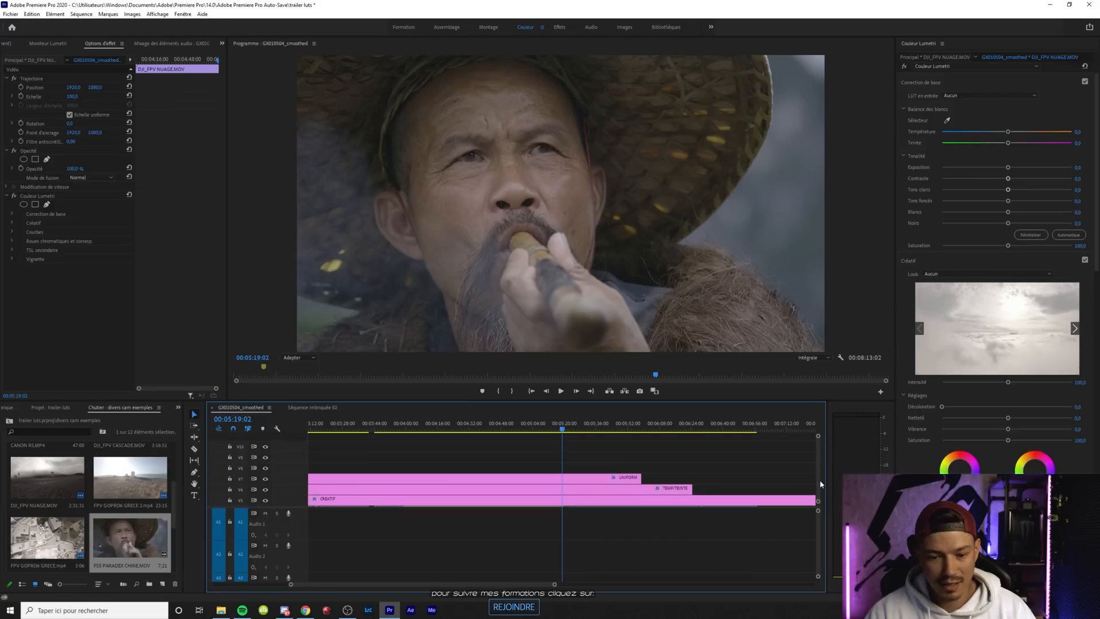
click(553, 460)
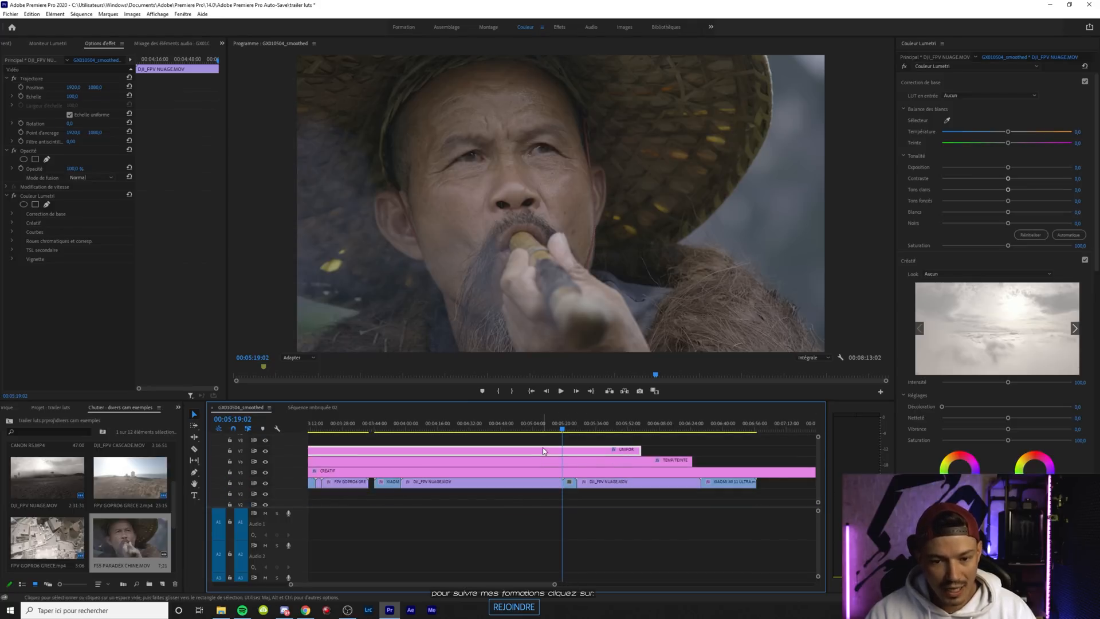
click(550, 470)
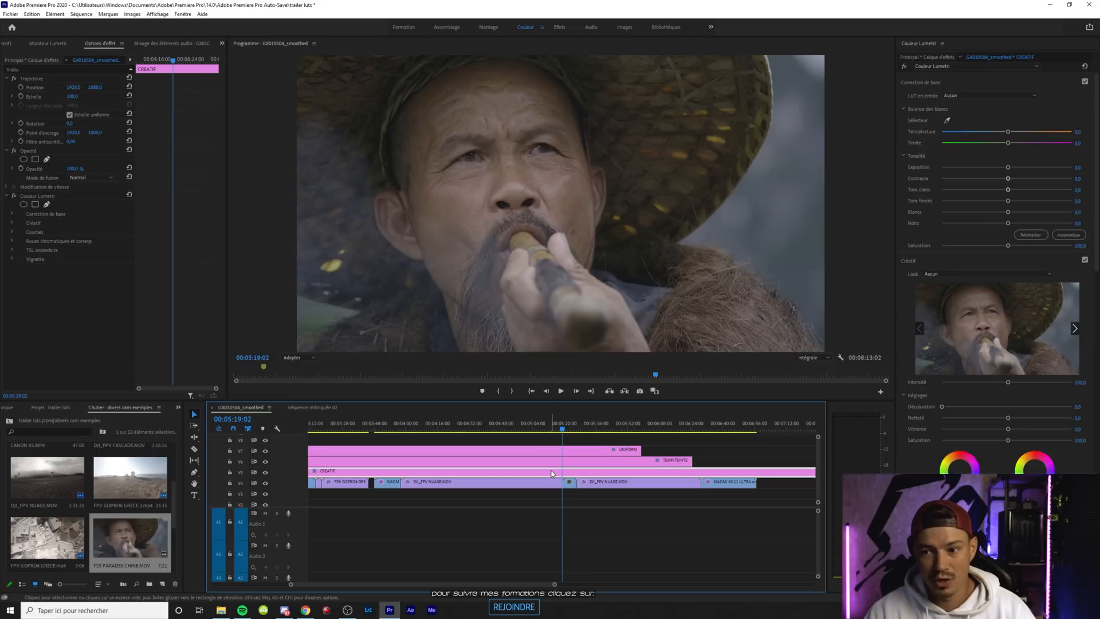
drag(563, 434, 569, 432)
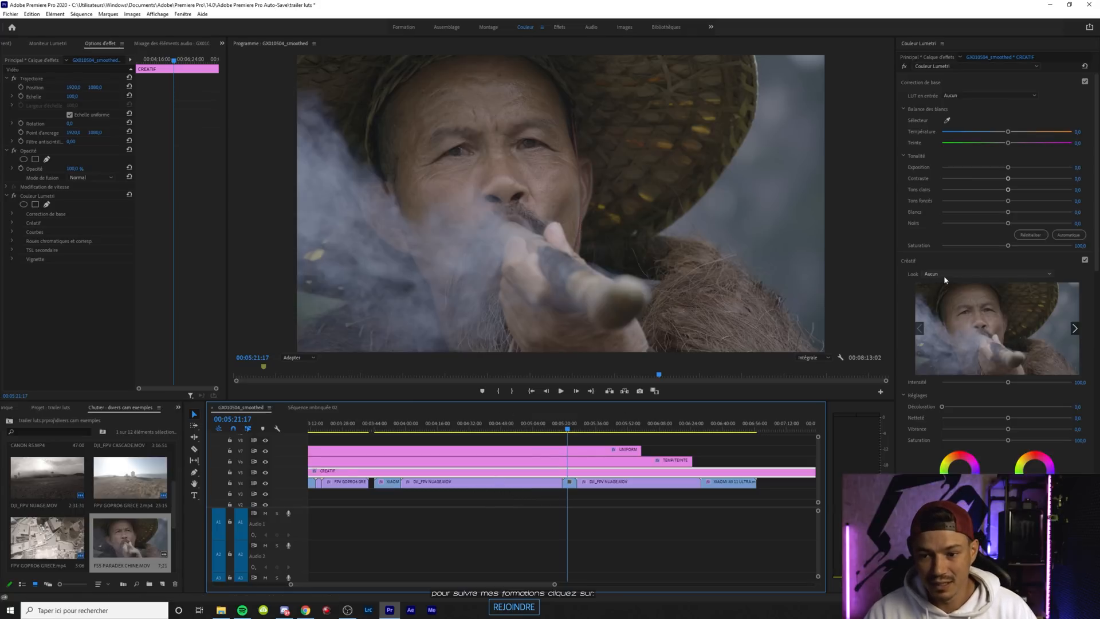
Apply the CINE4_TO_709.cube look from the CINE4 TO REC709 folder of the SONY LUTs to the UNIFORM layer
click(349, 447)
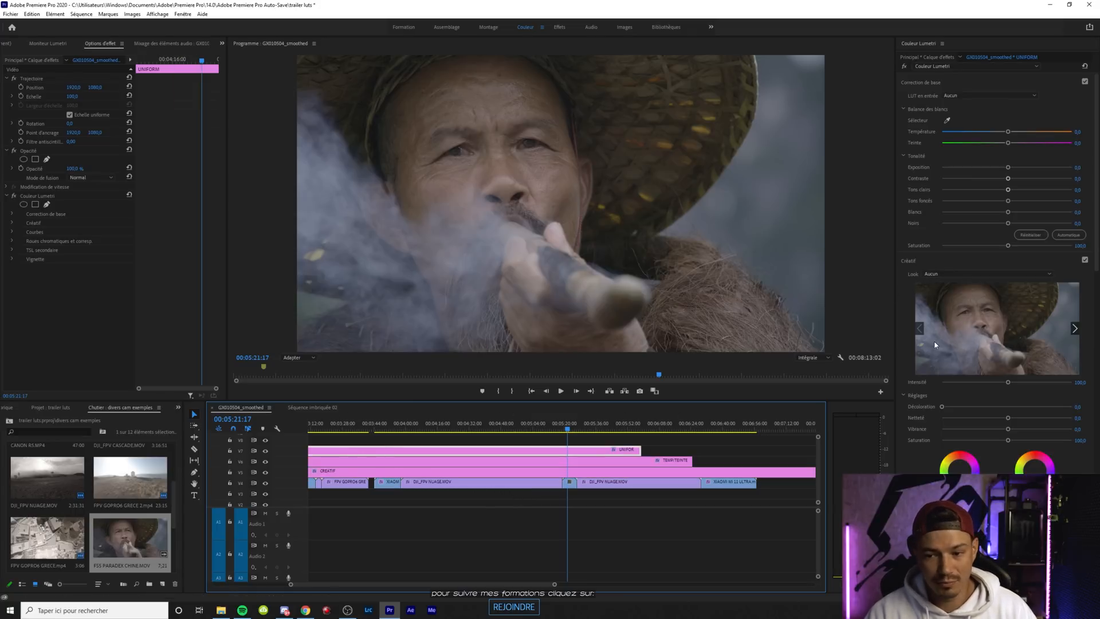
click(941, 275)
click(945, 300)
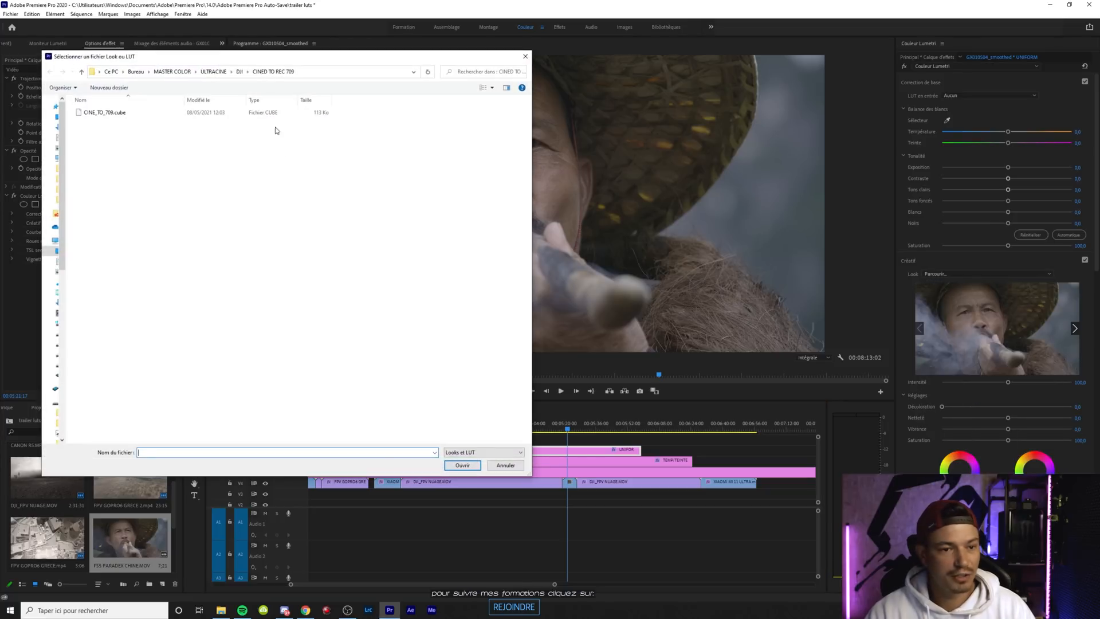
click(213, 73)
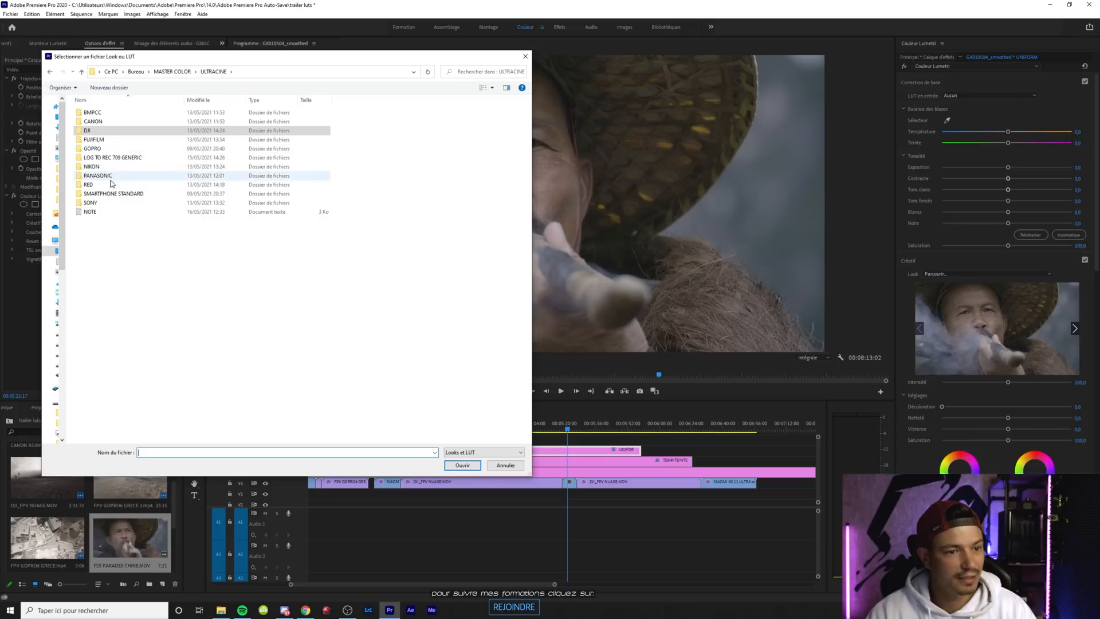
double_click(104, 204)
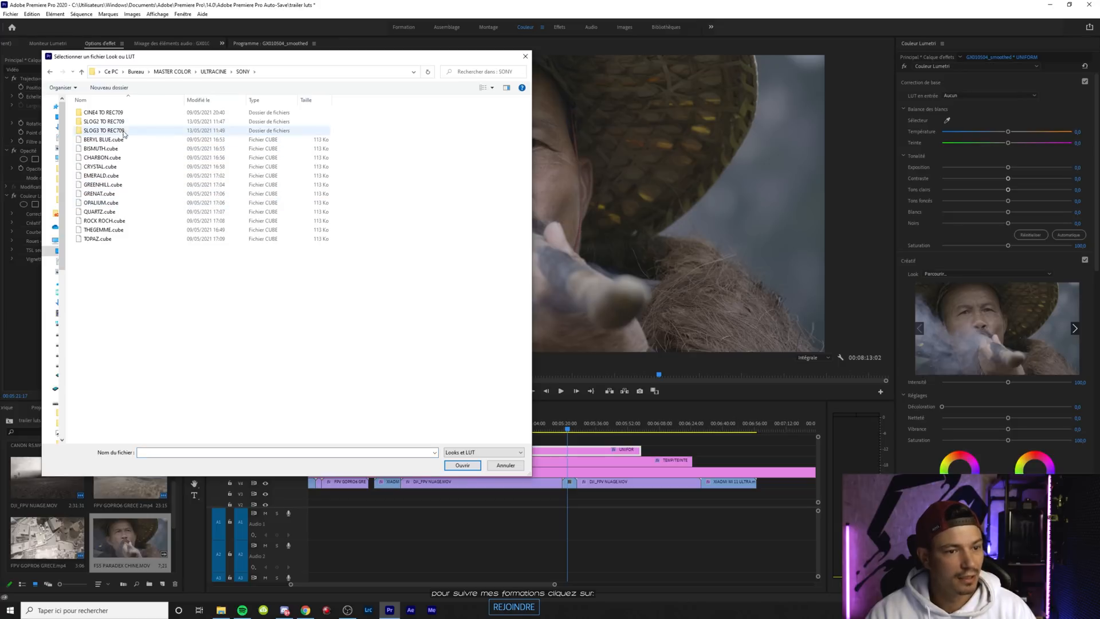
double_click(117, 114)
double_click(106, 114)
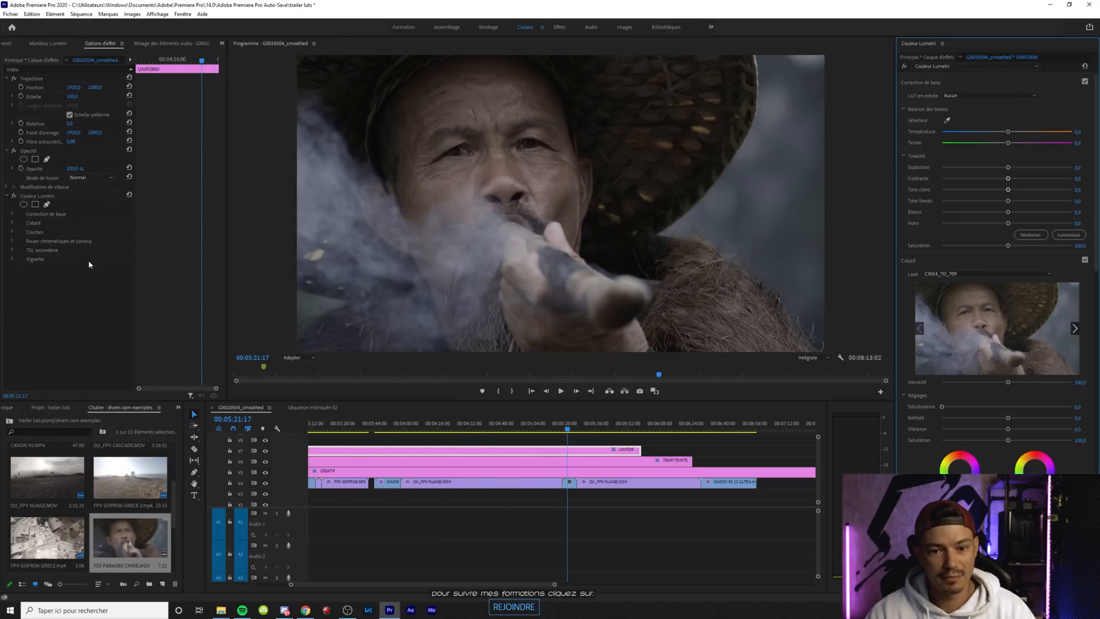
Apply the BERYL BLUE.cube look from the SONY LUTs to the CREATIF layer
click(579, 473)
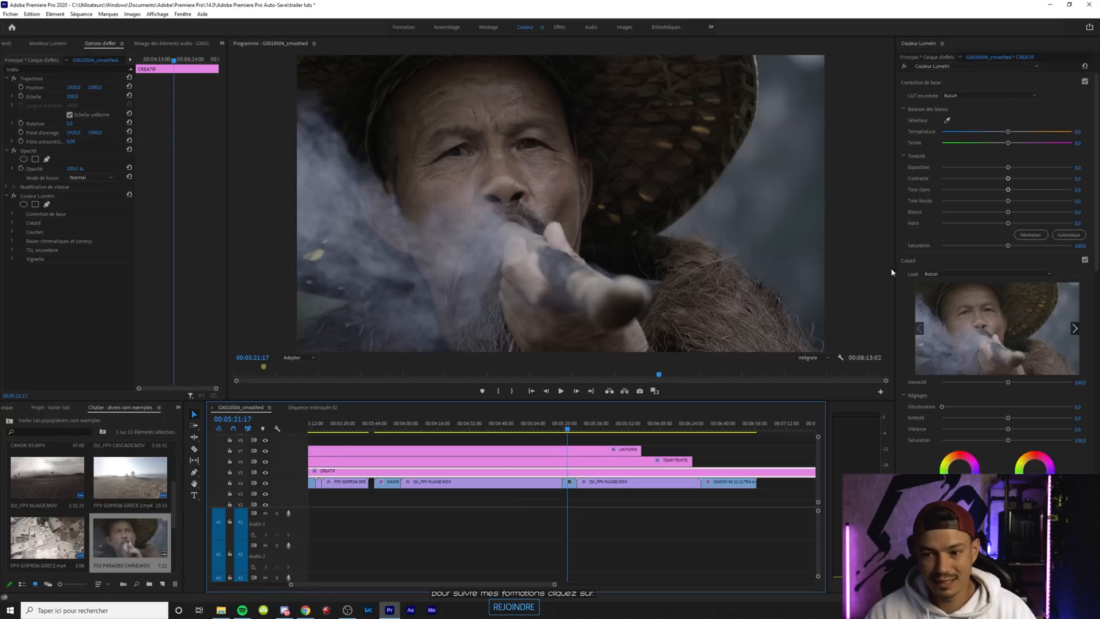
click(985, 274)
click(949, 300)
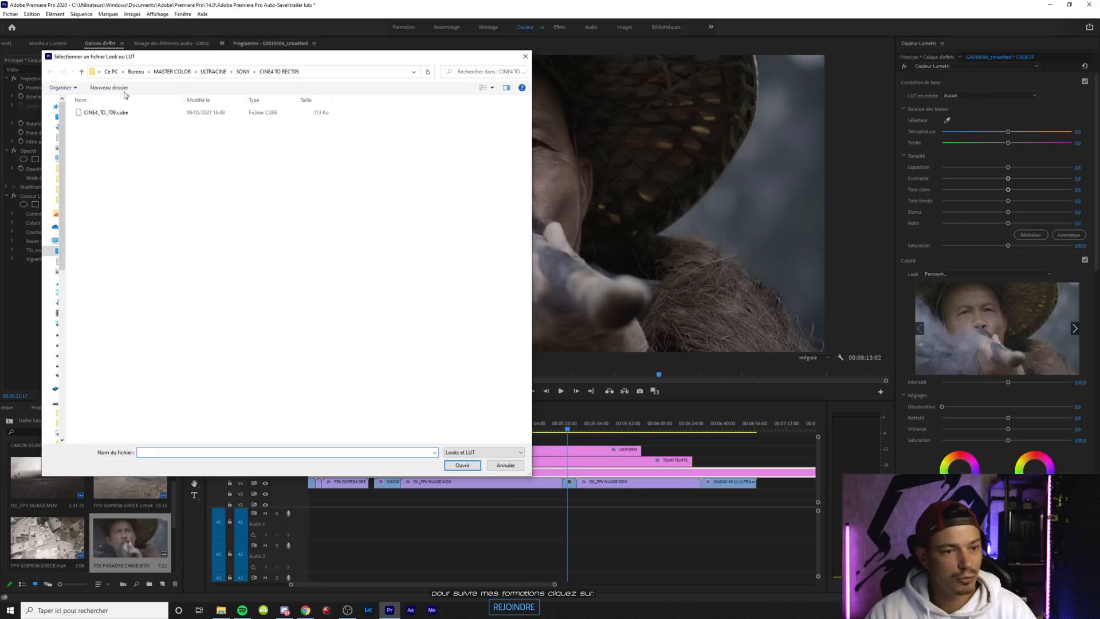
click(243, 71)
double_click(109, 139)
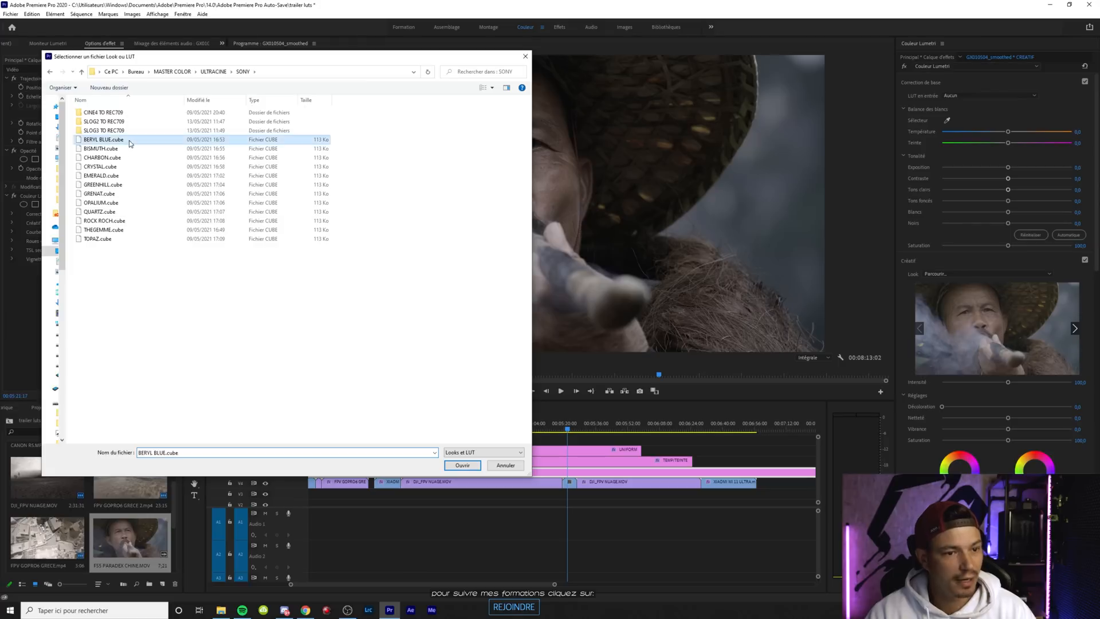
Check which creative look the last adjustment layer of the edit at the sequence start uses, and return to the smoke shot
drag(393, 583, 268, 590)
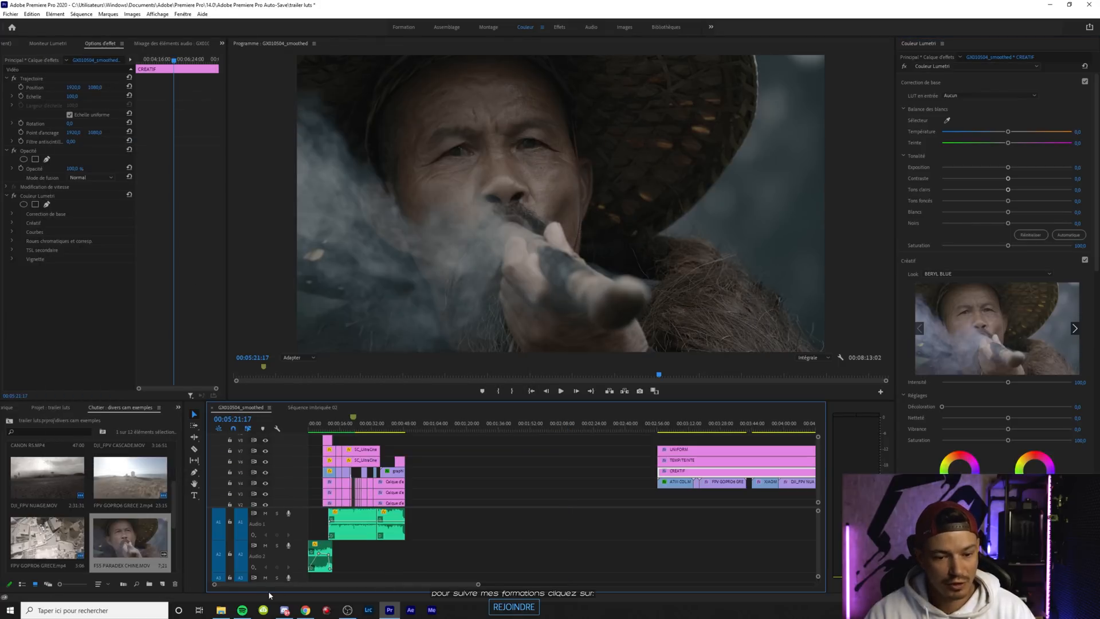
click(399, 504)
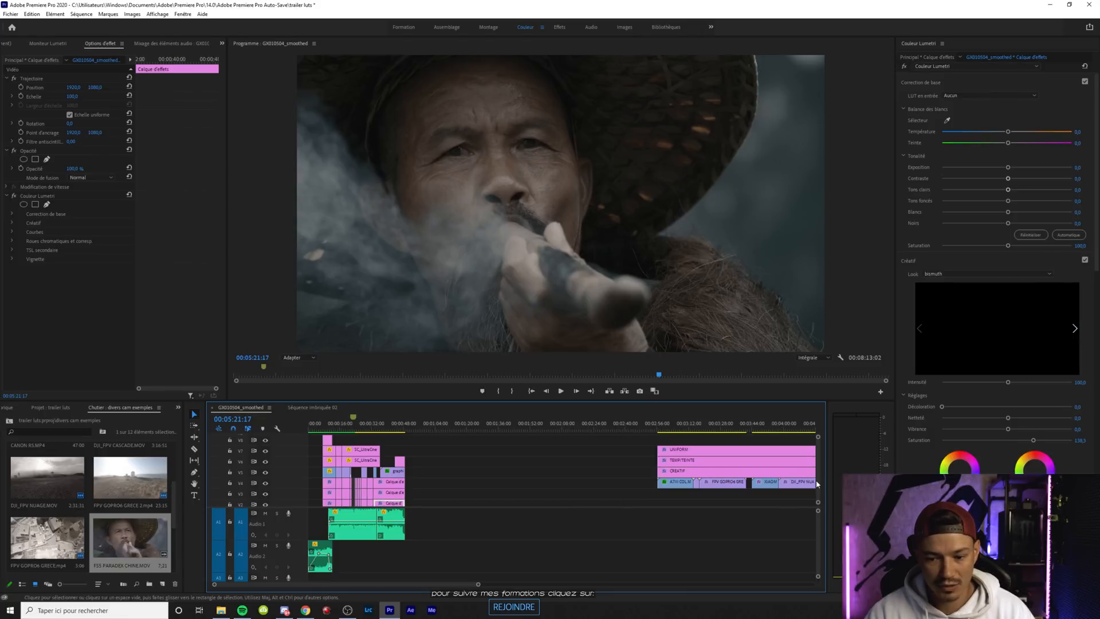
scroll(817, 484, down, 3)
scroll(820, 488, up, 5)
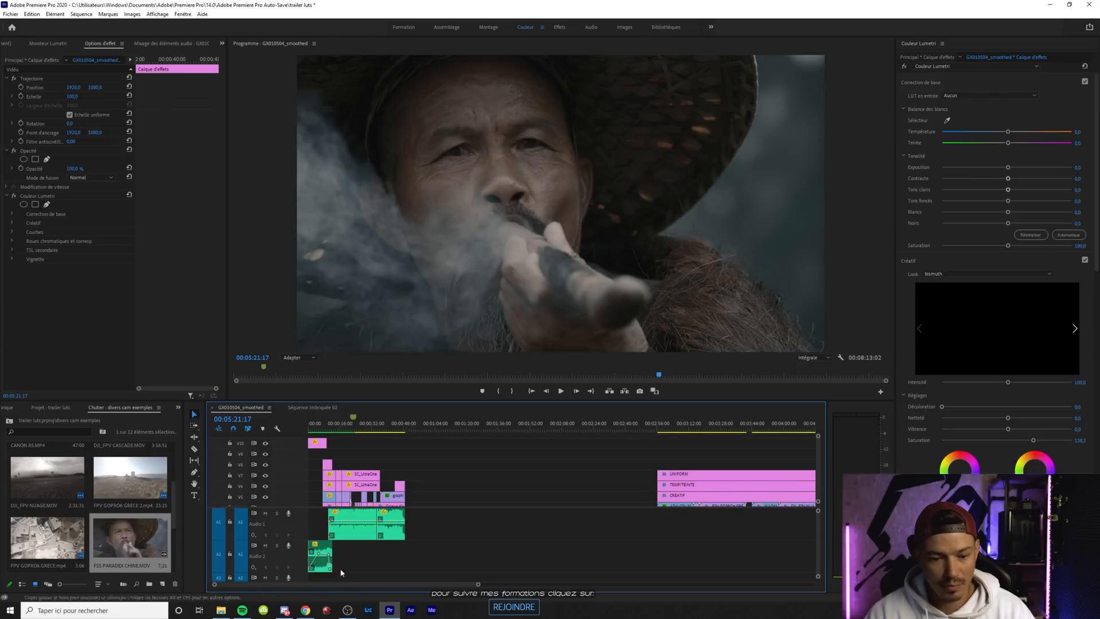
drag(354, 584, 452, 587)
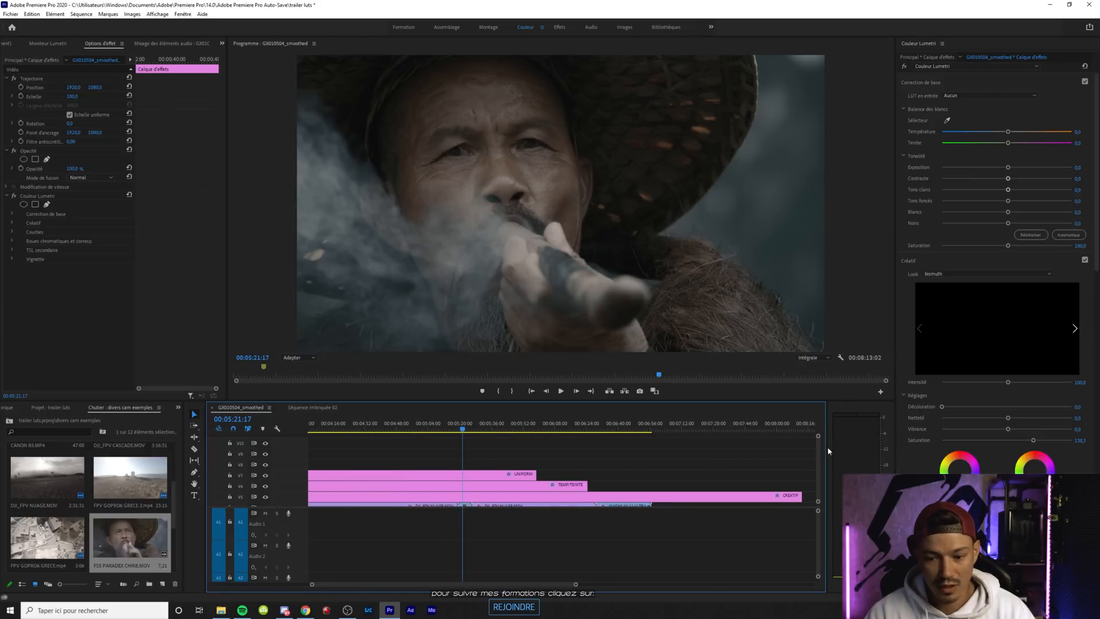
scroll(816, 447, down, 3)
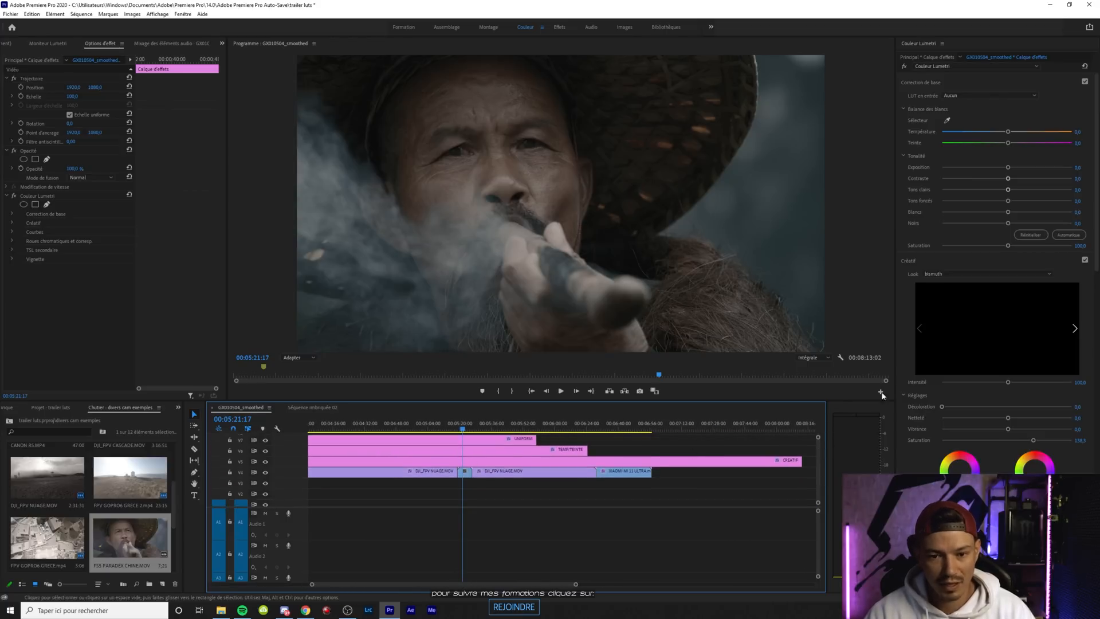
Replace the CREATIF layer's look with BISMUTH.cube from the SONY LUTs
click(593, 462)
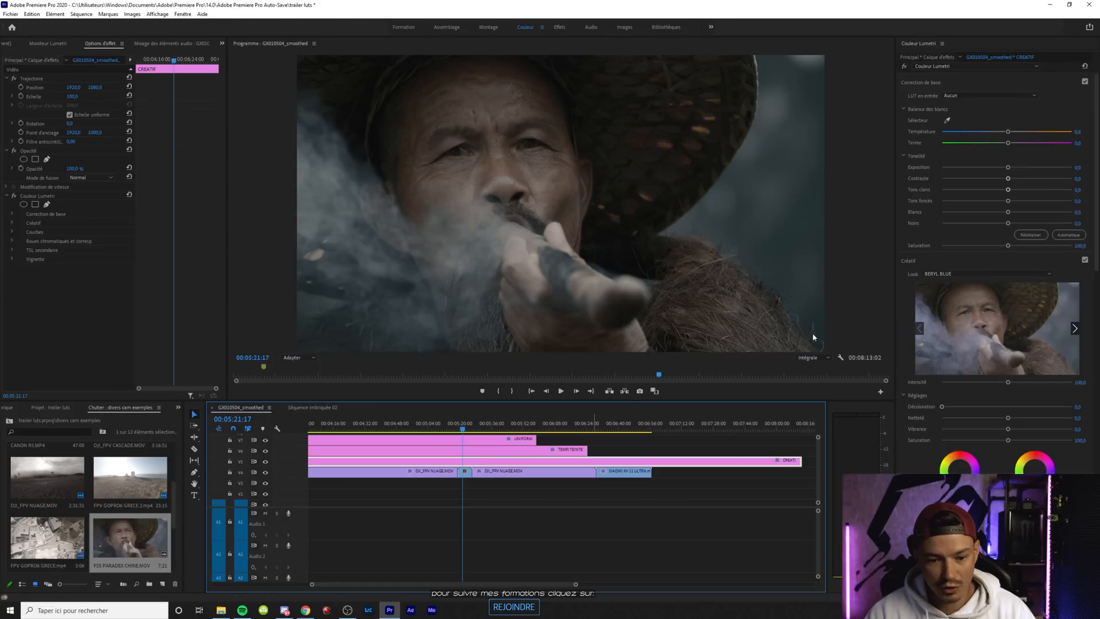
click(985, 274)
click(951, 293)
click(103, 149)
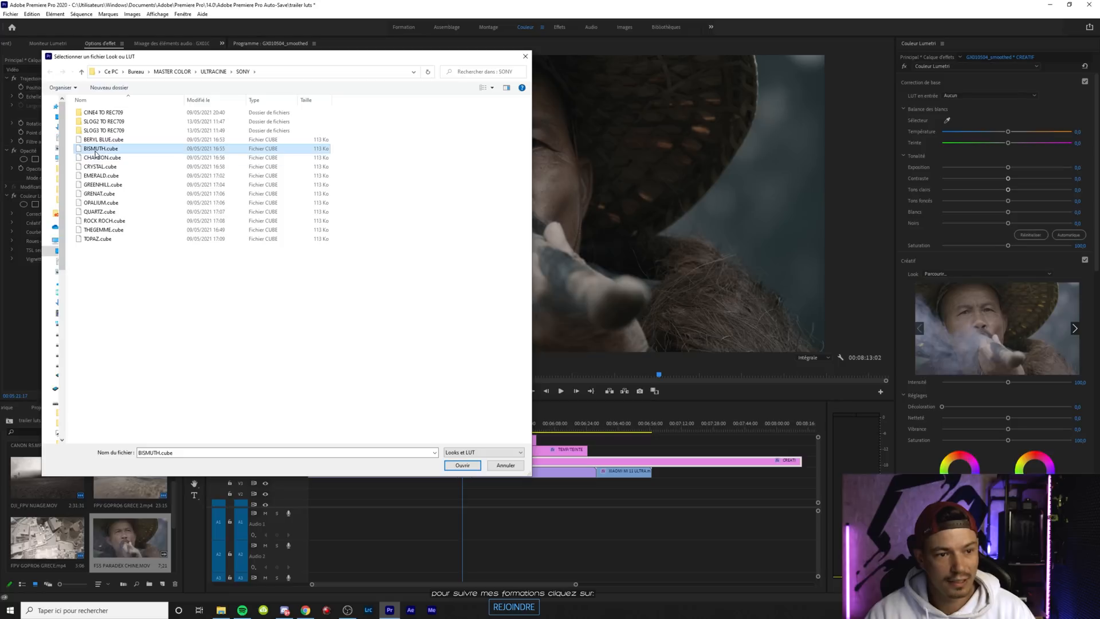
double_click(95, 150)
Lower the intensity of the UNIFORM layer's CINE4_TO_709 look to about 87
click(465, 473)
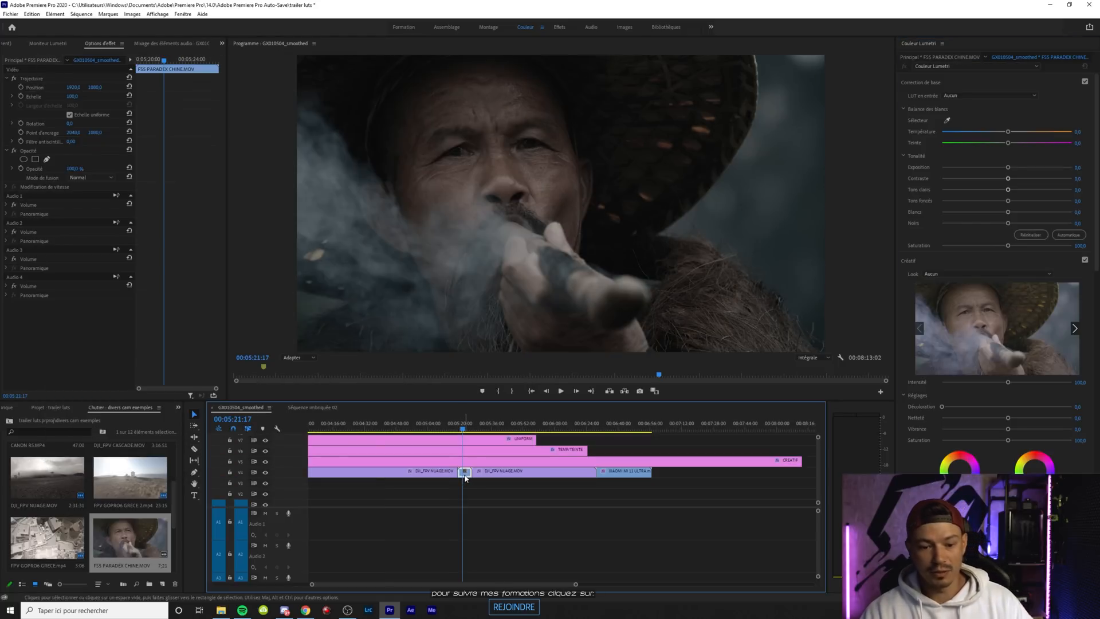
click(467, 439)
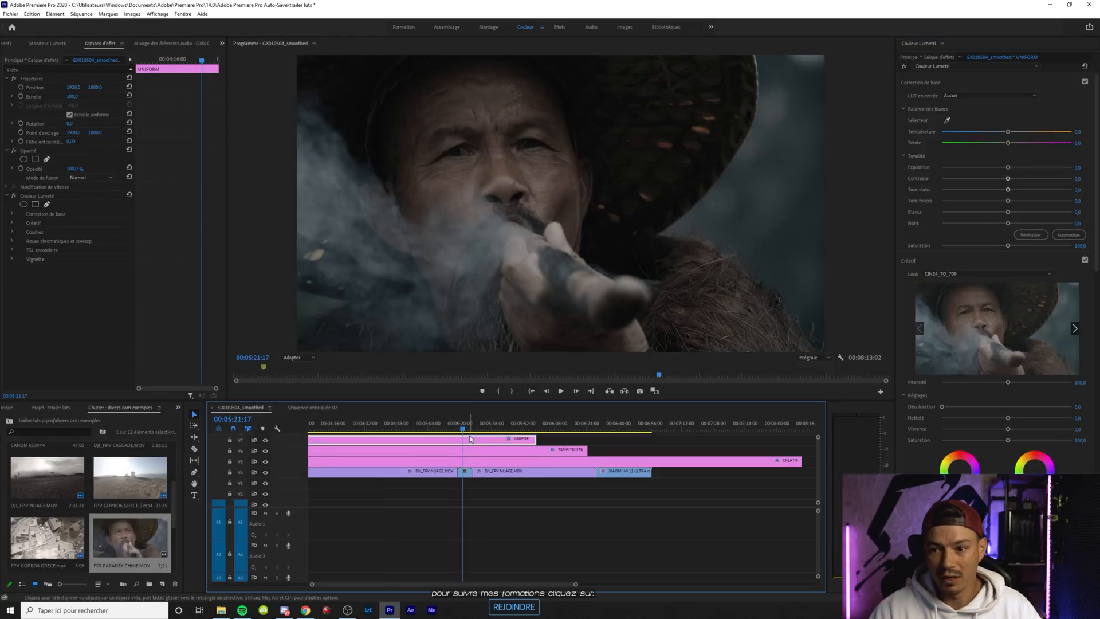
mouse_move(1008, 384)
mouse_down()
mouse_move(1021, 385)
mouse_move(1000, 386)
mouse_up()
Raise the exposure of the FS5 PARADEX CHINE.MOV smoke clip to about 1.1
click(470, 461)
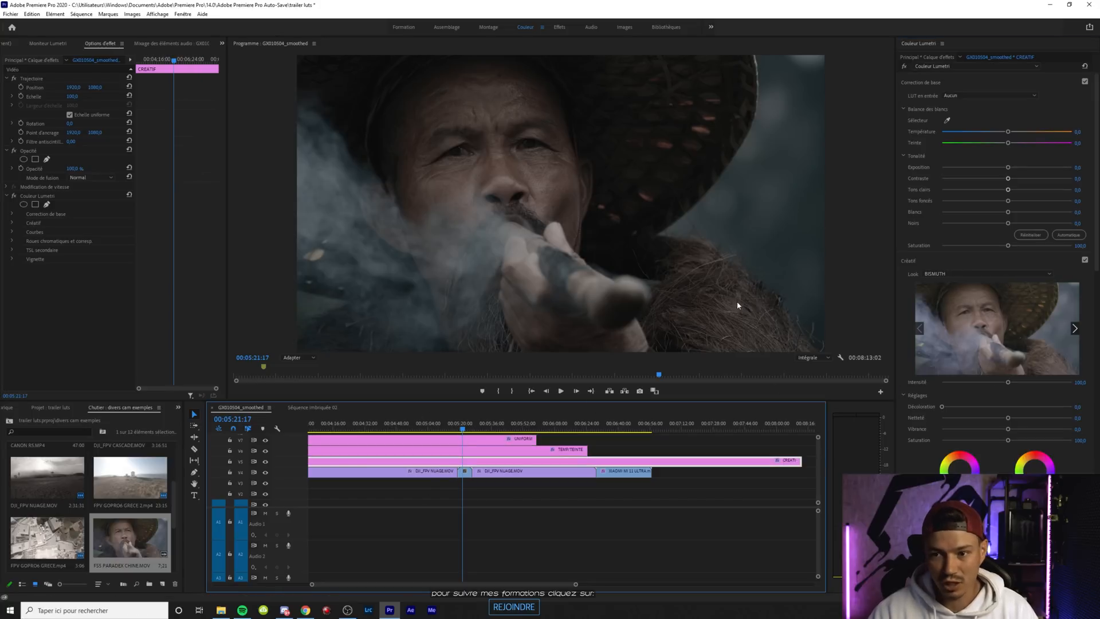
click(464, 471)
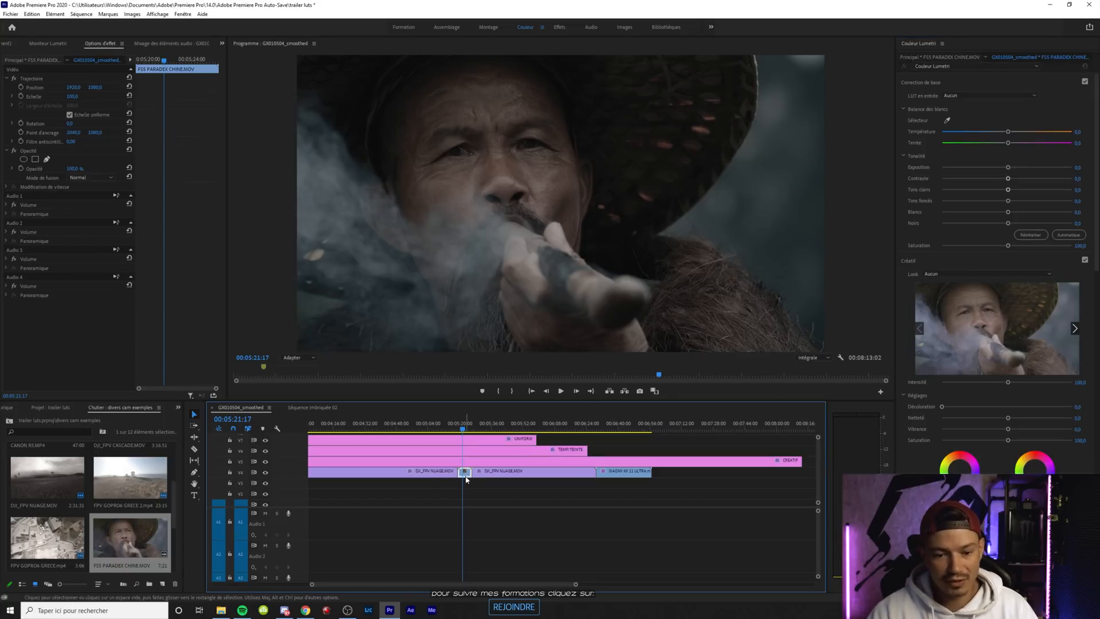
drag(1007, 168, 1022, 167)
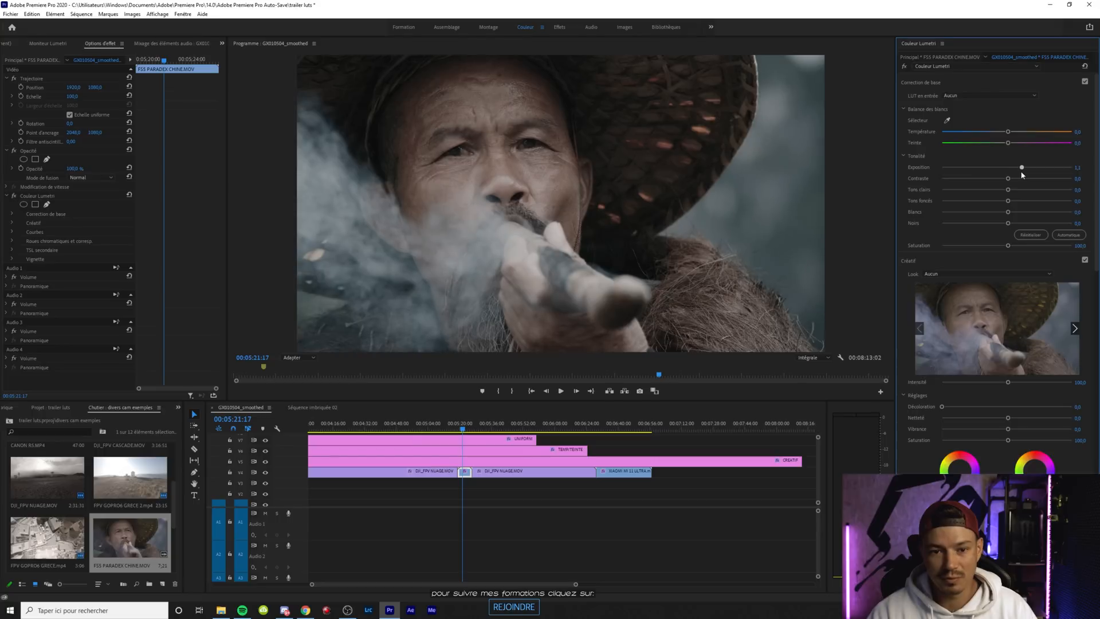
Raise the creative saturation of the CREATIF layer to about 140
click(506, 461)
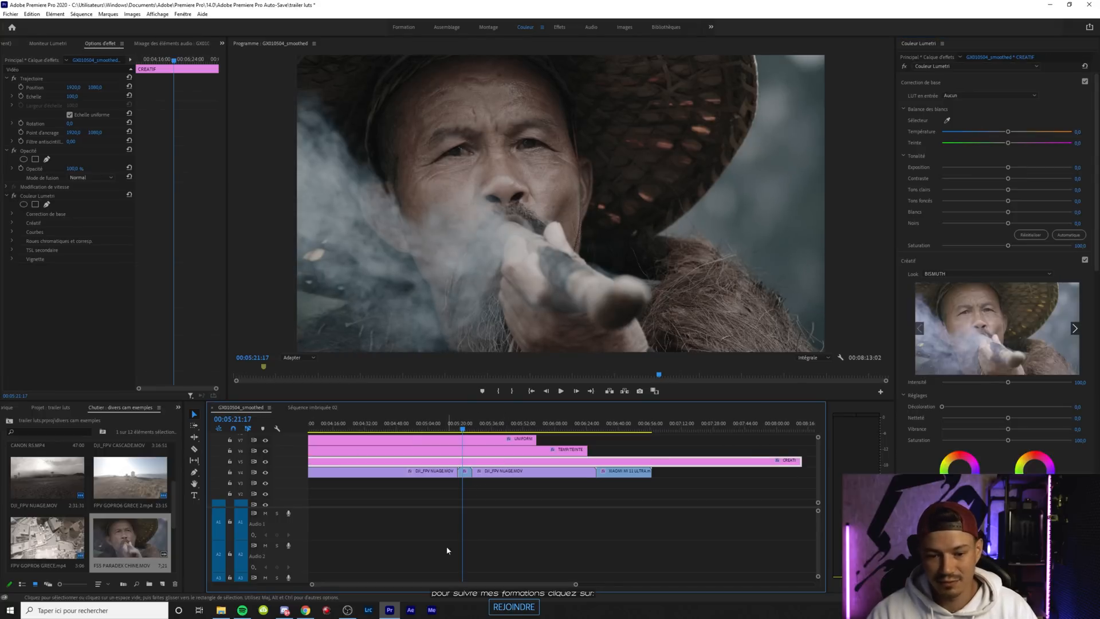
scroll(321, 582, up, 4)
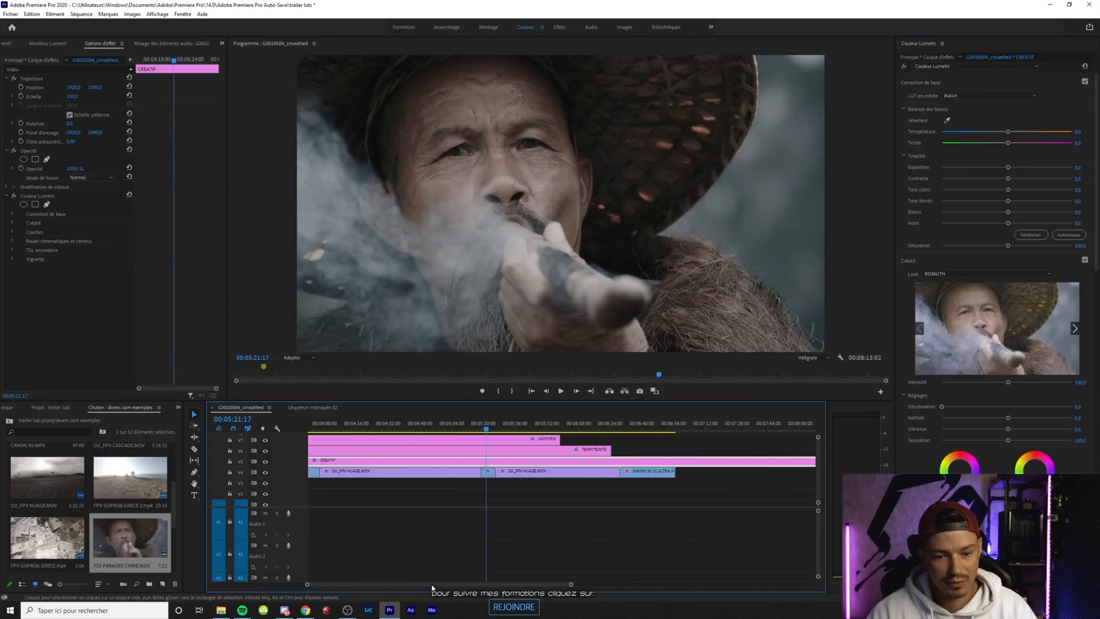
drag(571, 585, 592, 587)
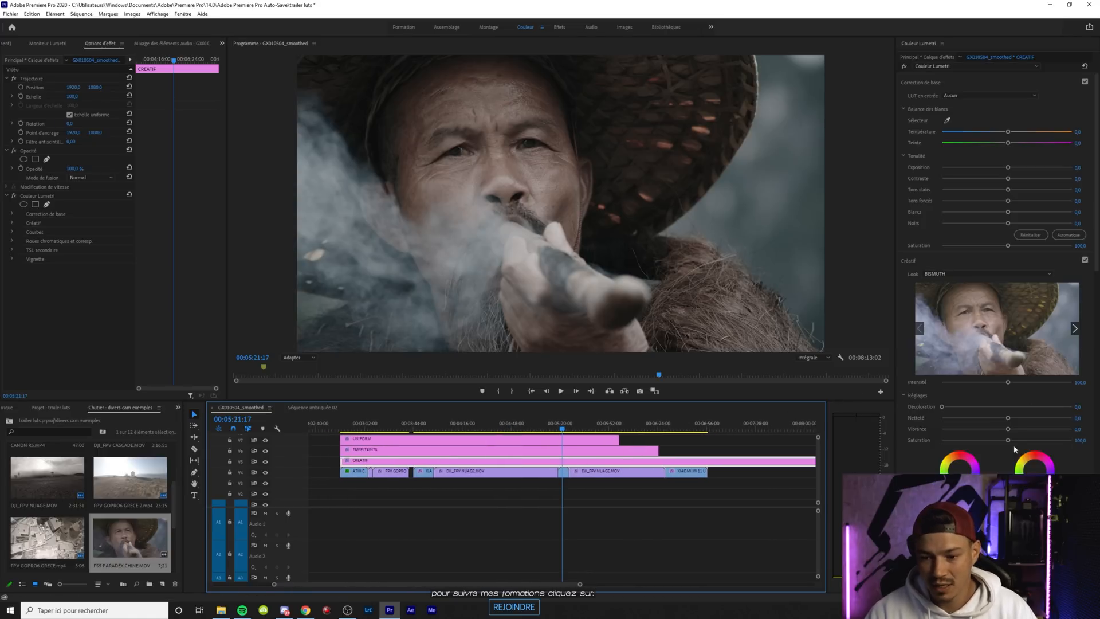
drag(1008, 440, 1032, 441)
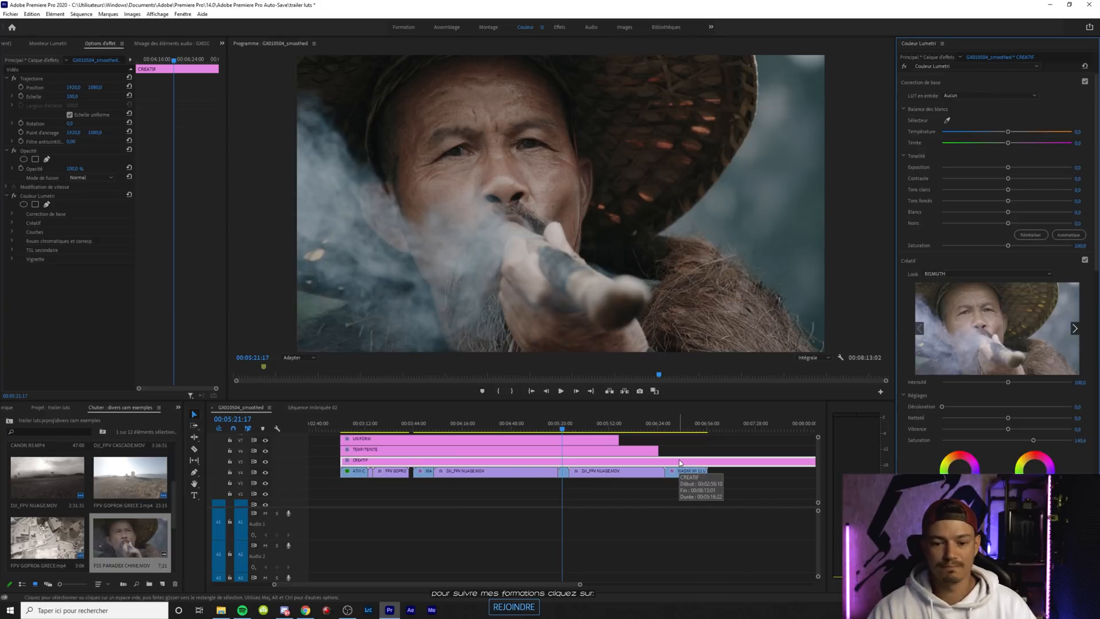
Cut the UNIFORM, TEMP/TEINTE and CREATIF layers at 00:05:21:17 in the smoke shot and delete the portions after the cut
drag(635, 442, 604, 465)
key(ctrl+k)
key(Delete)
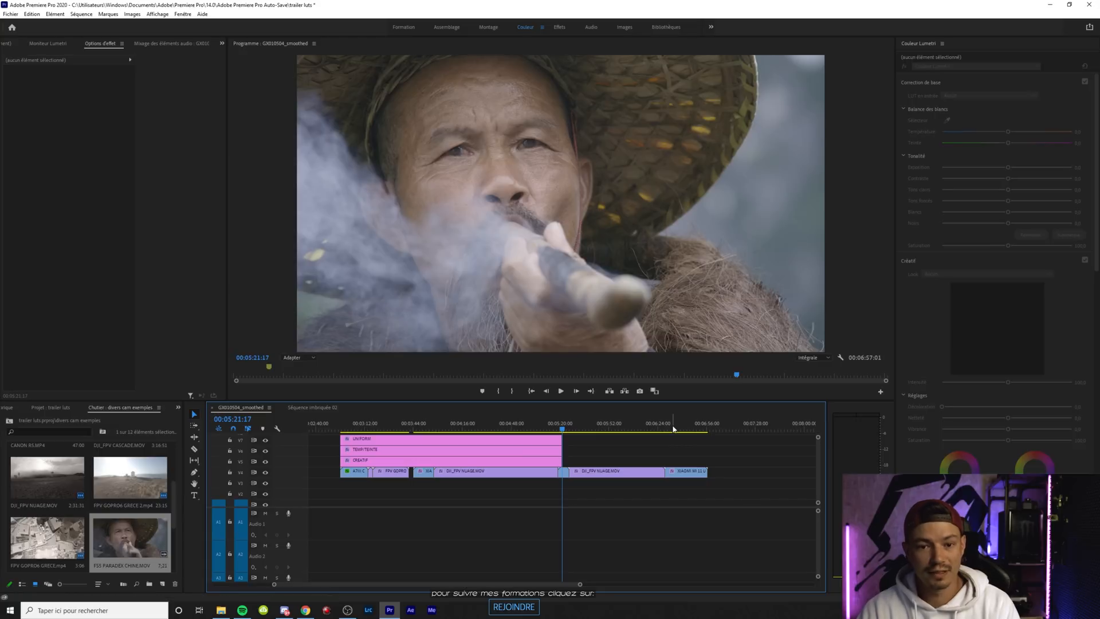
Compare the smoke shot with and without the grade by stepping back and forth across the adjustment layers' end
key(Left)
key(Right)
key(Left)
key(Right)
key(Left)
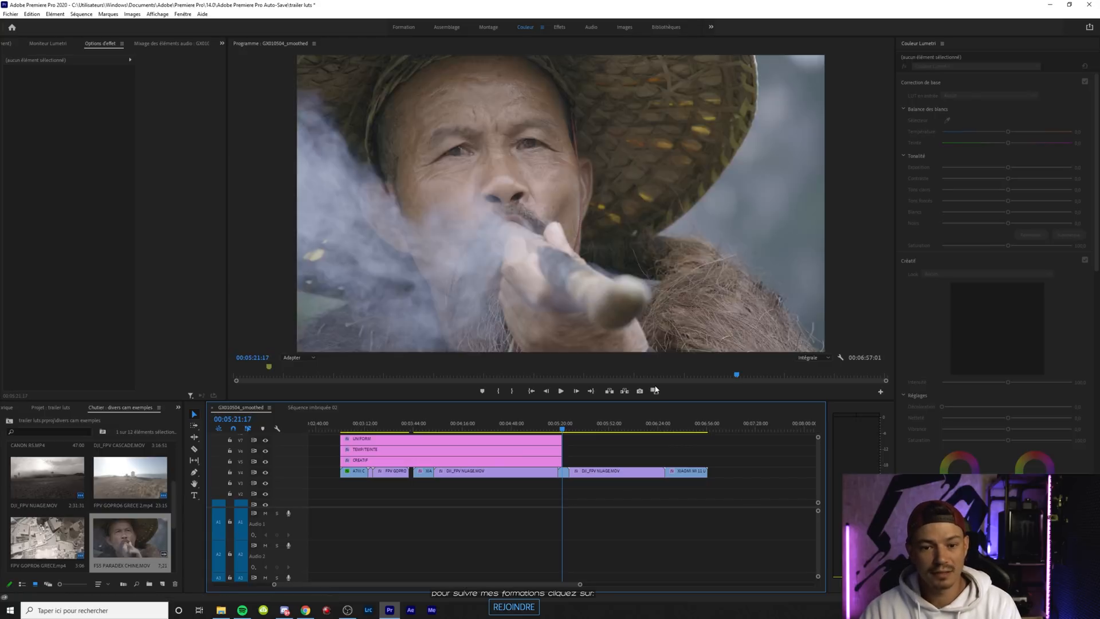
key(Right)
key(Left)
key(Right)
key(Left)
key(Right)
key(Left)
key(Right)
key(Left)
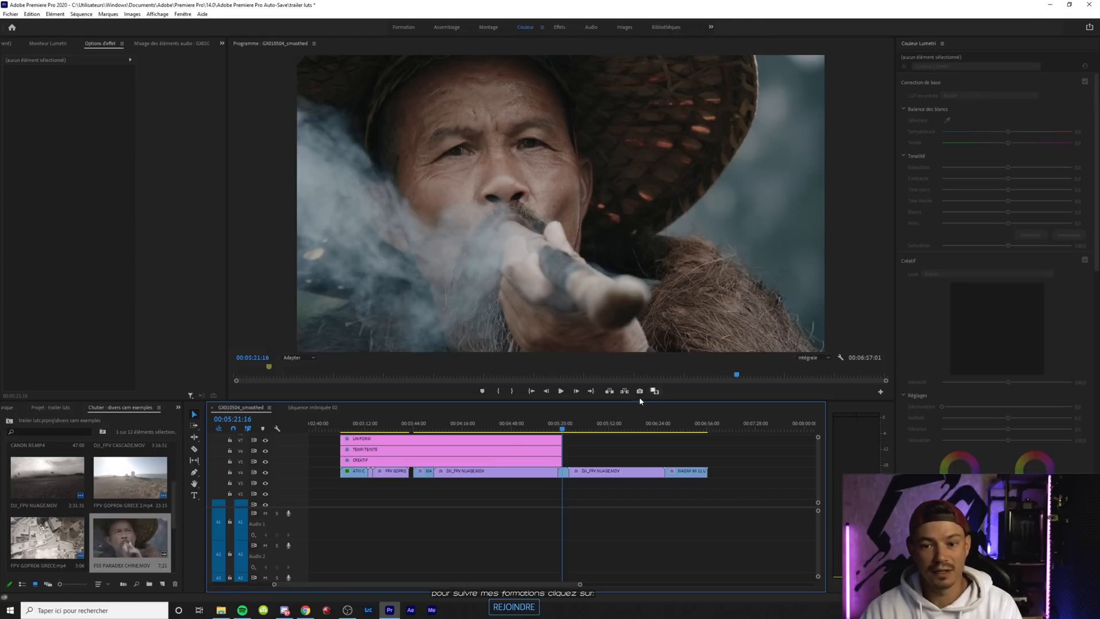
Try shifting the TEMP/TEINTE layer's white balance, pushing the tint toward magenta
click(536, 452)
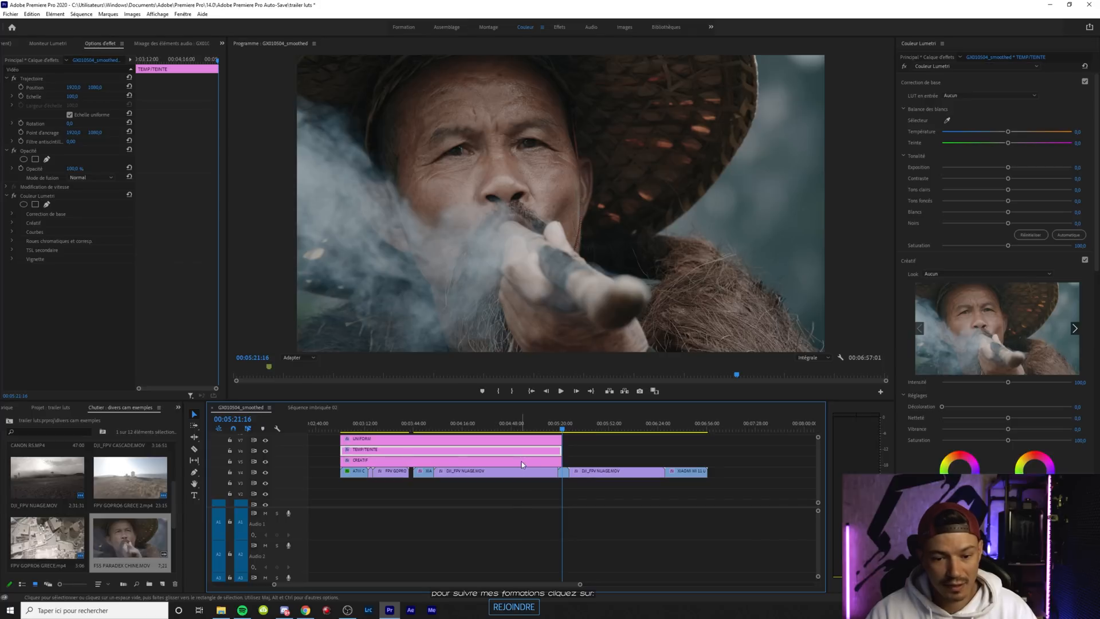
mouse_move(1008, 131)
mouse_down()
mouse_move(1032, 136)
mouse_move(980, 141)
mouse_move(1007, 136)
mouse_up()
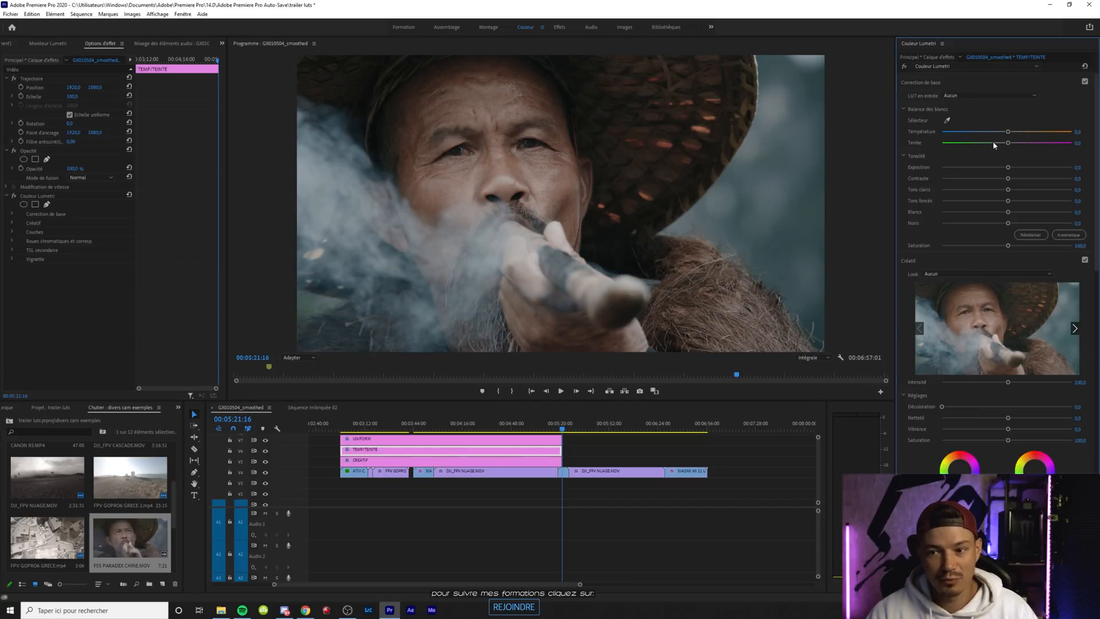
drag(1003, 144, 1019, 145)
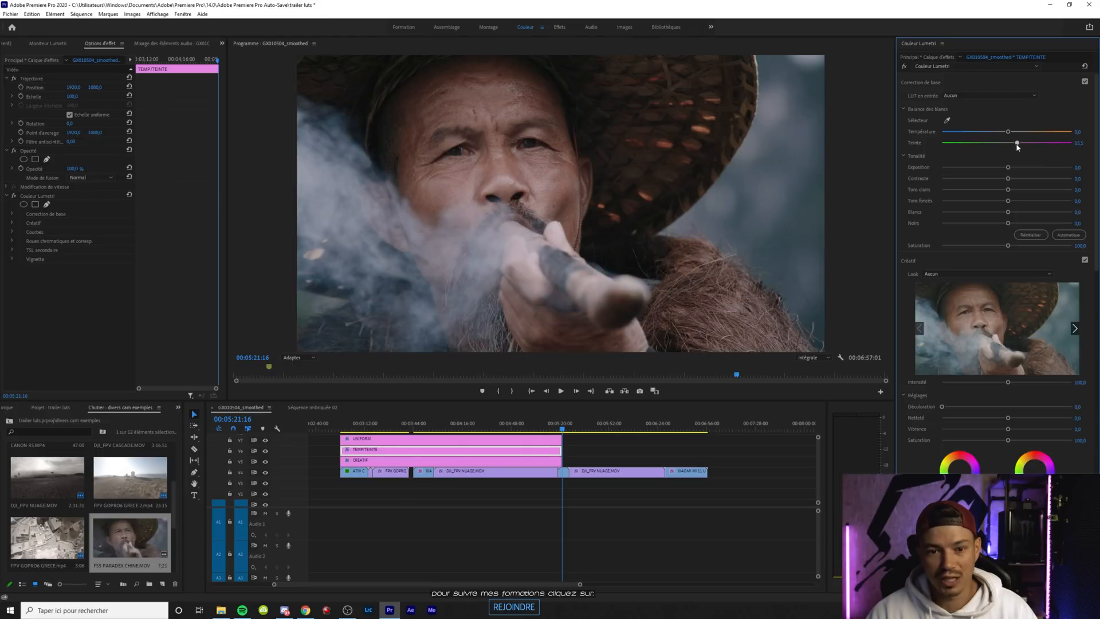
Replace the CREATIF layer's look with TOPAZ.cube from the SONY LUTs
click(538, 461)
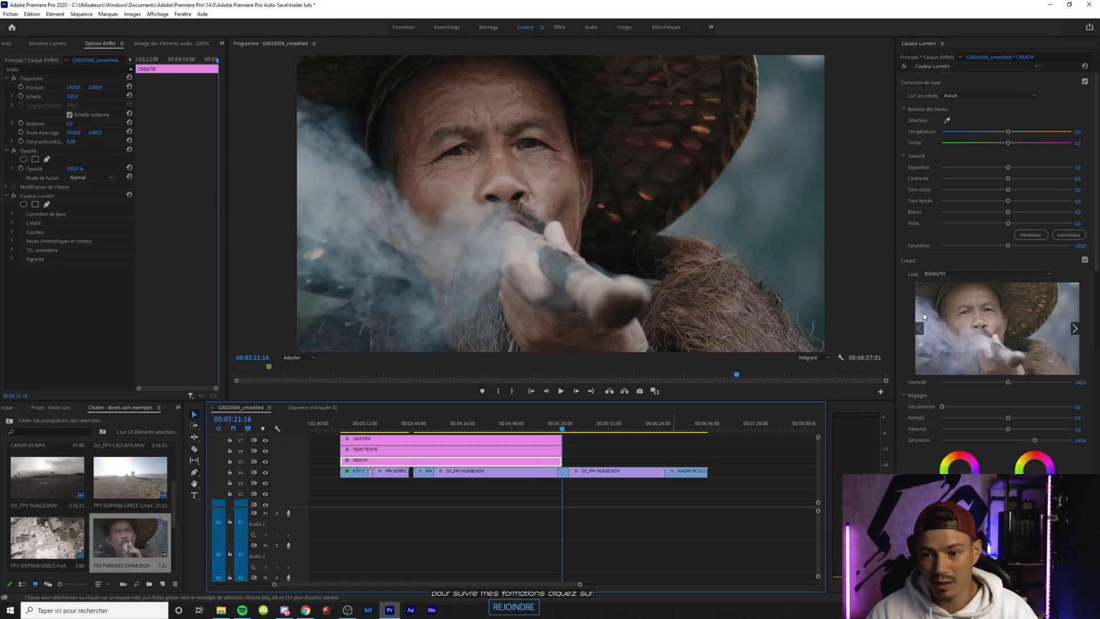
click(951, 276)
click(945, 288)
double_click(114, 241)
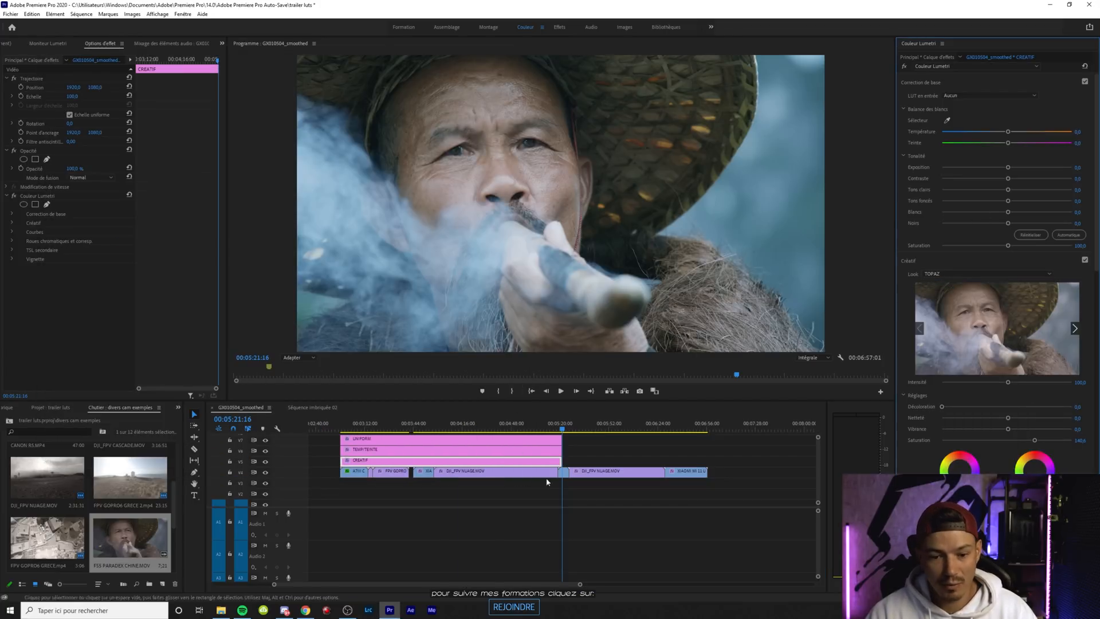
Set the smoke clip's exposure to about 0.7, lower its highlights slightly and reduce its shadows to about -35
click(563, 471)
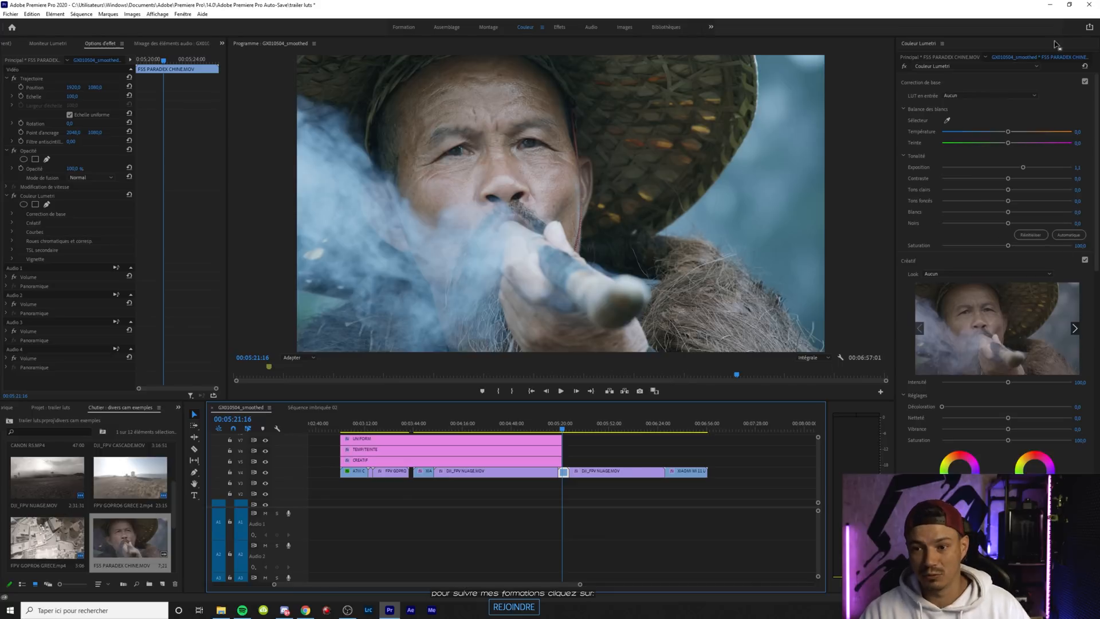
drag(1024, 167, 1016, 165)
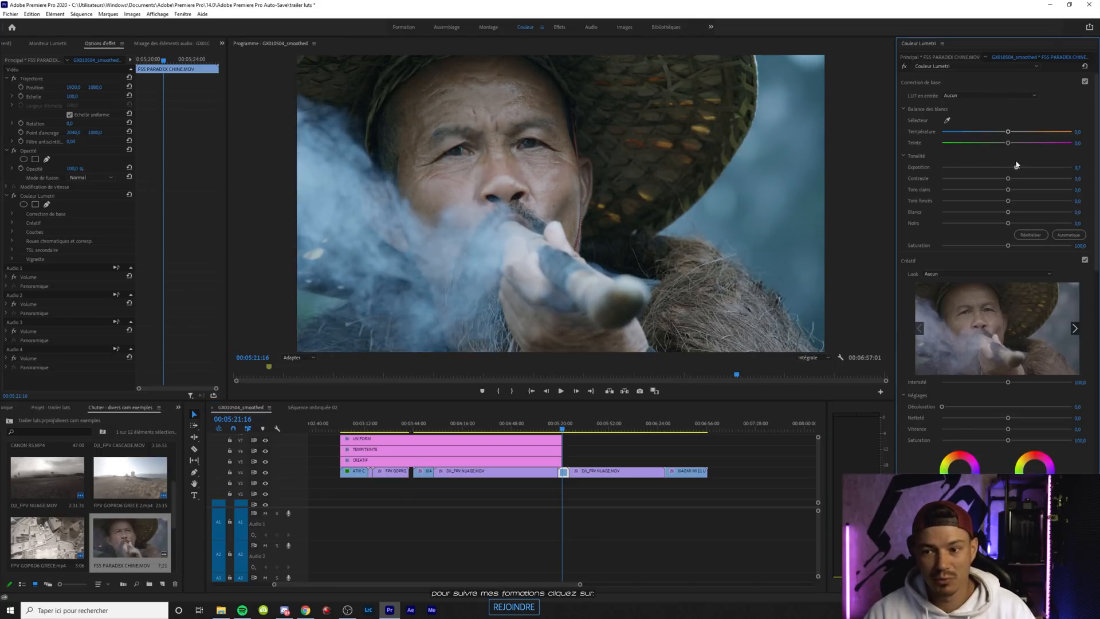
drag(1008, 190, 987, 201)
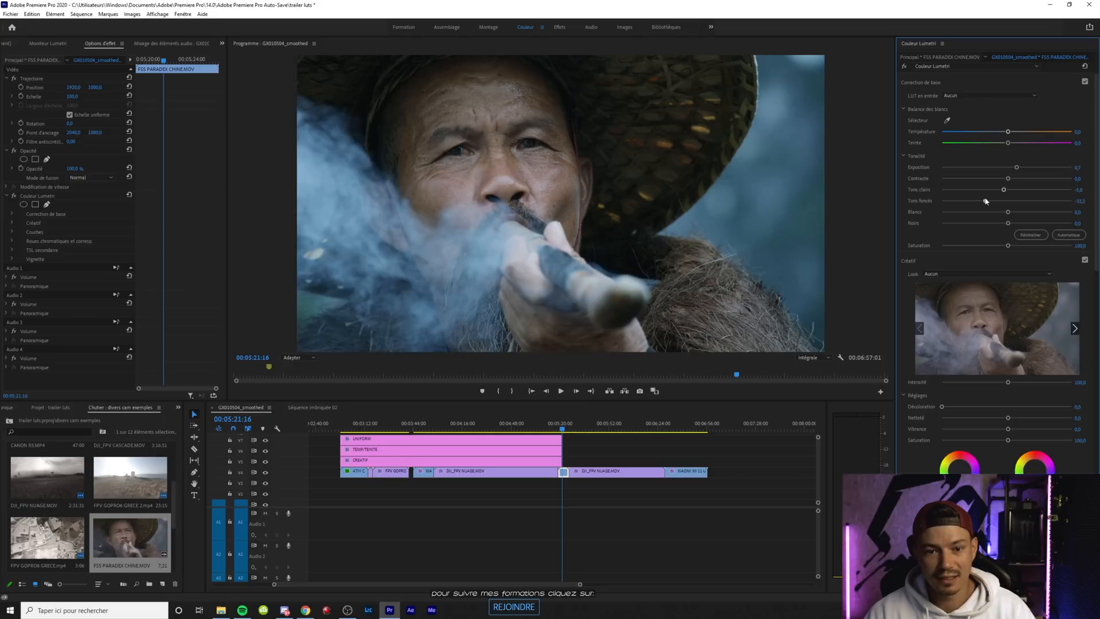
Set the CREATIF layer's creative saturation to about 165 and warm the TEMP/TEINTE layer's temperature to about 30
click(555, 461)
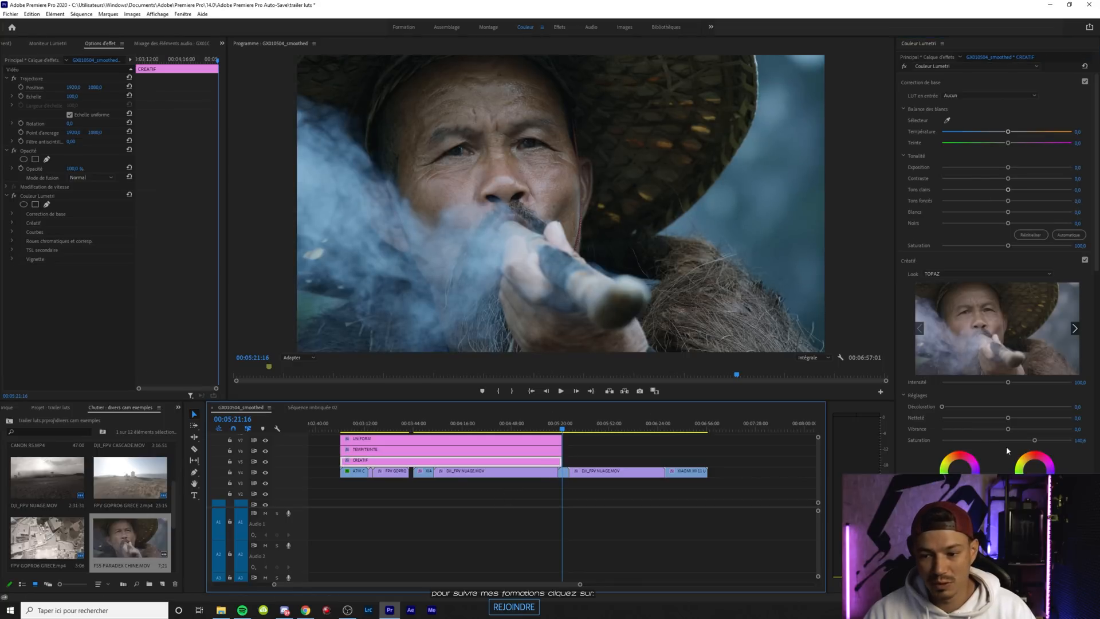
drag(1035, 440, 1048, 441)
click(469, 451)
drag(1007, 131, 1026, 136)
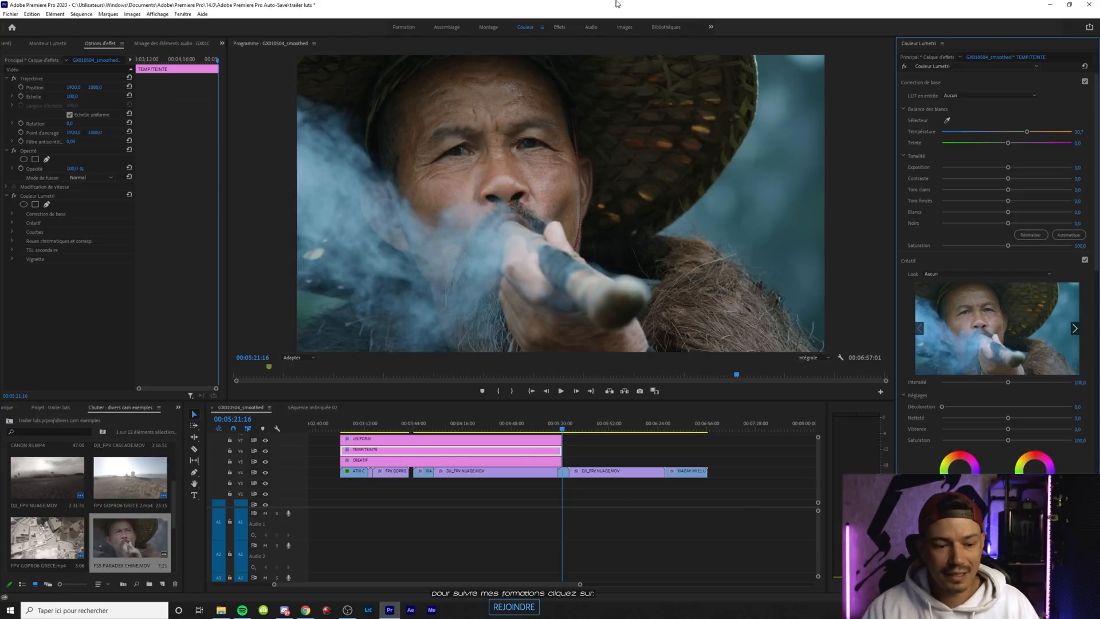
Reset the Lumetri Color effect on the CREATIF, TEMP/TEINTE and UNIFORM adjustment layers
scroll(166, 492, down, 3)
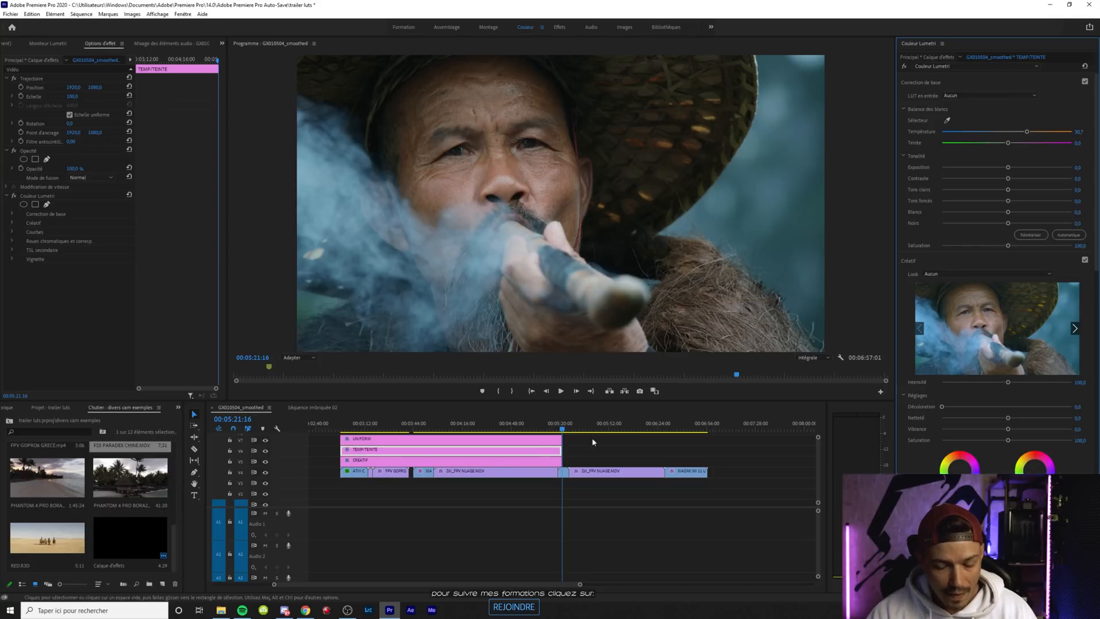
click(545, 460)
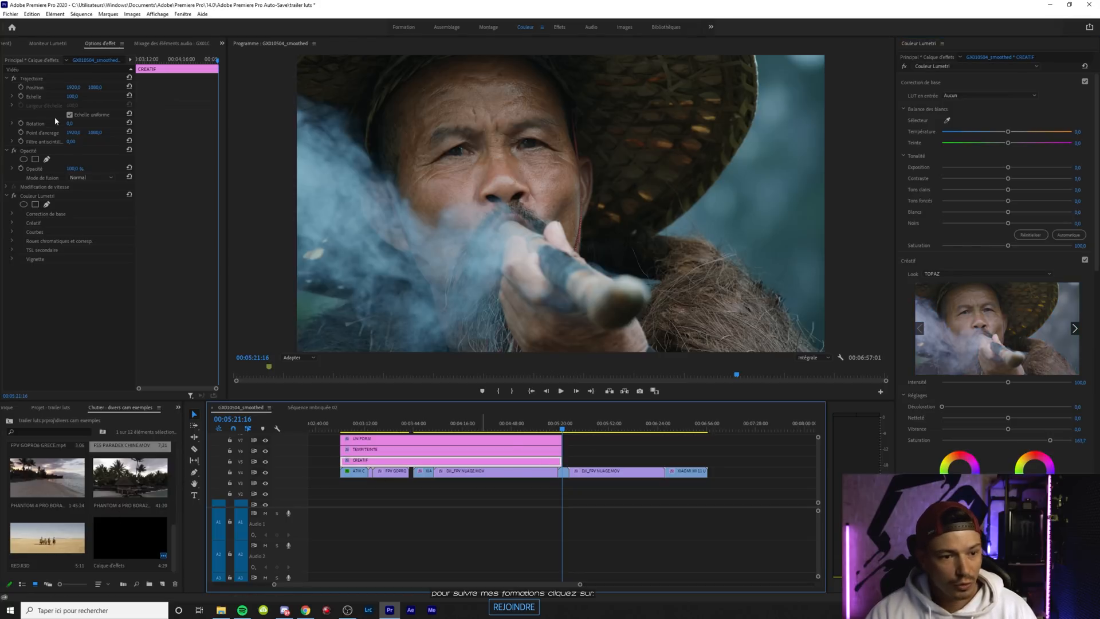
click(128, 196)
click(555, 450)
click(129, 195)
click(484, 441)
click(129, 195)
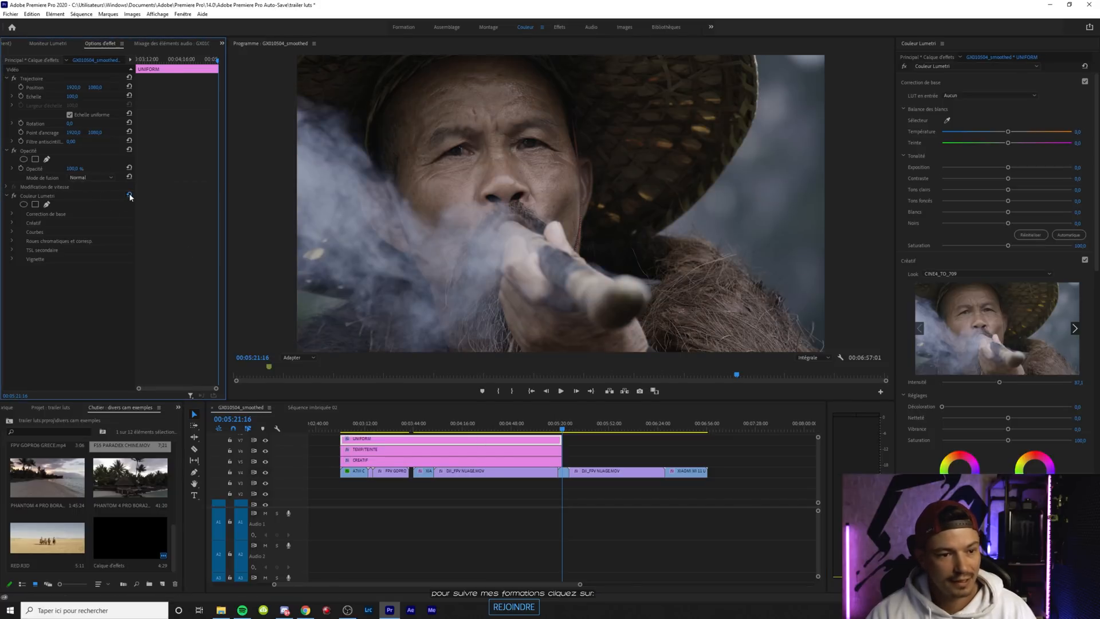
Place the RED.R3D clip in the sequence after the smoke shot and extend all three adjustment layers past it
drag(47, 537, 564, 475)
drag(581, 589, 526, 588)
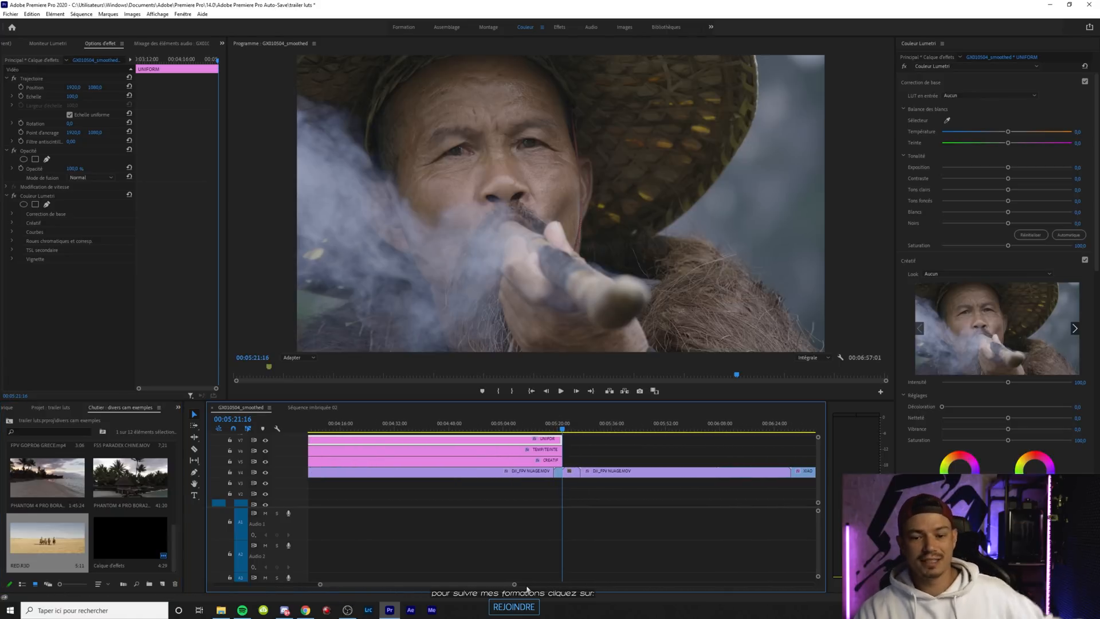
drag(682, 444, 698, 445)
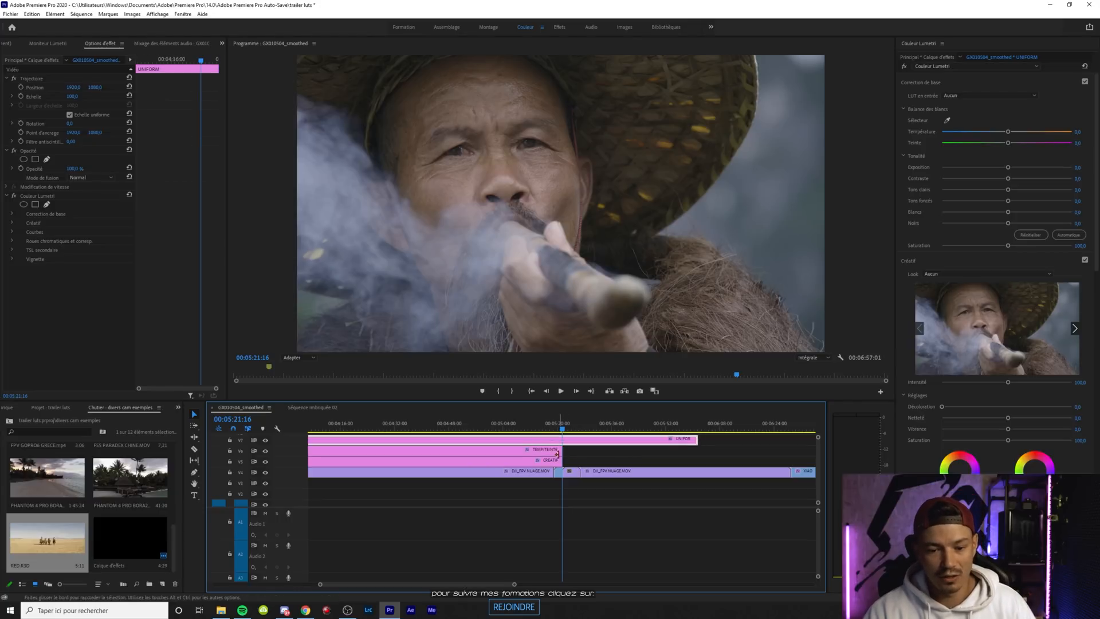
drag(565, 452, 733, 450)
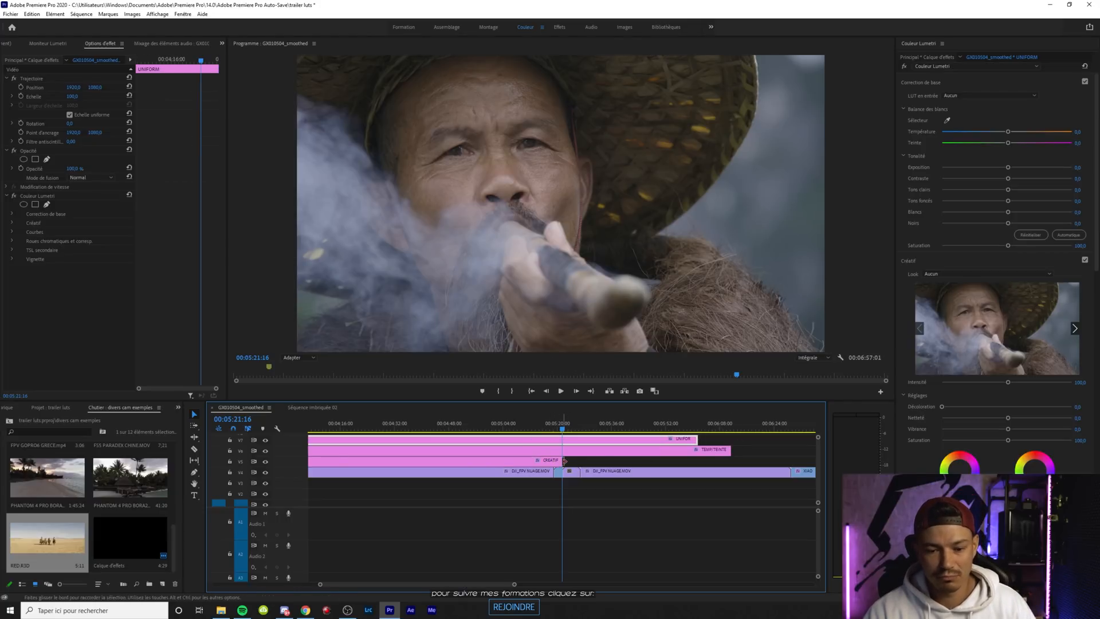
drag(562, 460, 740, 460)
Scale the RED.R3D clip down to about 52 so the riders' full shot fits the frame width
click(567, 427)
click(570, 471)
drag(74, 97, 49, 98)
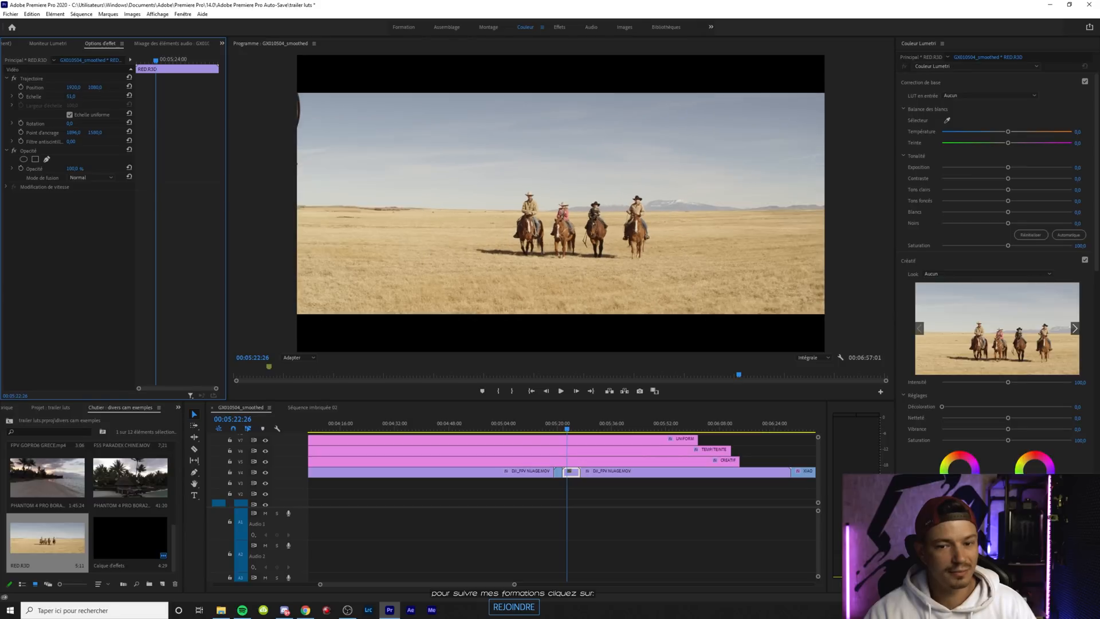
Review the RED source settings of the RED.R3D master clip and set its image pipeline to IPP2
click(575, 441)
click(574, 473)
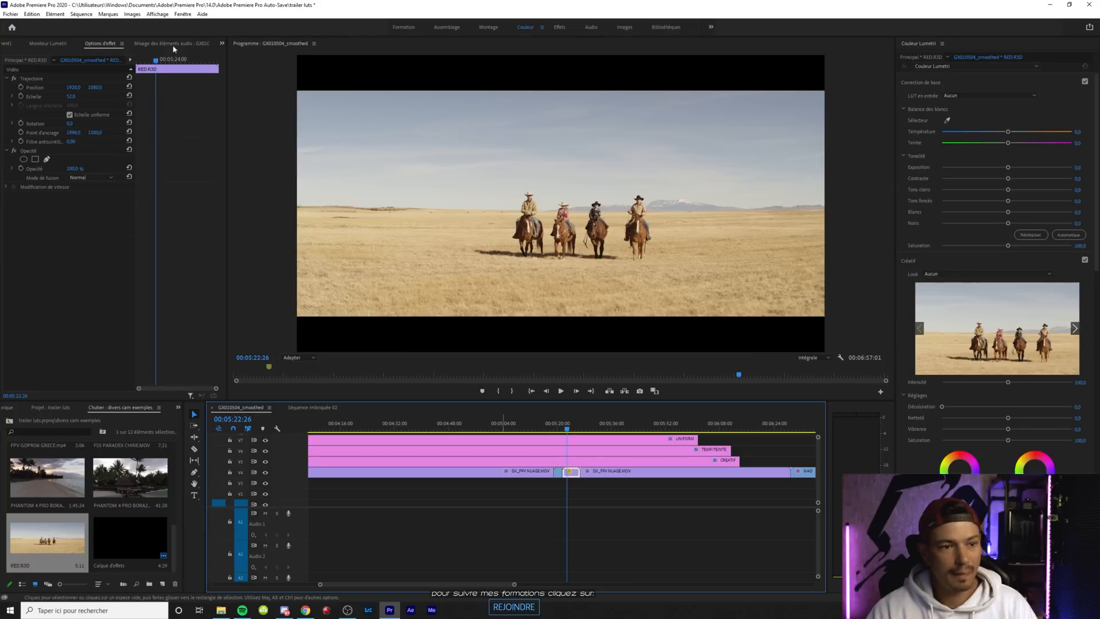
click(16, 61)
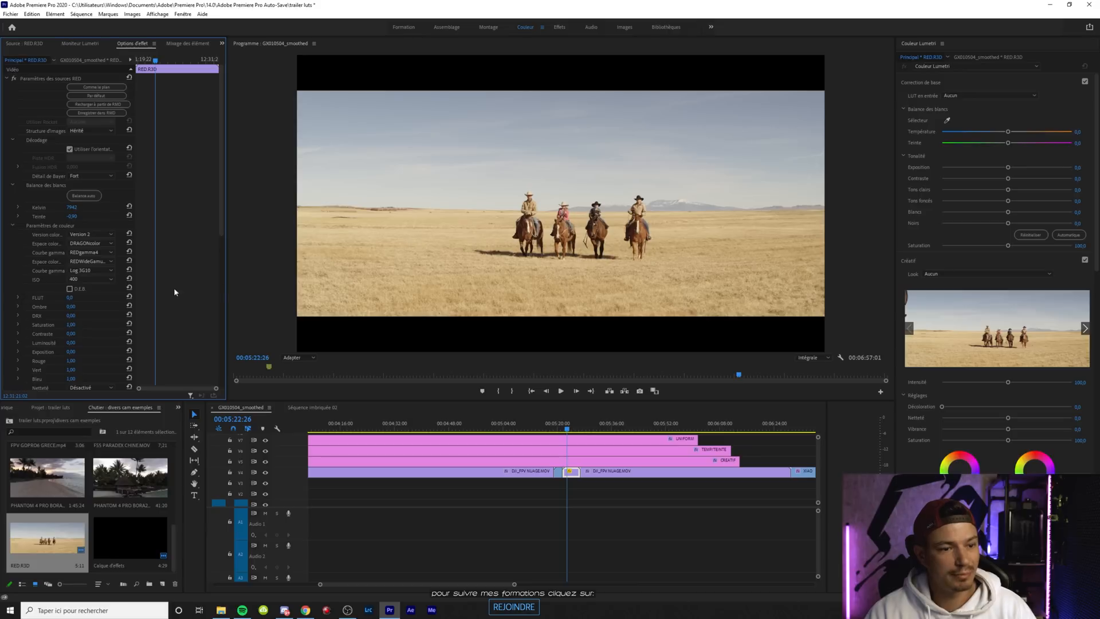
drag(223, 210, 218, 385)
scroll(170, 215, up, 8)
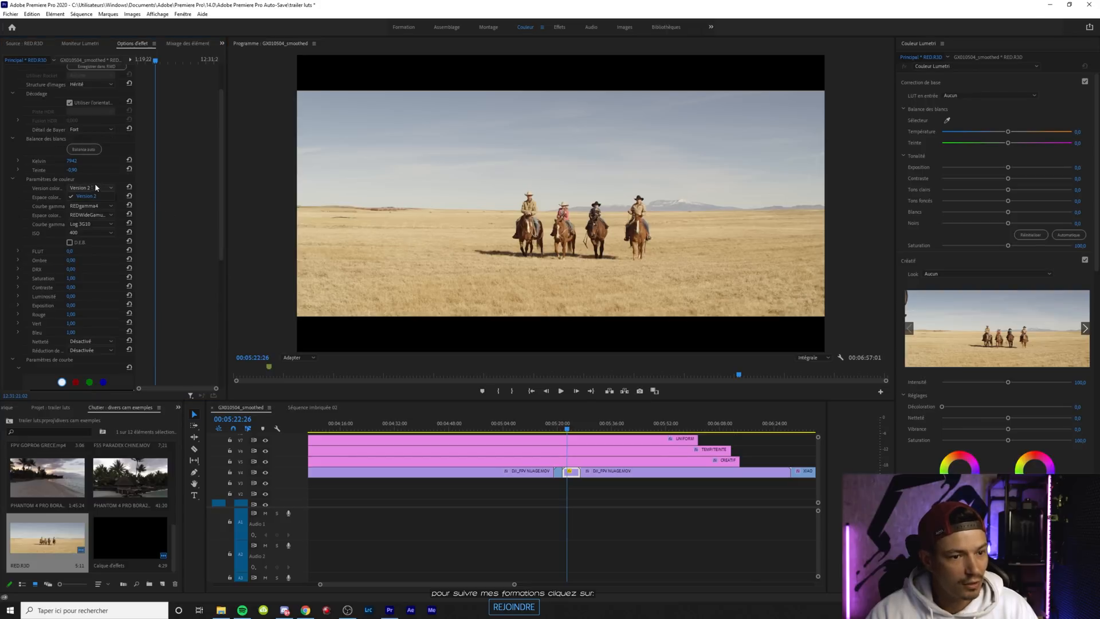
click(107, 216)
click(185, 187)
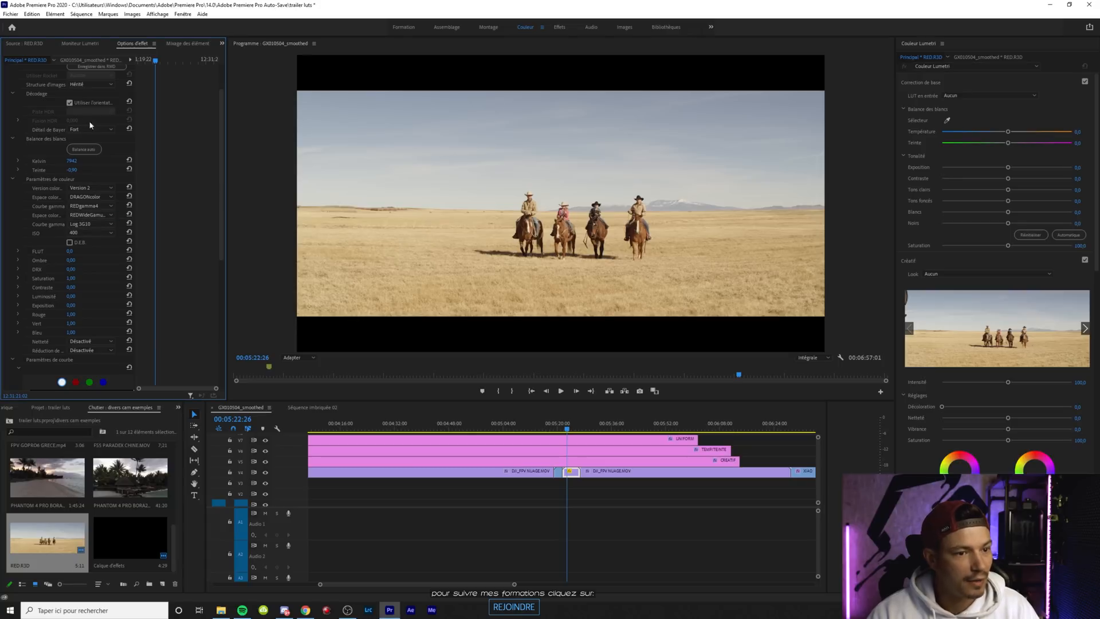
click(98, 84)
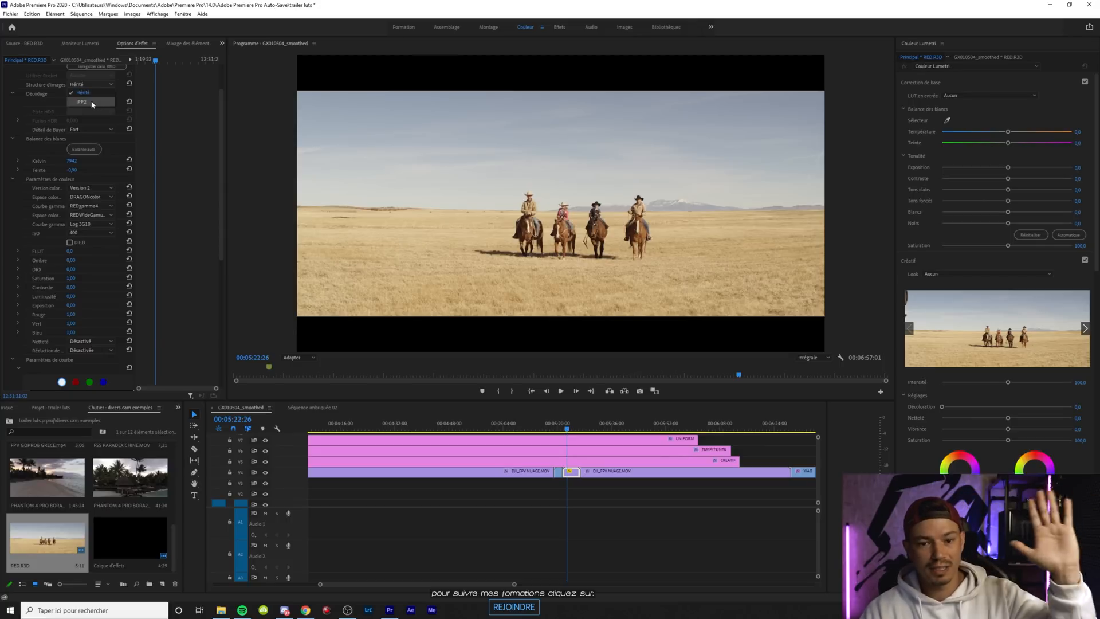
click(92, 103)
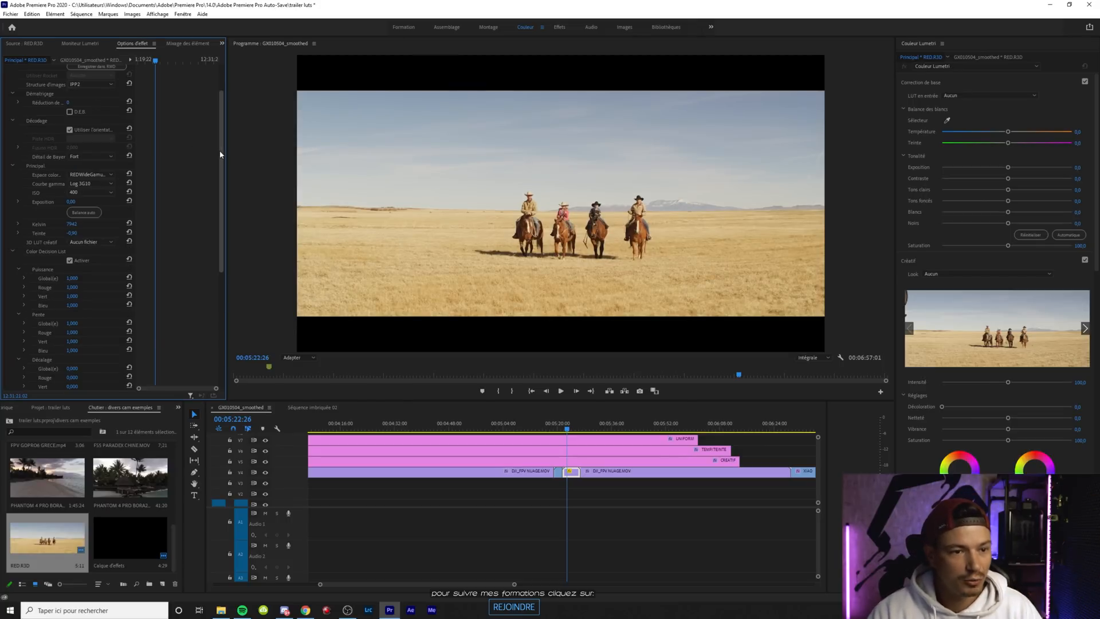
Set the RED.R3D master clip's output transform to the REDWideGamutRGB colour space with the BT.1886 gamma curve
drag(220, 154, 211, 343)
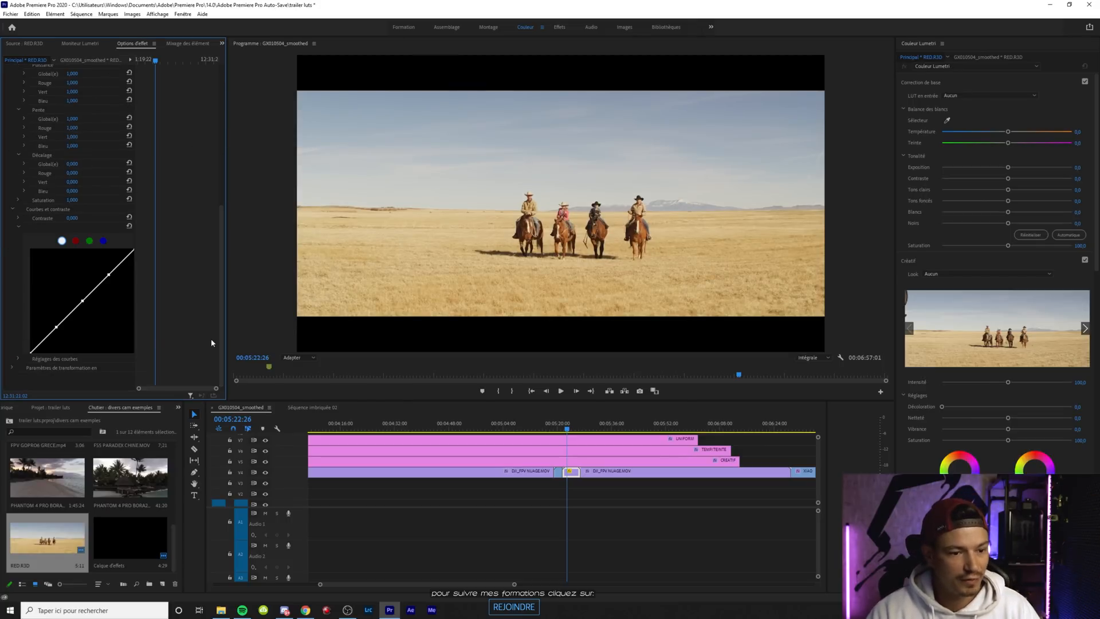
click(12, 368)
scroll(224, 285, down, 1)
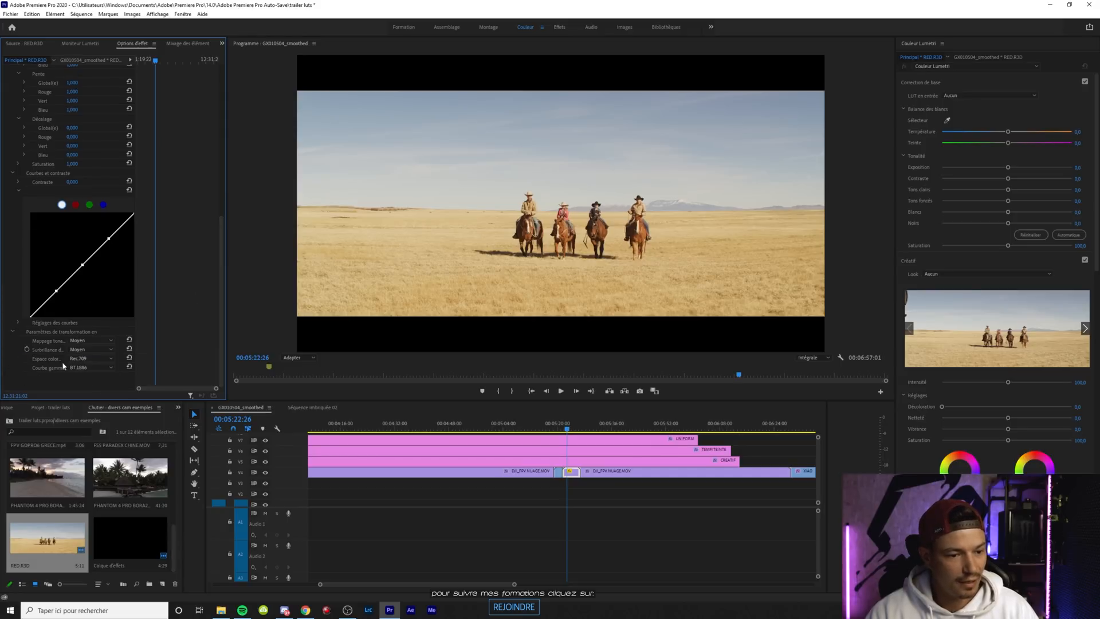
click(91, 366)
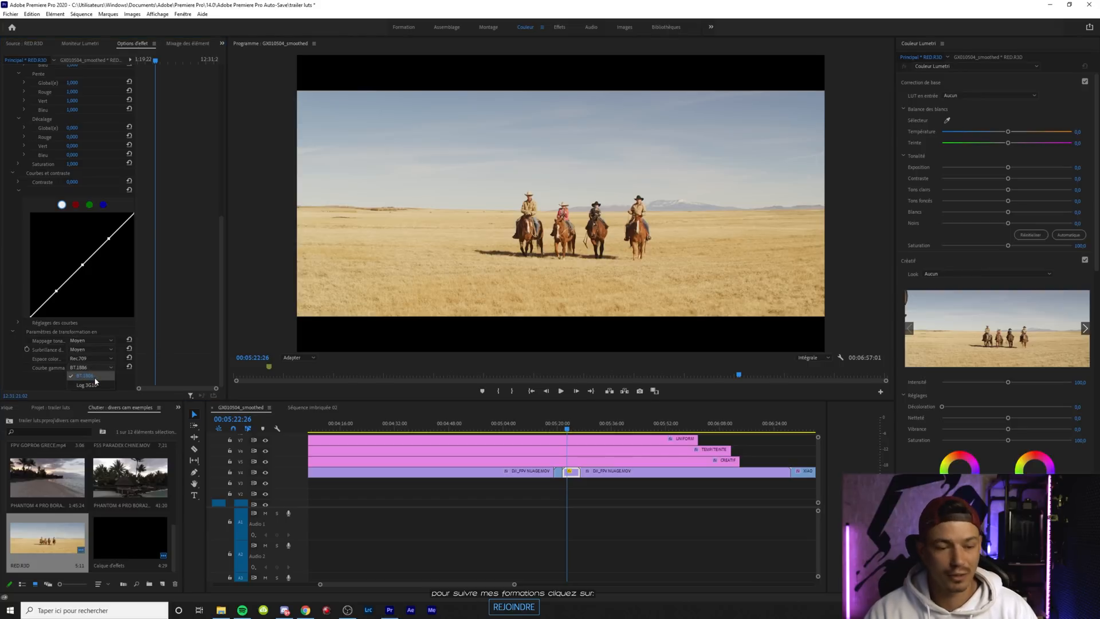
click(95, 377)
click(91, 358)
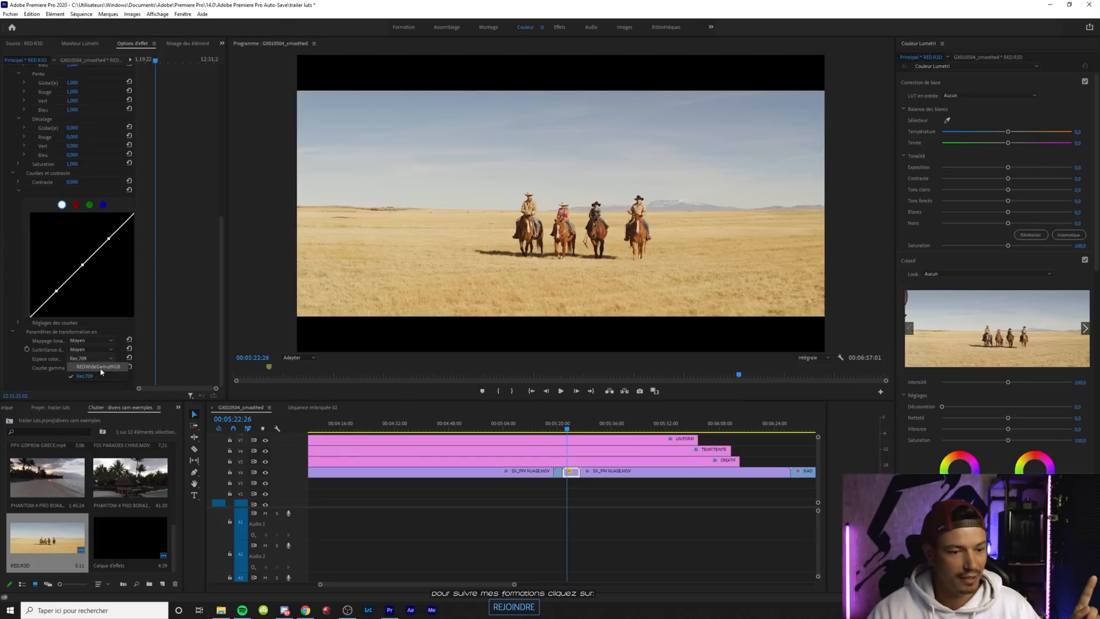
click(100, 369)
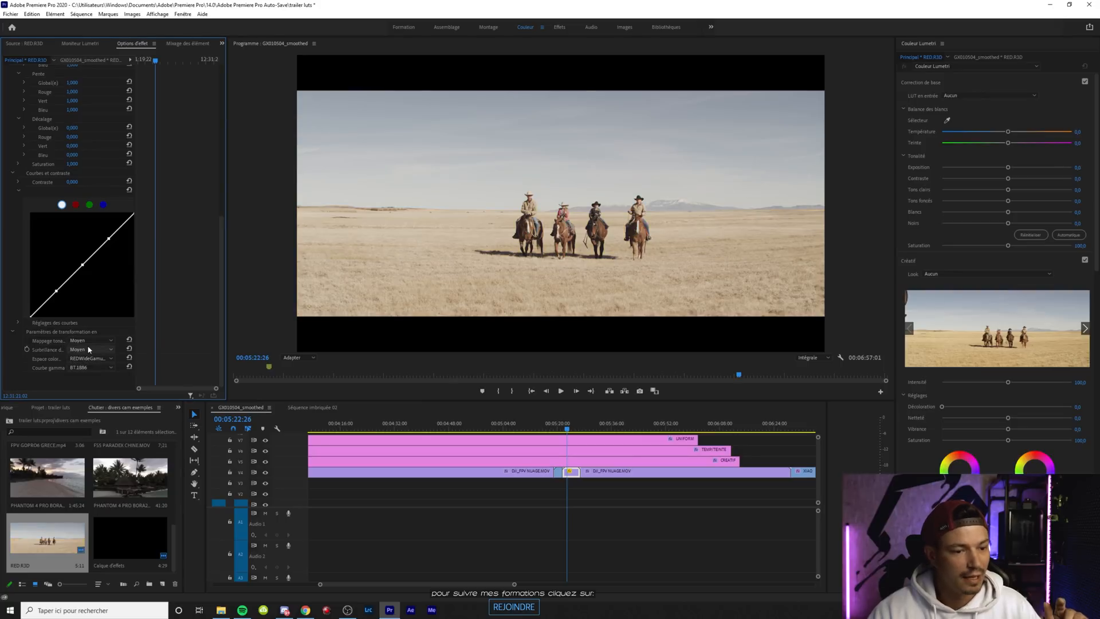
Set the ISO in the RED.R3D master clip's source settings to 250
drag(220, 320, 224, 200)
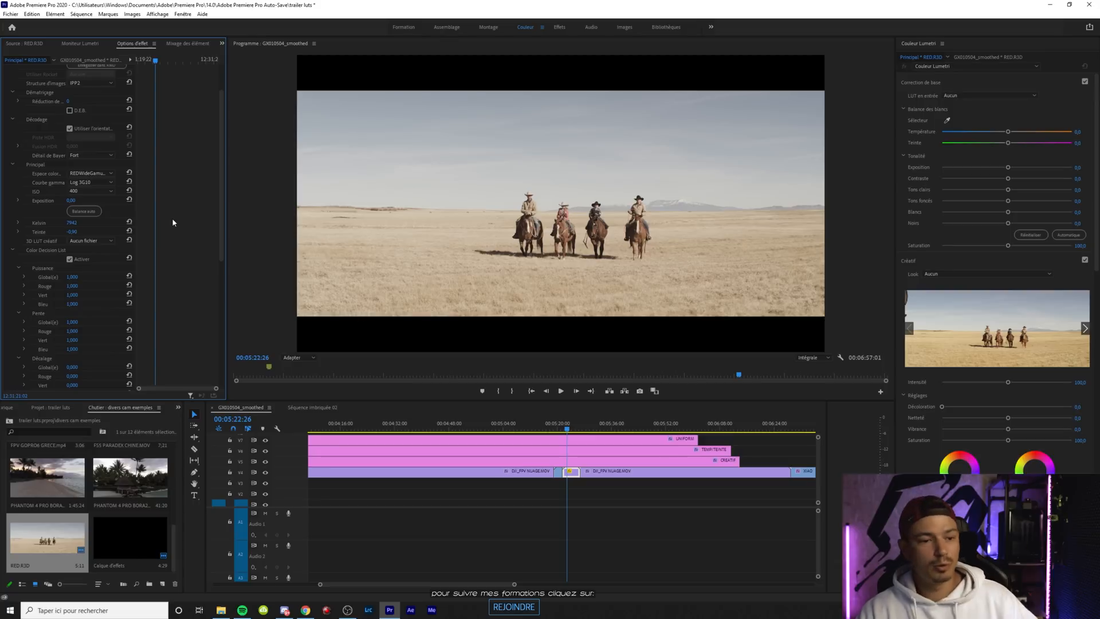
click(94, 192)
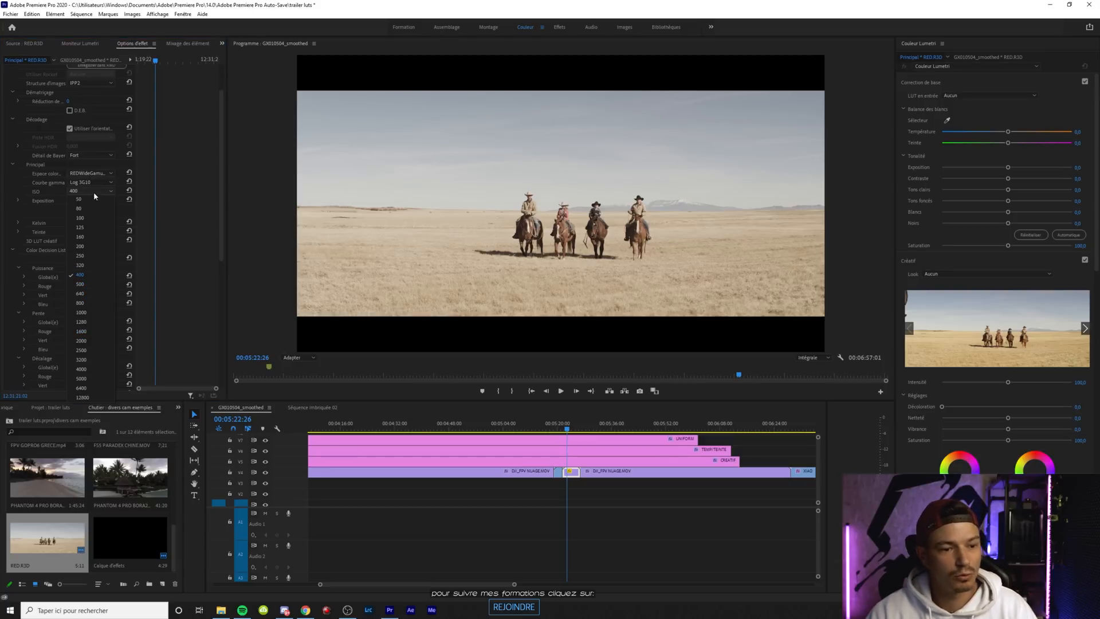
click(87, 256)
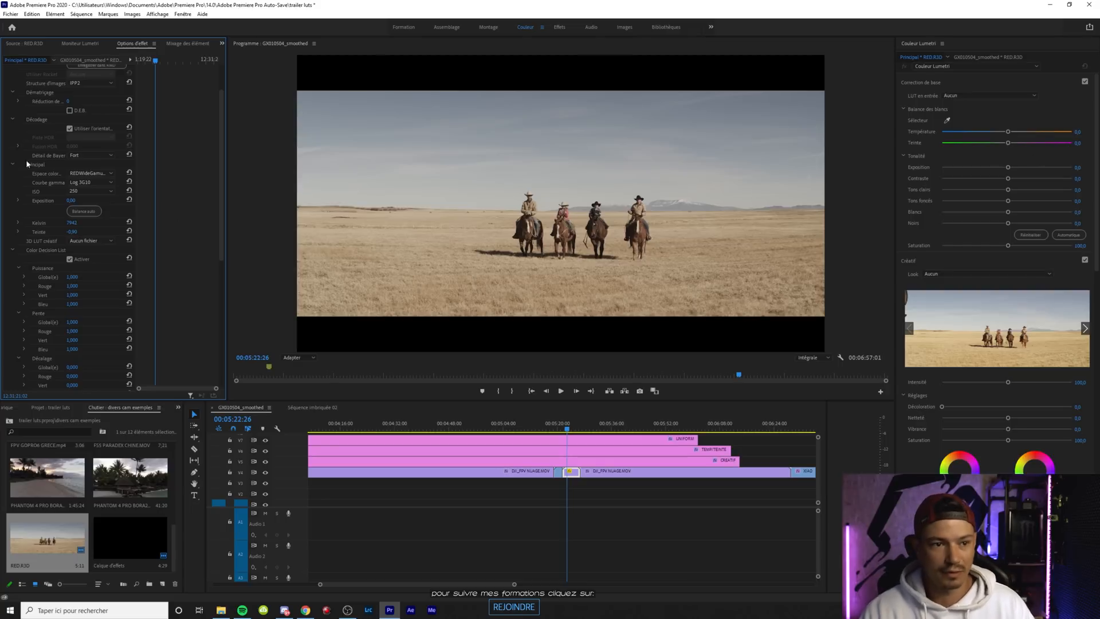
Apply the BERYL BLUE.cube look from the ULTRACINE RED folder to the CREATIF adjustment layer
click(597, 460)
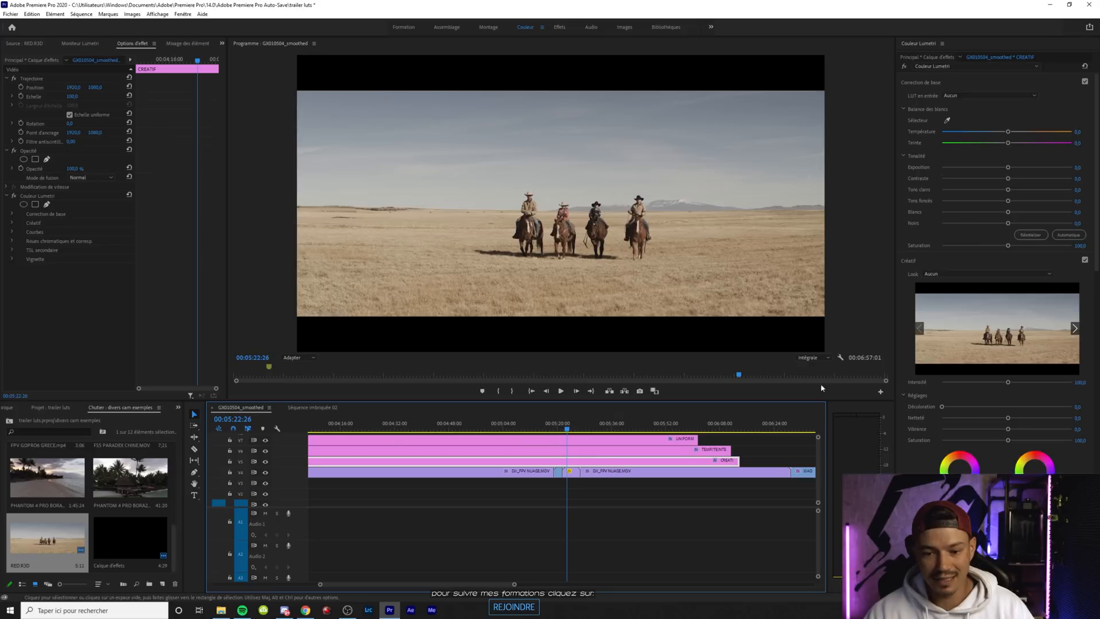
click(940, 277)
click(940, 289)
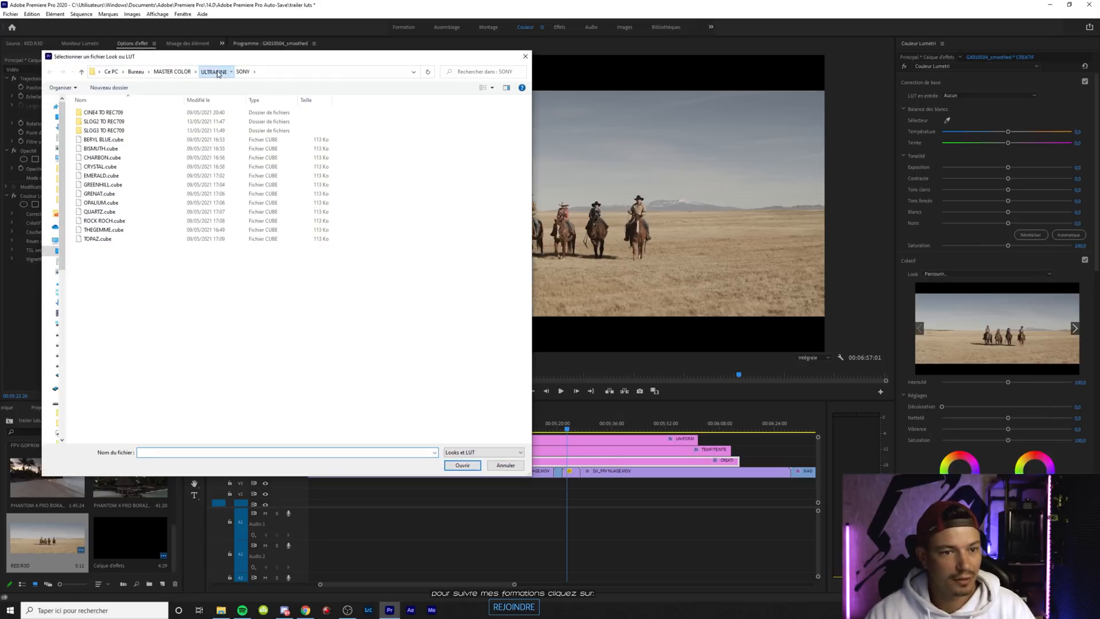
click(217, 72)
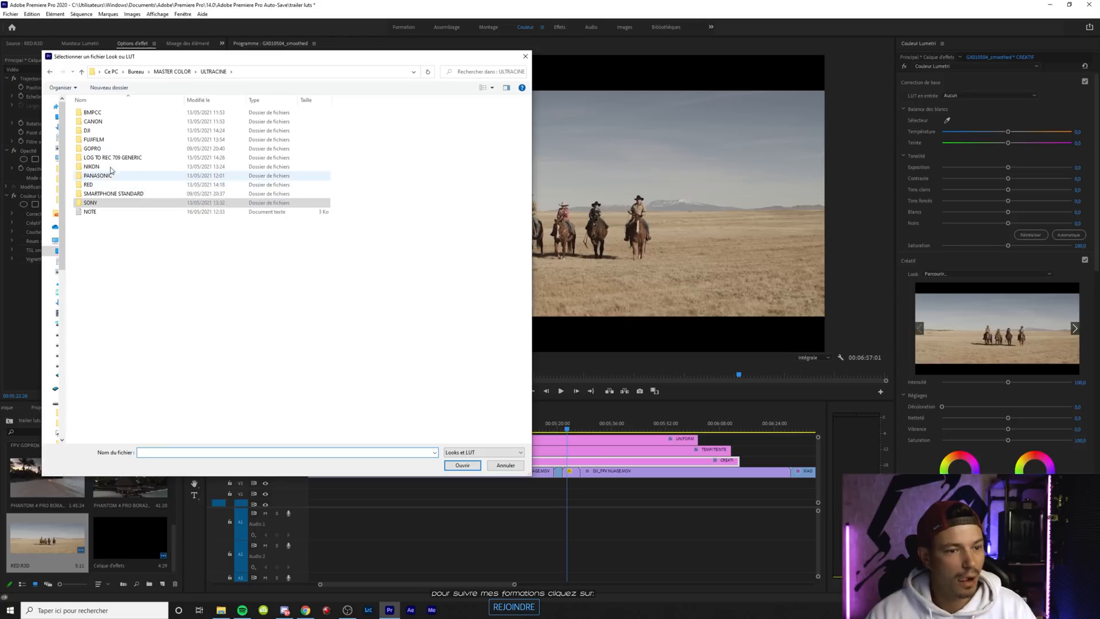
double_click(91, 184)
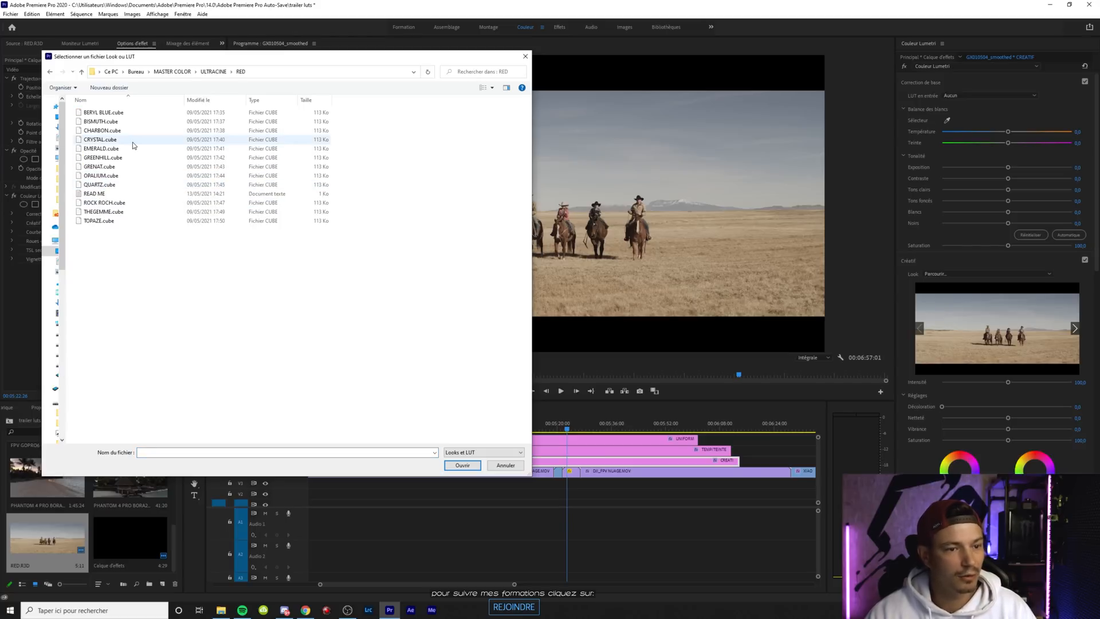
double_click(116, 114)
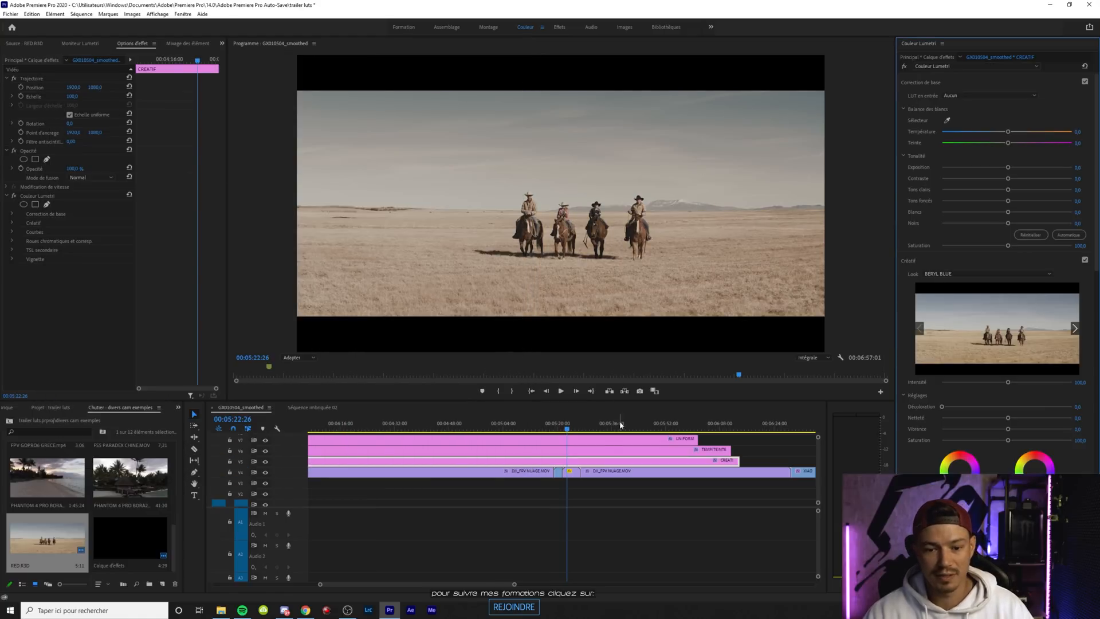
Try a basic tone and contrast adjustment on the RED.R3D clip in Lumetri Color and reset it
click(574, 471)
click(579, 463)
click(573, 471)
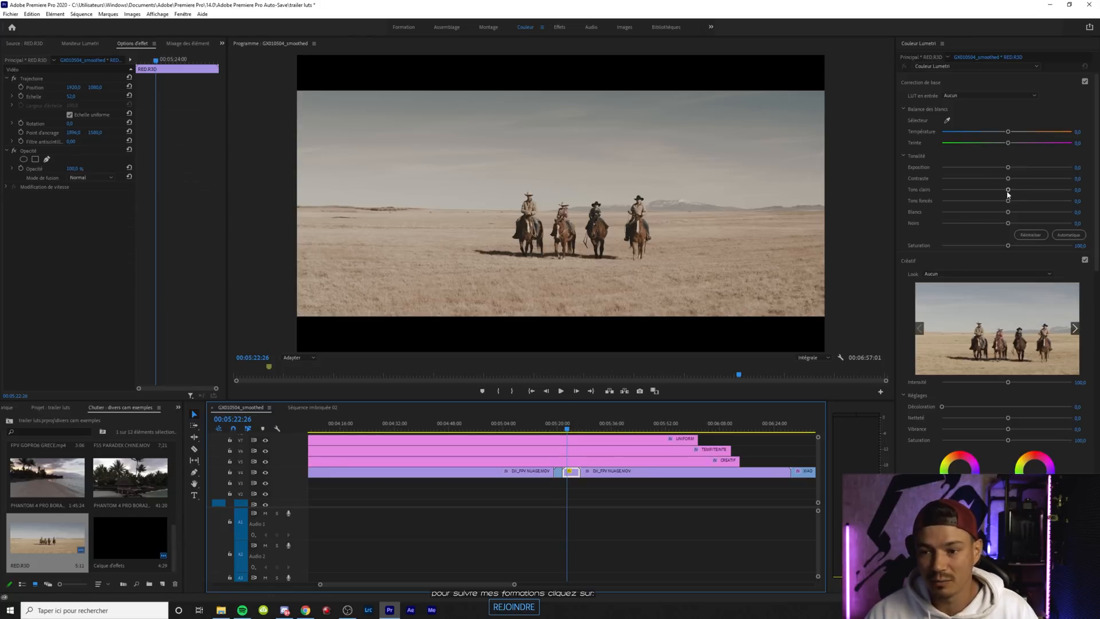
click(1010, 190)
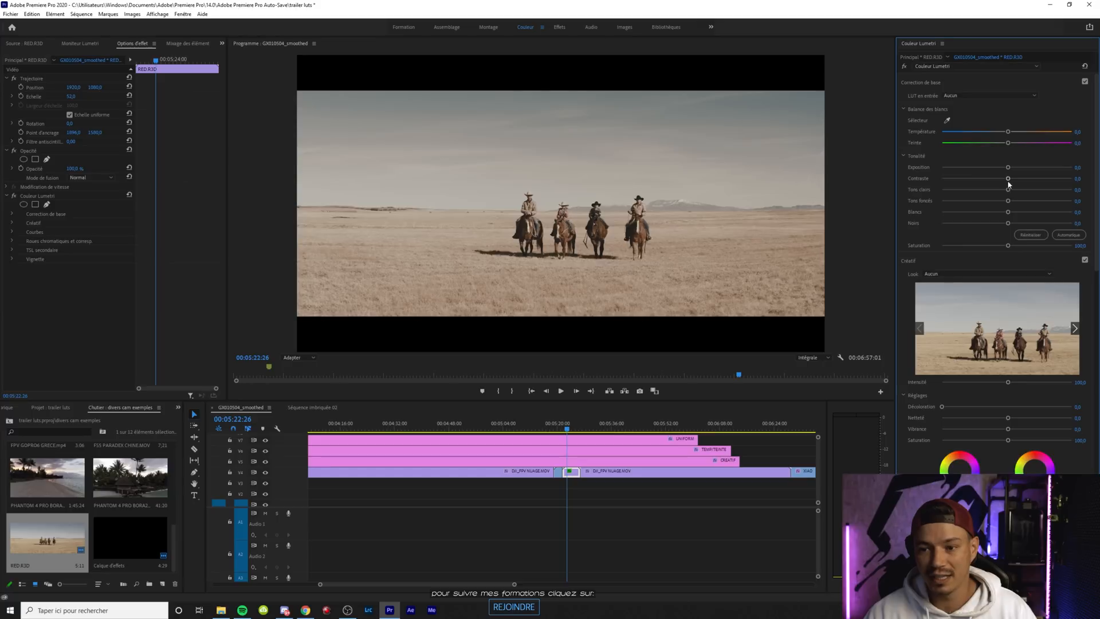
drag(1065, 182, 1019, 179)
double_click(1019, 179)
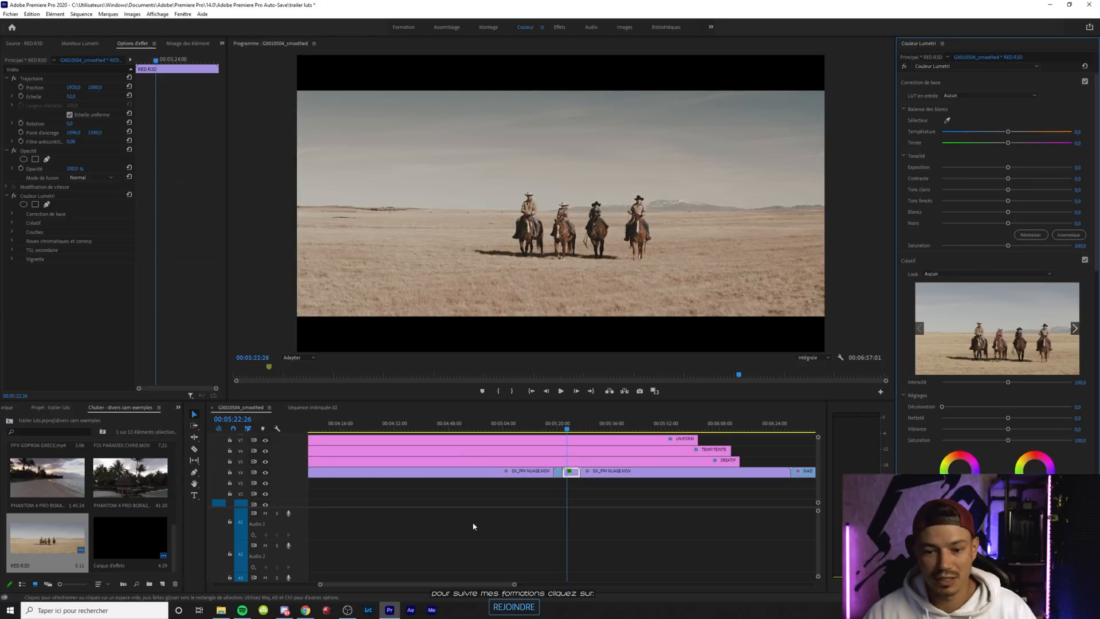
Raise the ISO in the RED.R3D master clip's source settings to 320
click(13, 60)
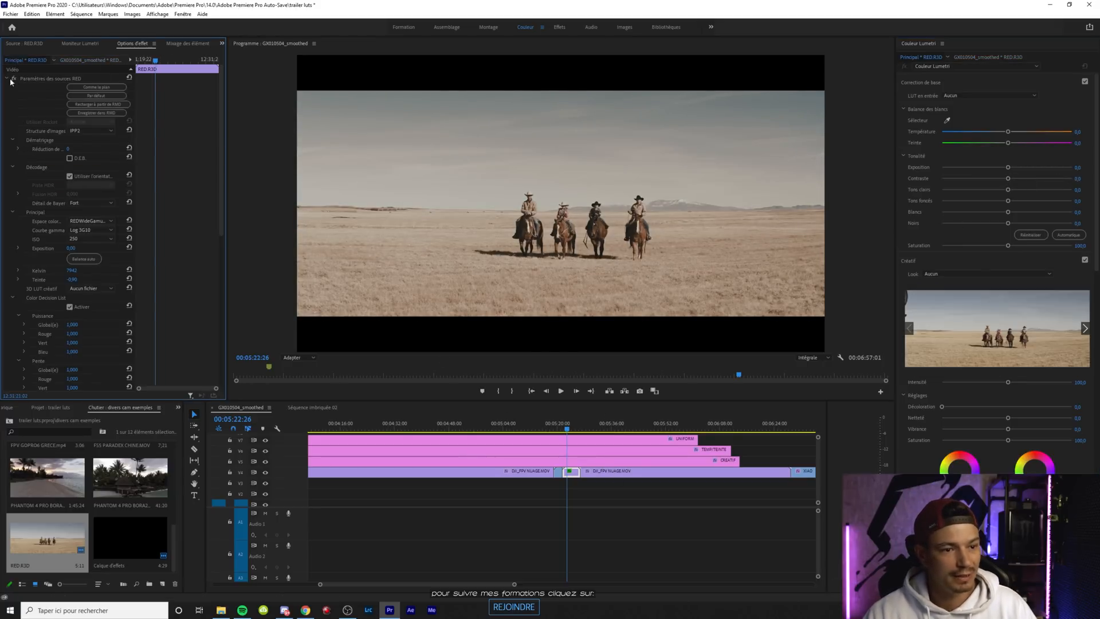
click(92, 240)
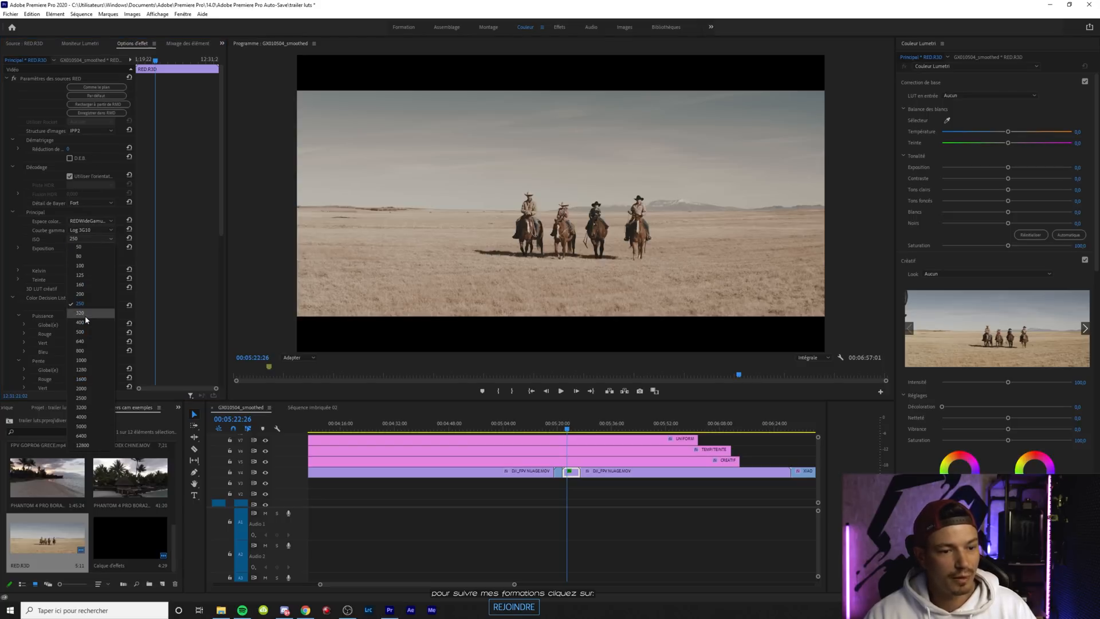
click(85, 315)
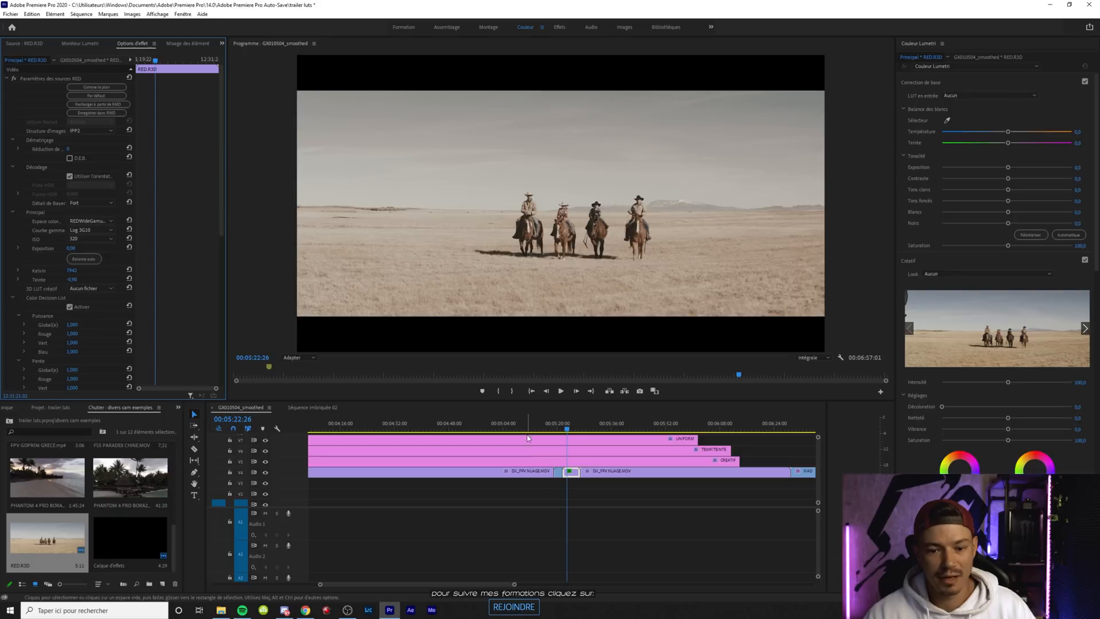
Replace the CREATIF adjustment layer's look with ROCK ROCH.cube from the RED LUT folder
click(578, 461)
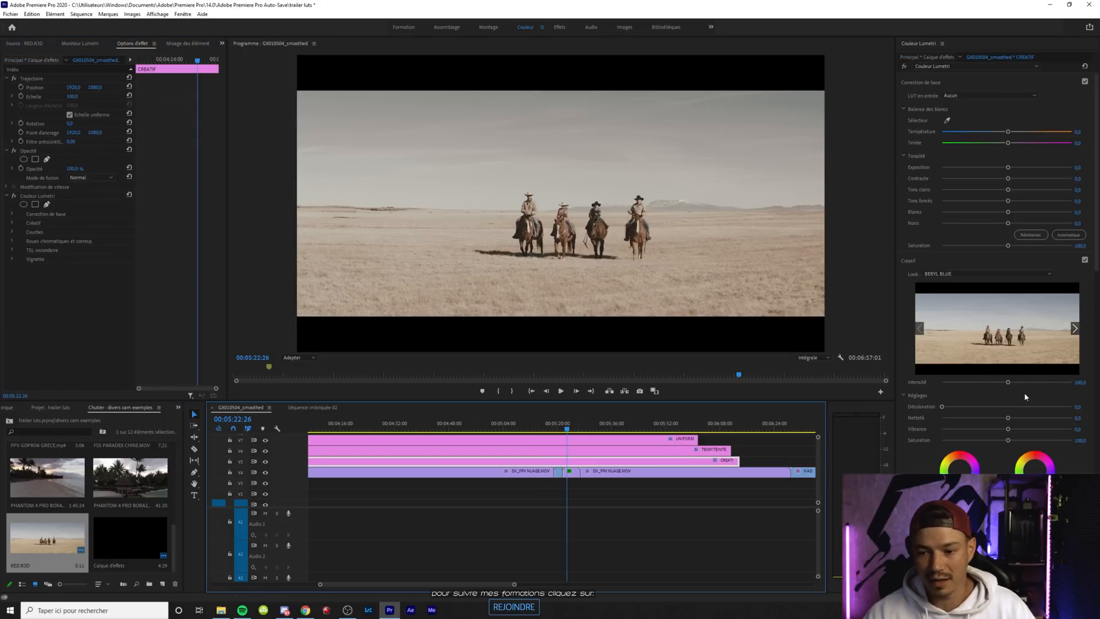
mouse_move(1009, 382)
mouse_down()
mouse_move(981, 382)
mouse_move(1024, 384)
mouse_move(1007, 385)
mouse_up()
click(951, 273)
click(985, 291)
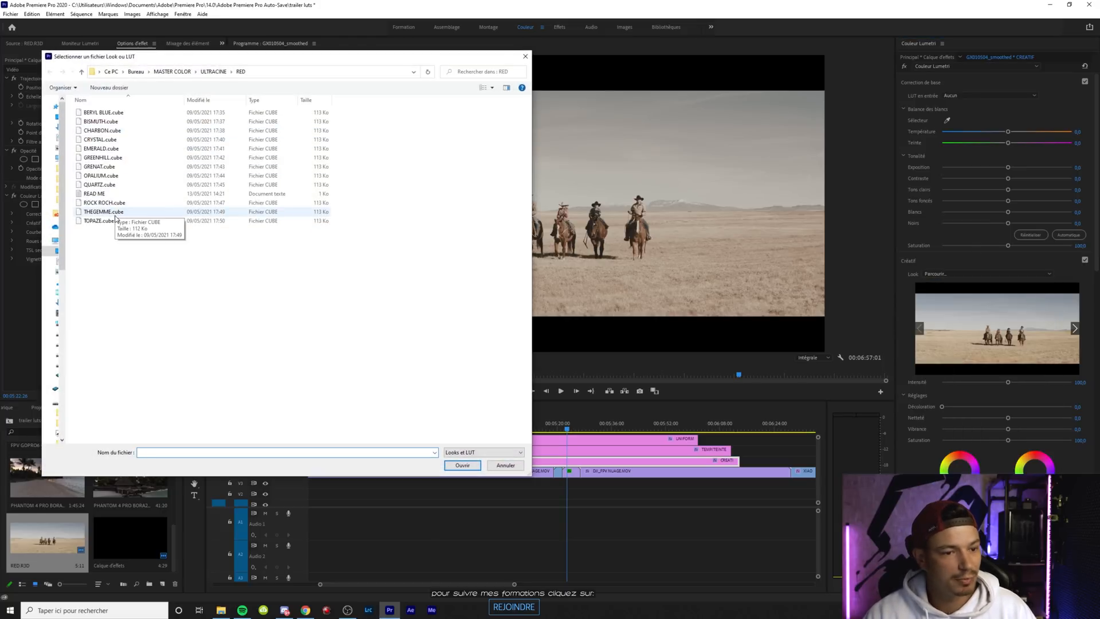
double_click(105, 204)
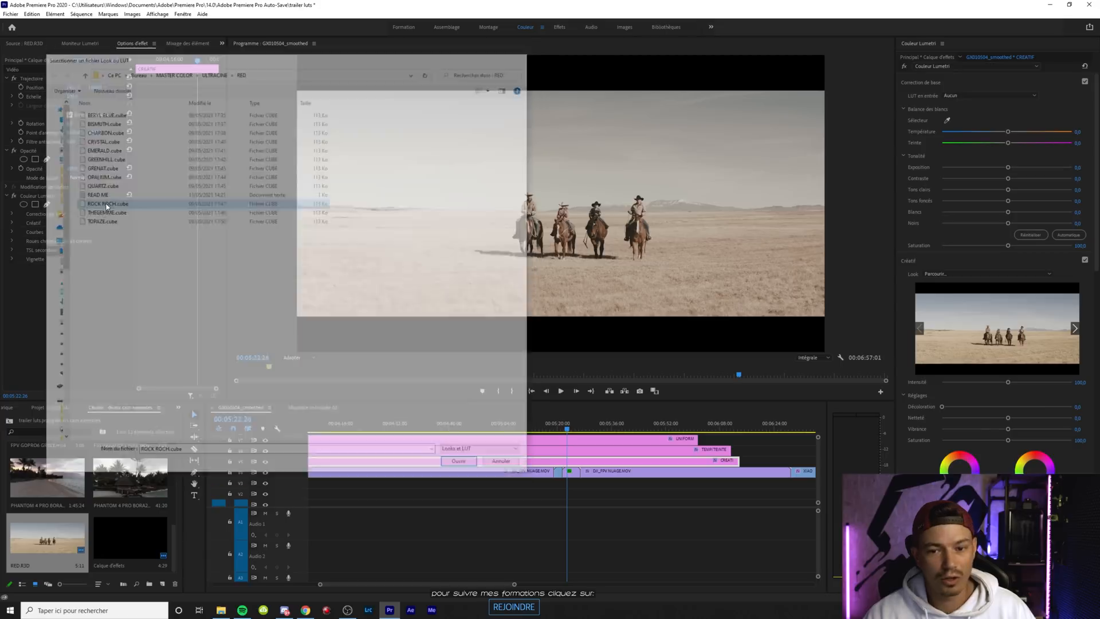
Lower the RED.R3D master clip's ISO to 200 and check another frame of the riders' shot
click(576, 474)
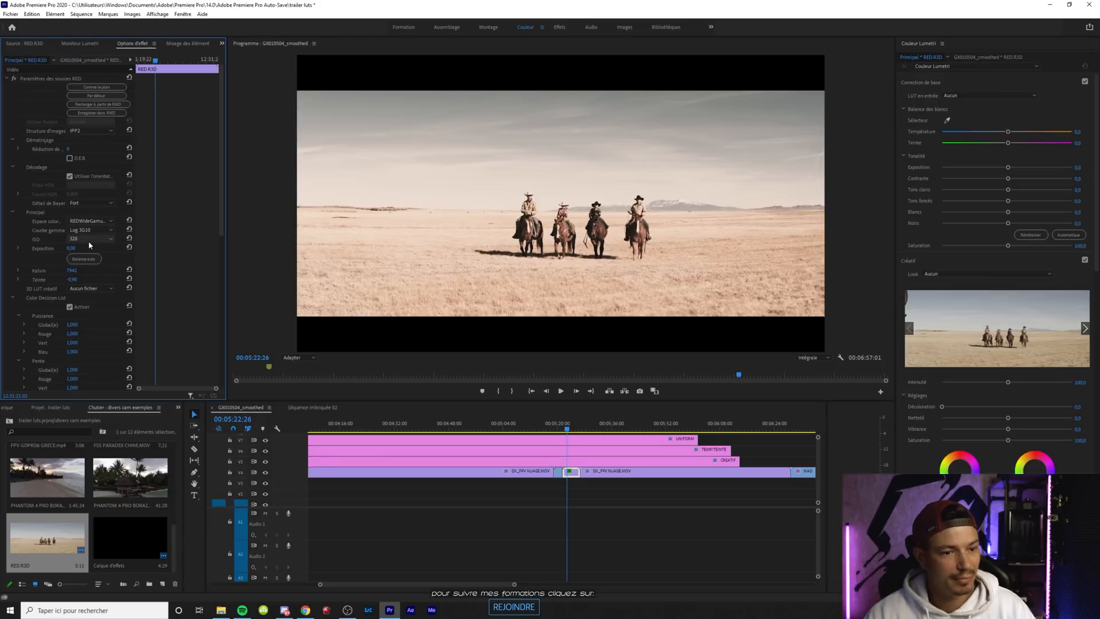
click(90, 239)
click(93, 294)
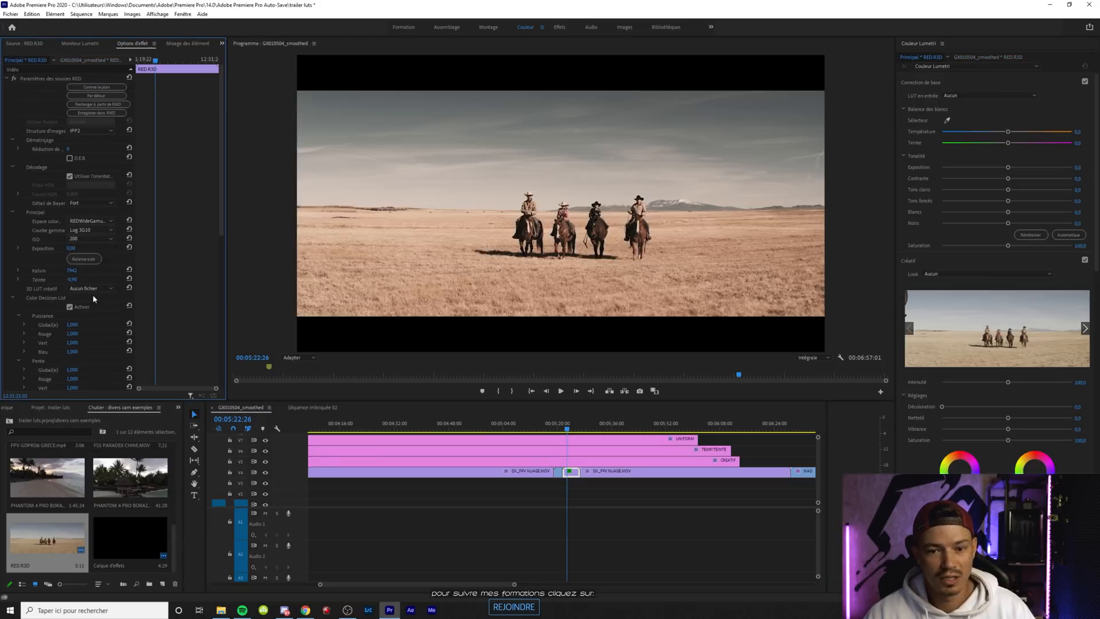
mouse_move(567, 425)
mouse_down()
mouse_move(577, 432)
mouse_move(568, 430)
mouse_up()
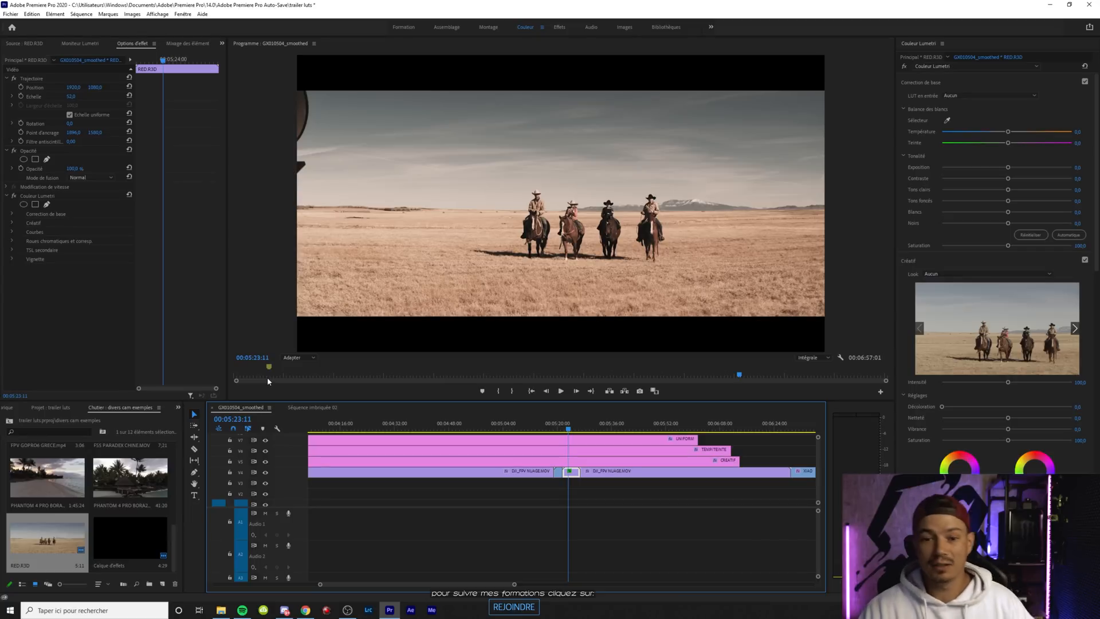
Change the CREATIF adjustment layer's look to GREENHILL.cube from the RED LUT folder and scrub through the riders' shot
click(579, 461)
click(938, 274)
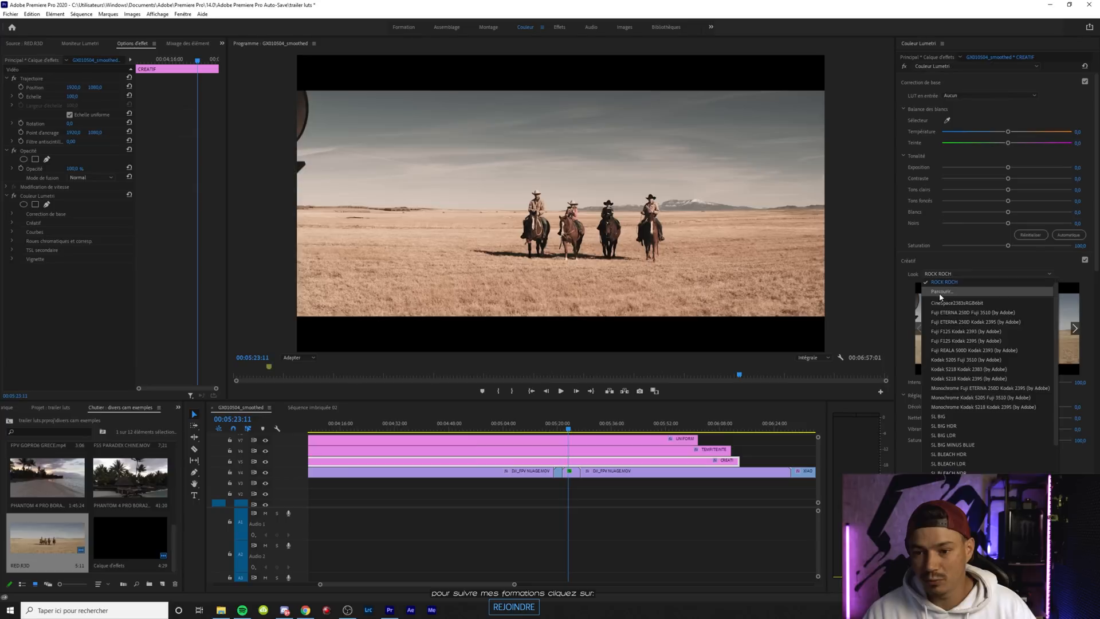
click(940, 289)
double_click(148, 159)
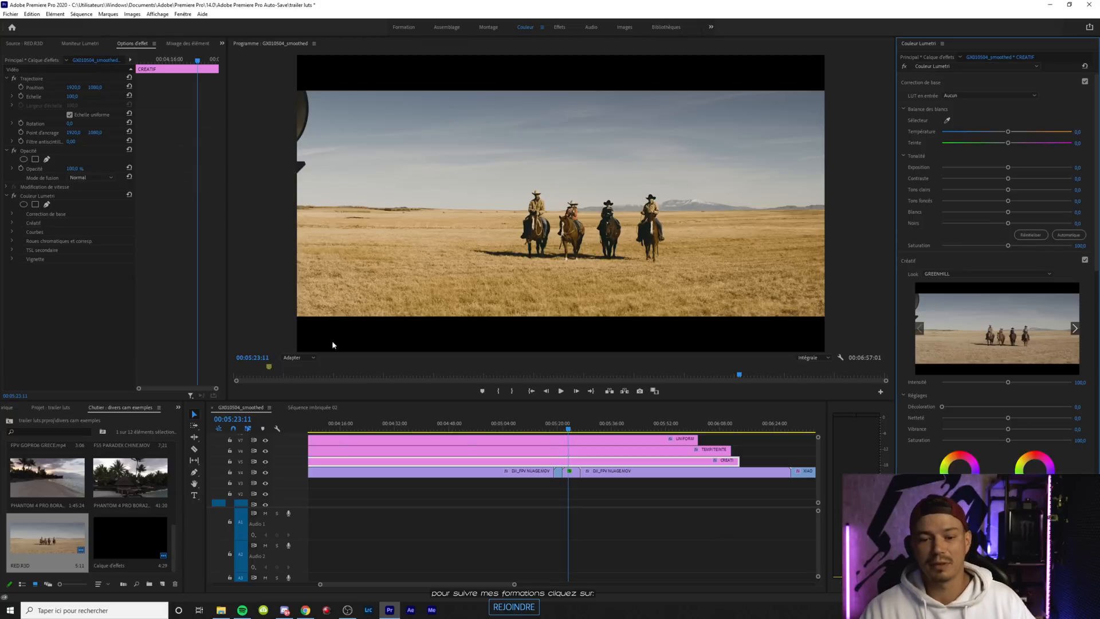
drag(570, 429, 564, 430)
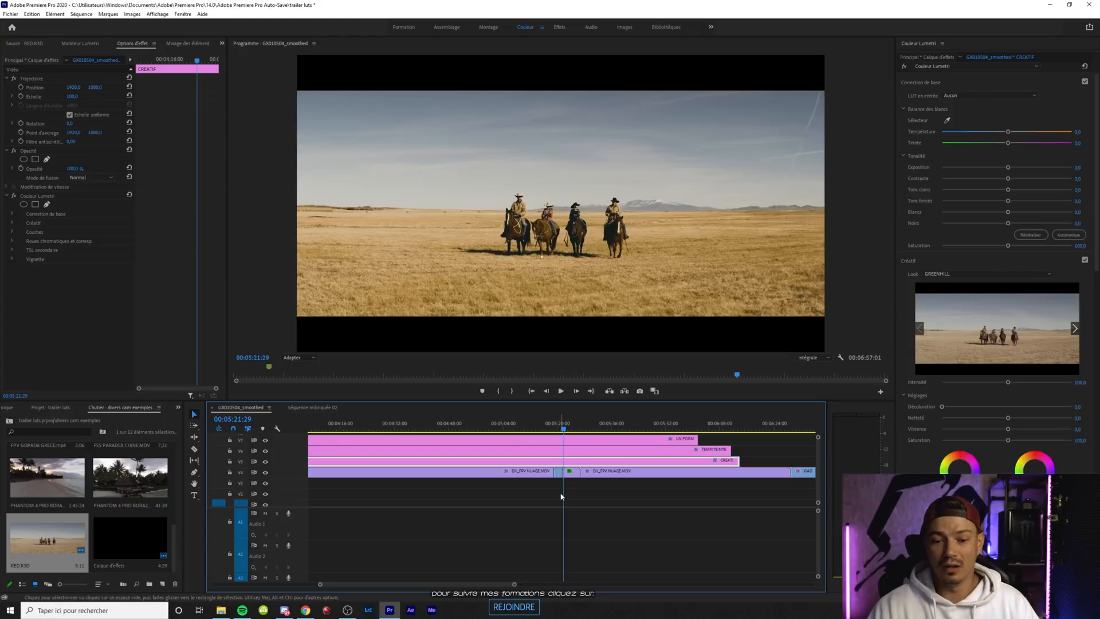
Switch the RED.R3D master clip's output gamma curve to Log 3G10 for comparison and restore it to BT.1886
click(624, 437)
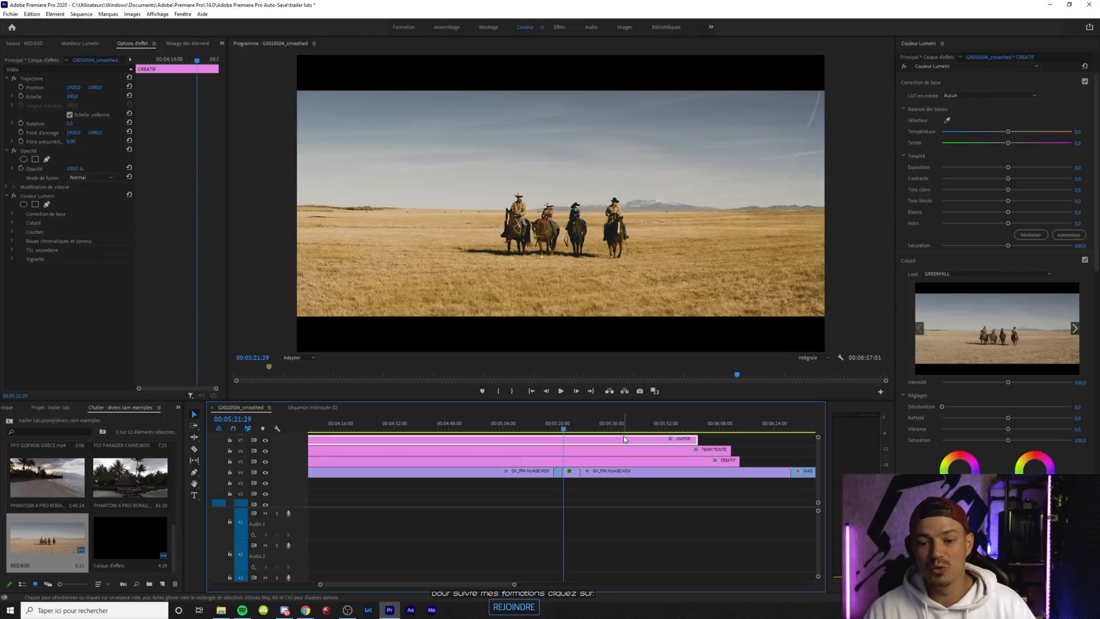
click(17, 62)
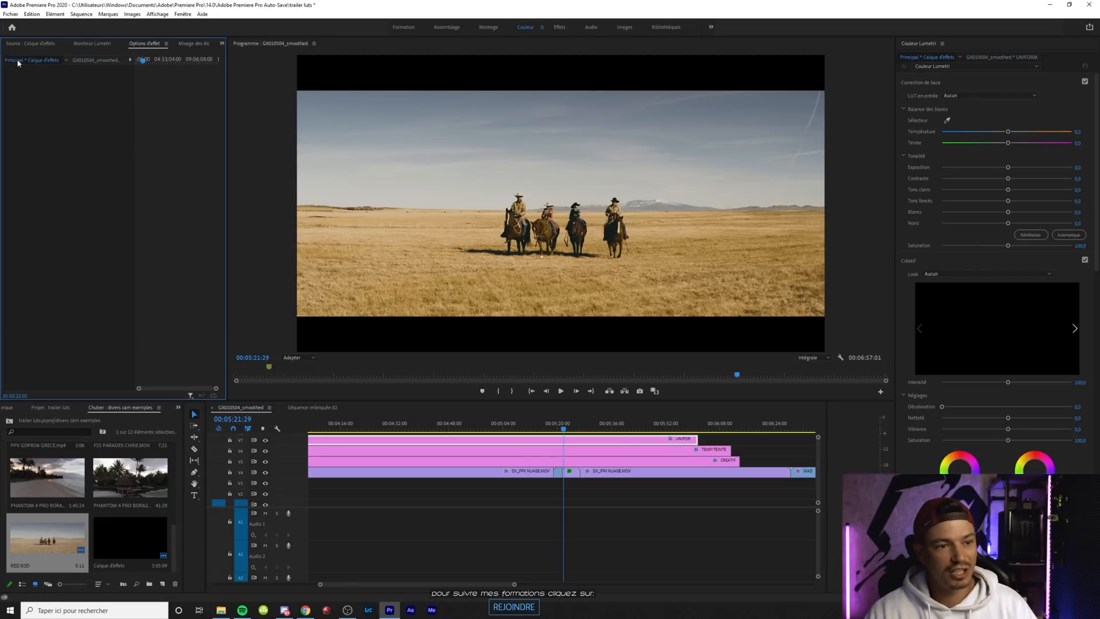
click(571, 475)
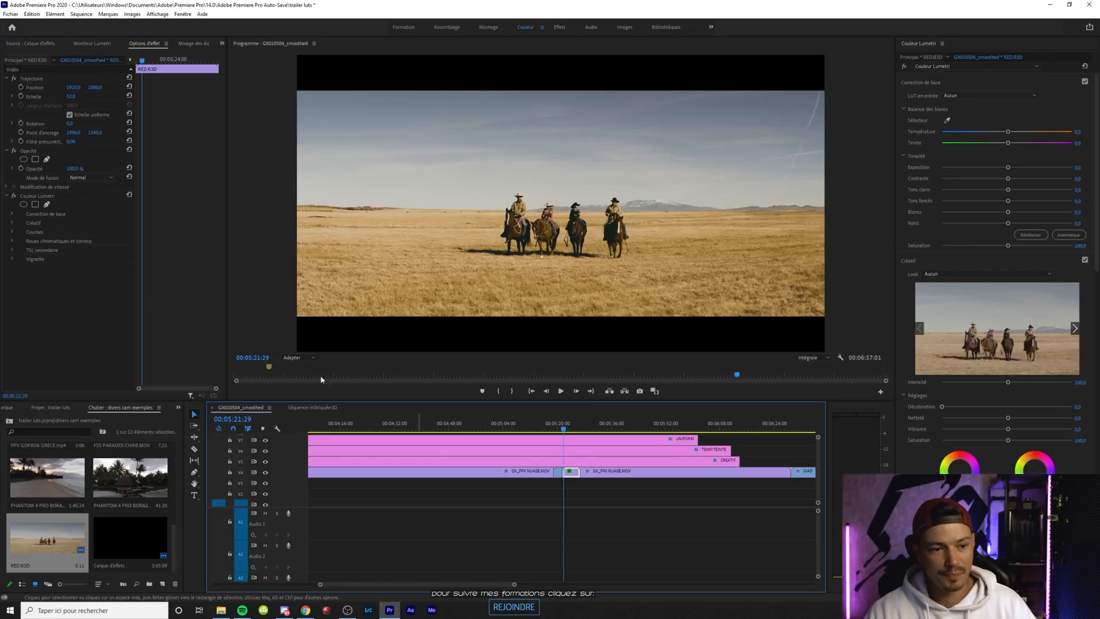
click(35, 62)
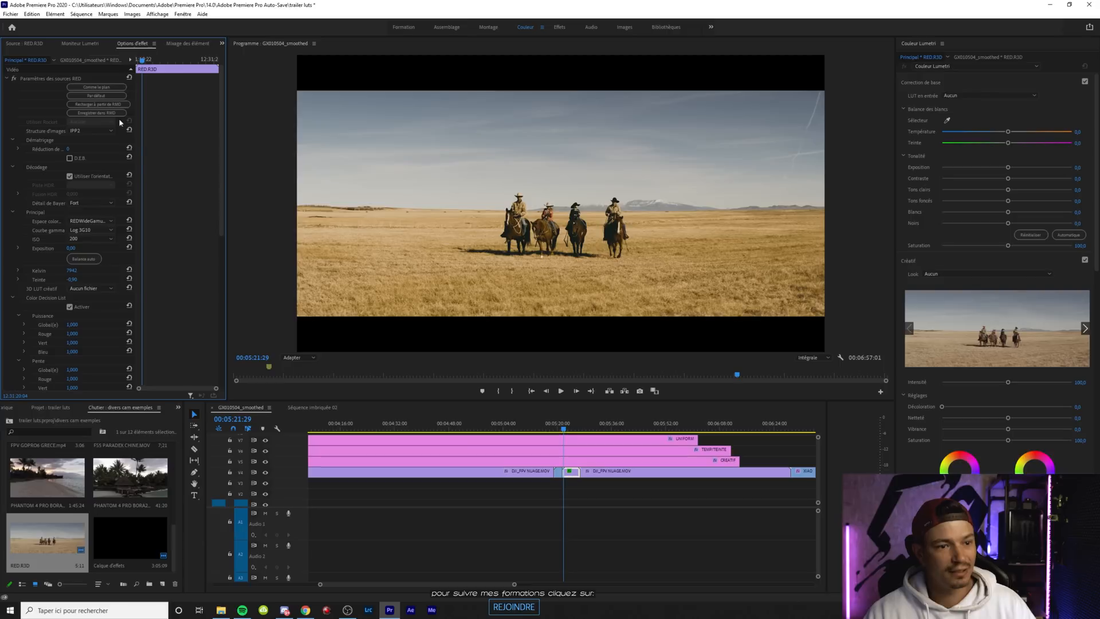
scroll(168, 287, down, 2)
scroll(167, 289, down, 8)
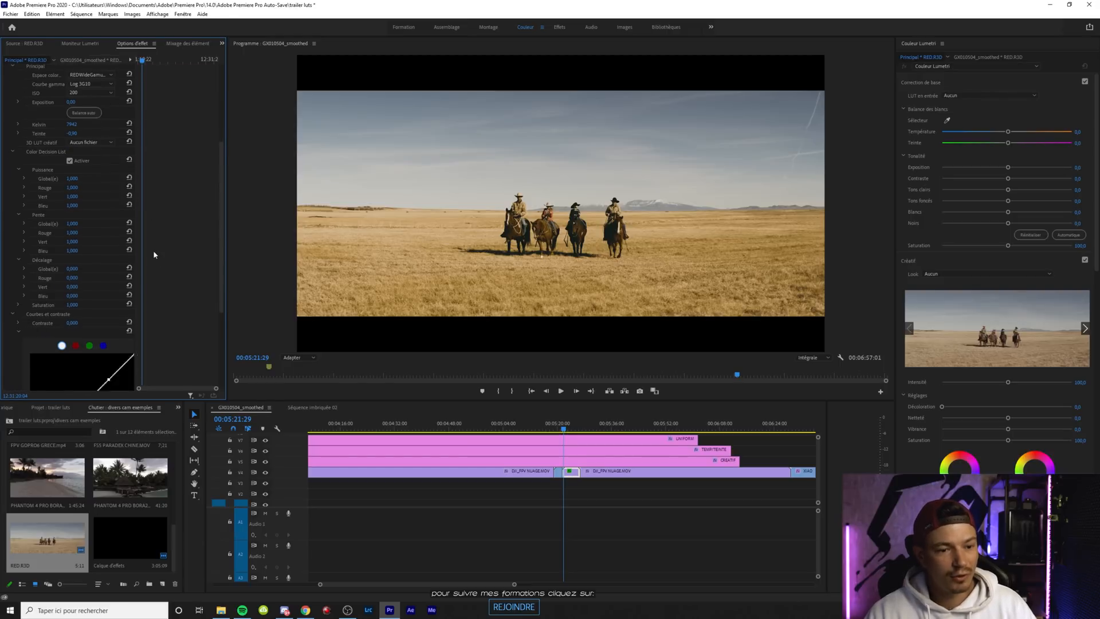
click(95, 367)
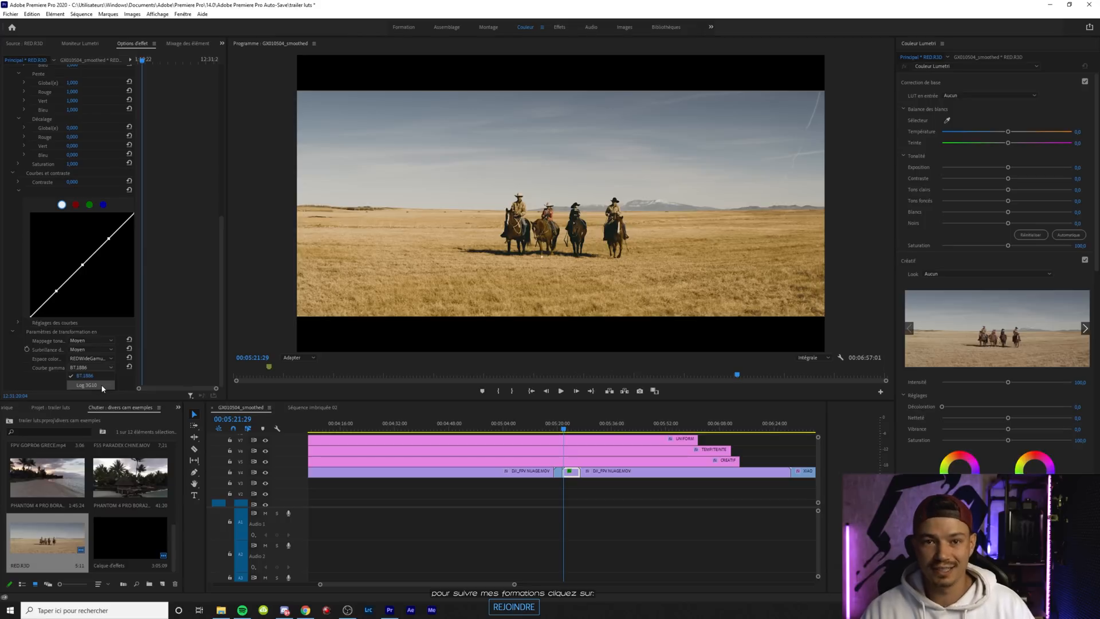
click(88, 385)
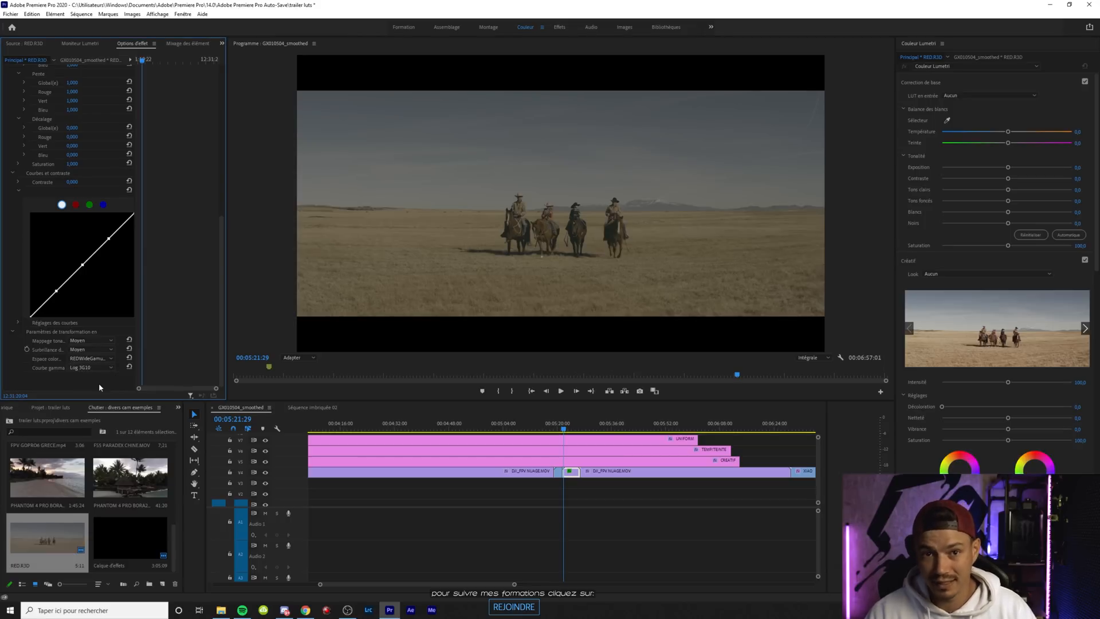
click(92, 367)
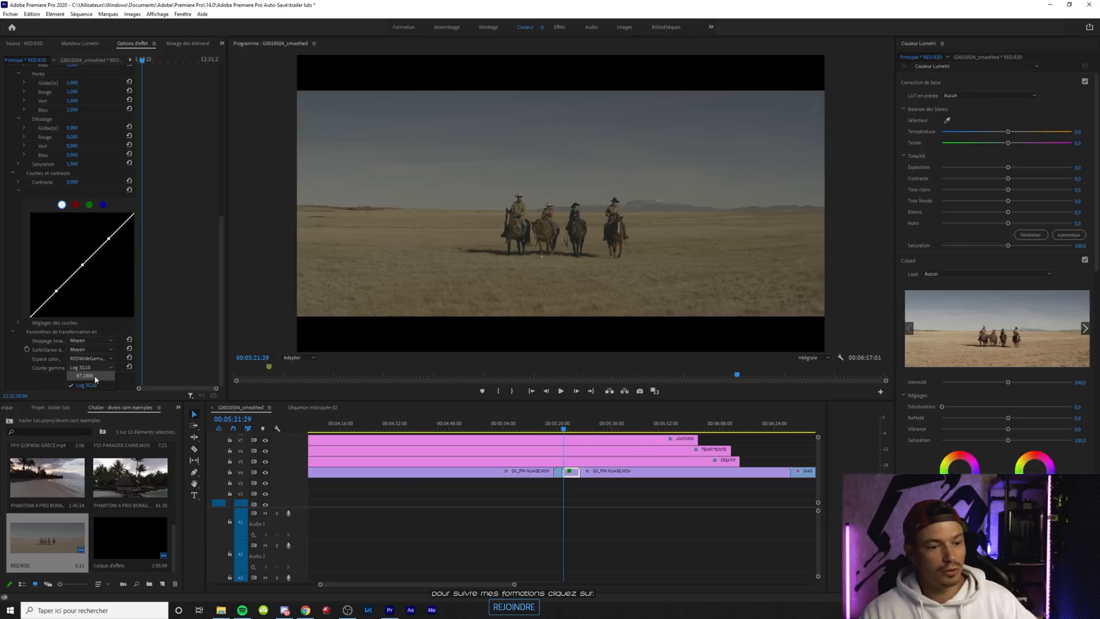
click(98, 376)
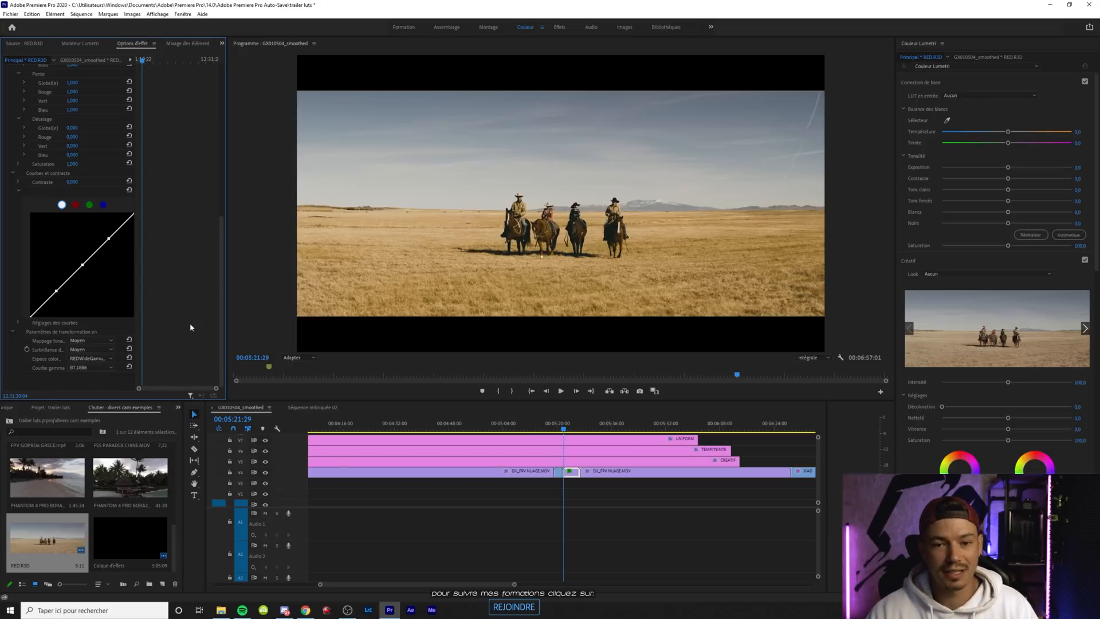